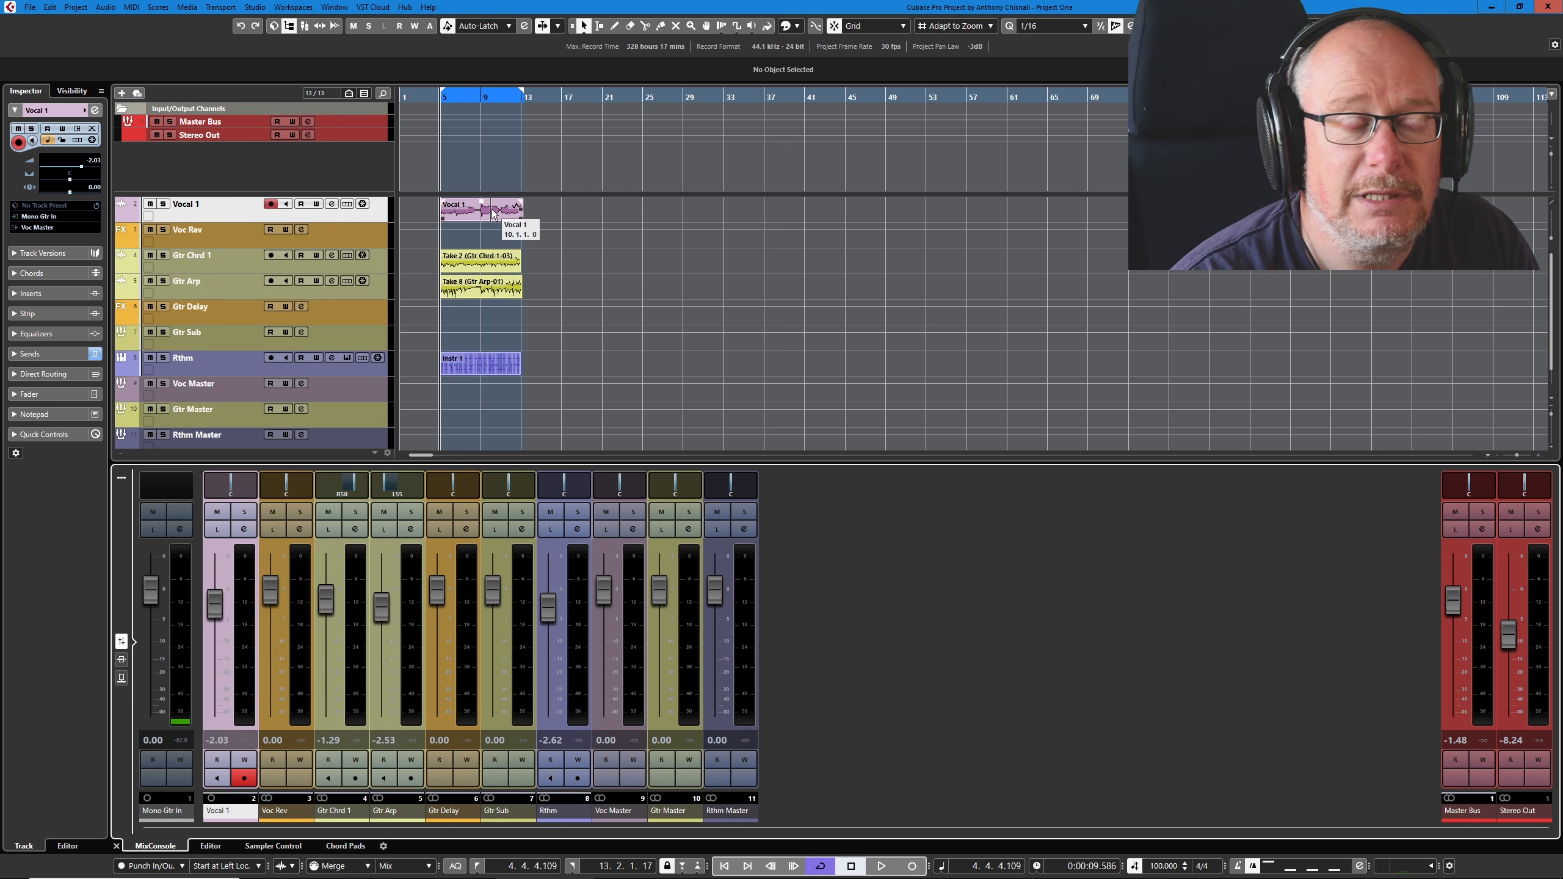
- Open the Vocal 1 event in a separate Sample Editor window and set the right locator to bar 9
{"action": "double_click", "coordinate": [492, 212]}
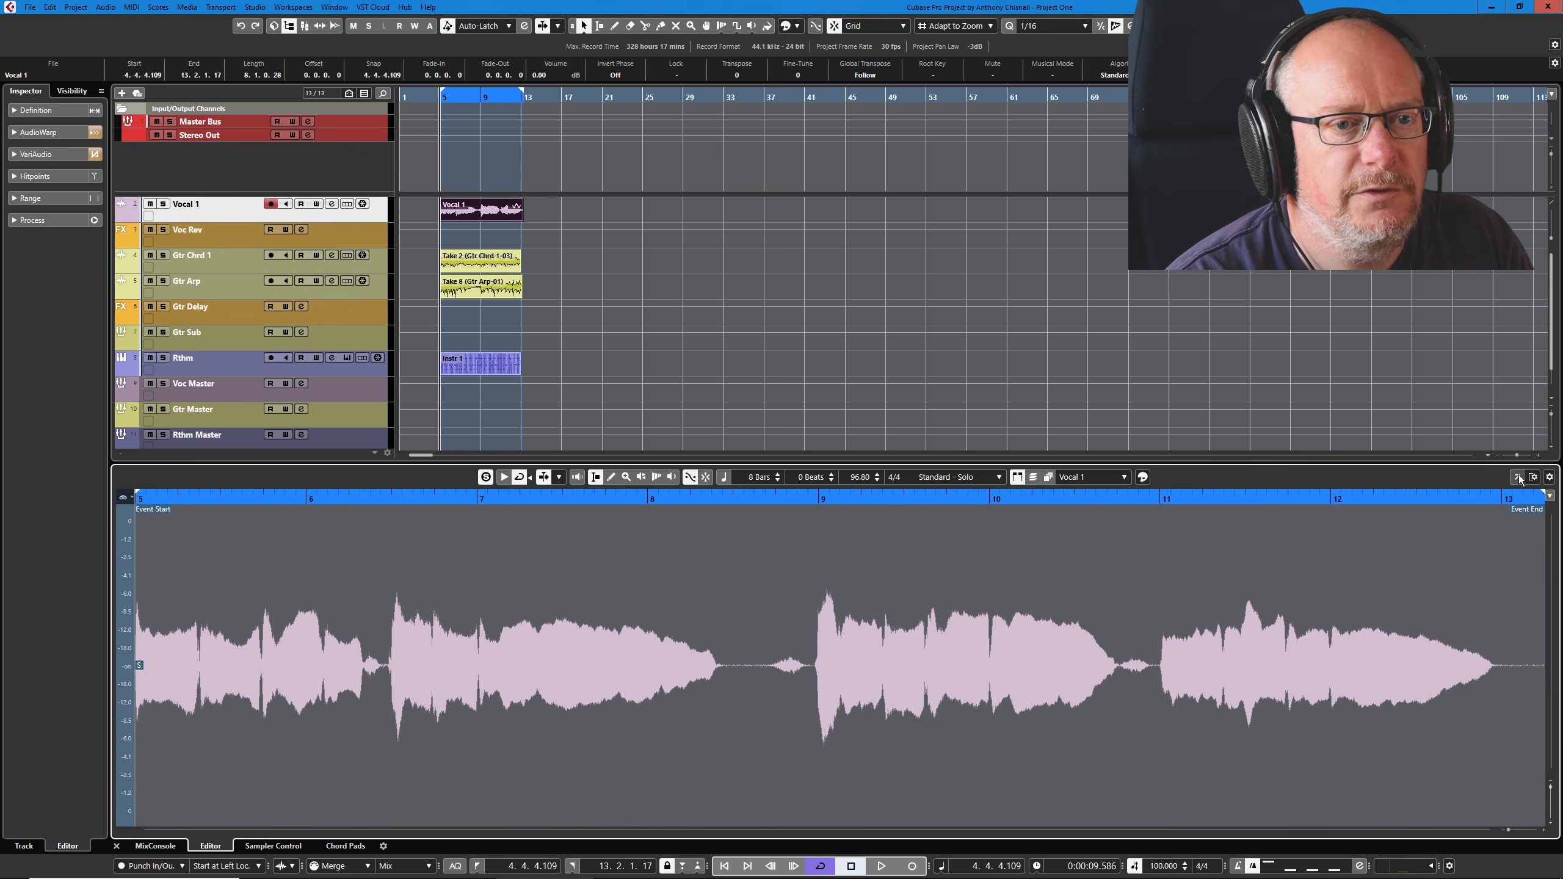
{"action": "left_click", "coordinate": [1517, 478]}
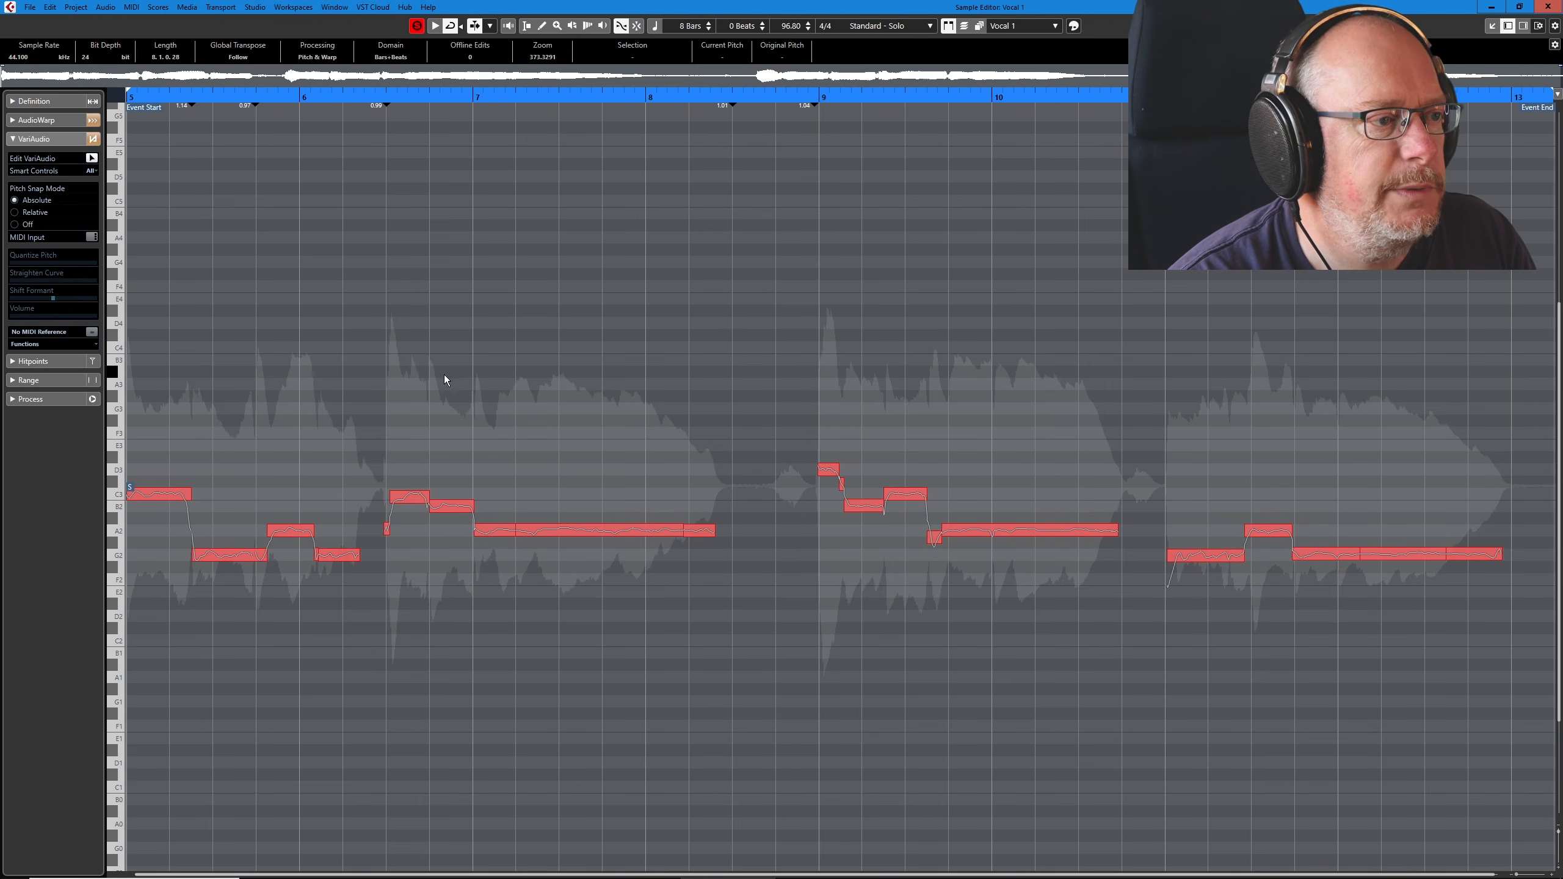
{"action": "left_click", "coordinate": [823, 87]}
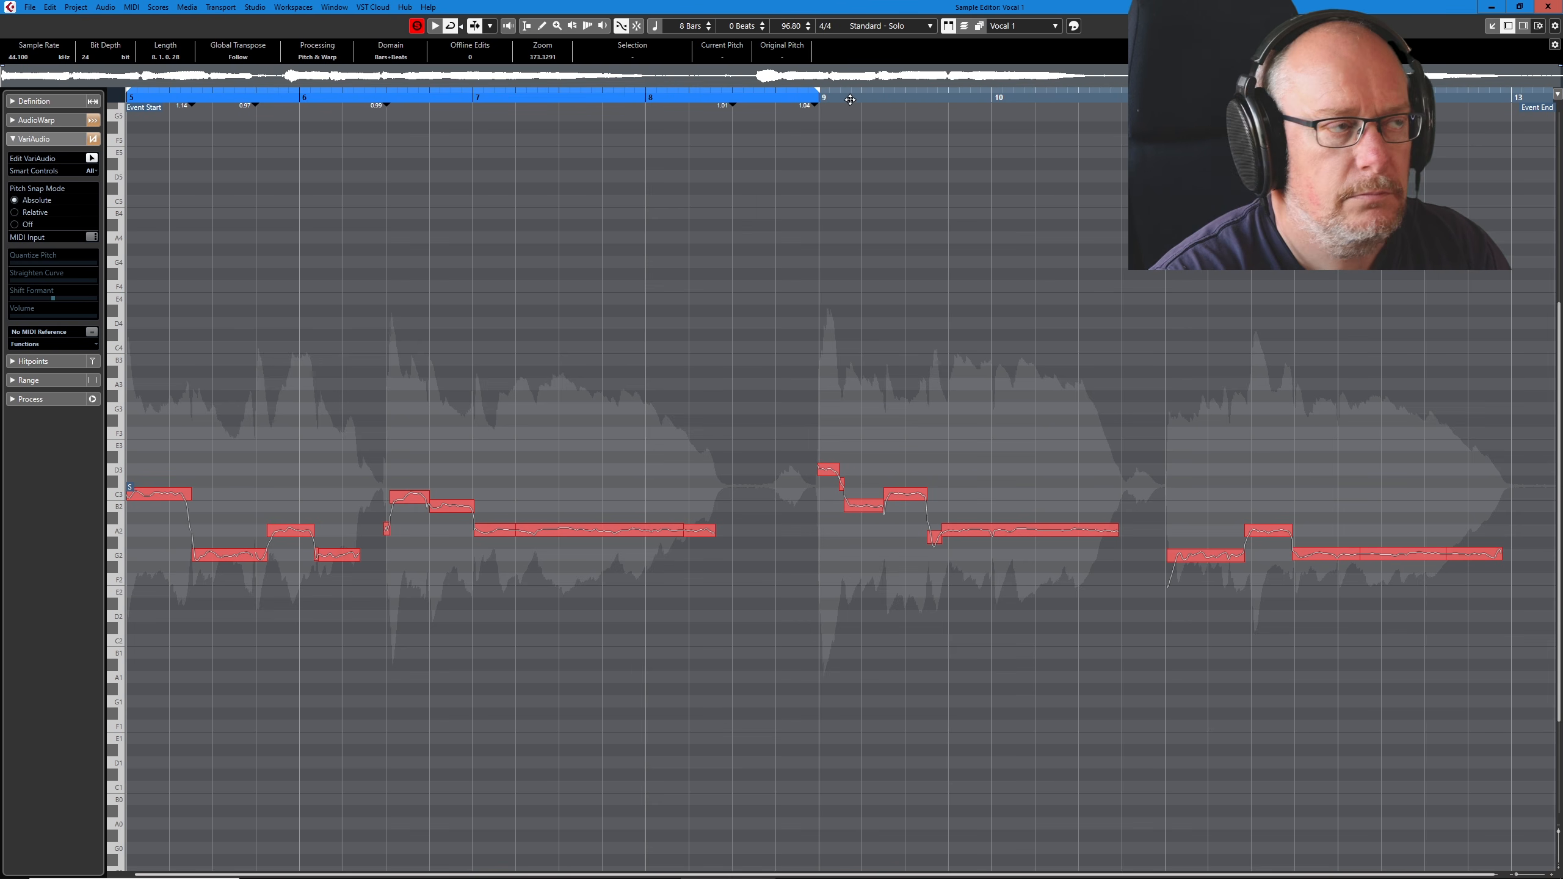
- Play the vocal between bars 5 and 9 and examine the phrase's pitch segments close up
{"action": "key", "text": "space"}
{"action": "key", "text": "h"}
{"action": "key", "text": "h"}
{"action": "key", "text": "shift+h"}
{"action": "key", "text": "shift+h"}
{"action": "key", "text": "shift+h"}
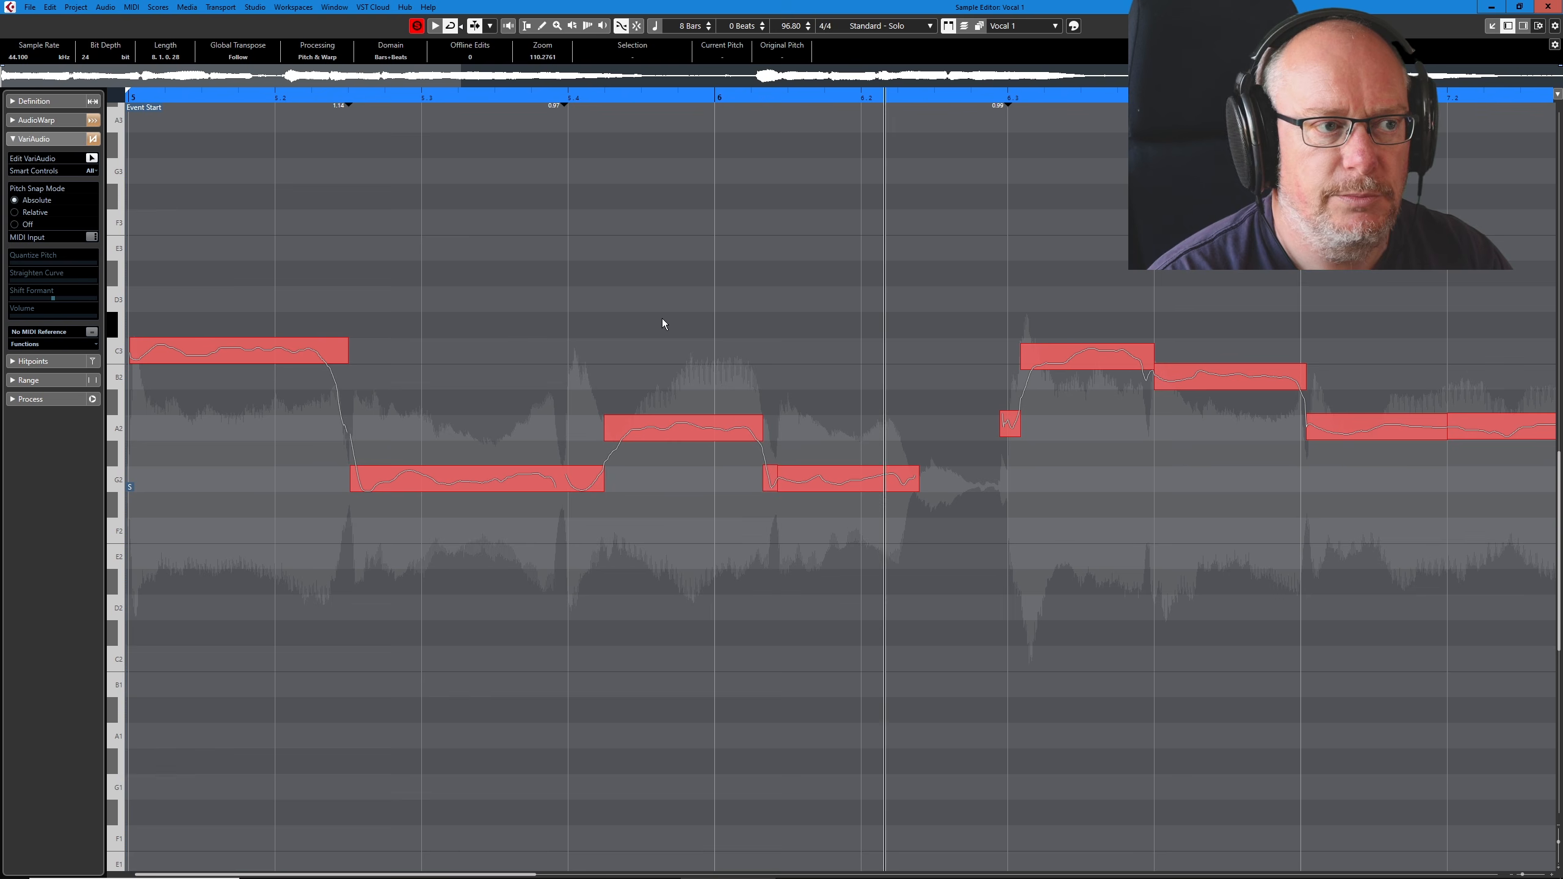
{"action": "key", "text": "h"}
{"action": "key", "text": "shift+h"}
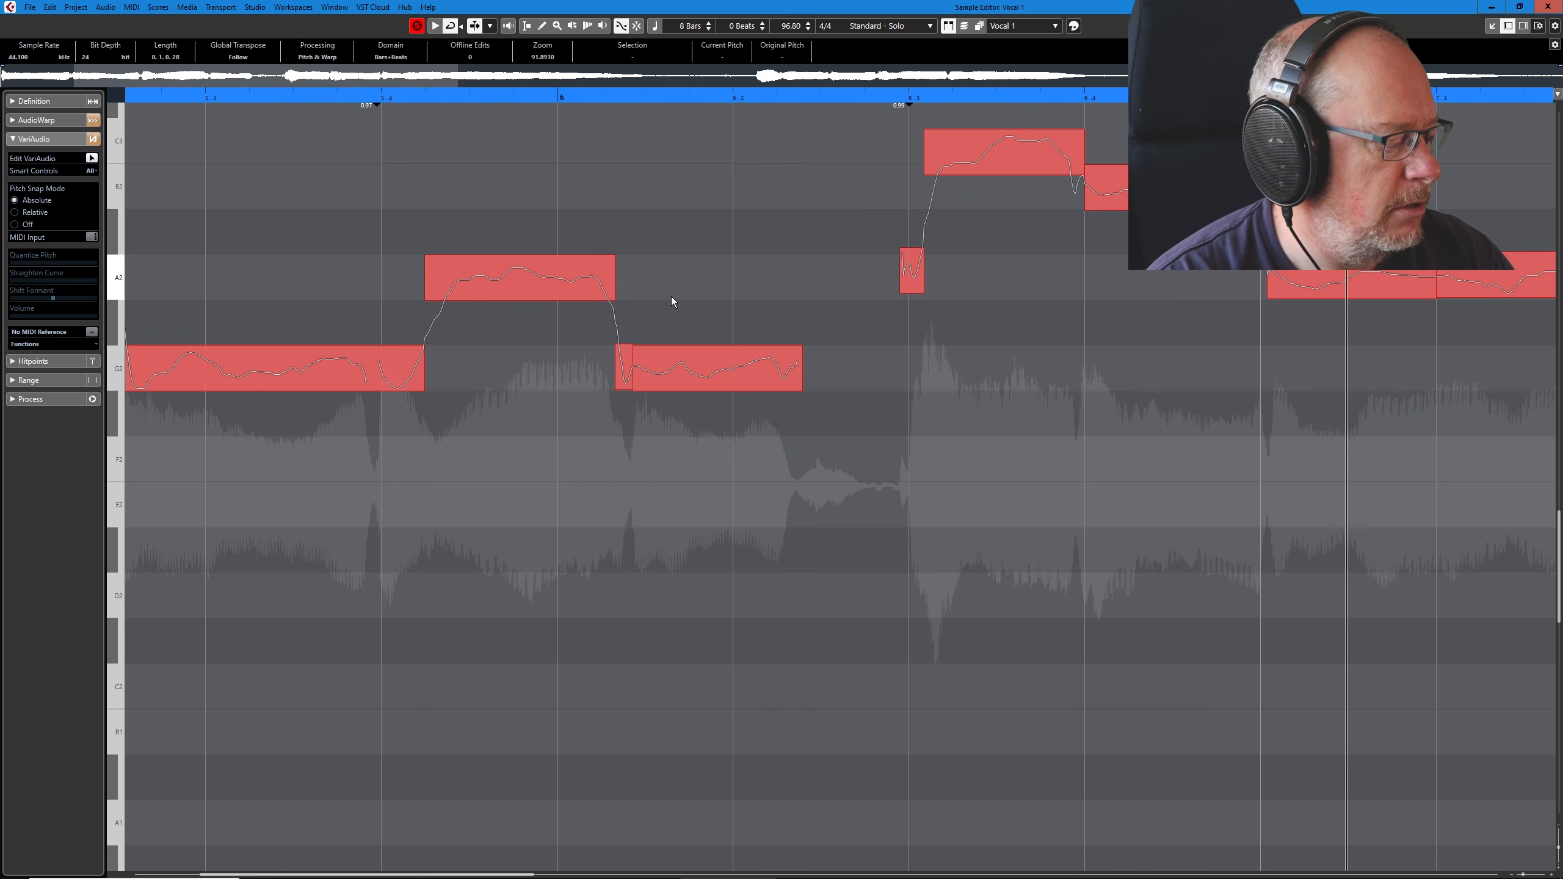
{"action": "key", "text": "g"}
{"action": "key", "text": "g"}
{"action": "key", "text": "g"}
{"action": "key", "text": "g"}
{"action": "scroll", "coordinate": [915, 427], "scroll_direction": "up", "scroll_amount": 5}
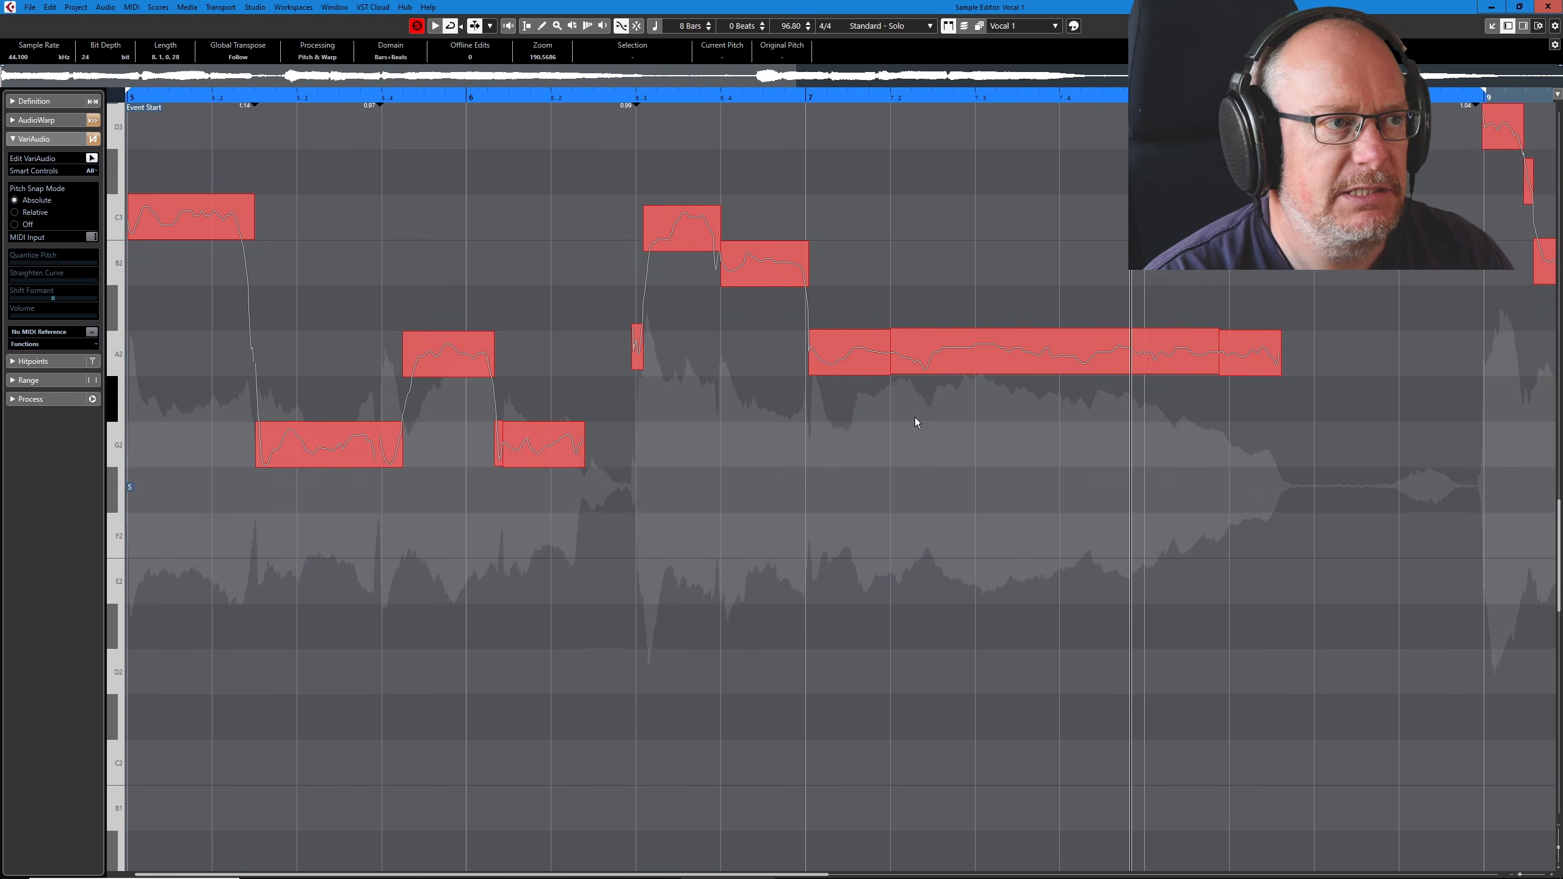
{"action": "key", "text": "space"}
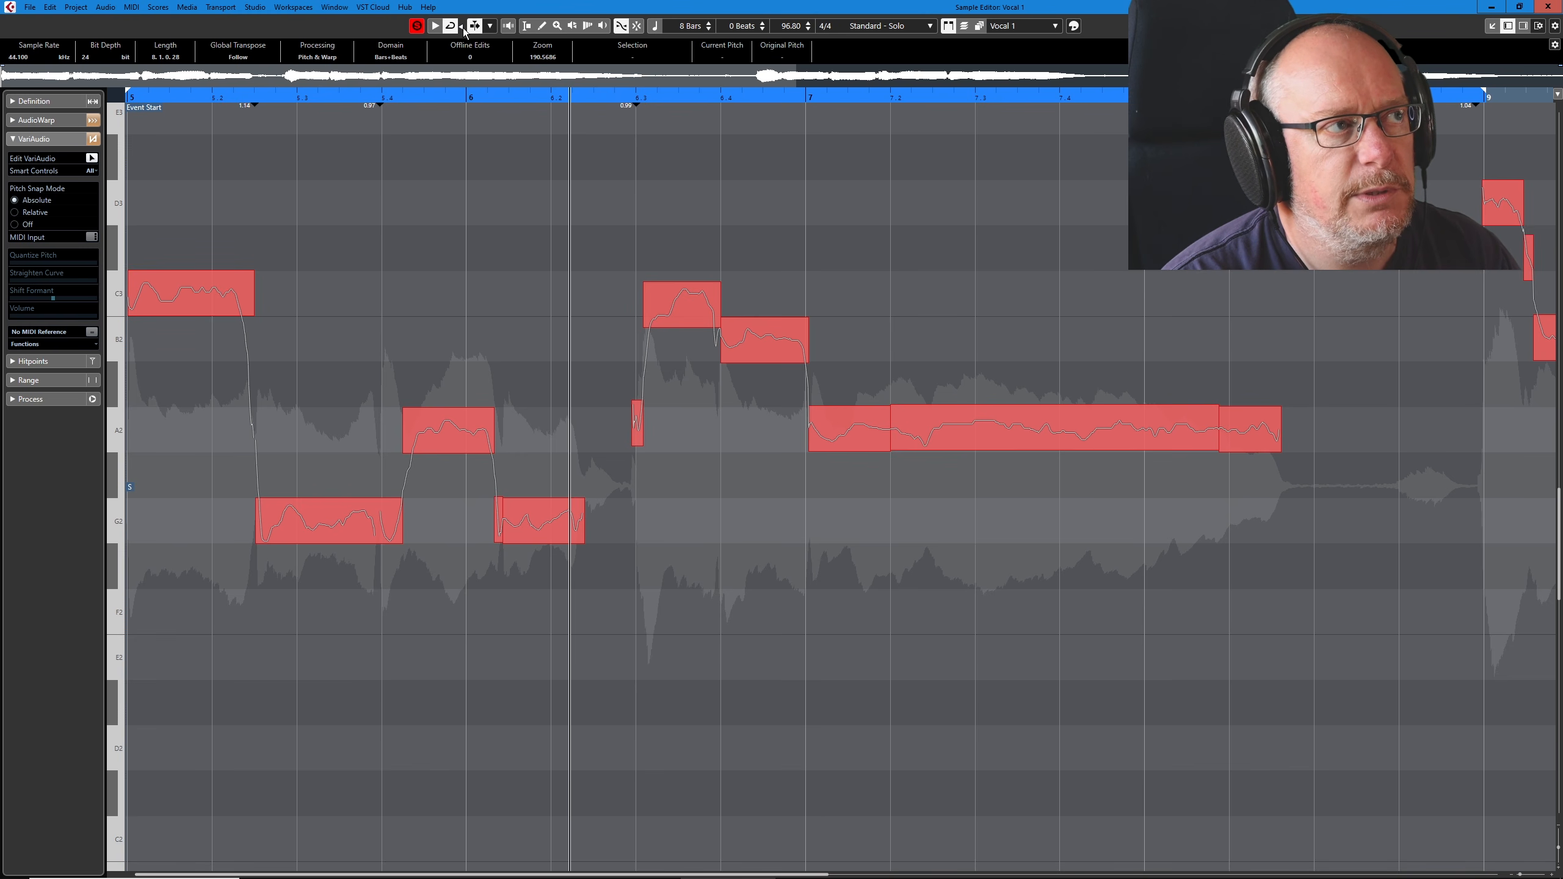
- Select the C3, B2 and following A2 segments from bar 6 into bar 7 and audition them in a loop, adjusting the audition volume
{"action": "left_click_drag", "start_coordinate": [463, 28], "coordinate": [476, 90]}
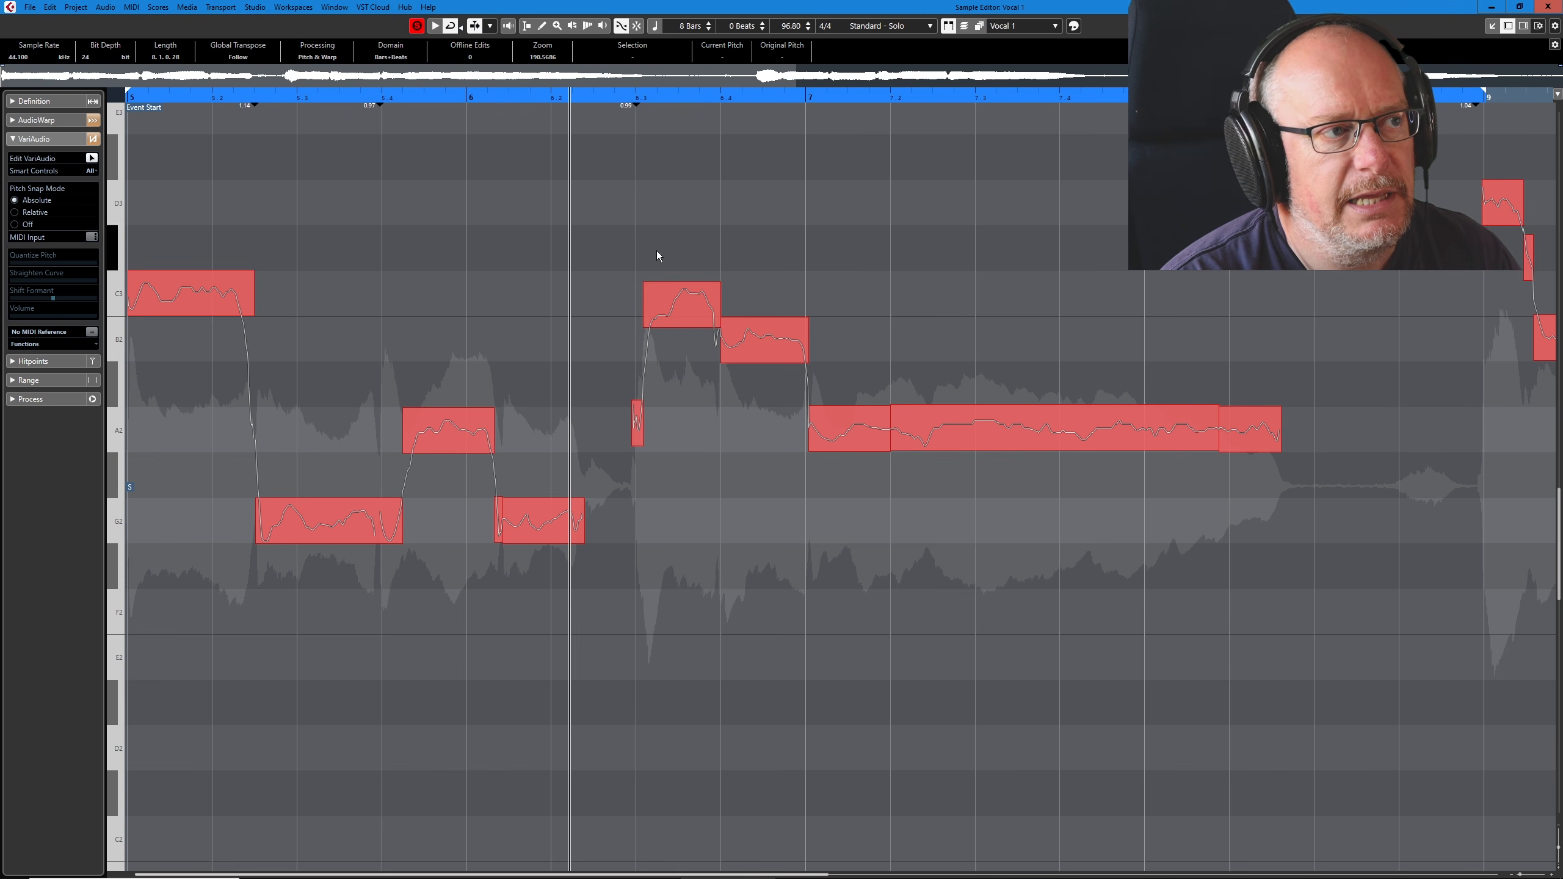
{"action": "left_click_drag", "start_coordinate": [669, 241], "coordinate": [1114, 540]}
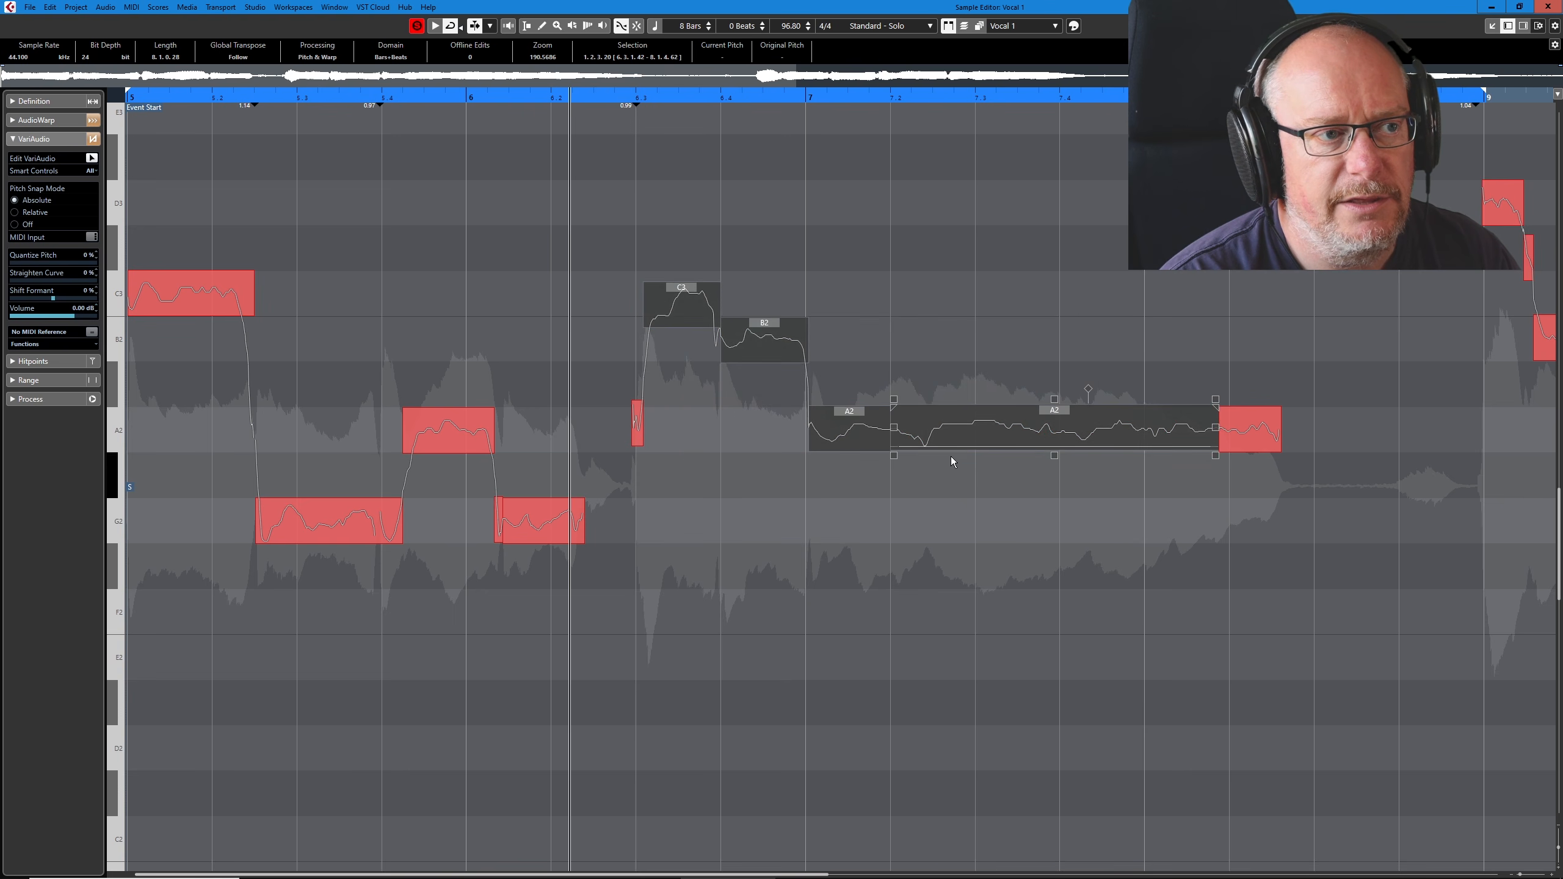
{"action": "left_click", "coordinate": [435, 24]}
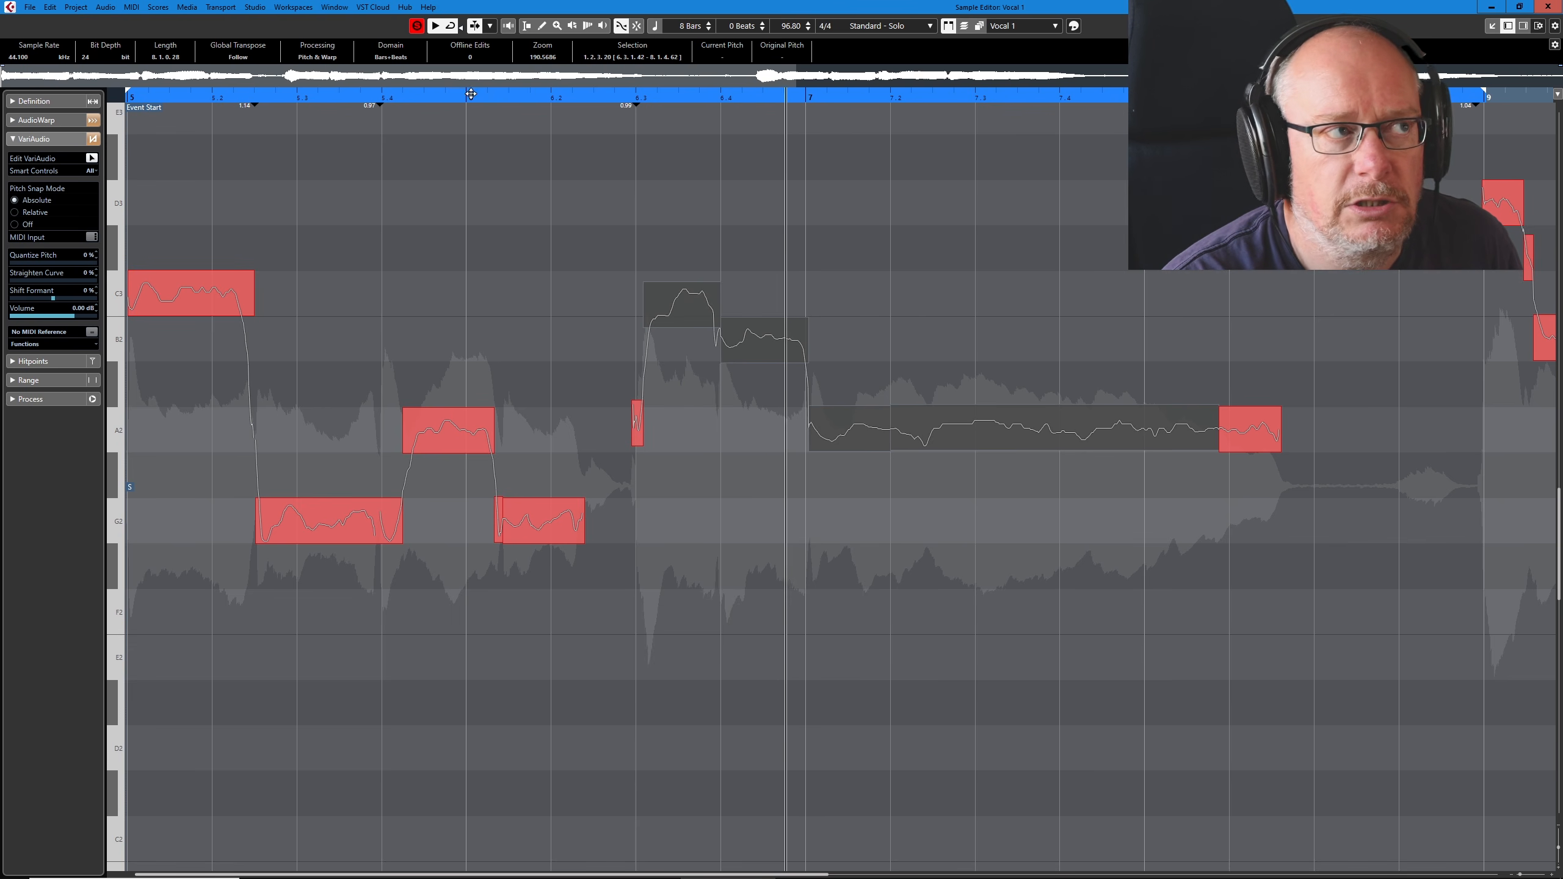
{"action": "left_click", "coordinate": [461, 26]}
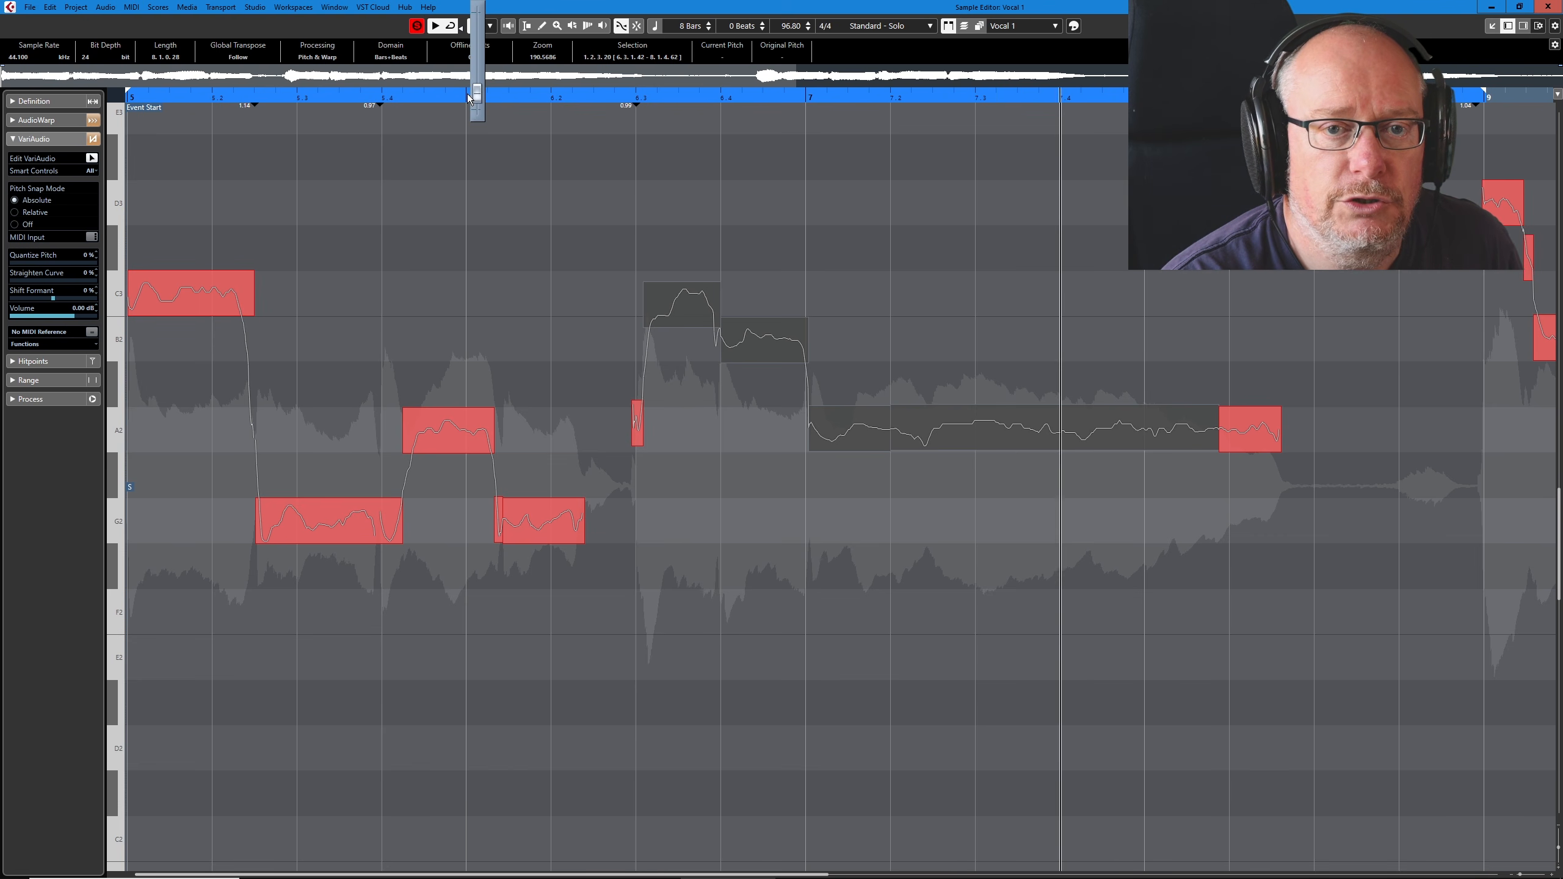
{"action": "left_click_drag", "start_coordinate": [468, 94], "coordinate": [468, 75]}
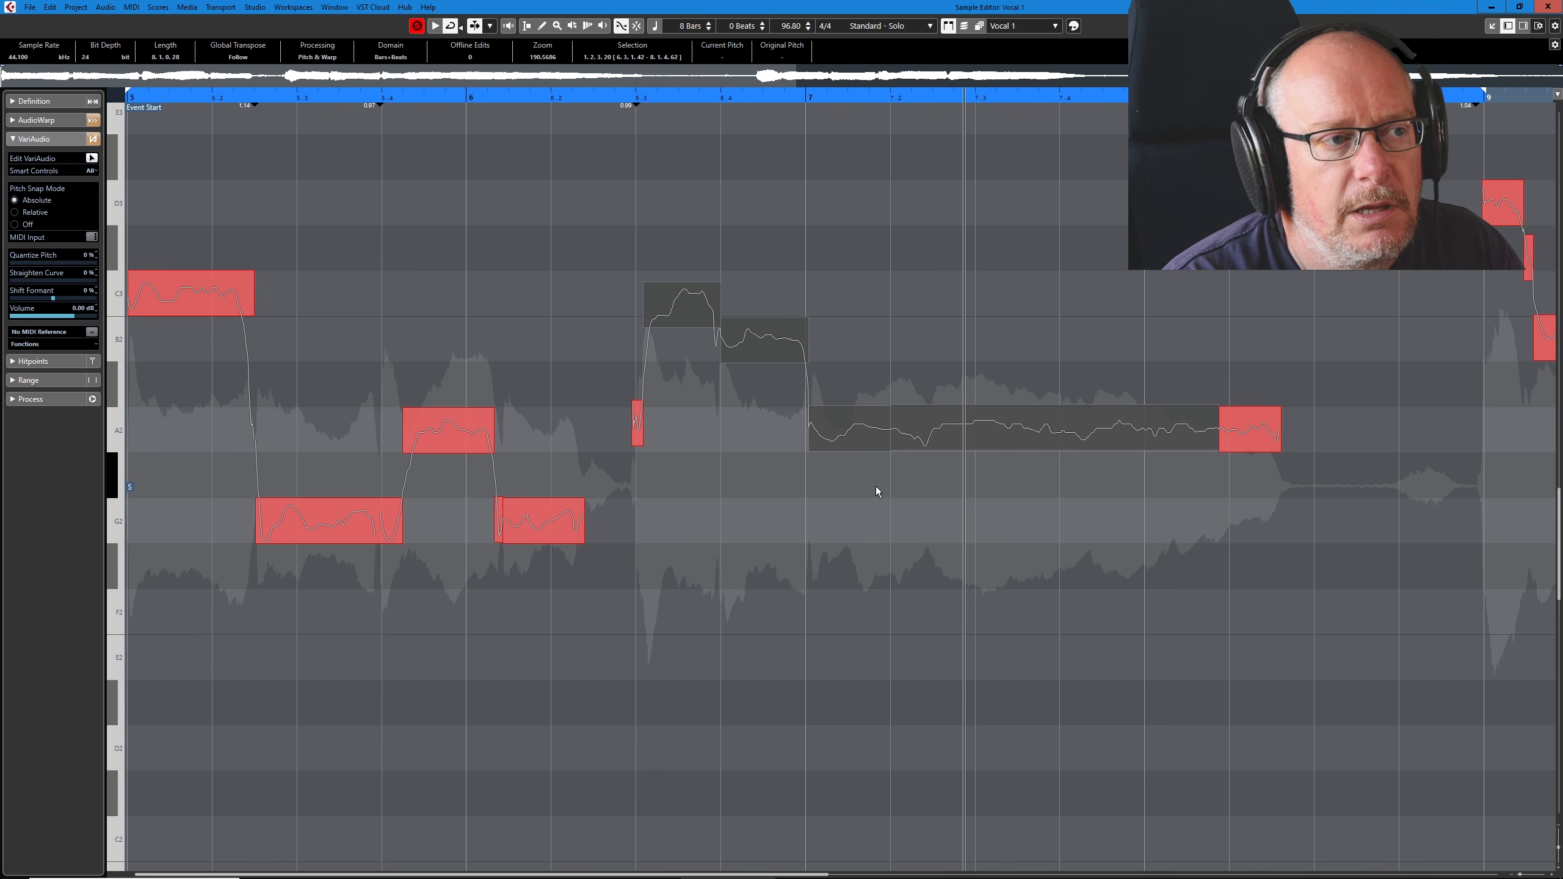
{"action": "left_click", "coordinate": [937, 469]}
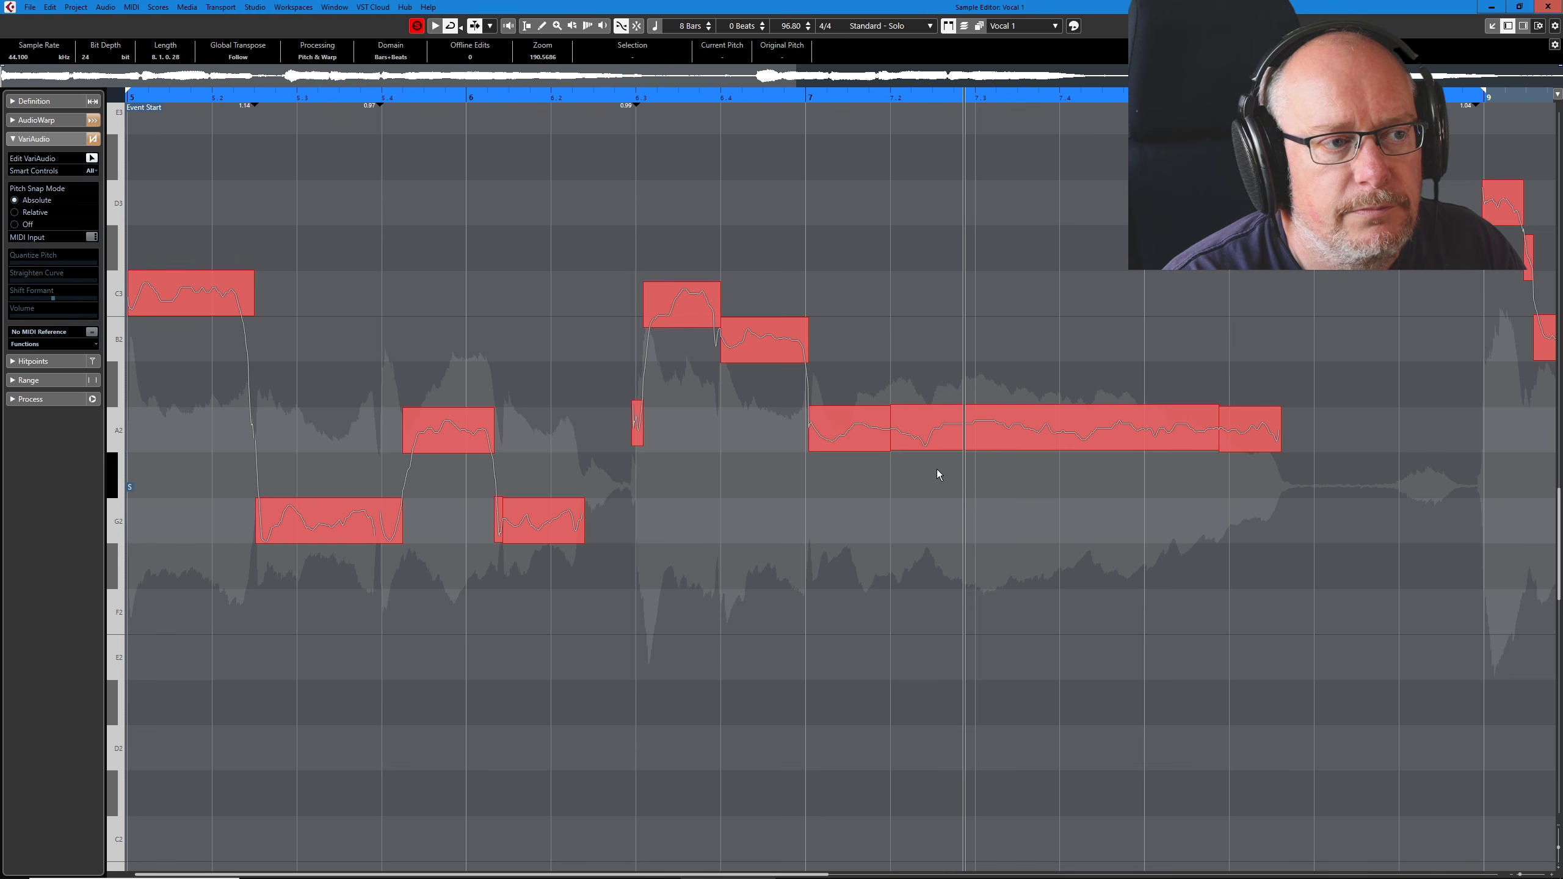
- Try splitting the long A2 segment near 7.3 and straightening its first part by 64%, and undo both edits
{"action": "left_click", "coordinate": [971, 451]}
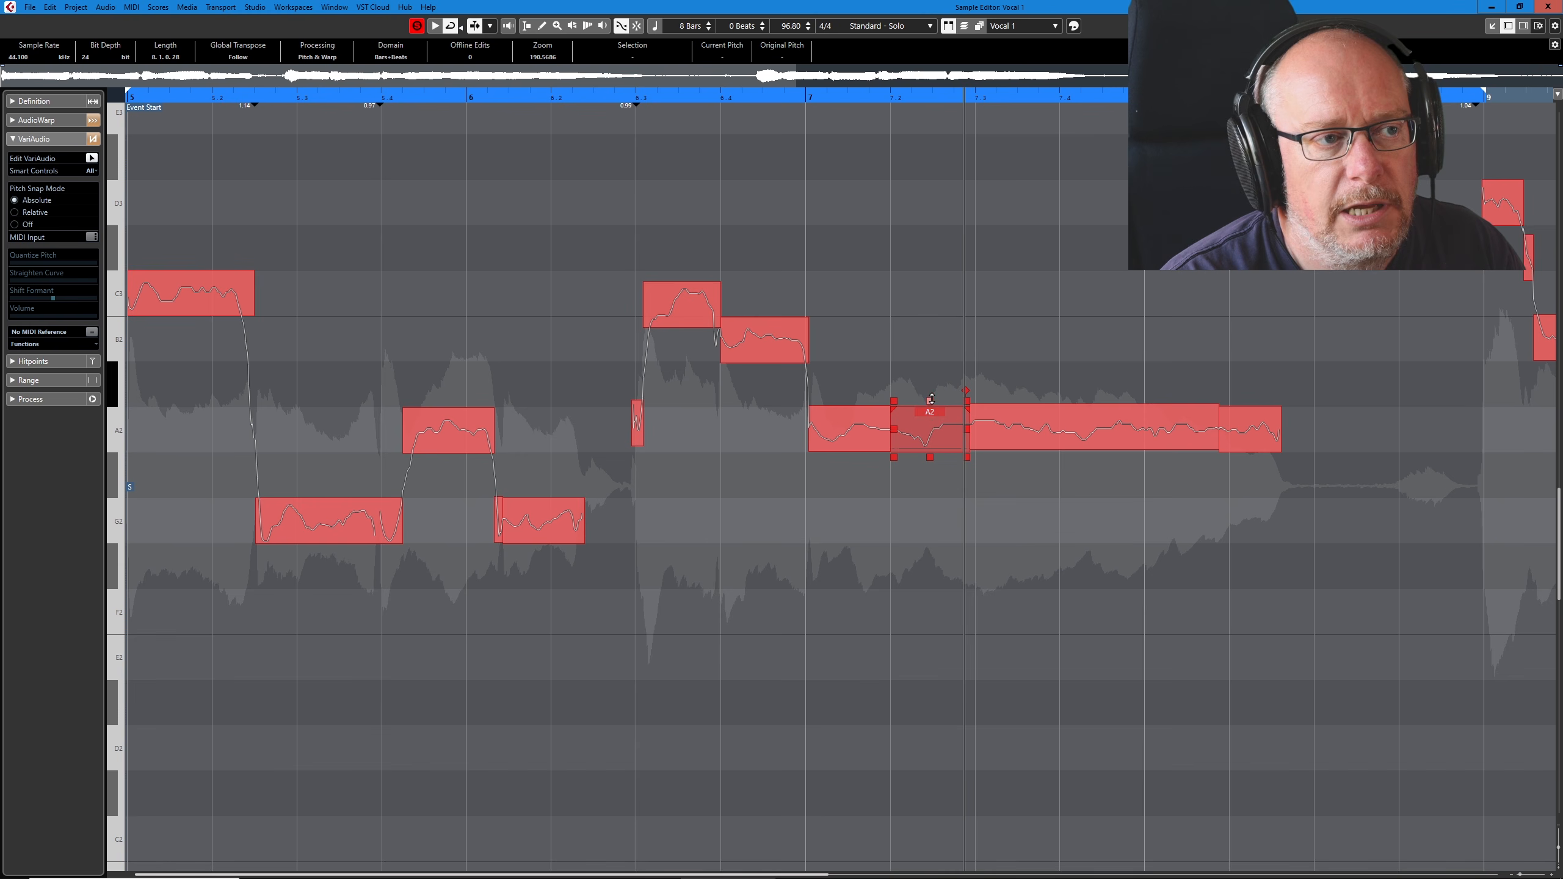
{"action": "left_click_drag", "start_coordinate": [932, 409], "coordinate": [932, 474]}
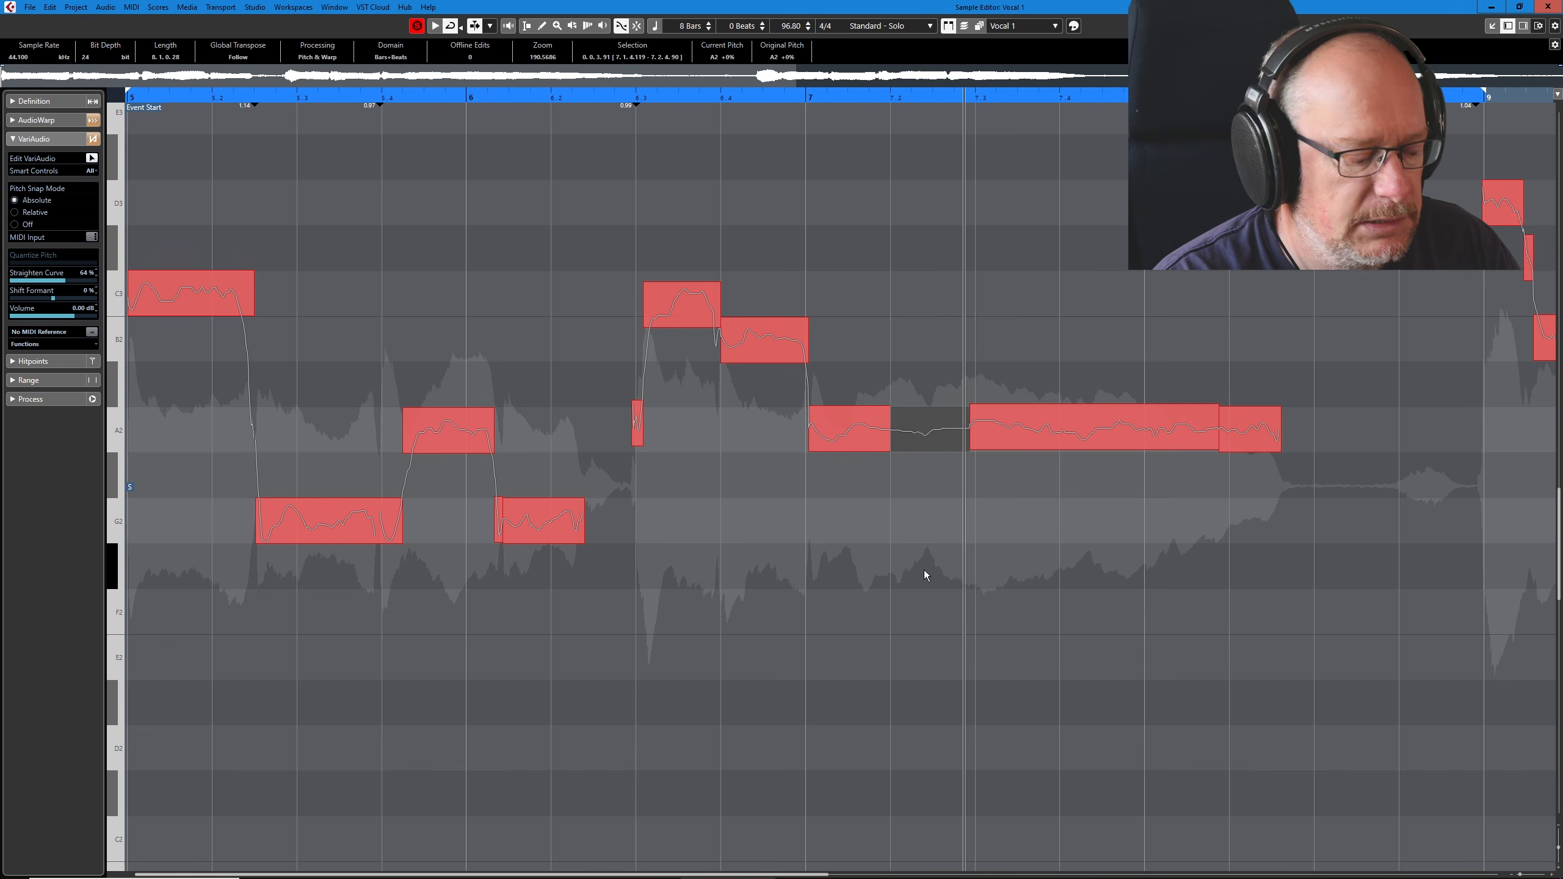
{"action": "key", "text": "ctrl+z"}
{"action": "key", "text": "ctrl+z"}
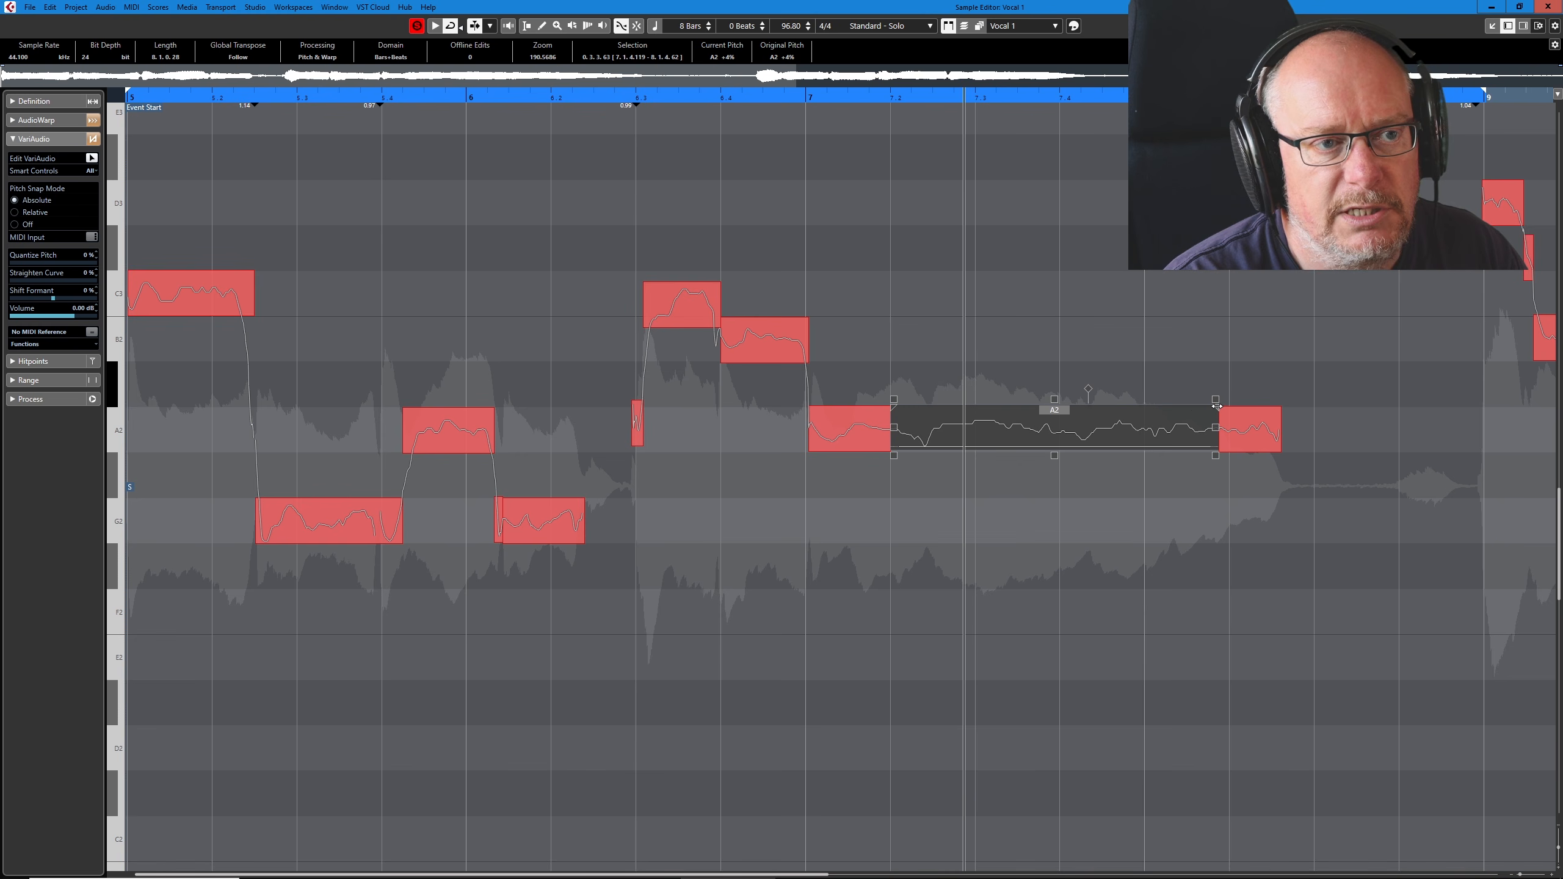
- Limit curve straightening on the long A2 segment to its opening part up to about 7.3 and set it to 63%
{"action": "mouse_move", "coordinate": [1216, 427]}
{"action": "left_mouse_down"}
{"action": "mouse_move", "coordinate": [947, 427]}
{"action": "mouse_move", "coordinate": [958, 433]}
{"action": "left_mouse_up"}
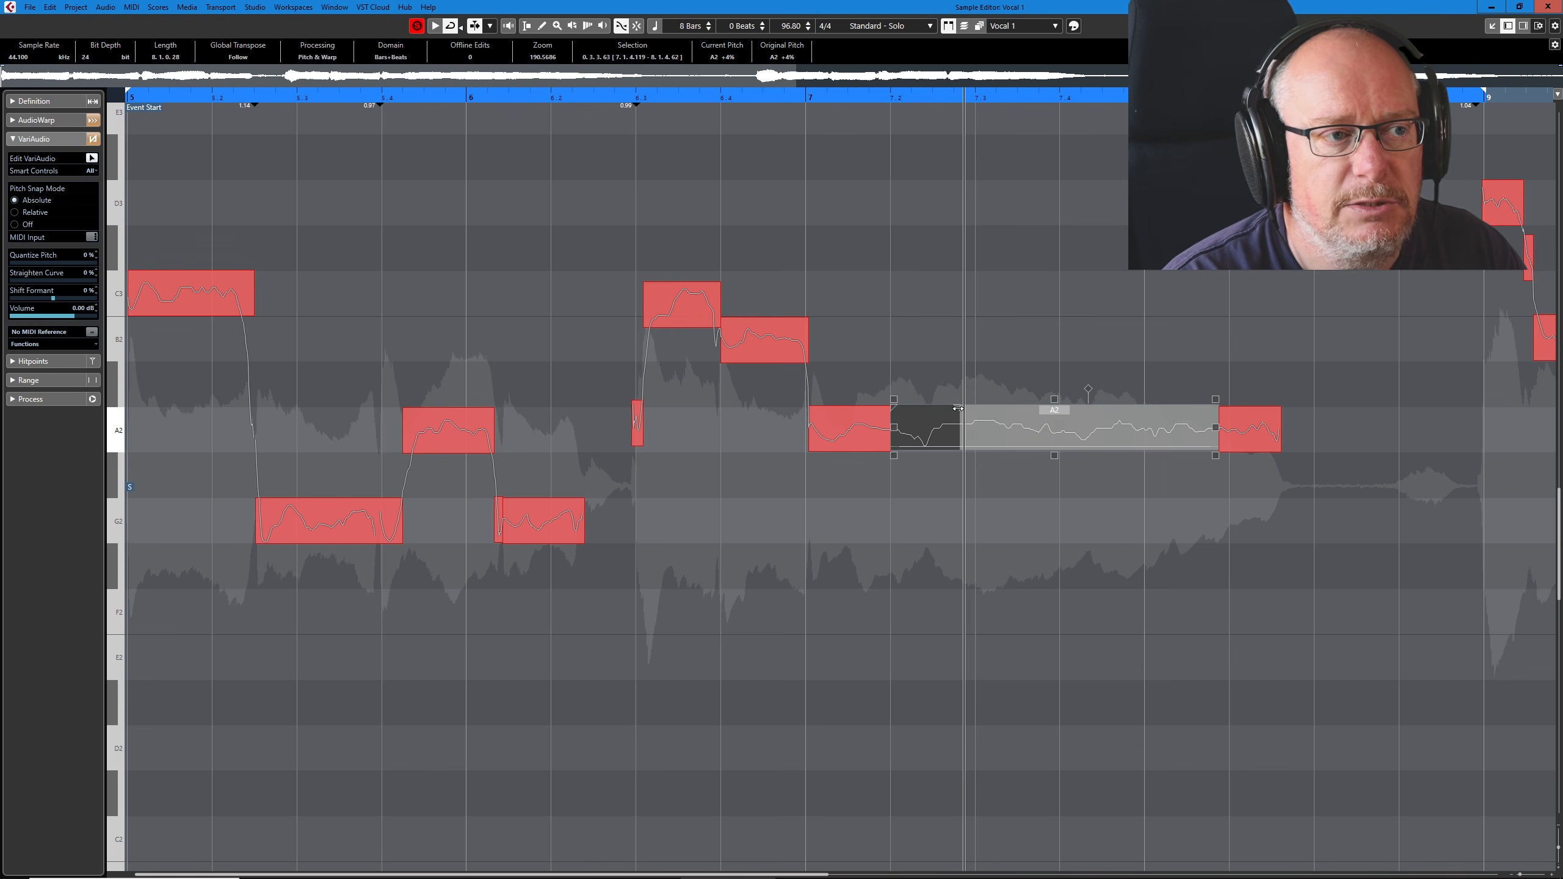
{"action": "mouse_move", "coordinate": [958, 407]}
{"action": "left_mouse_down"}
{"action": "mouse_move", "coordinate": [1218, 407]}
{"action": "mouse_move", "coordinate": [965, 421]}
{"action": "left_mouse_up"}
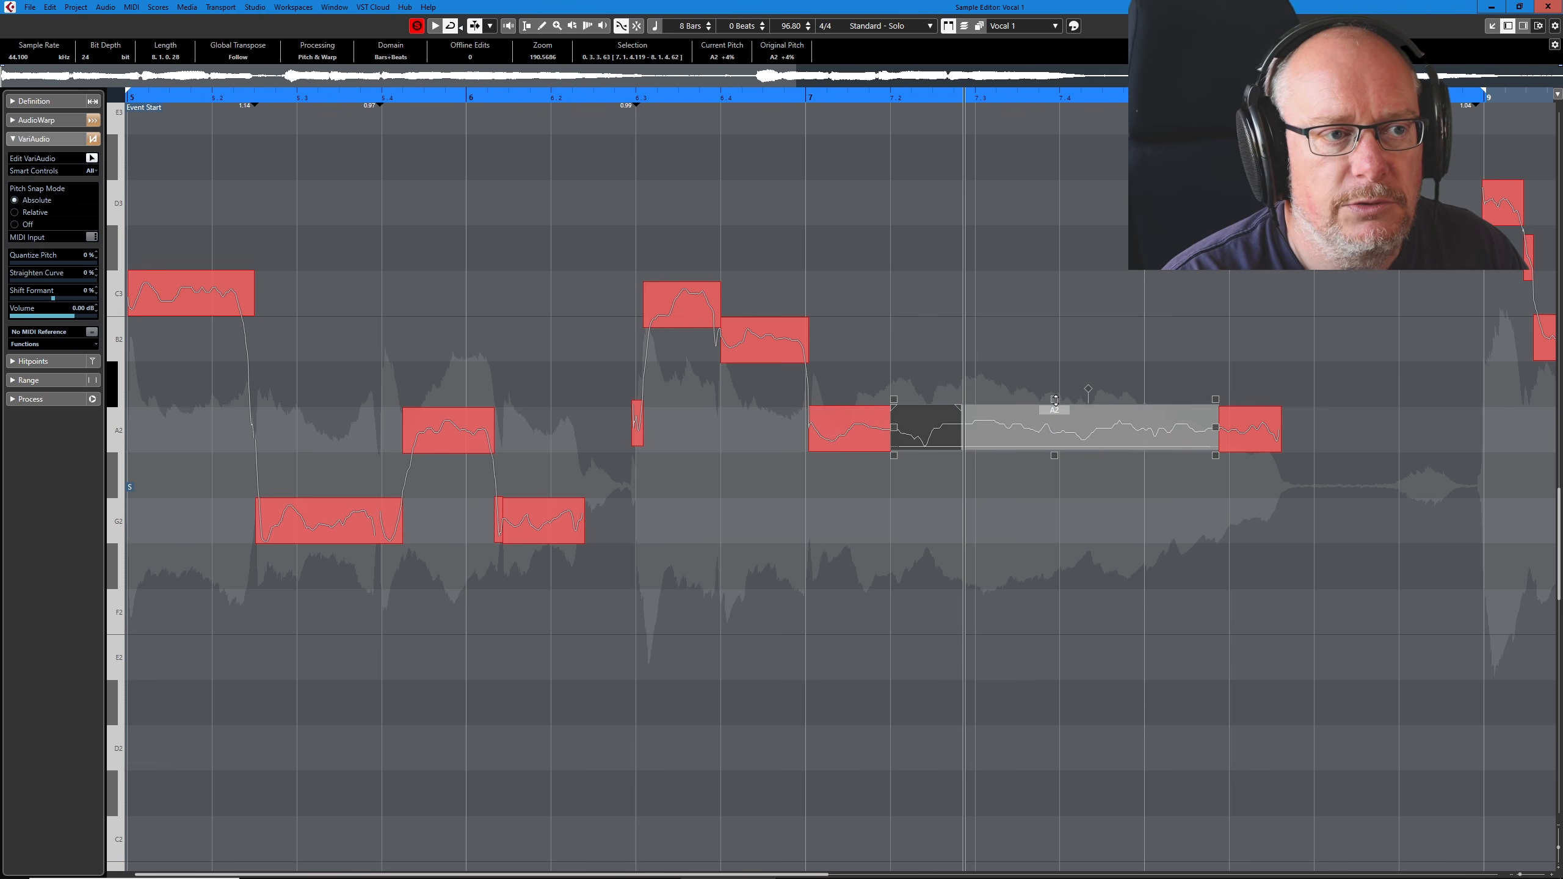
{"action": "left_click_drag", "start_coordinate": [1054, 399], "coordinate": [1036, 475]}
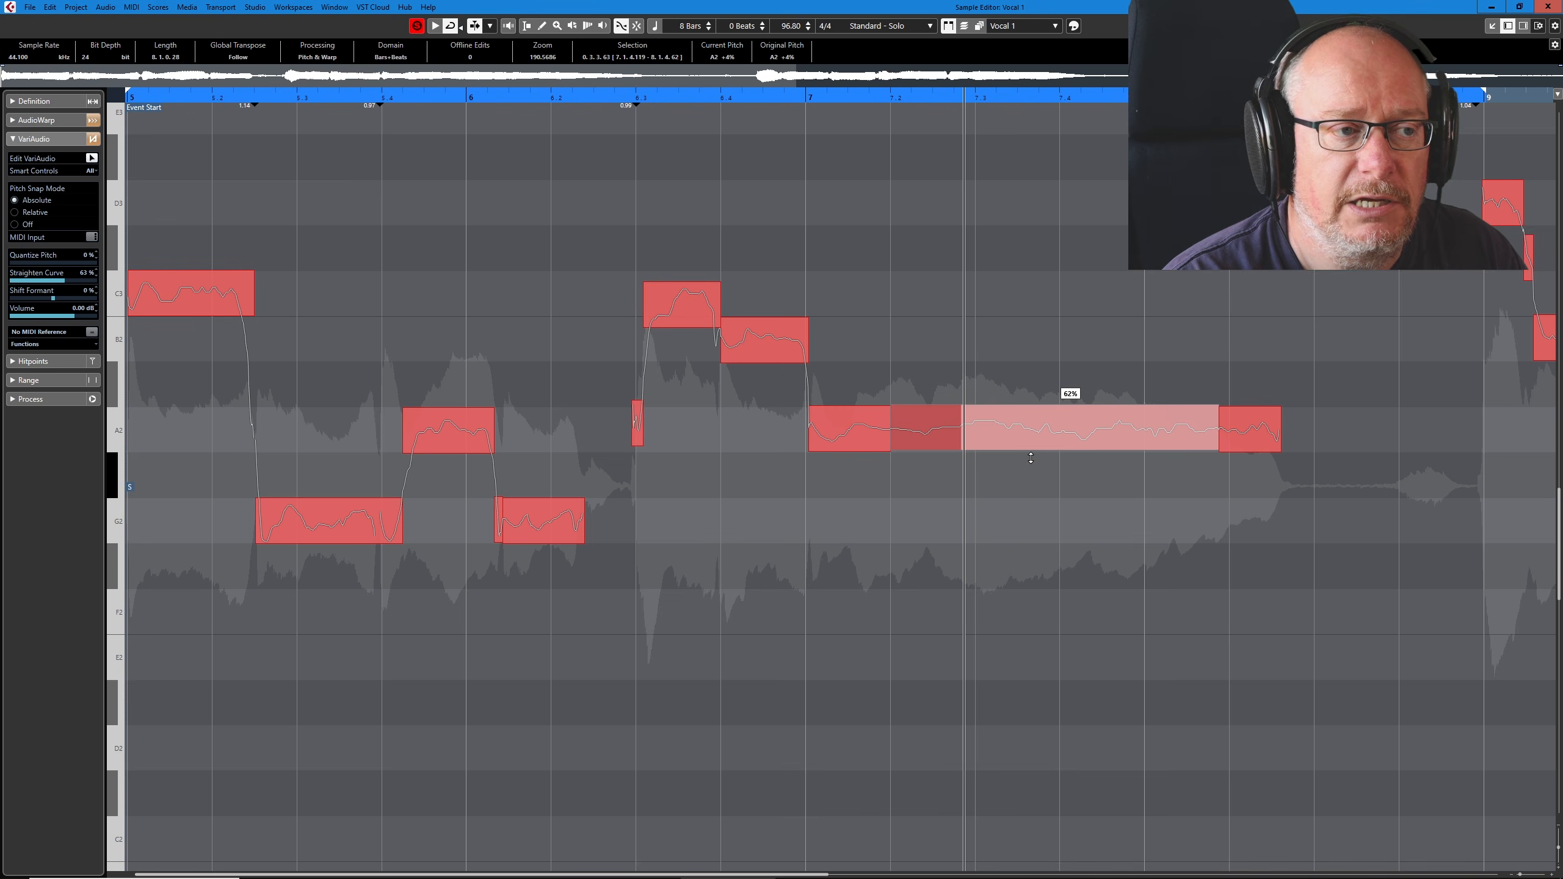
{"action": "left_click_drag", "start_coordinate": [1031, 458], "coordinate": [1032, 459]}
{"action": "left_click", "coordinate": [959, 415]}
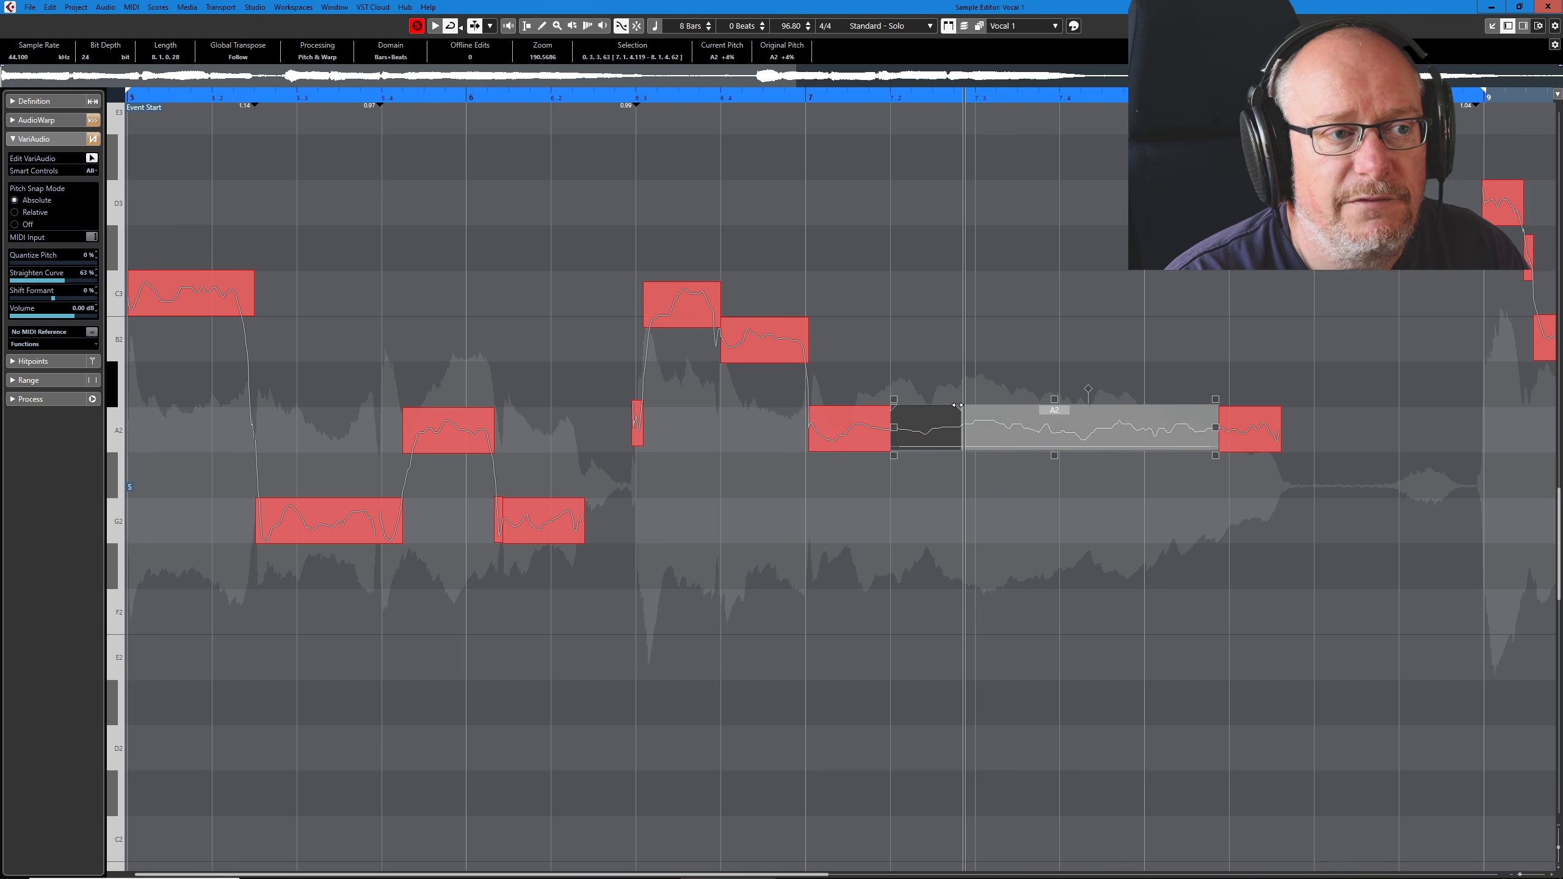
{"action": "left_click_drag", "start_coordinate": [960, 405], "coordinate": [895, 413]}
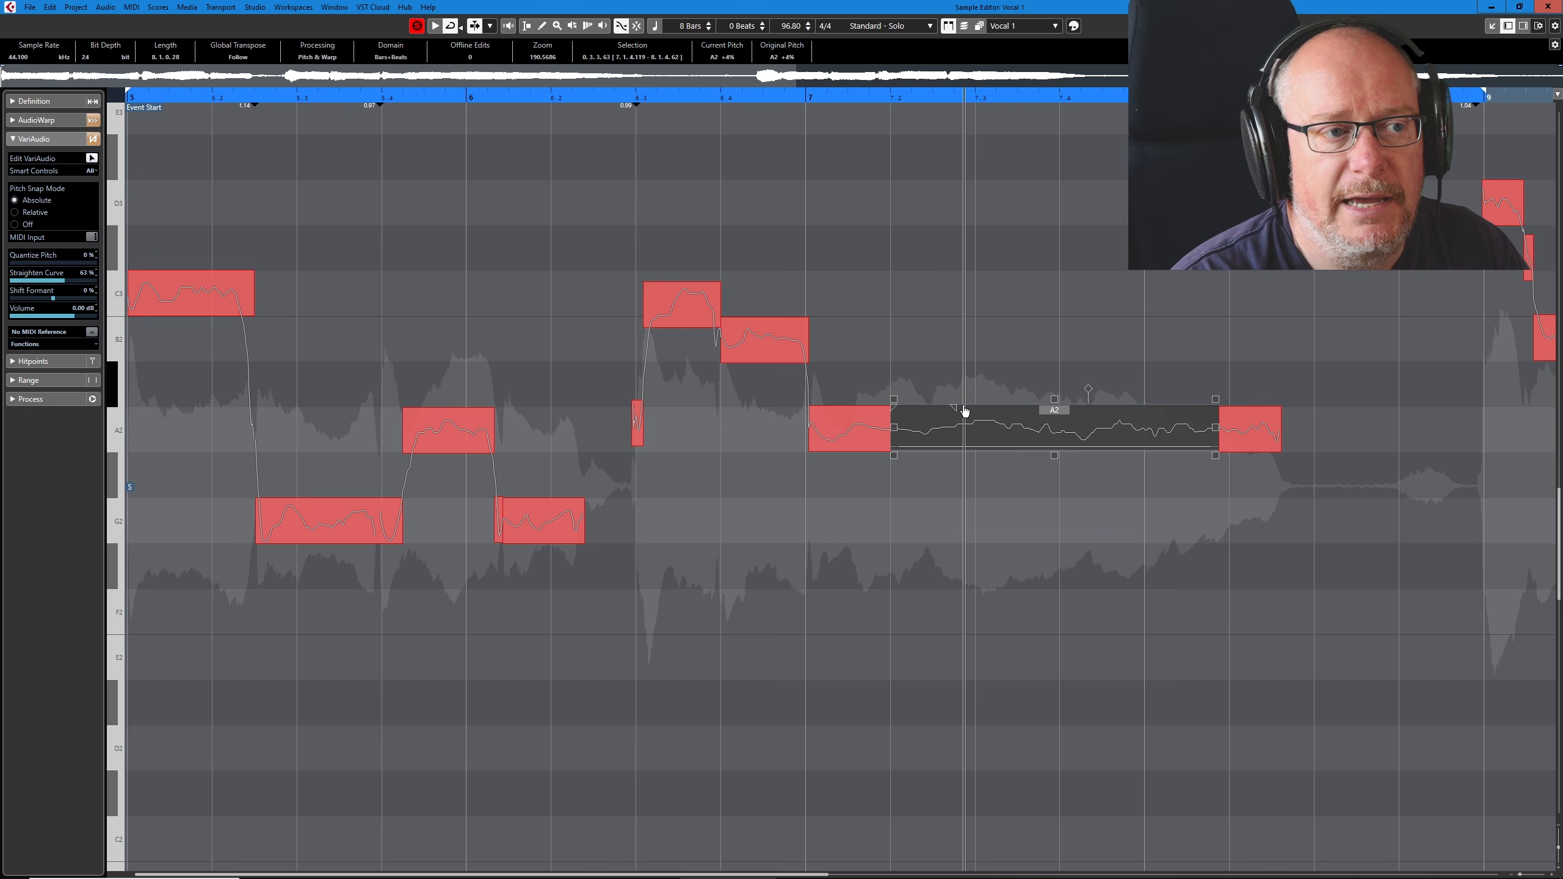
{"action": "left_click_drag", "start_coordinate": [955, 408], "coordinate": [960, 404]}
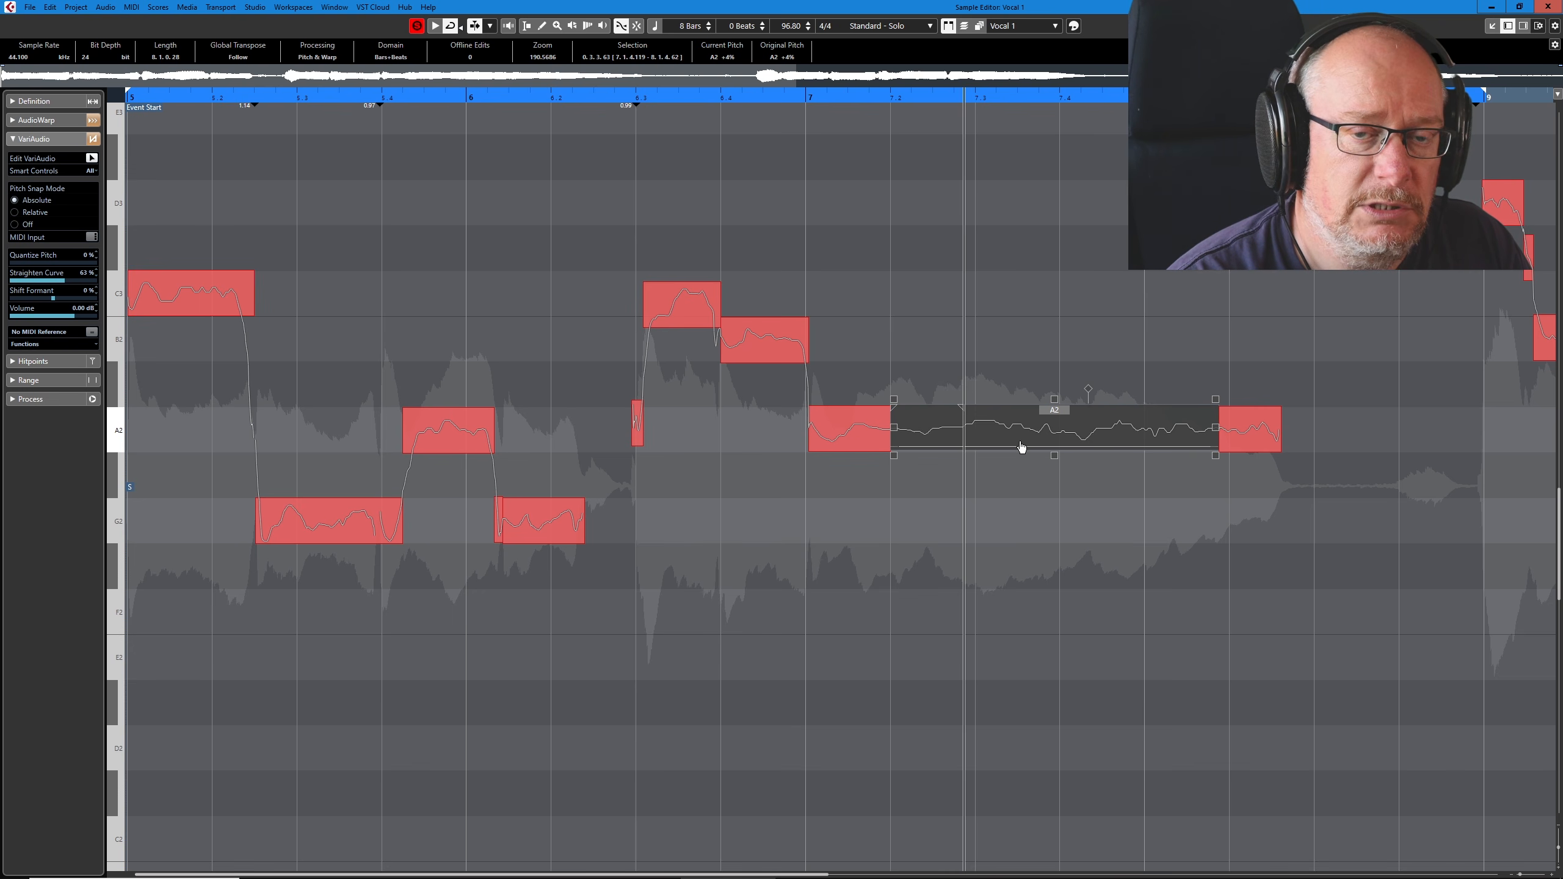
- Set the locators to span bars 8 to 10, fit that range in the editor and play it from the left locator
{"action": "scroll", "coordinate": [718, 363], "scroll_direction": "up", "scroll_amount": 1}
{"action": "scroll", "coordinate": [719, 363], "scroll_direction": "down", "scroll_amount": 4}
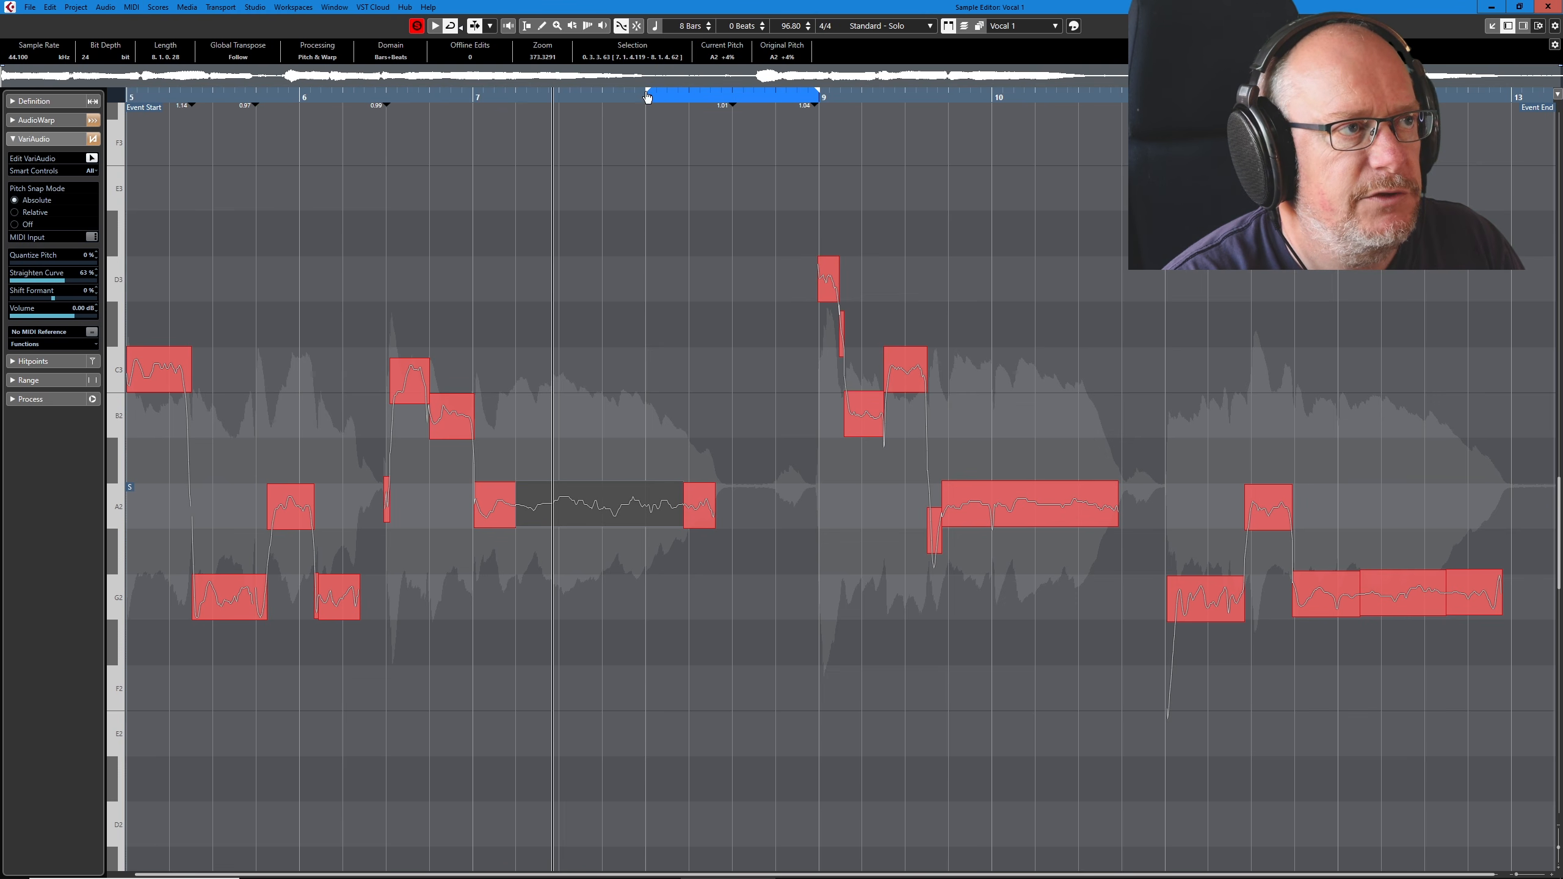
{"action": "left_click", "coordinate": [993, 96], "text": "alt"}
{"action": "key", "text": "alt+s"}
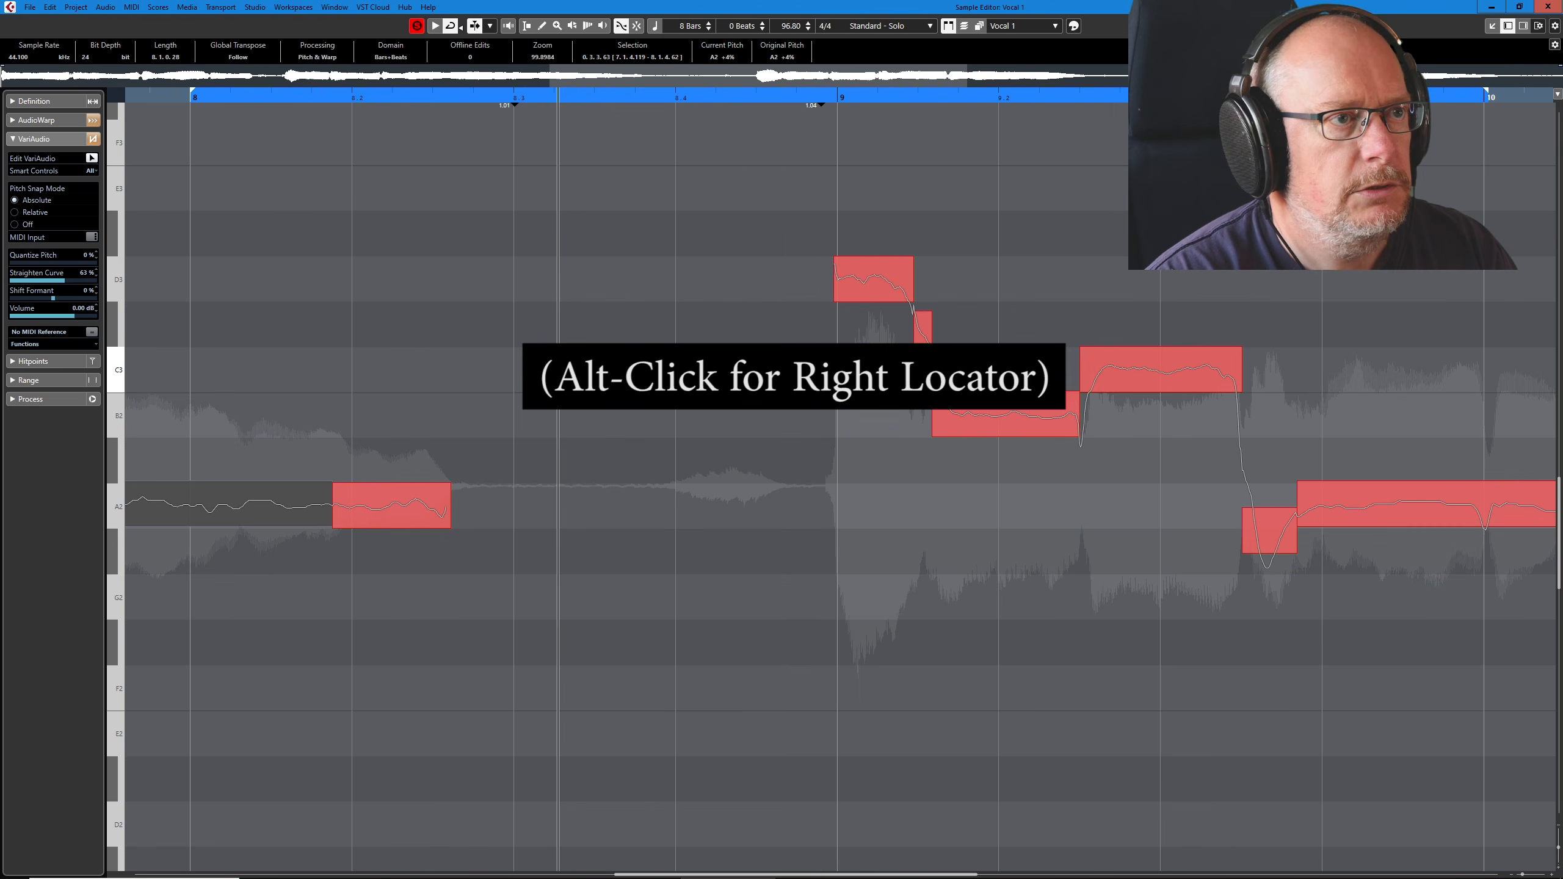
{"action": "key", "text": "KP_1"}
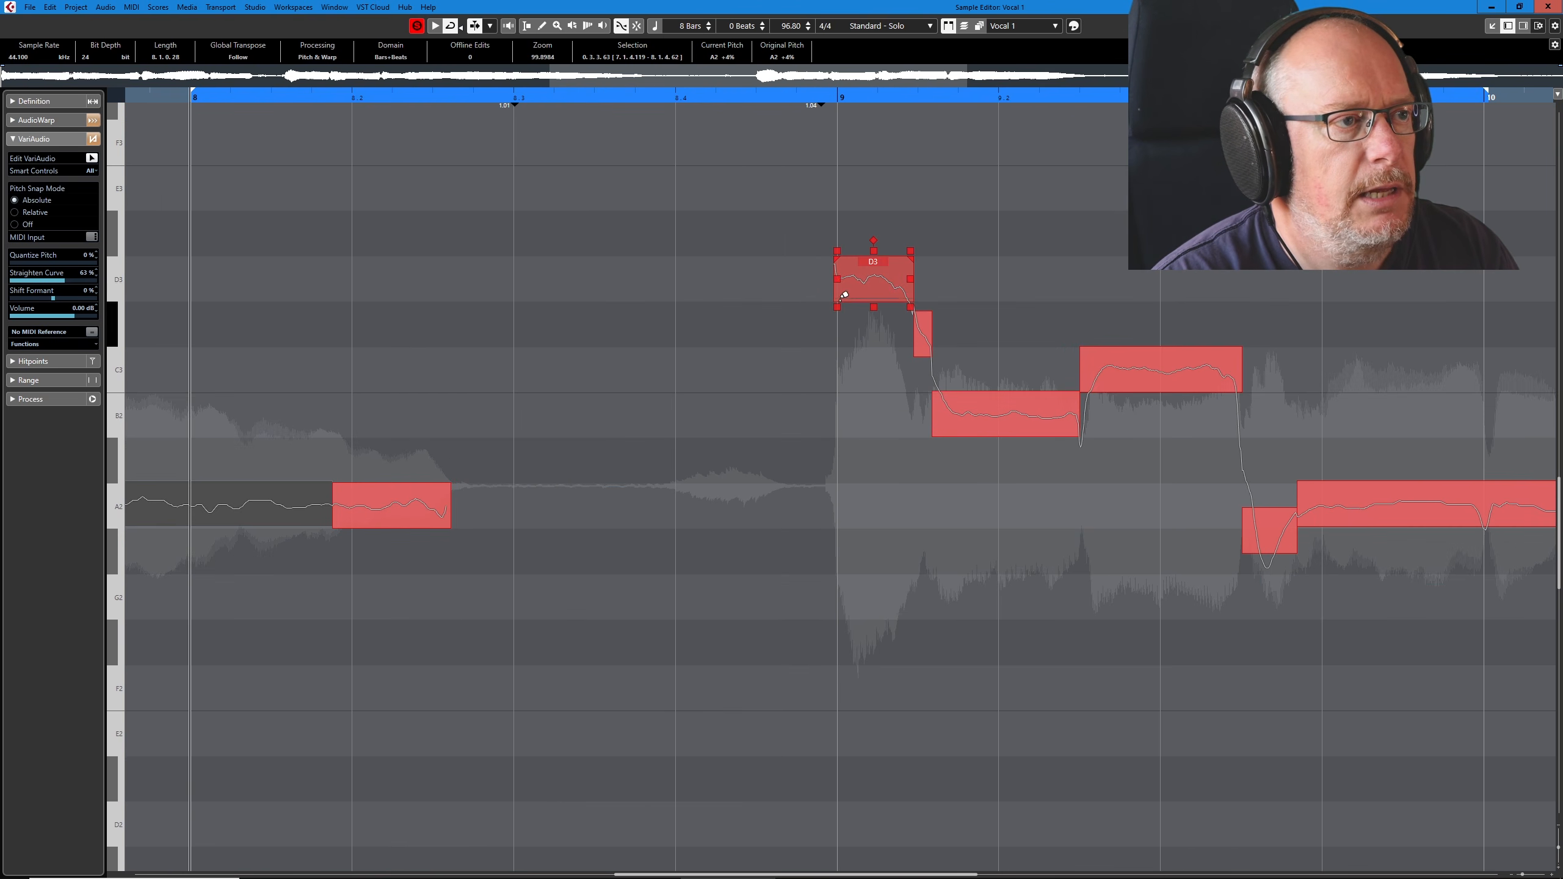
{"action": "key", "text": "space"}
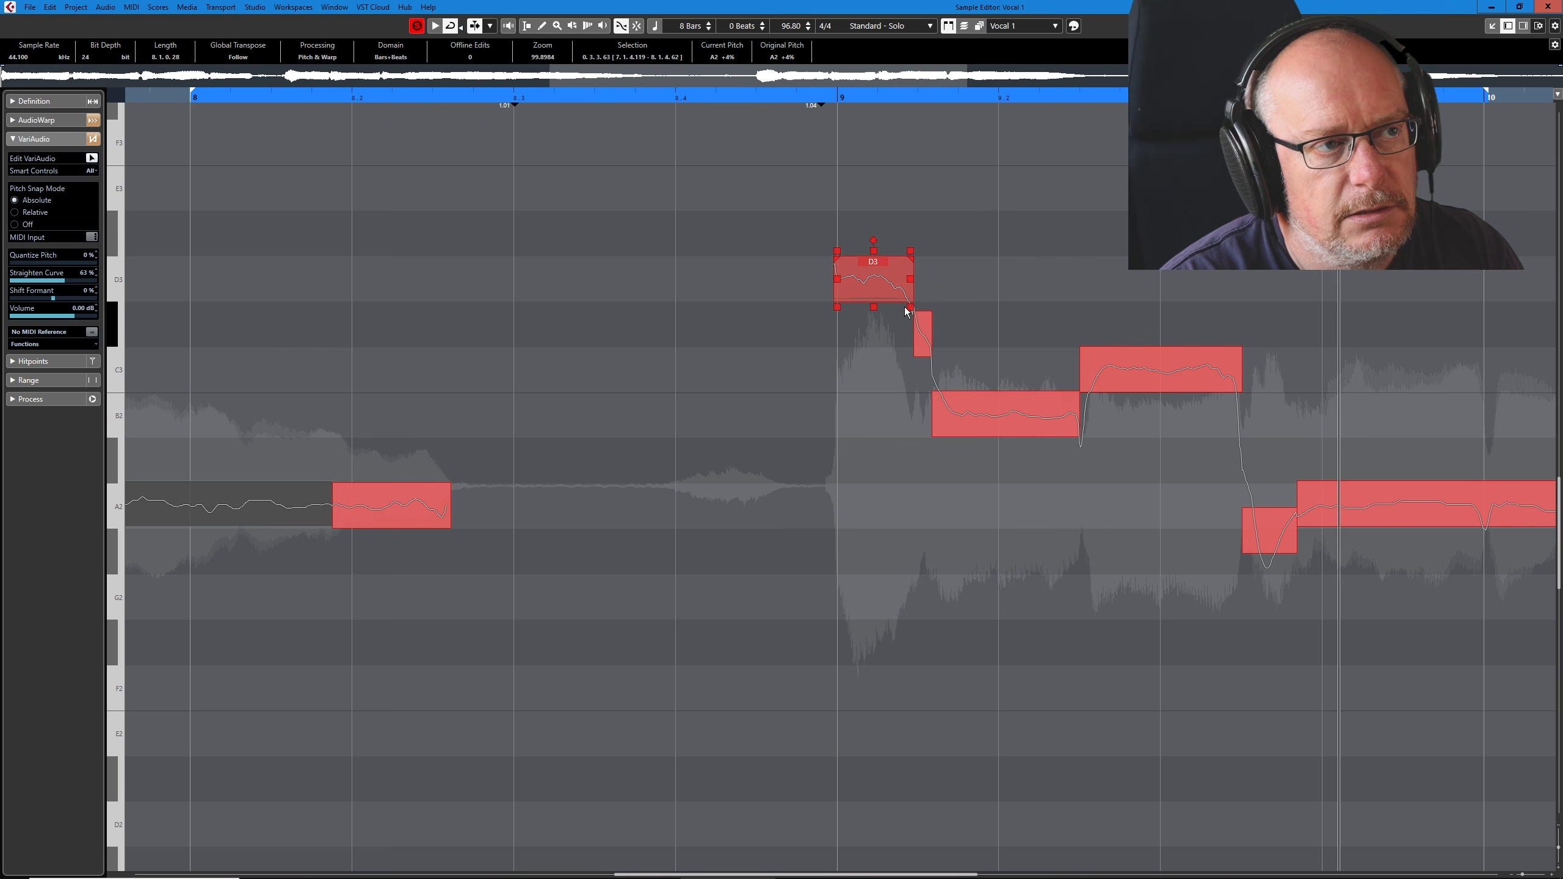
- Audition the descending segments from D3 to B2 at bar 9, extend the selection to the following C3 segment, and stop and deselect
{"action": "left_click", "coordinate": [924, 334]}
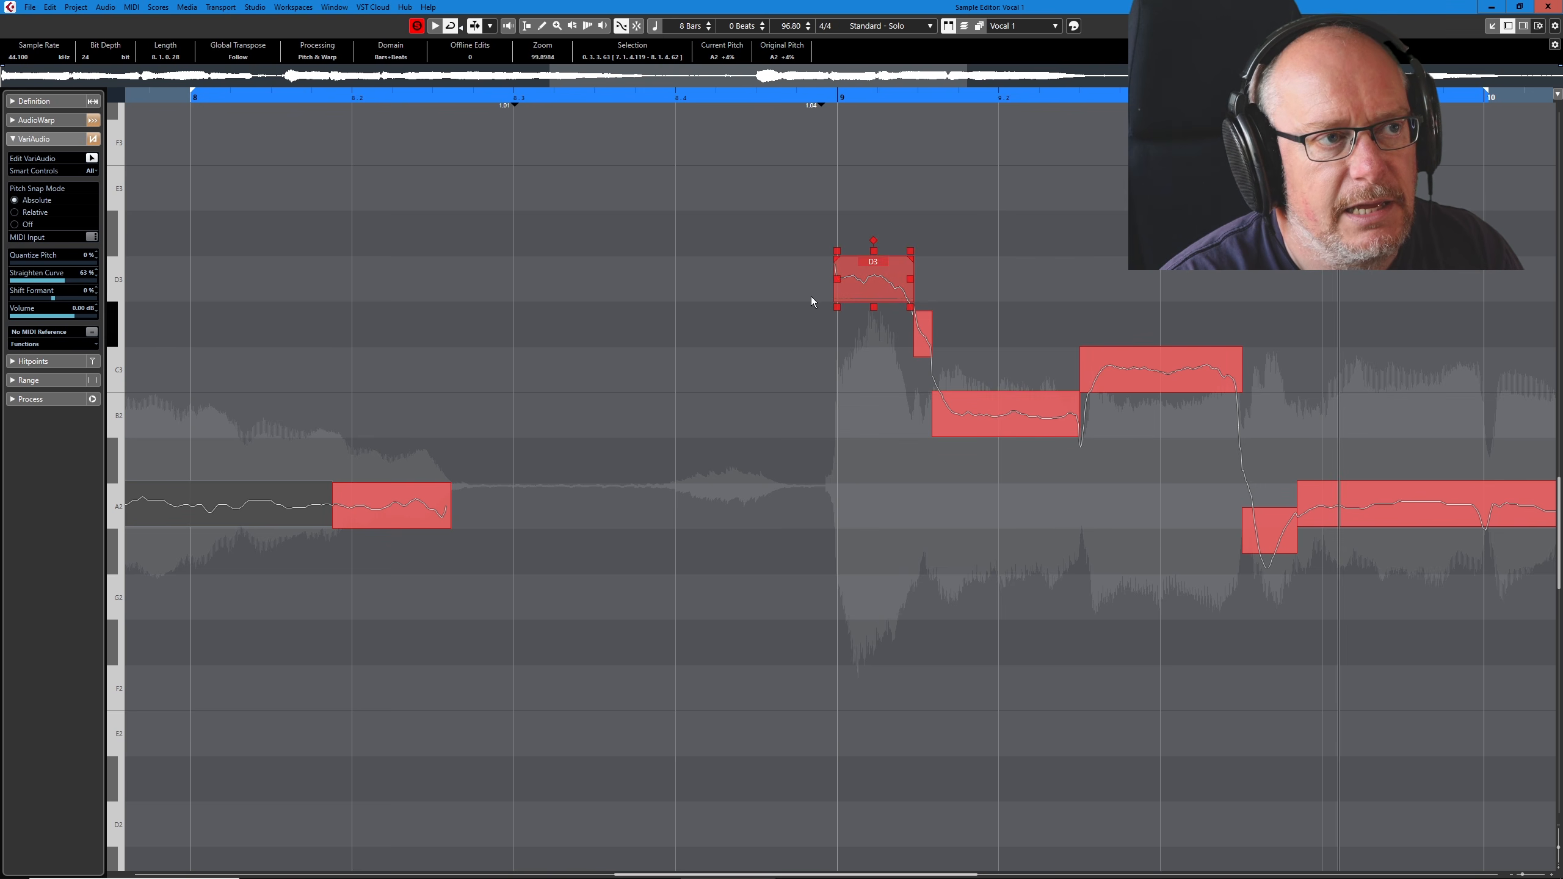
{"action": "left_click_drag", "start_coordinate": [813, 220], "coordinate": [1040, 510]}
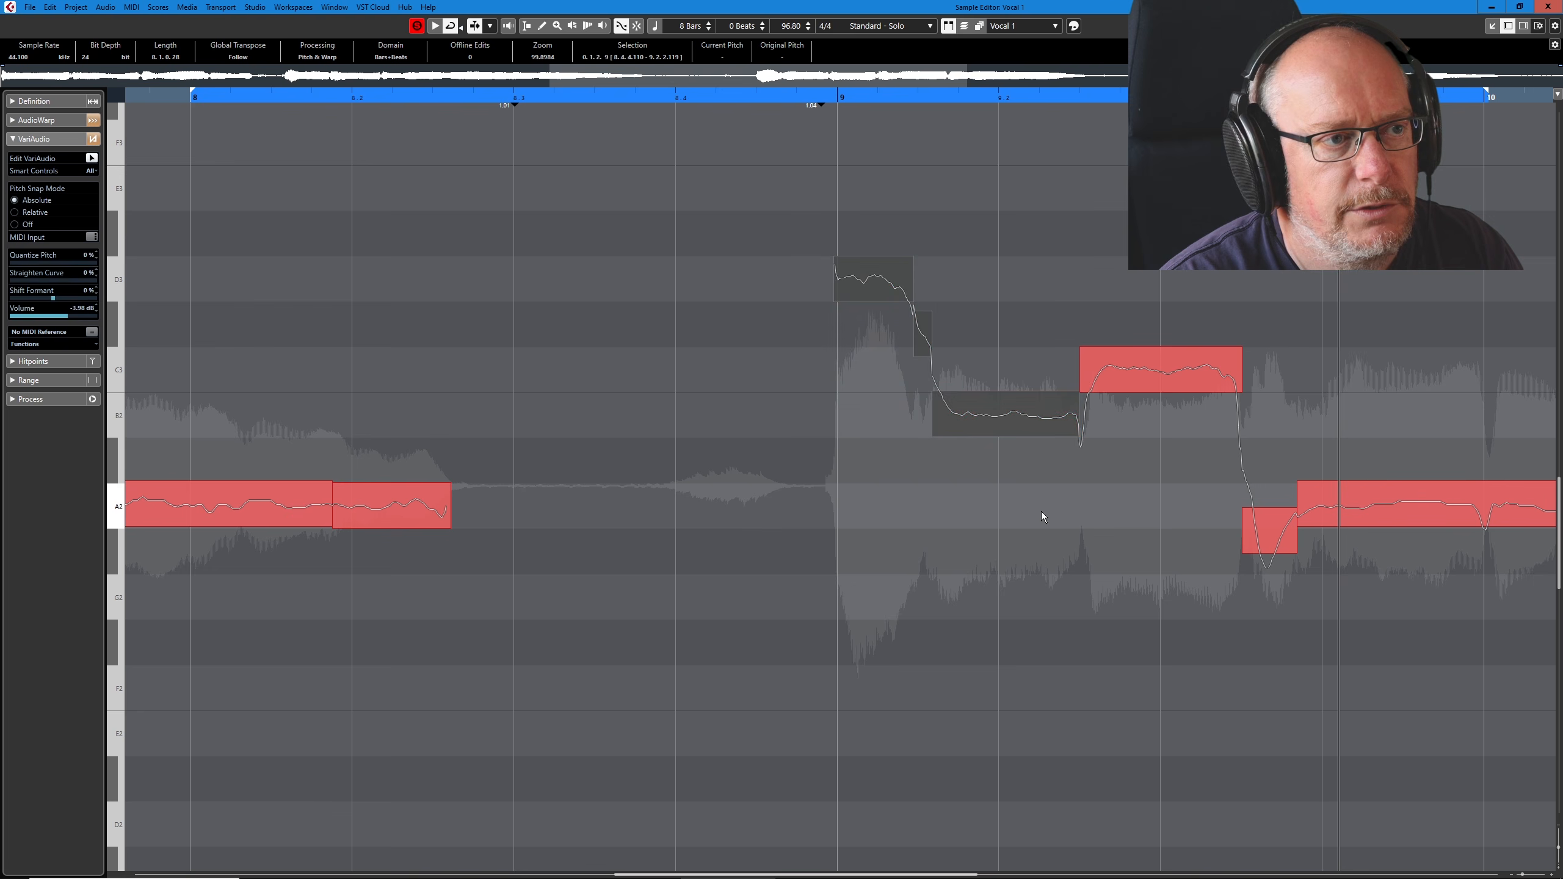
{"action": "left_click", "coordinate": [434, 26]}
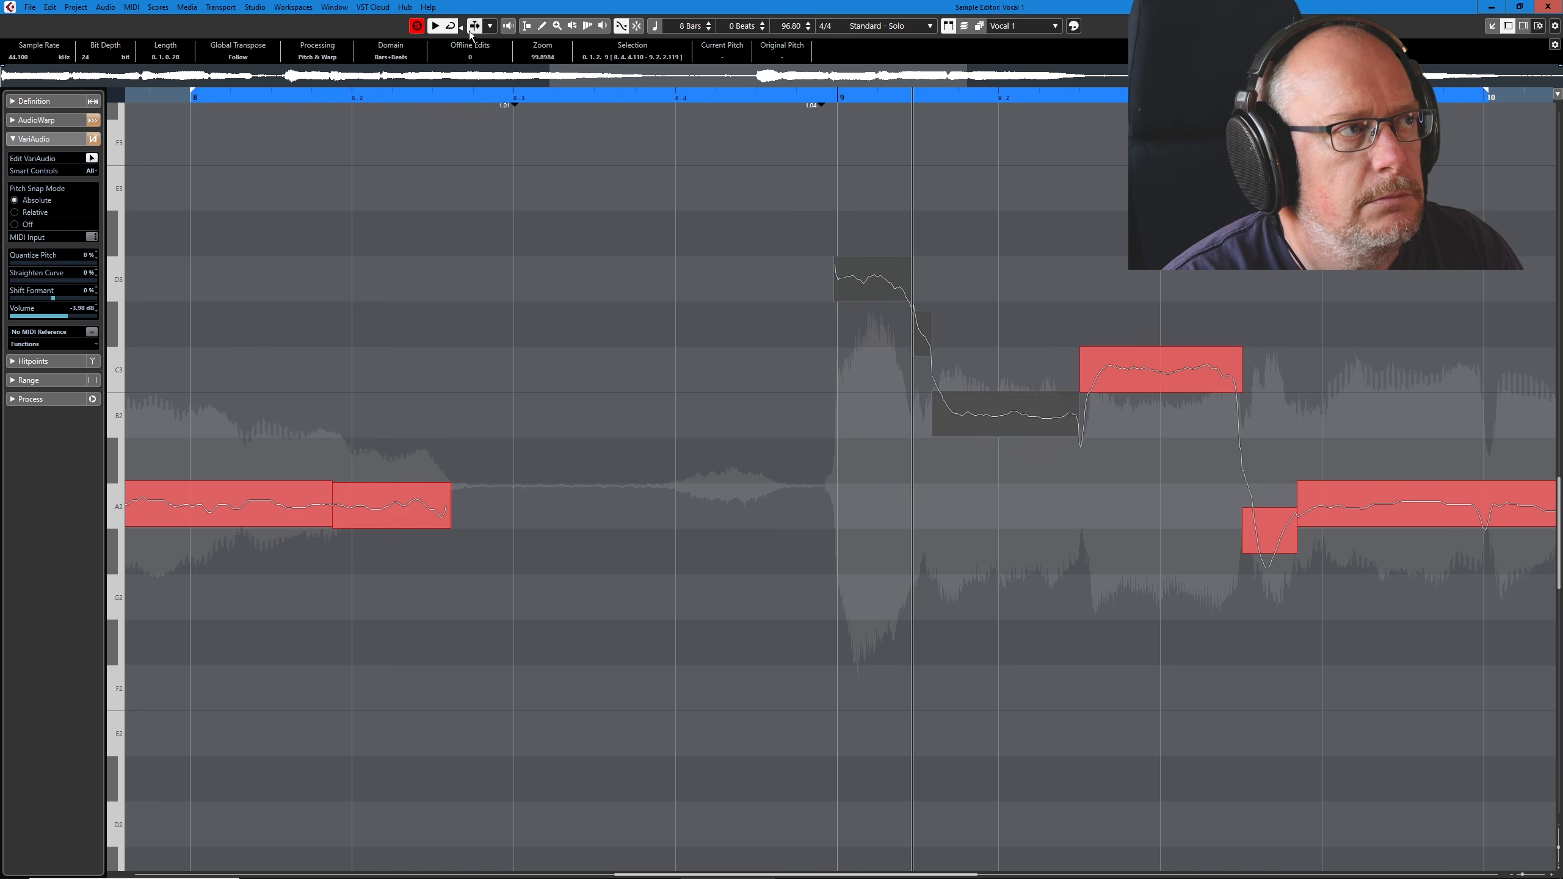
{"action": "left_click_drag", "start_coordinate": [850, 196], "coordinate": [1074, 381]}
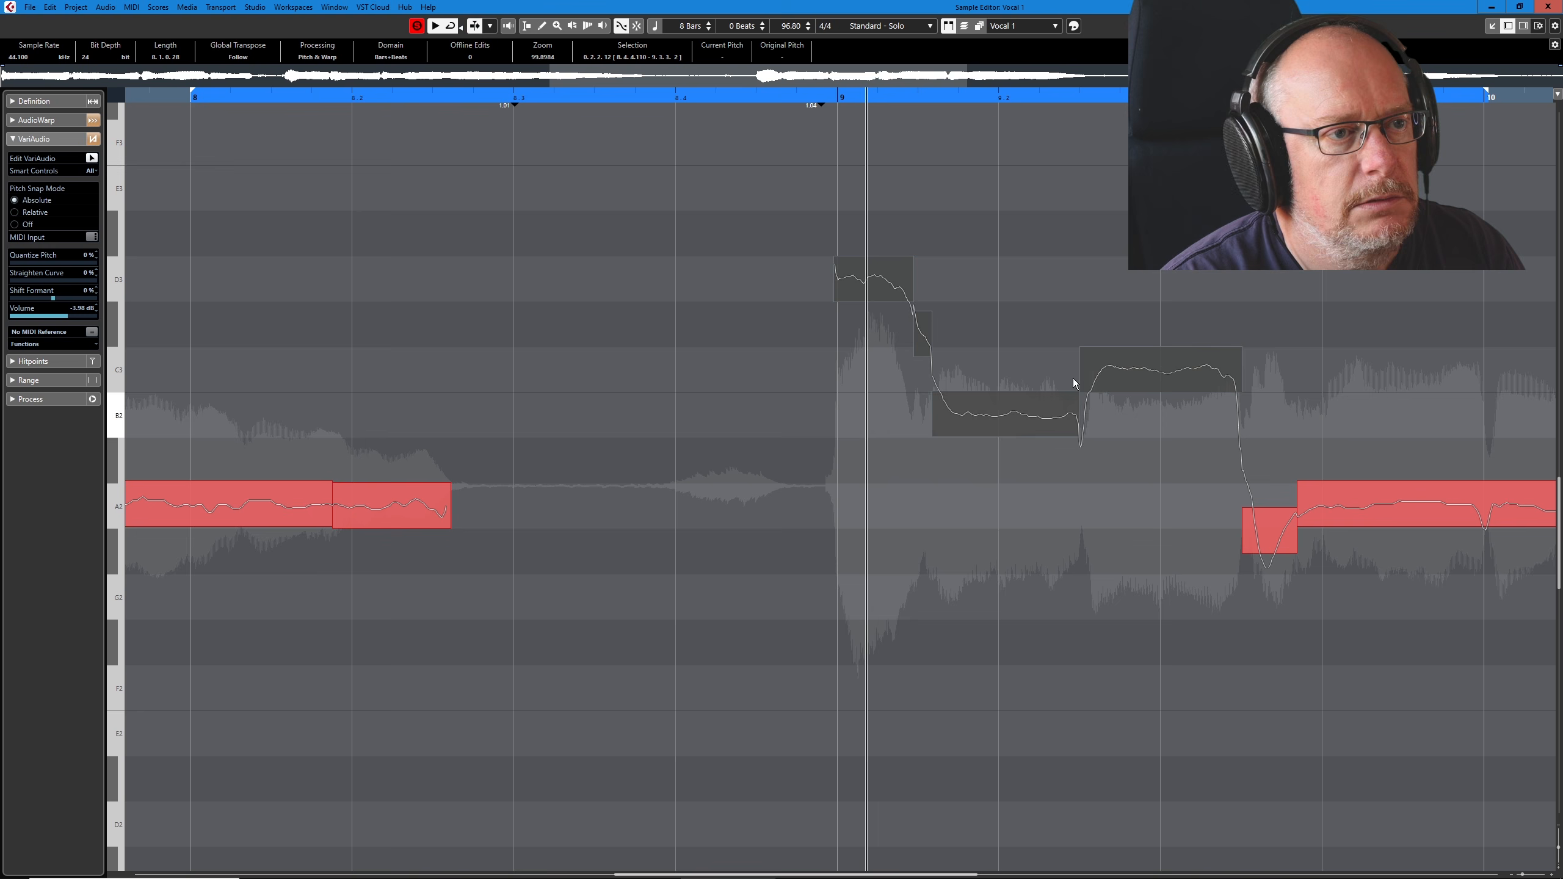
{"action": "left_click", "coordinate": [461, 28]}
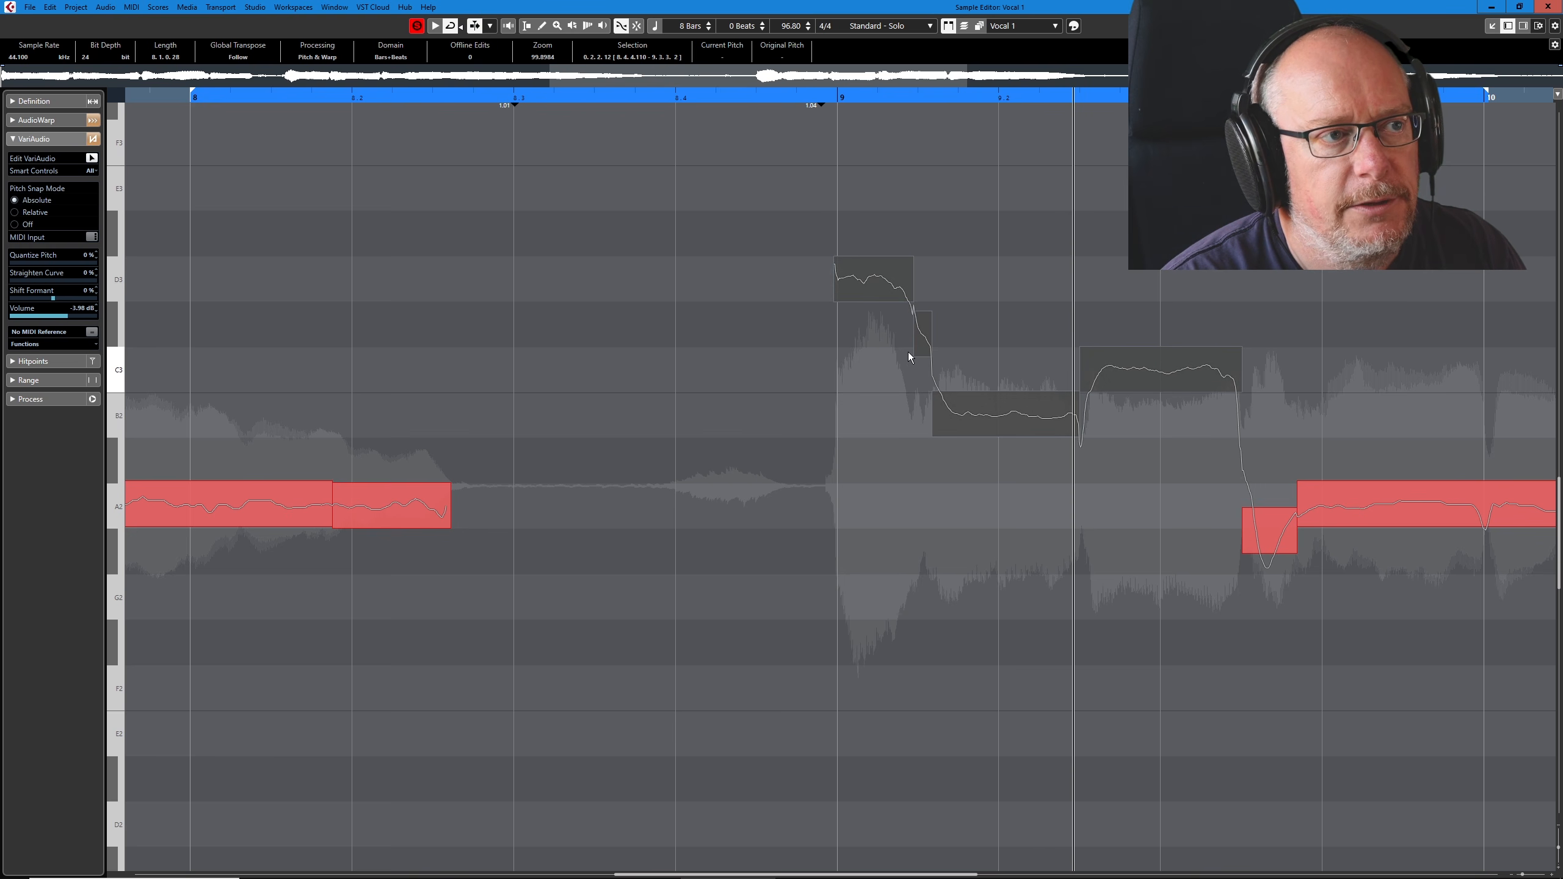
{"action": "left_click", "coordinate": [875, 335]}
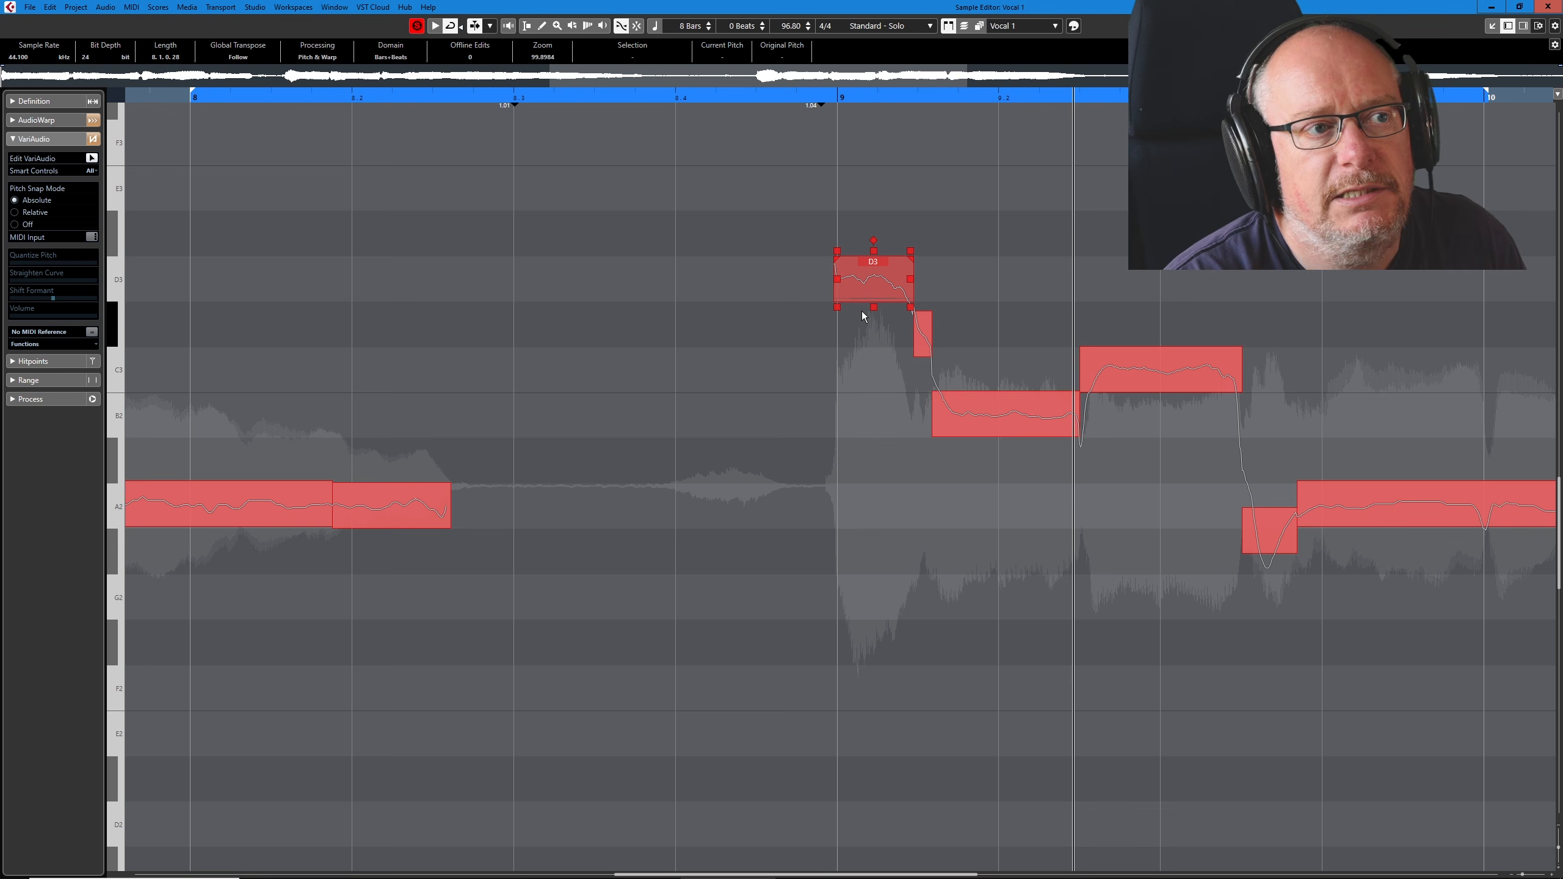
- Try straightening the whole pitch curve of the D3 segment at bar 9 and undo it
{"action": "left_click", "coordinate": [874, 251]}
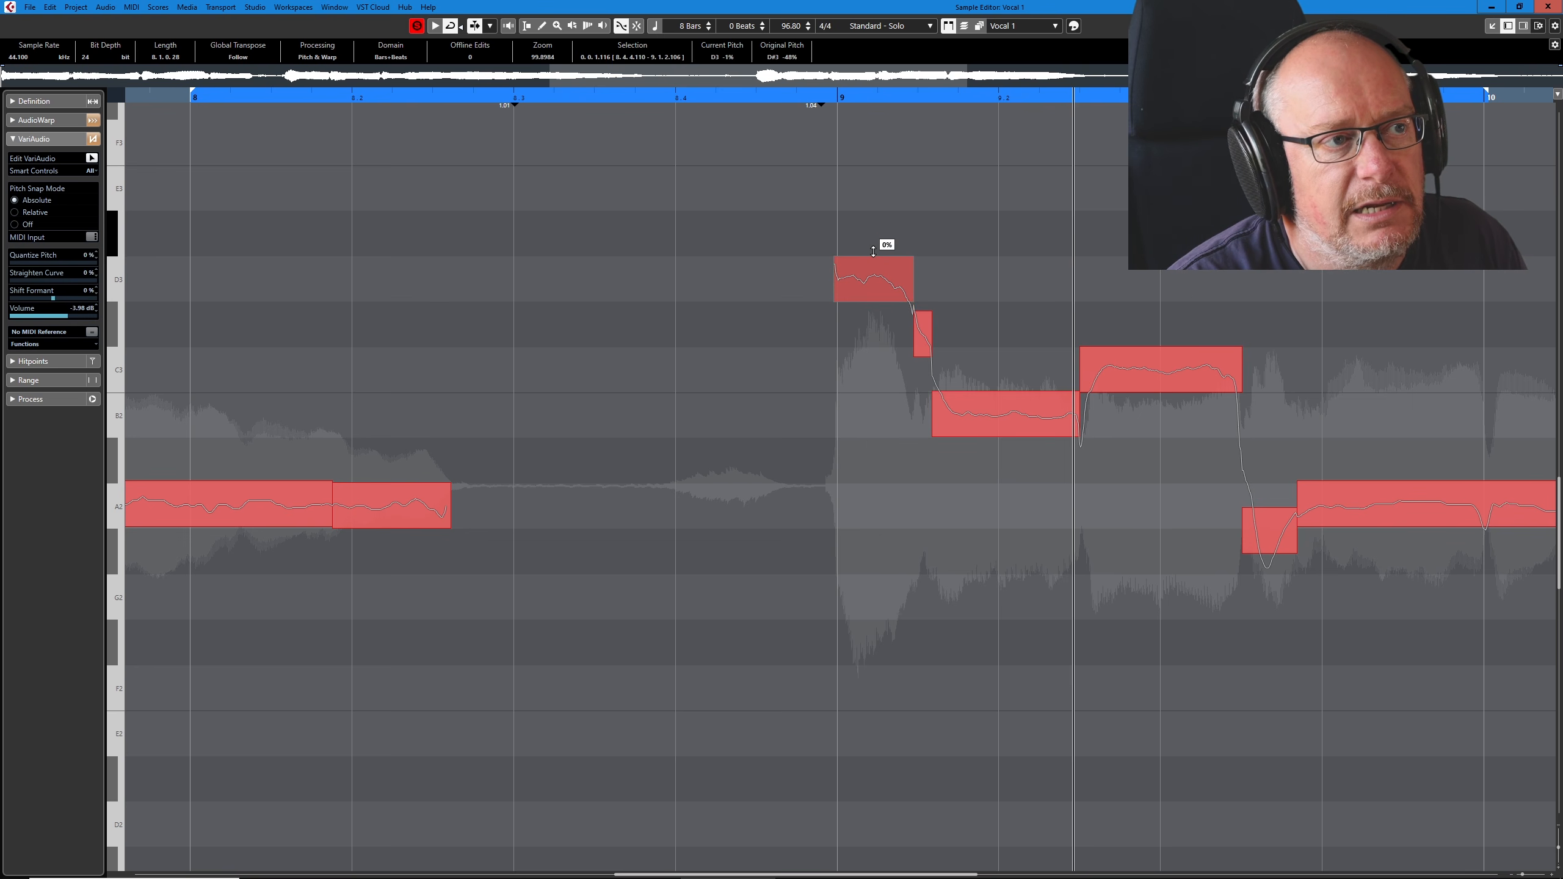
{"action": "left_click_drag", "start_coordinate": [874, 251], "coordinate": [873, 267]}
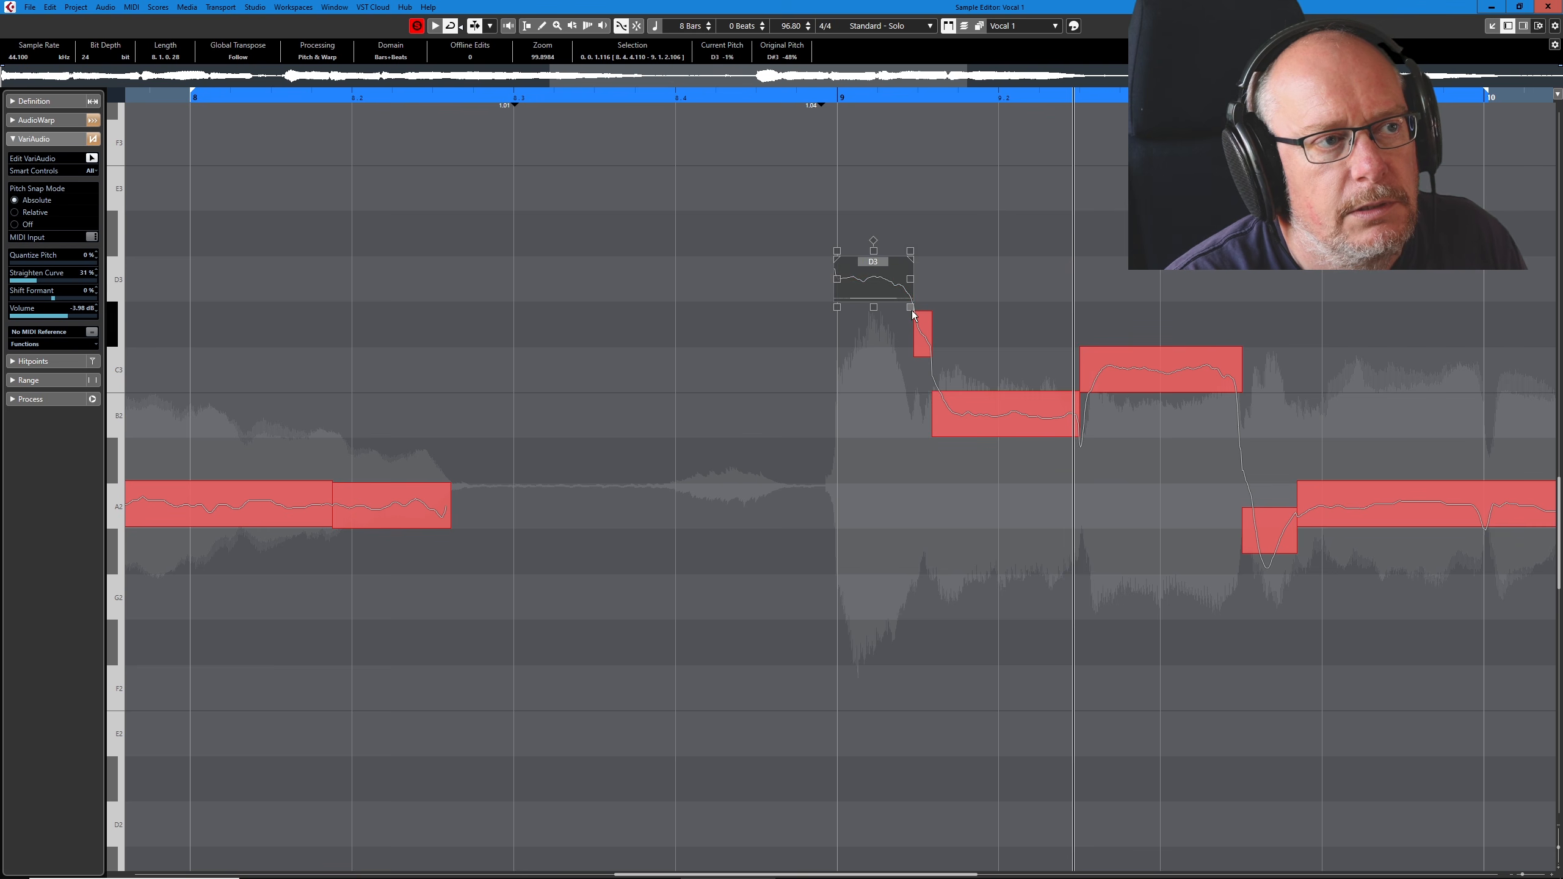
{"action": "key", "text": "ctrl+z"}
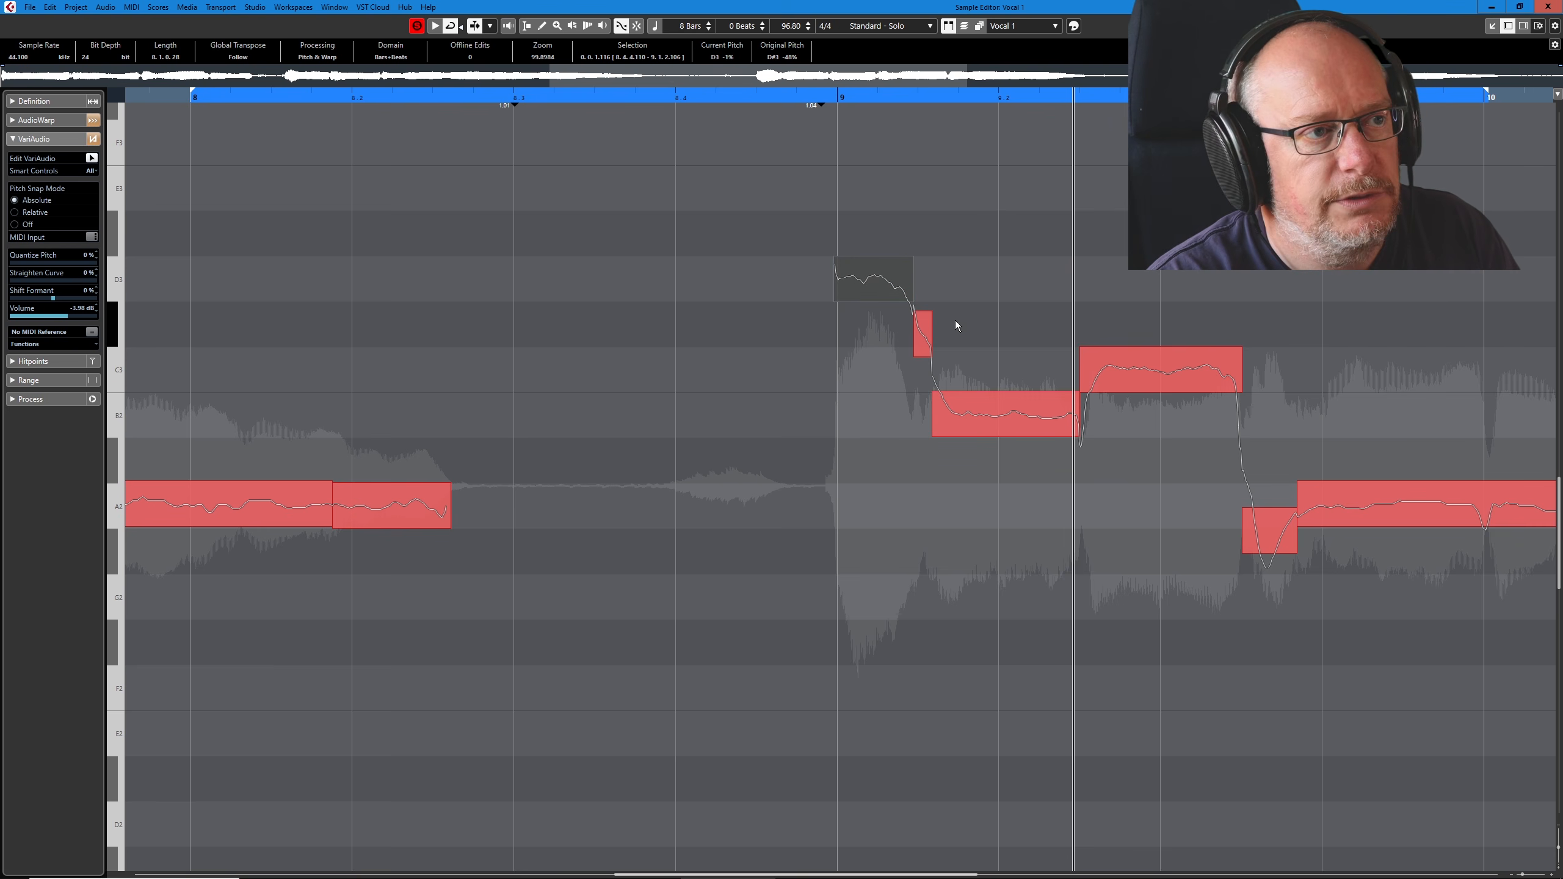
- Try straightening the short C#3 segment at bar 9, and straighten a set range of the D3 segment's curve by 36%
{"action": "left_click", "coordinate": [924, 306]}
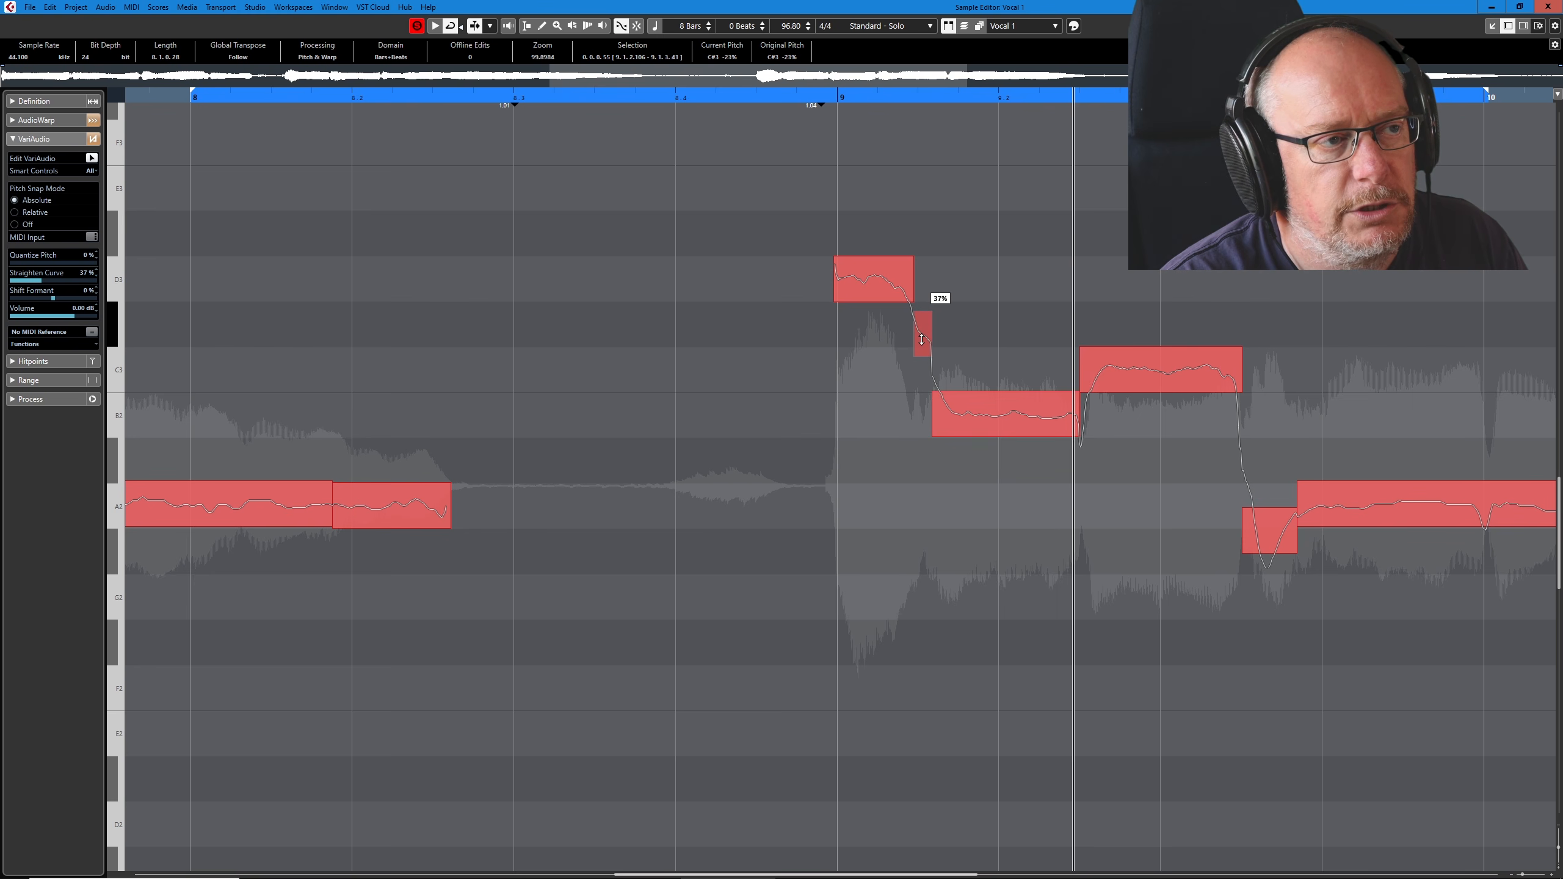
{"action": "left_click_drag", "start_coordinate": [921, 339], "coordinate": [918, 324]}
{"action": "left_click", "coordinate": [870, 263]}
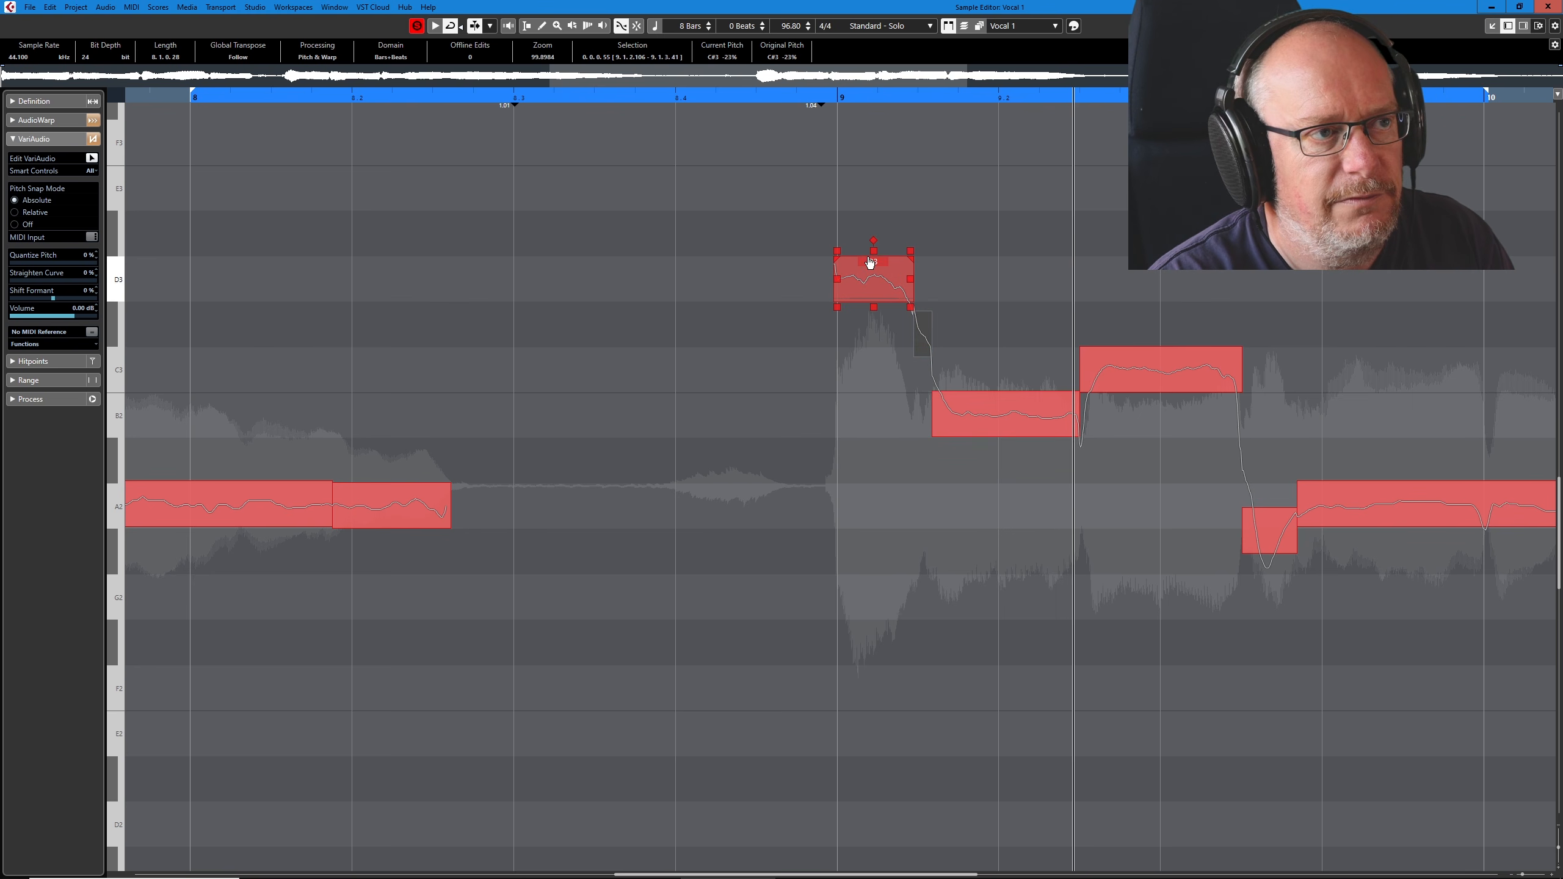
{"action": "left_click_drag", "start_coordinate": [869, 263], "coordinate": [873, 290]}
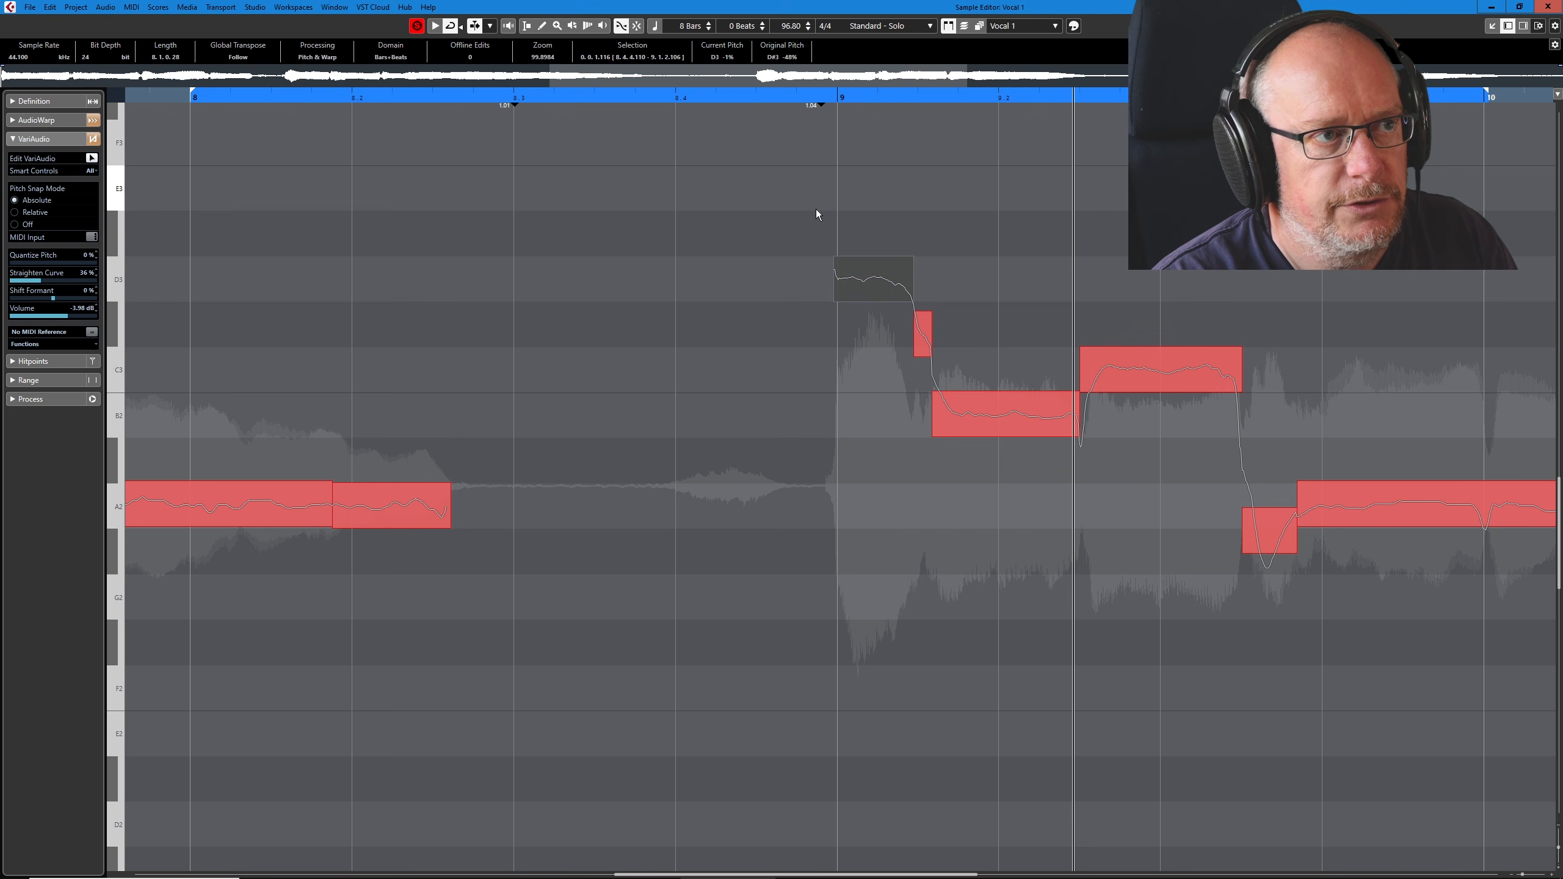
- Select the segments from D3 to C3 at bar 9, play them from the left locator, stop and deselect
{"action": "left_click_drag", "start_coordinate": [859, 216], "coordinate": [1157, 533]}
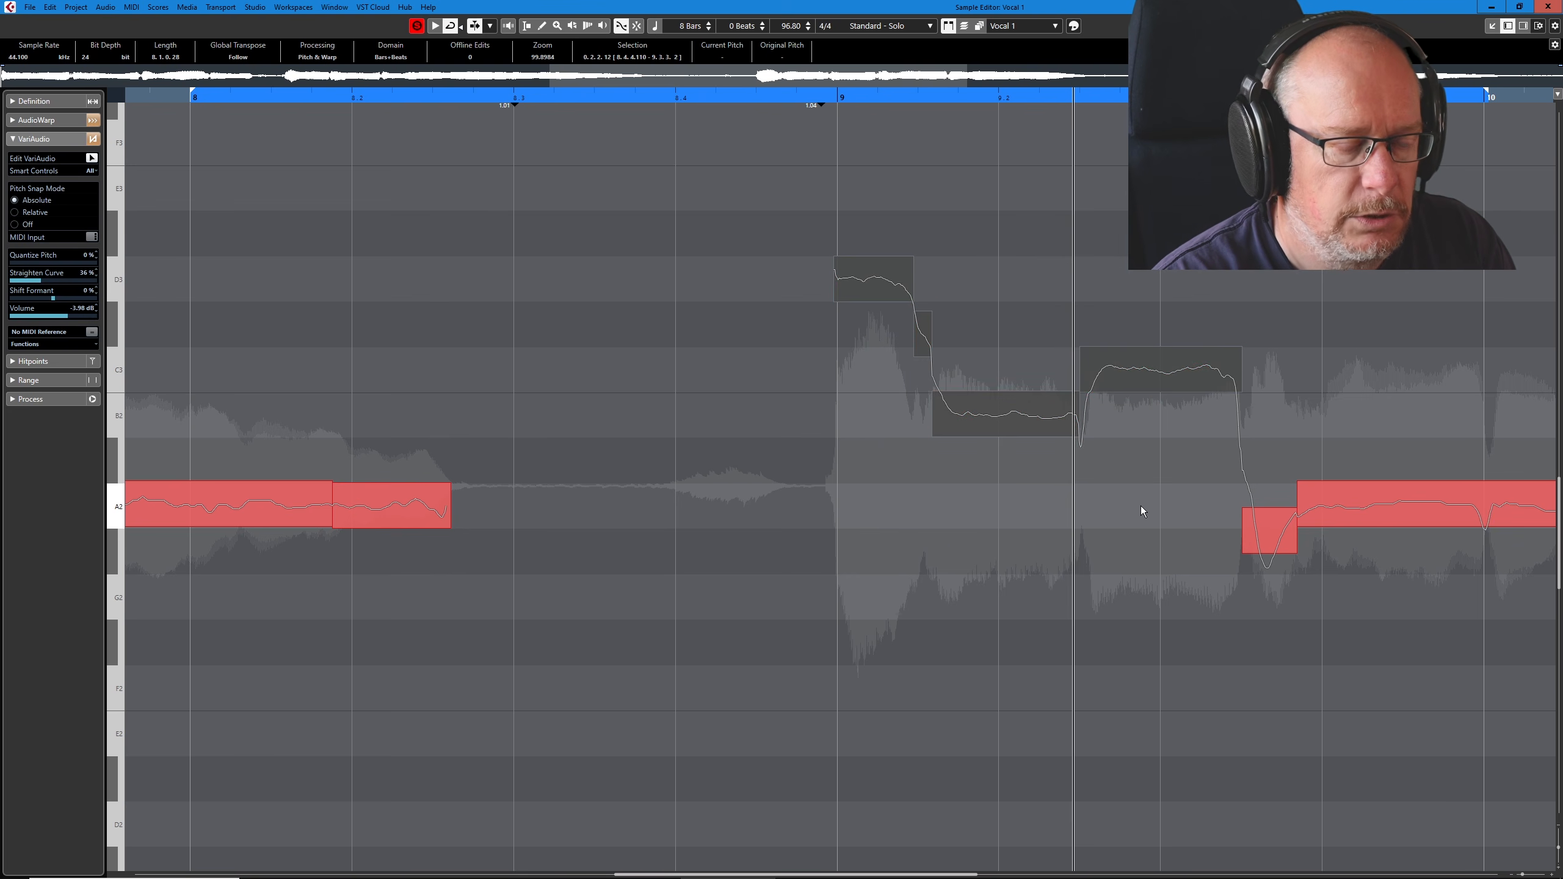
{"action": "left_click", "coordinate": [437, 27]}
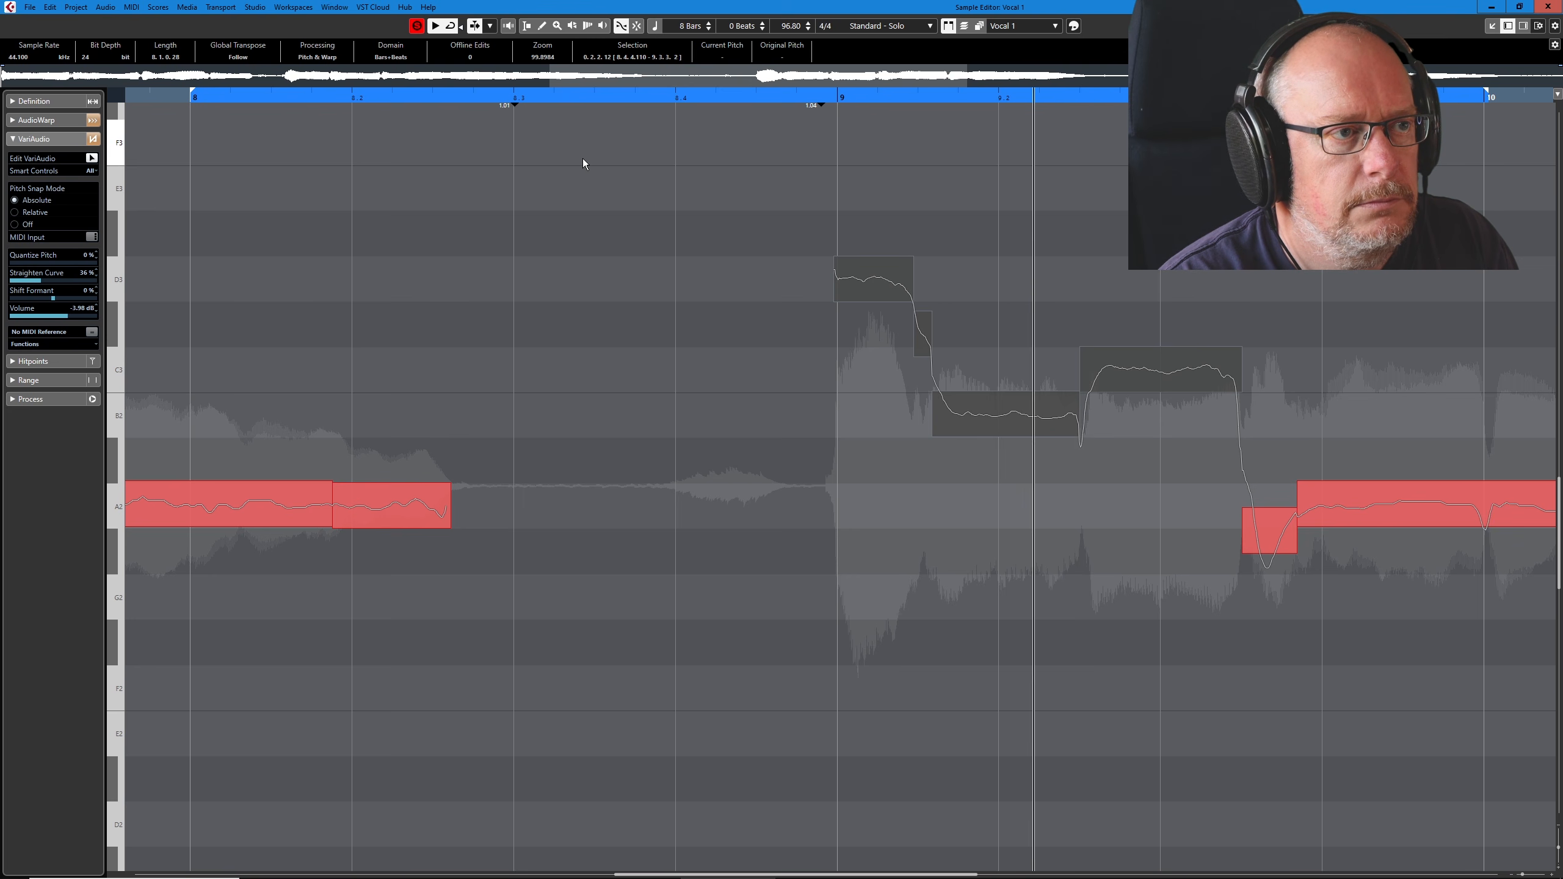
{"action": "key", "text": "space"}
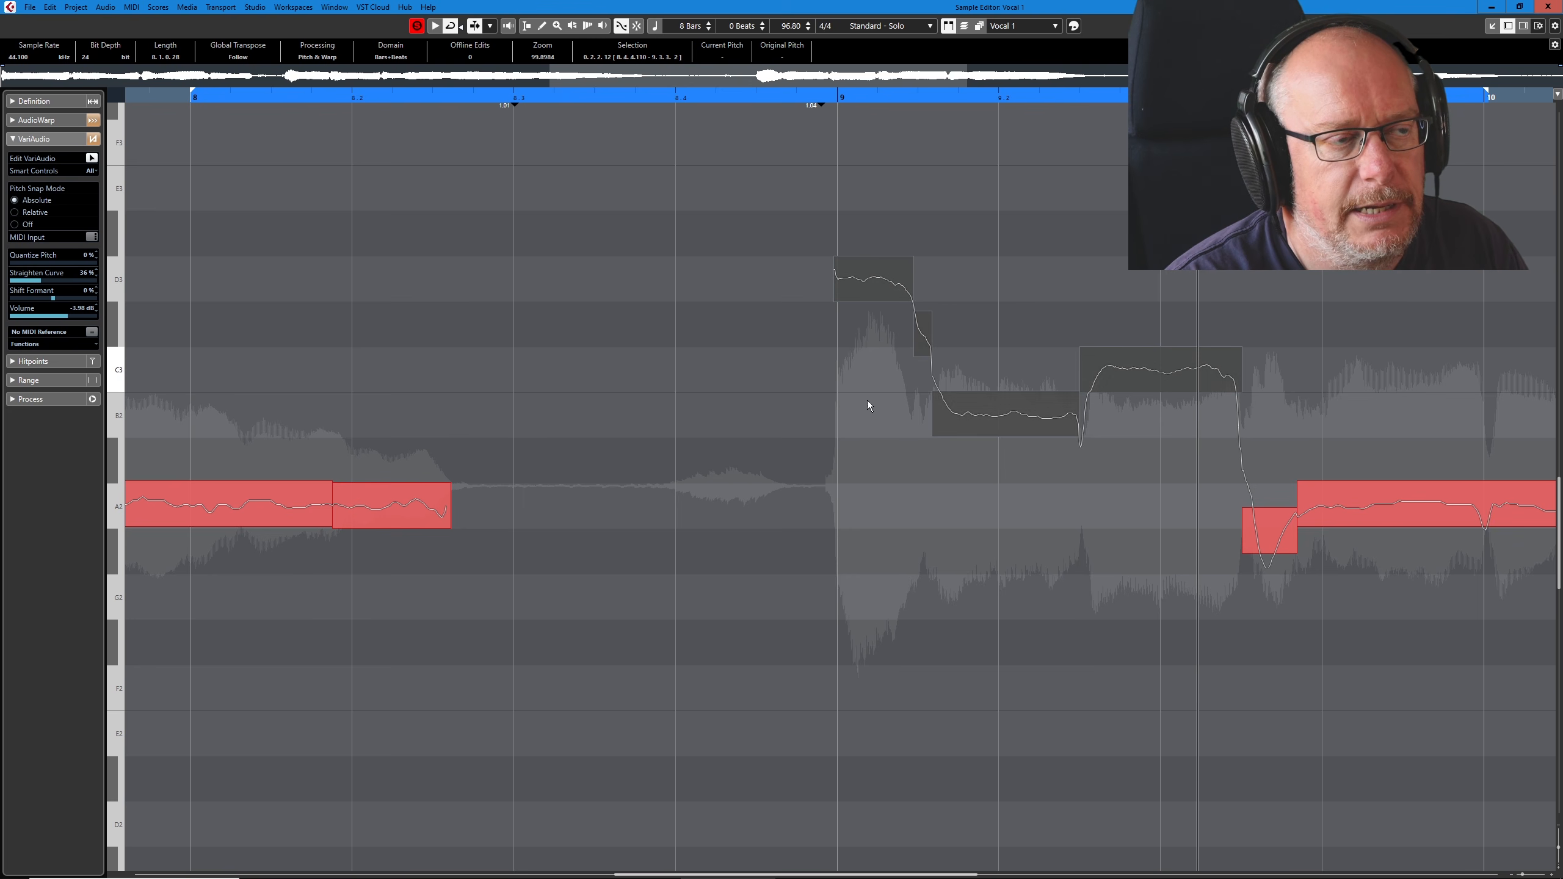
{"action": "left_click", "coordinate": [759, 260]}
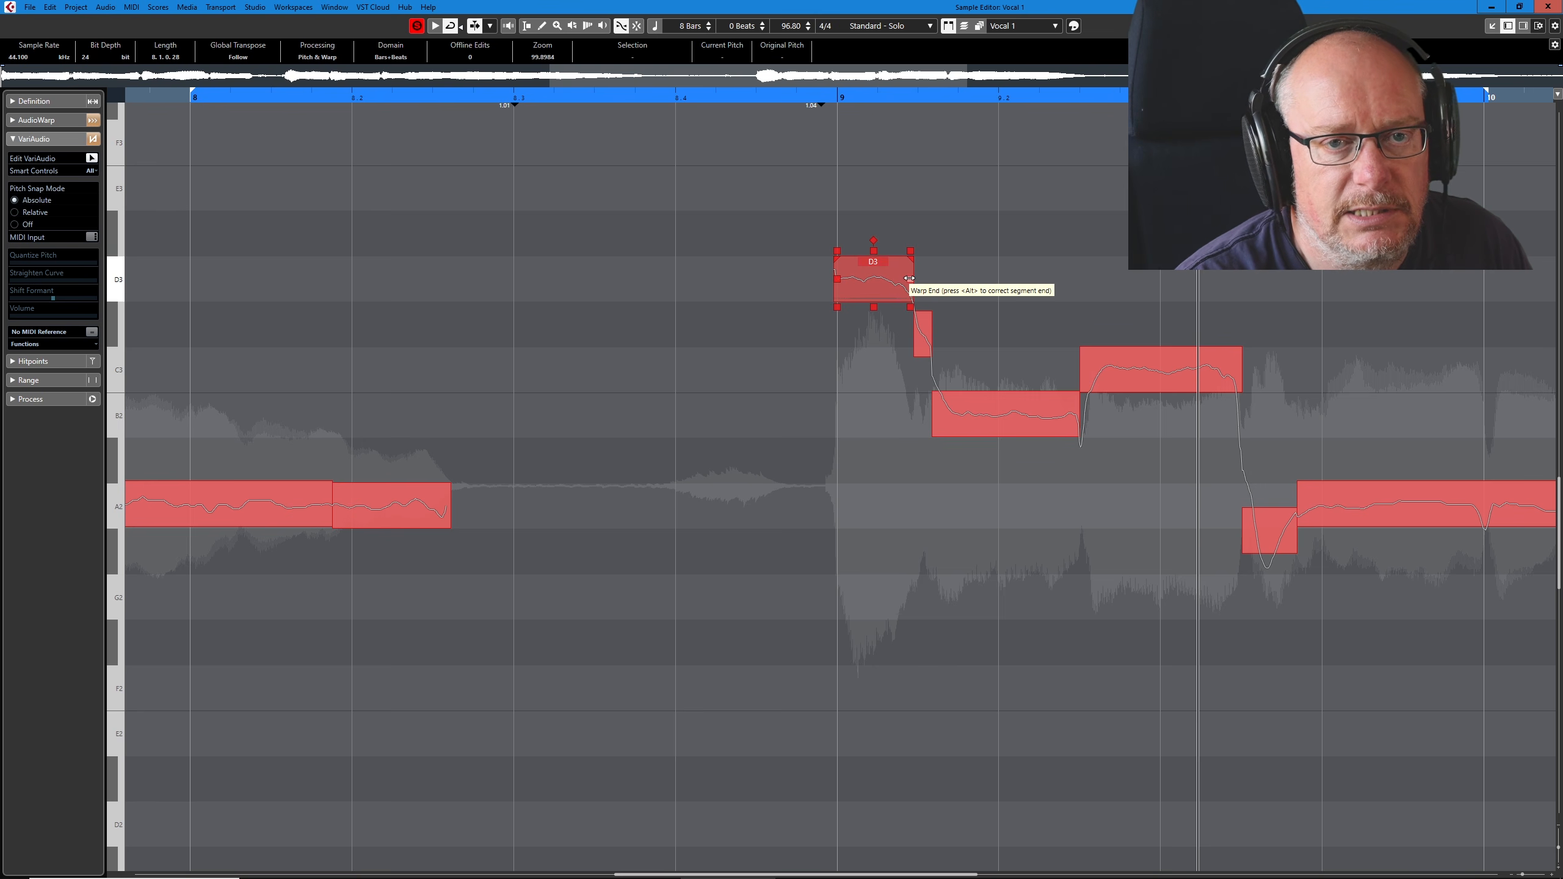
- Warp the D3 segment's end earlier and the C3 segment's start later, try shifting the C3 warp anchor and undo that shift
{"action": "left_click_drag", "start_coordinate": [909, 279], "coordinate": [886, 284]}
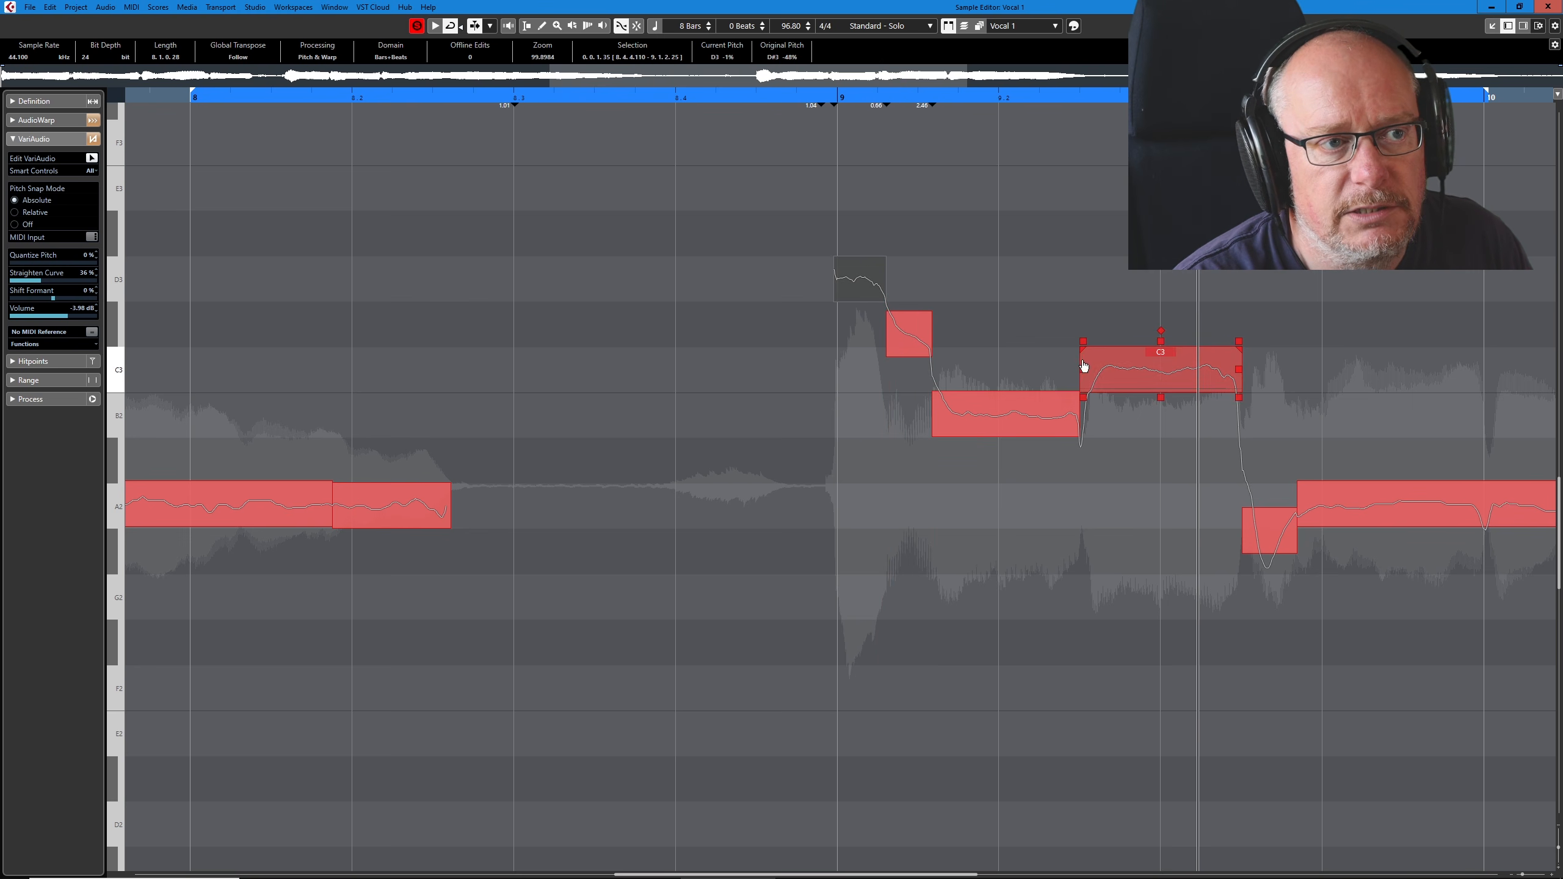
{"action": "left_click_drag", "start_coordinate": [1081, 367], "coordinate": [1114, 366]}
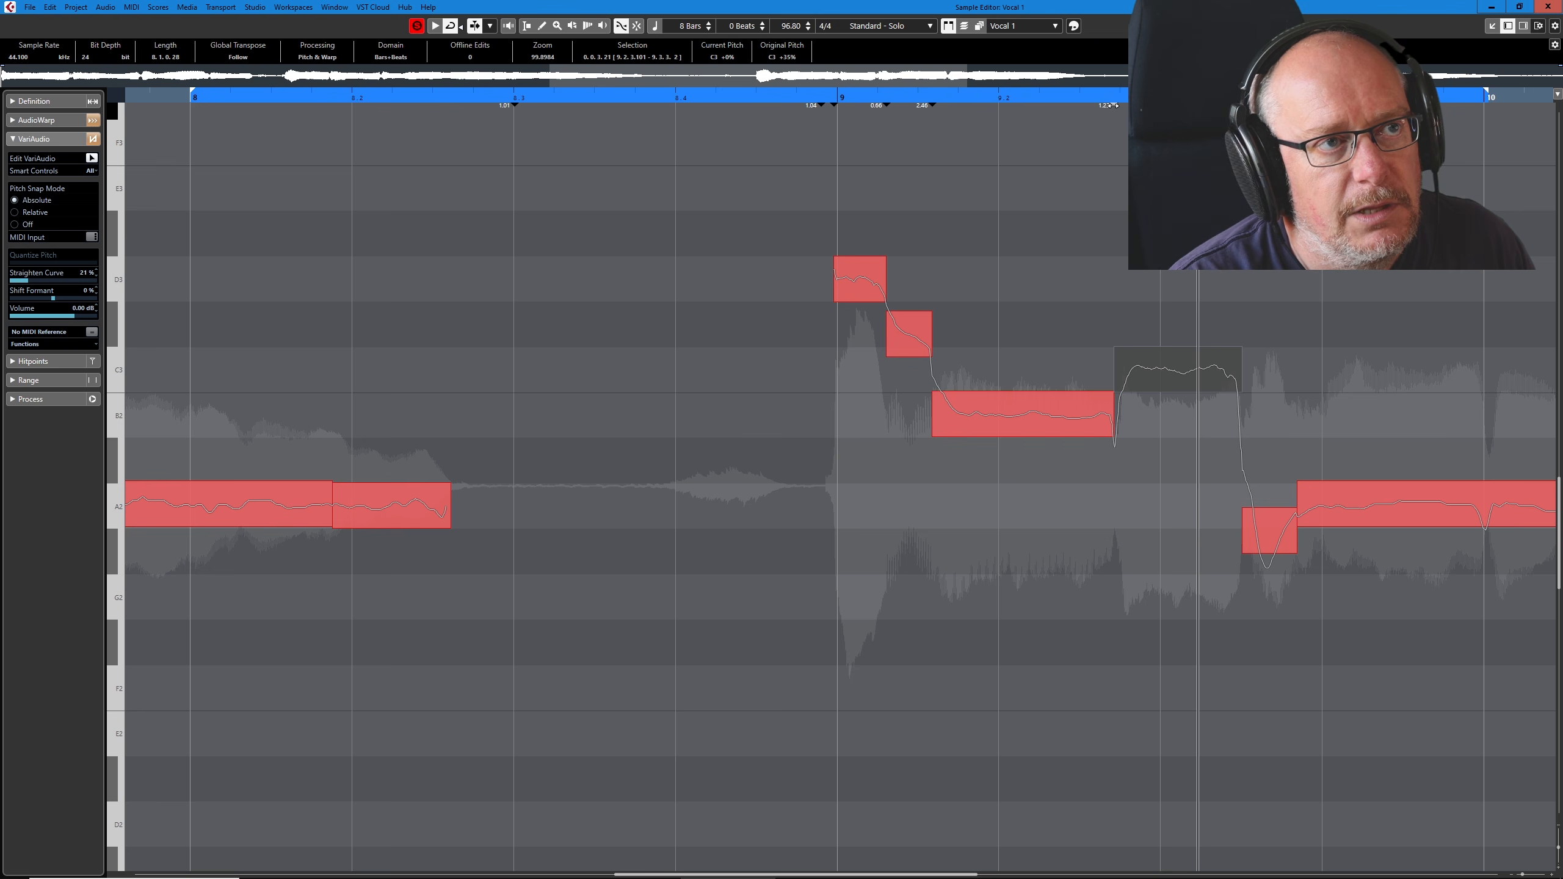
{"action": "left_click_drag", "start_coordinate": [1111, 105], "coordinate": [1073, 105]}
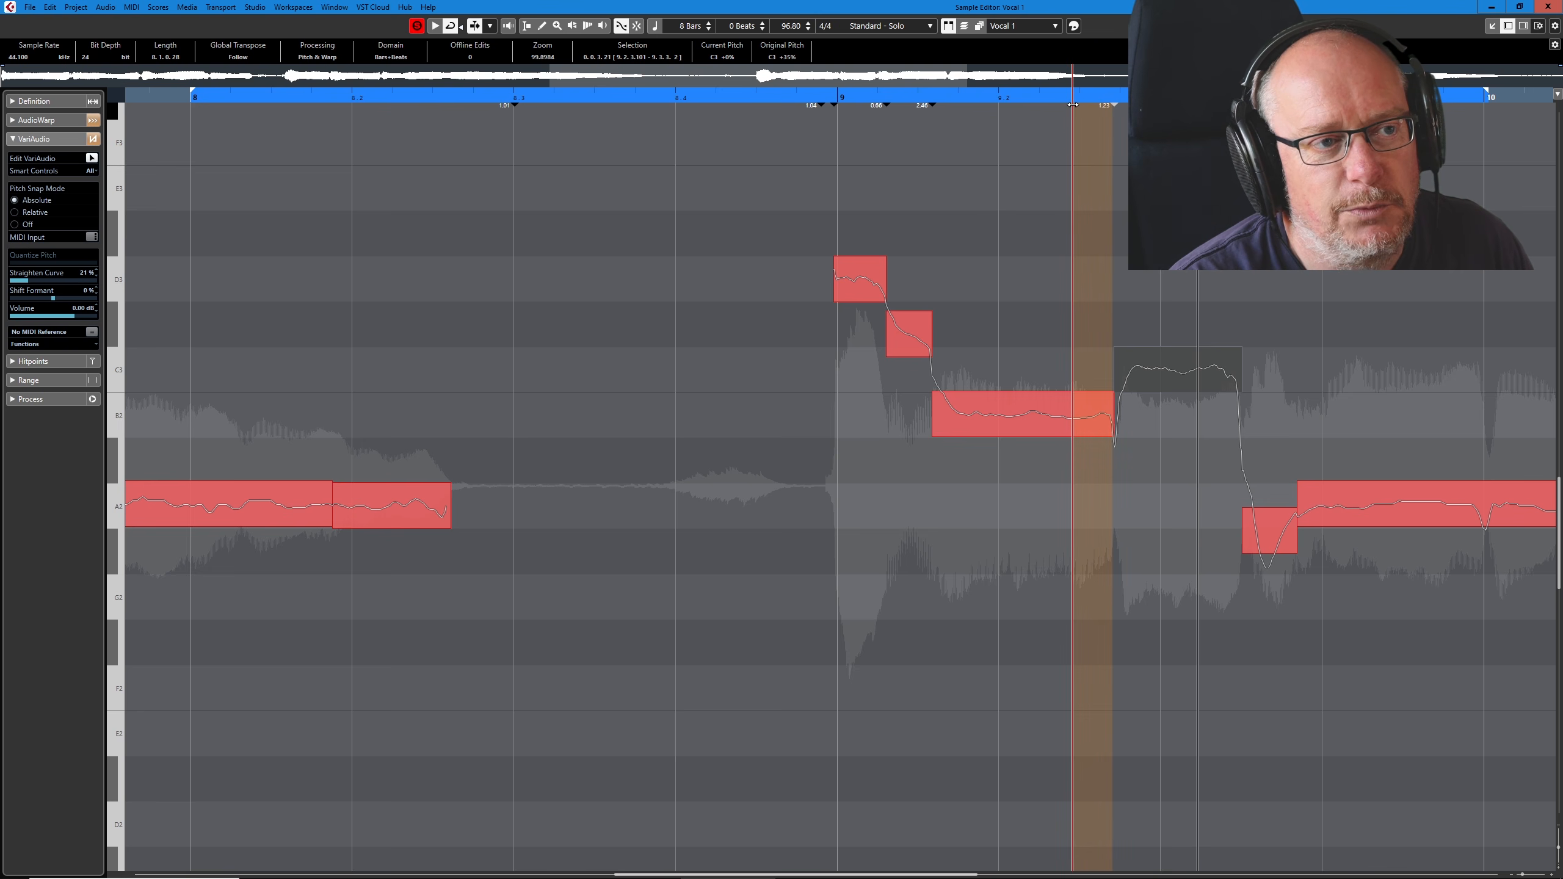
{"action": "left_click_drag", "start_coordinate": [1072, 105], "coordinate": [1073, 105]}
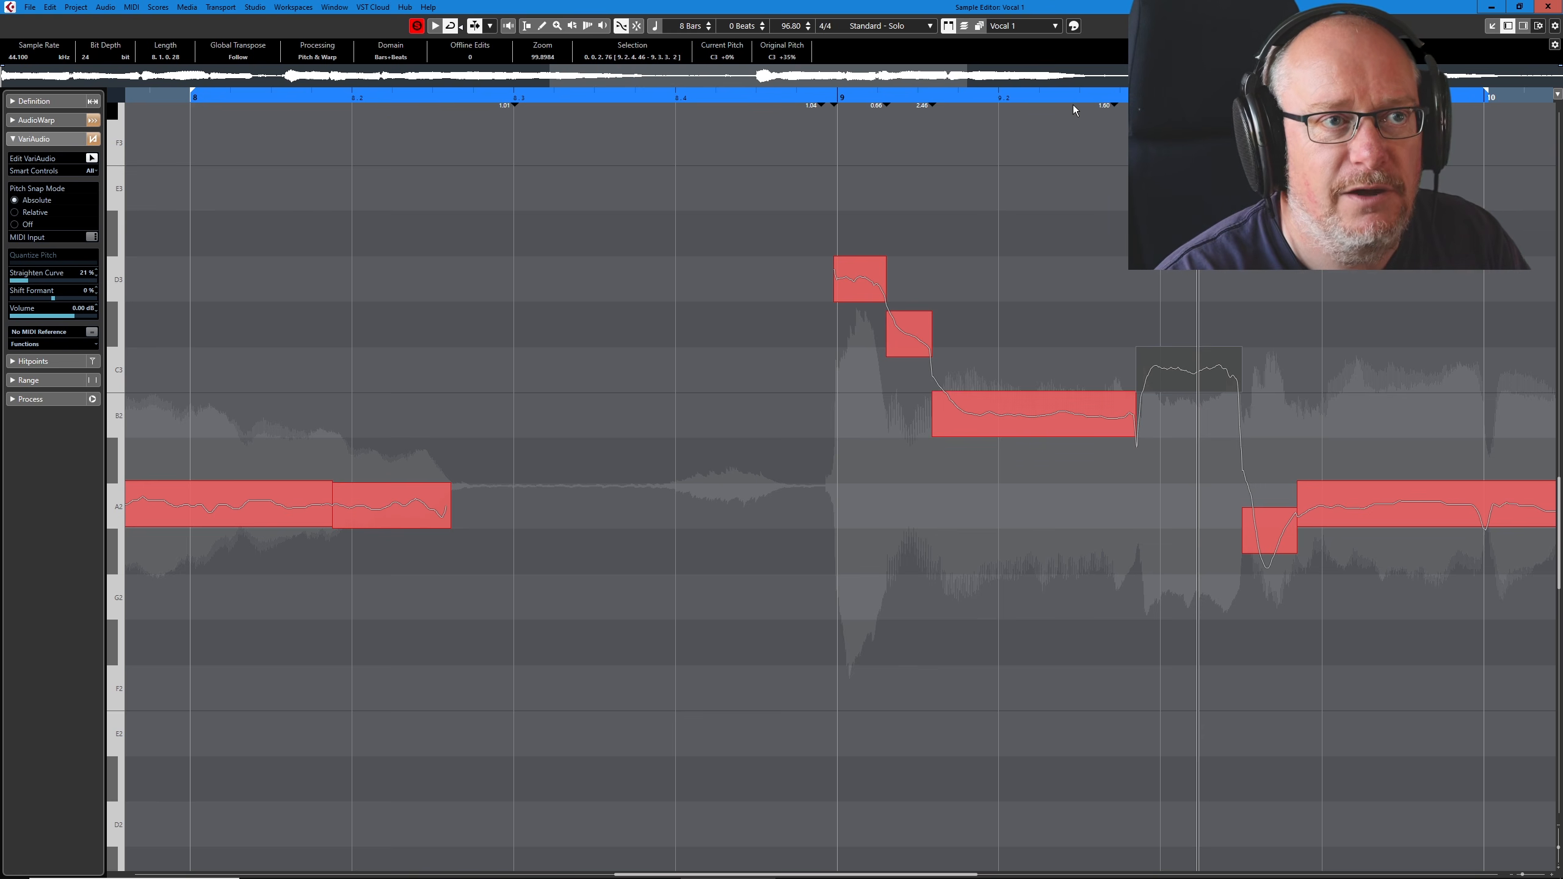
{"action": "key", "text": "ctrl+z"}
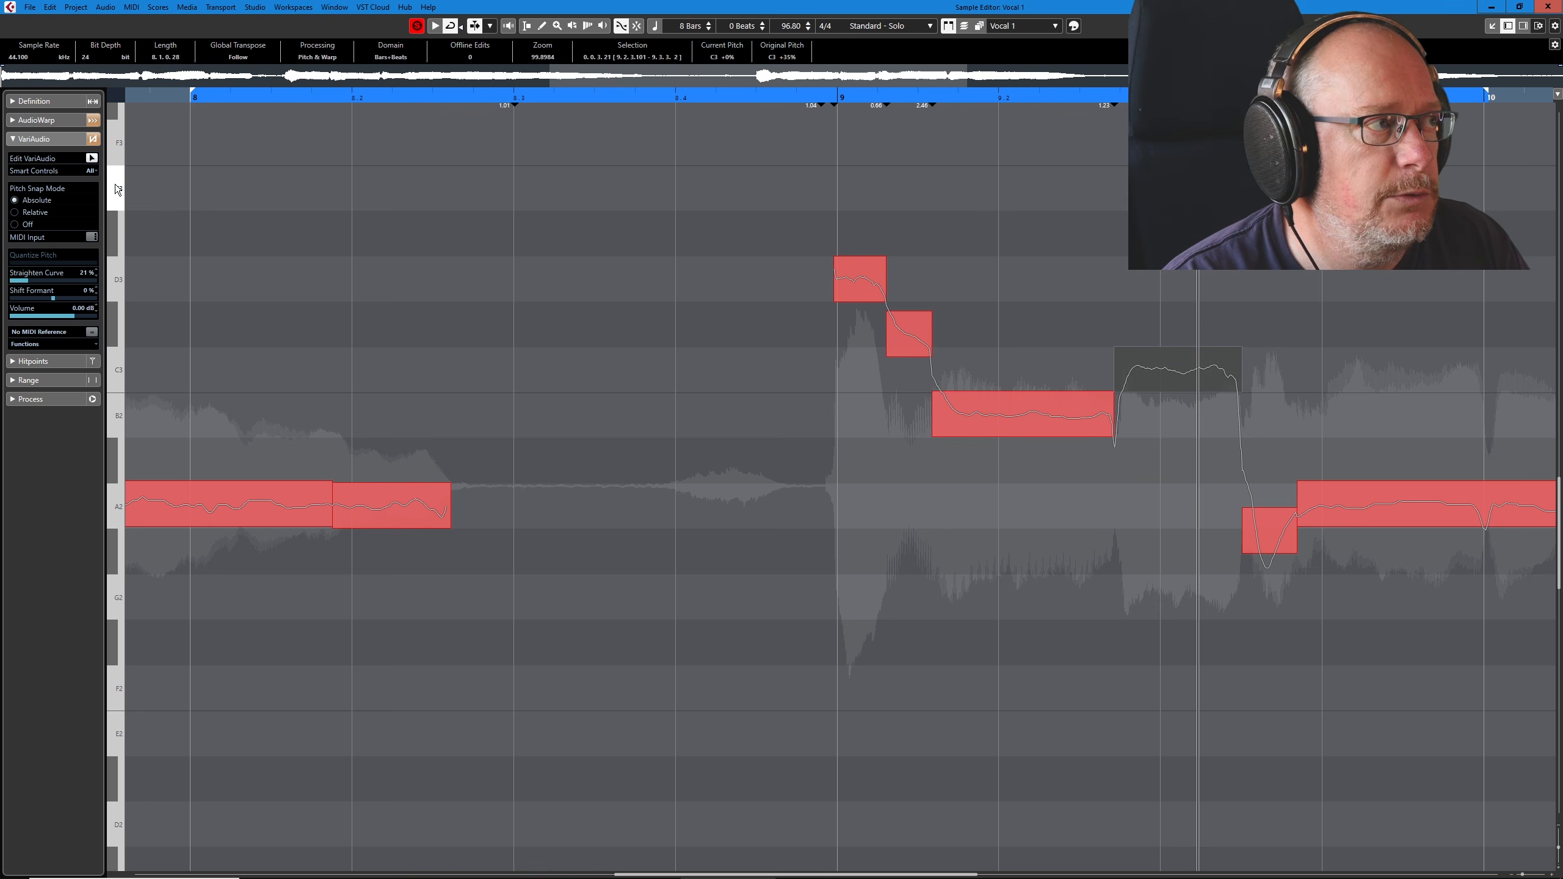
- Use Free Warp to move the marker at the B2 segment's start in bar 9 later, and resume VariAudio editing
{"action": "left_click", "coordinate": [37, 120]}
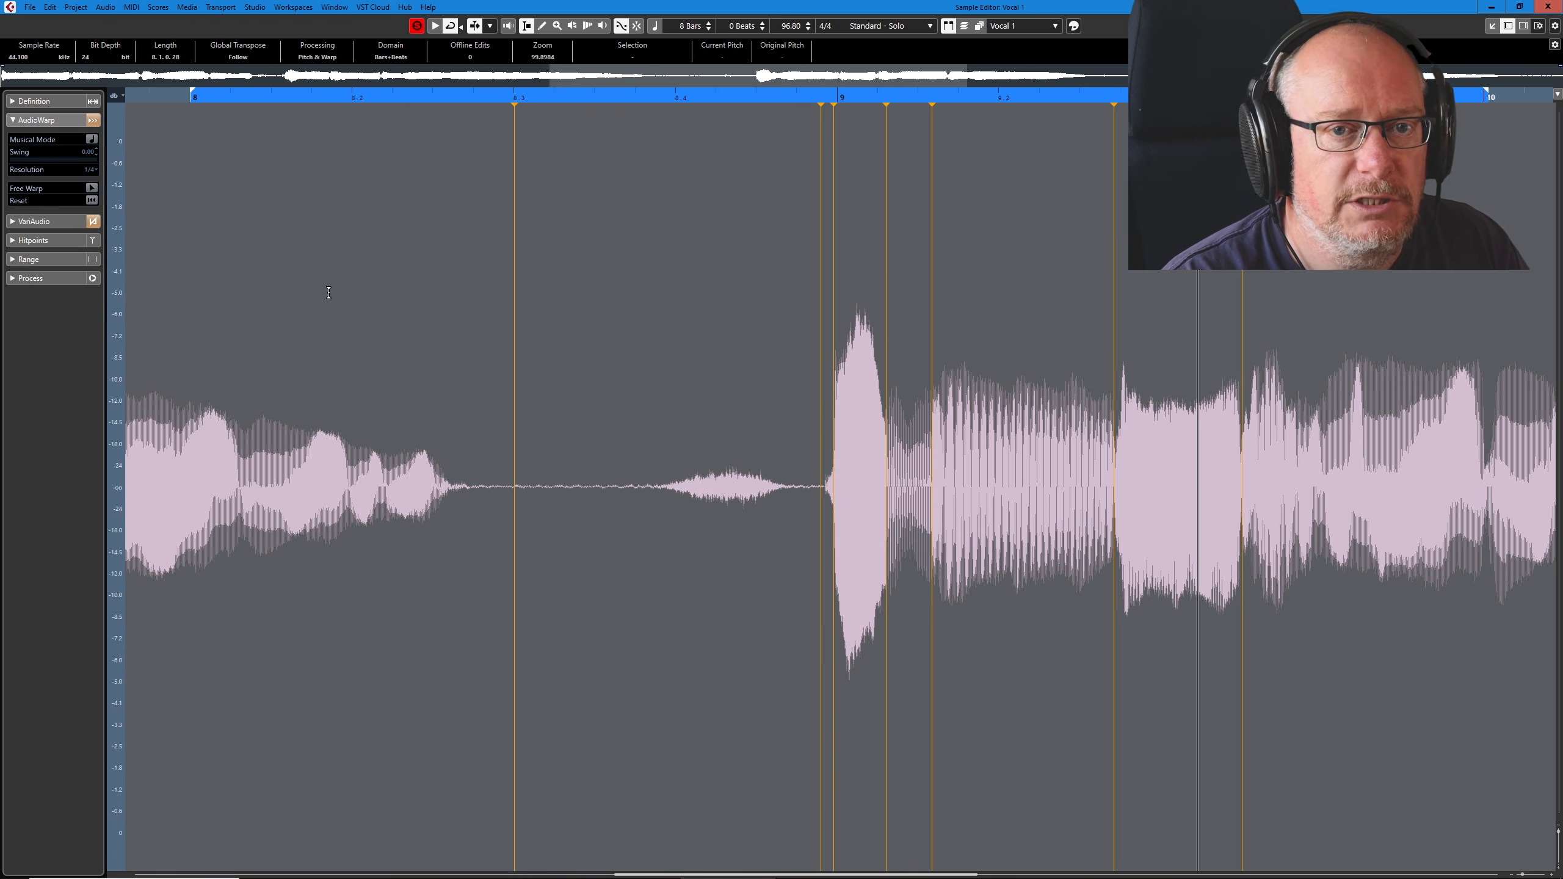
{"action": "left_click", "coordinate": [94, 190]}
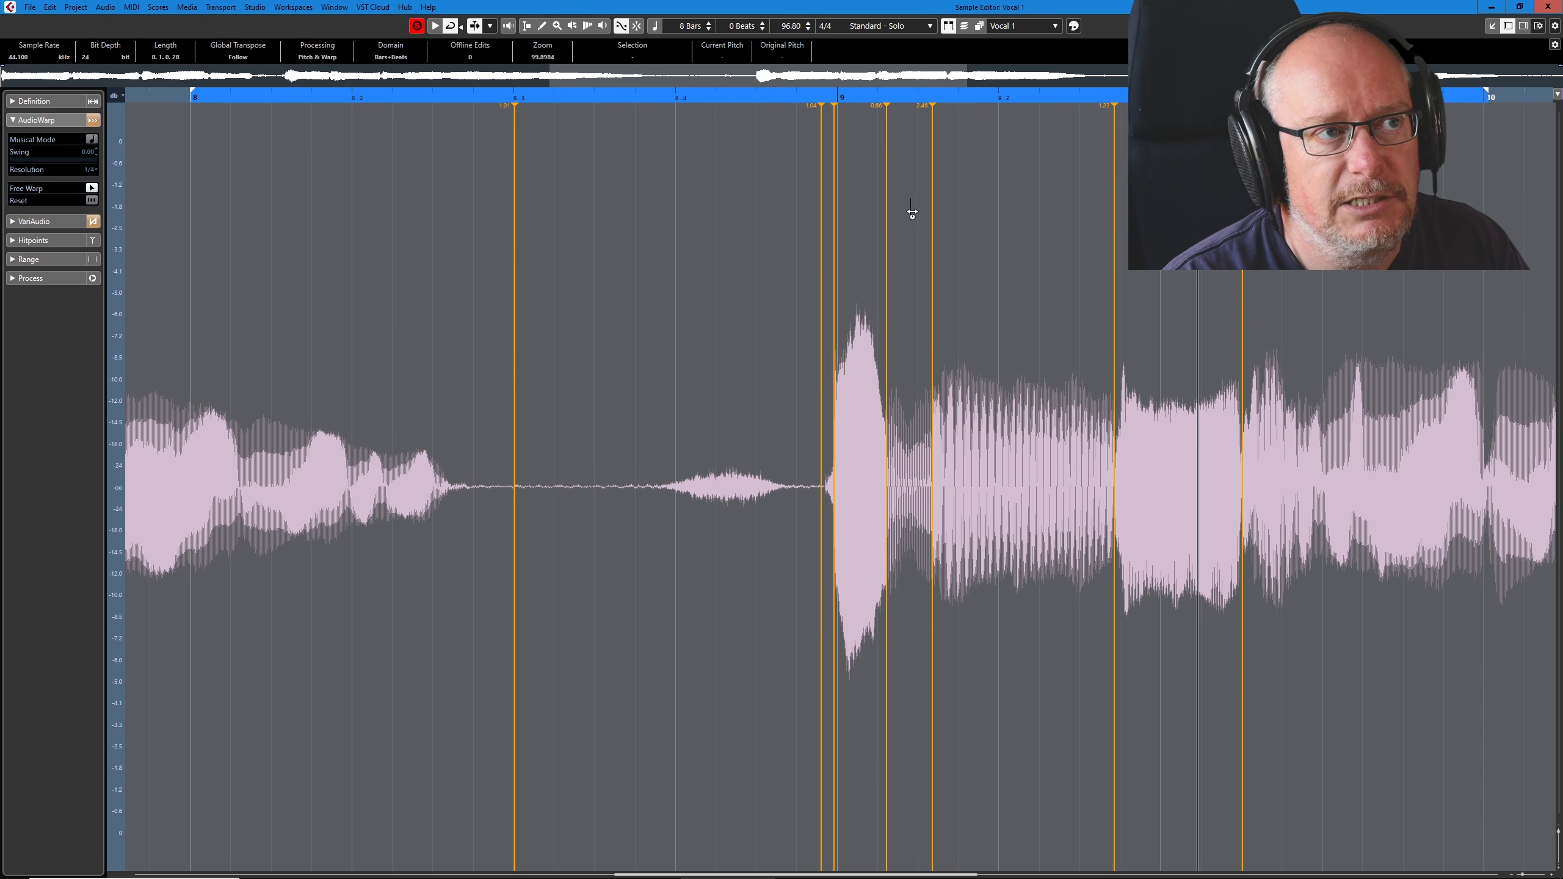
{"action": "mouse_move", "coordinate": [932, 215]}
{"action": "left_mouse_down"}
{"action": "mouse_move", "coordinate": [985, 217]}
{"action": "mouse_move", "coordinate": [960, 219]}
{"action": "left_mouse_up"}
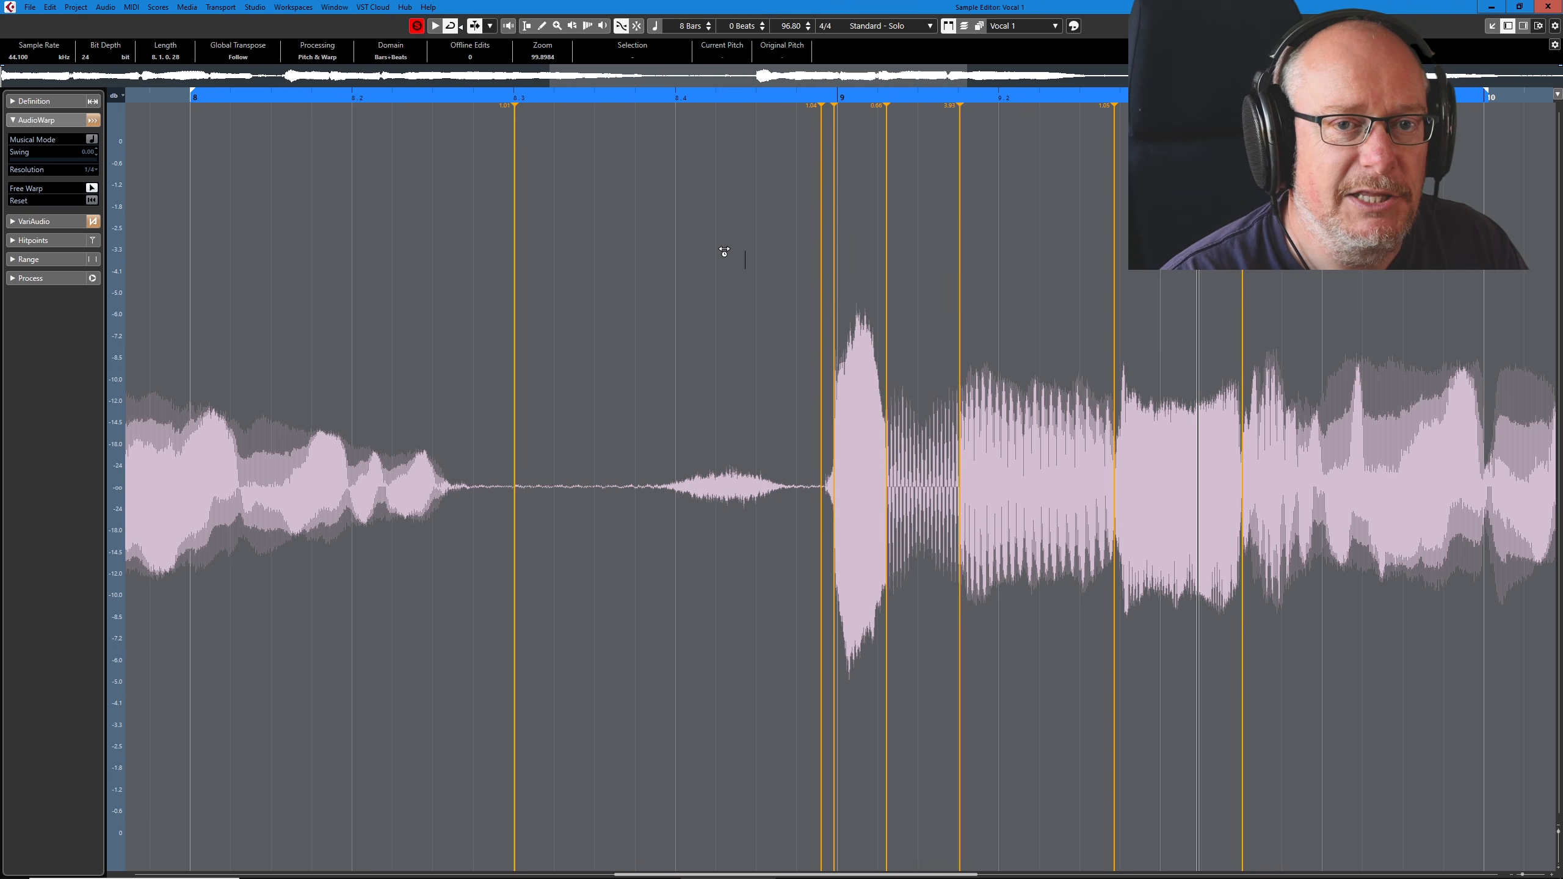
{"action": "left_click", "coordinate": [59, 223]}
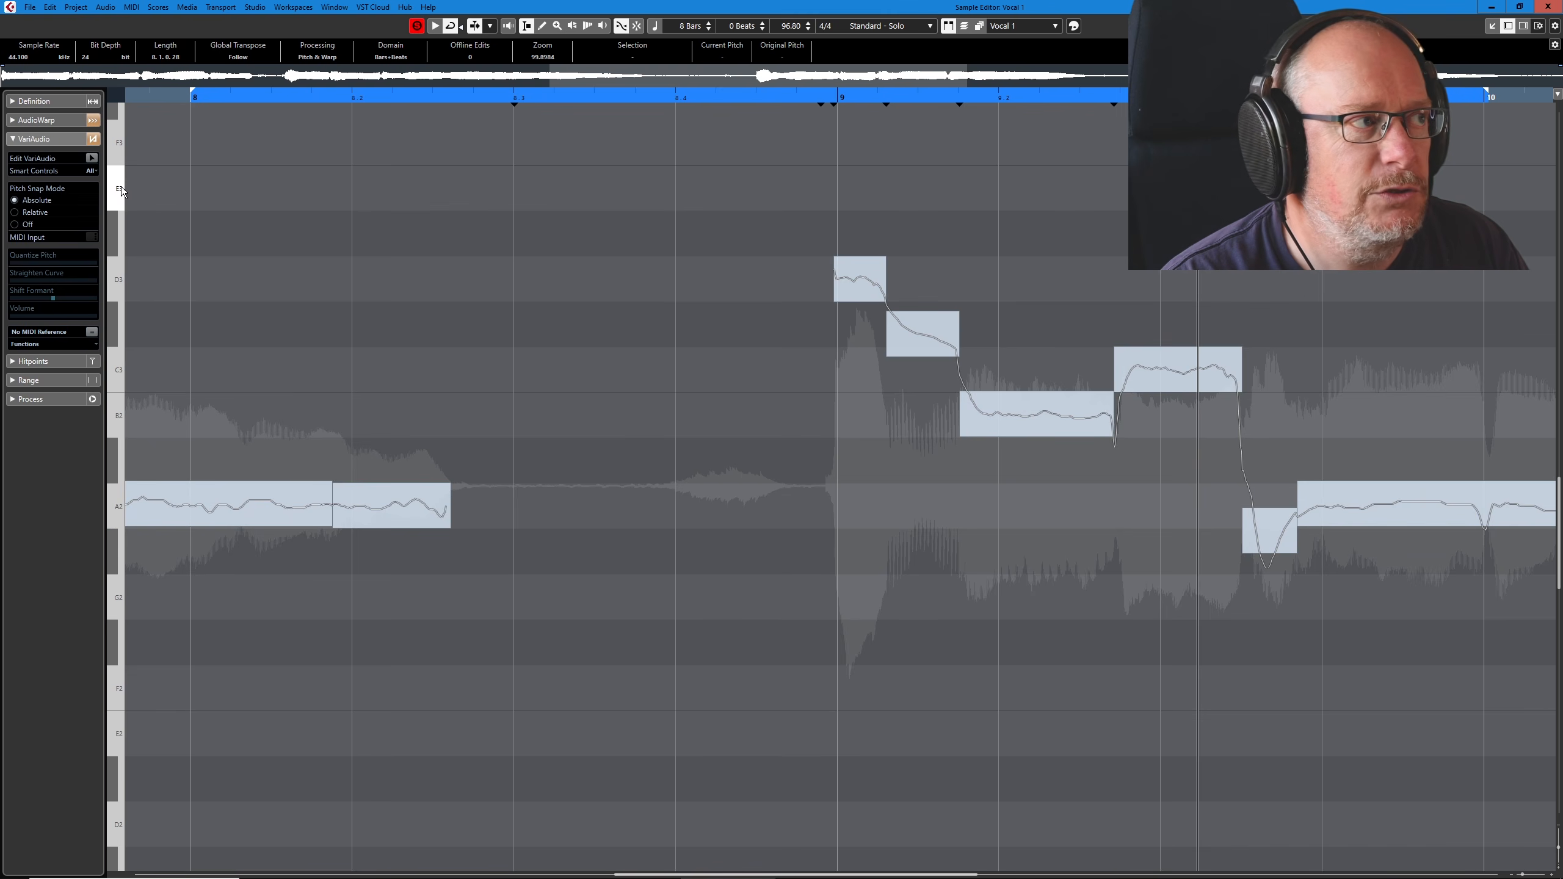
{"action": "key", "text": "ctrl+a"}
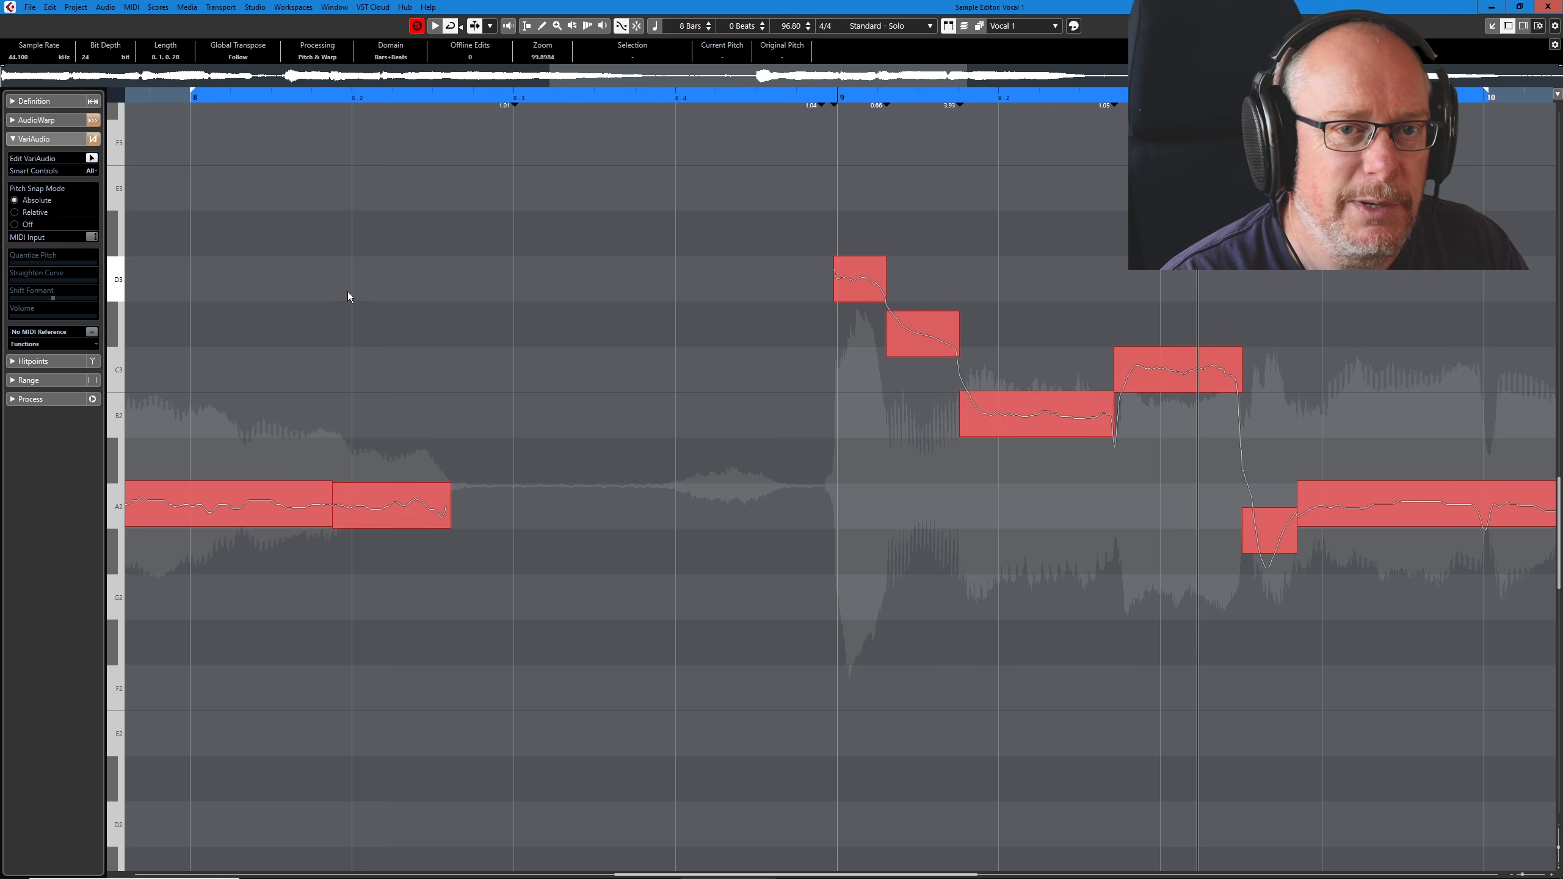
- Undo the warp edits around bar 9 and redo the last Straighten Pitch Curve edit on the D3 segment
{"action": "key", "text": "ctrl+z"}
{"action": "key", "text": "ctrl+z"}
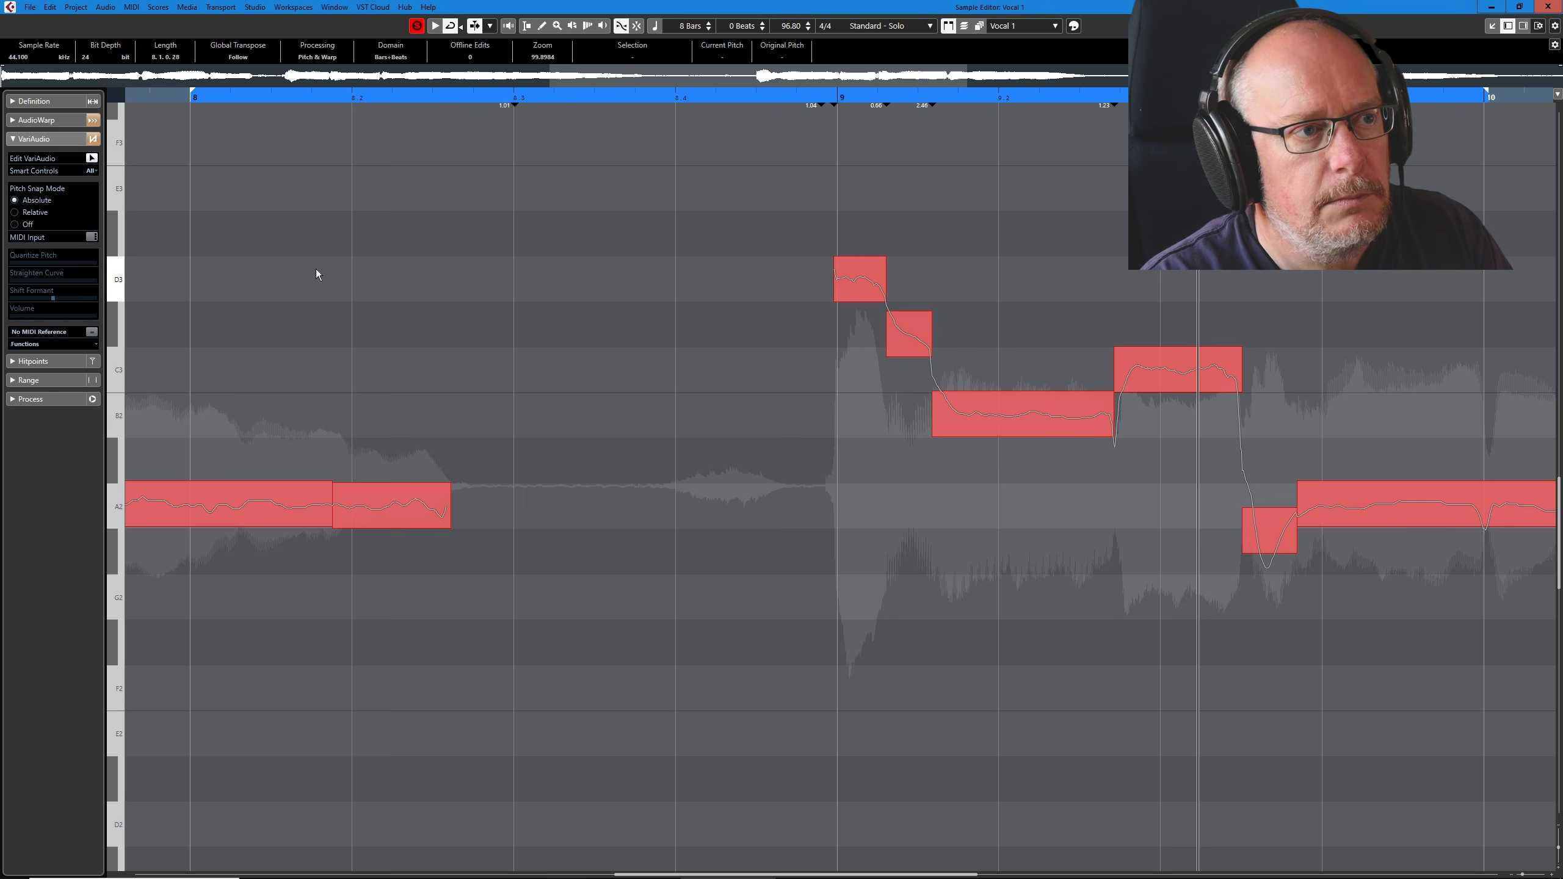
{"action": "key", "text": "ctrl+z"}
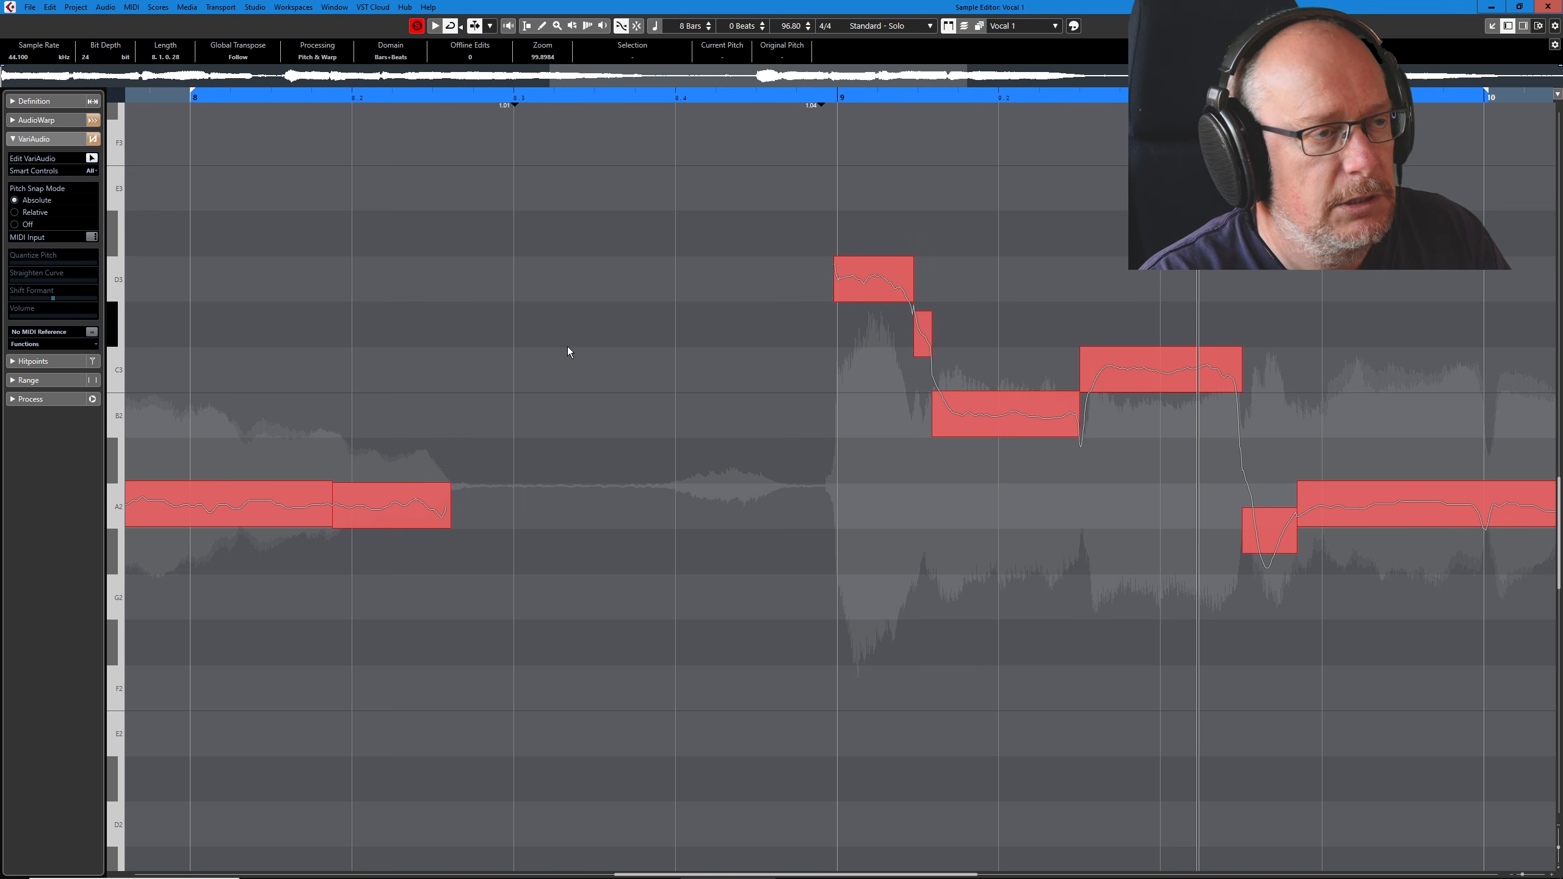
{"action": "left_click", "coordinate": [925, 336]}
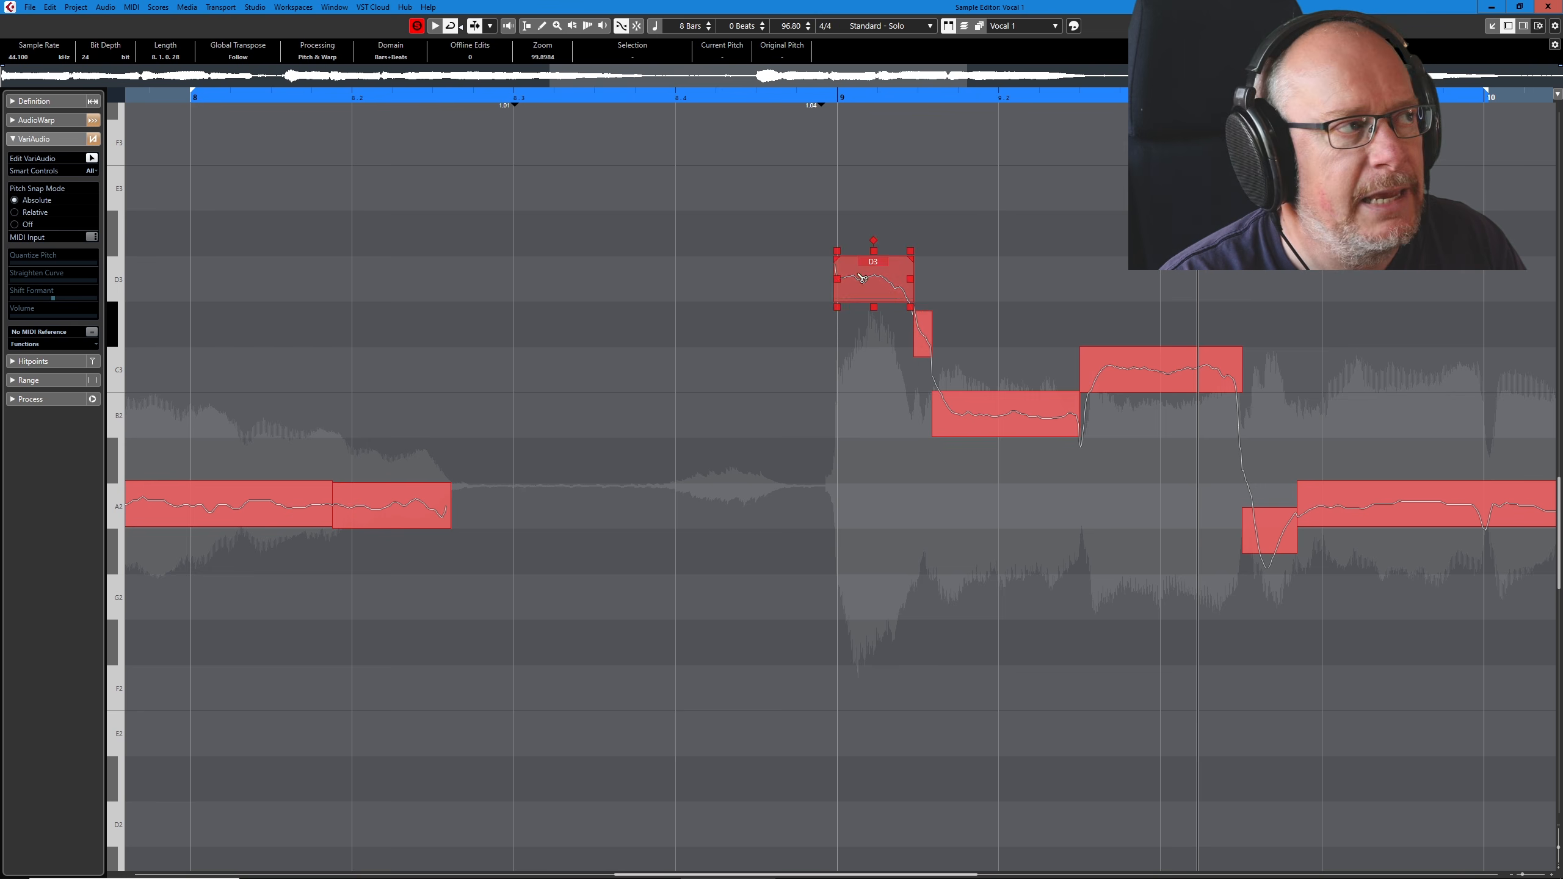
{"action": "left_click", "coordinate": [51, 7]}
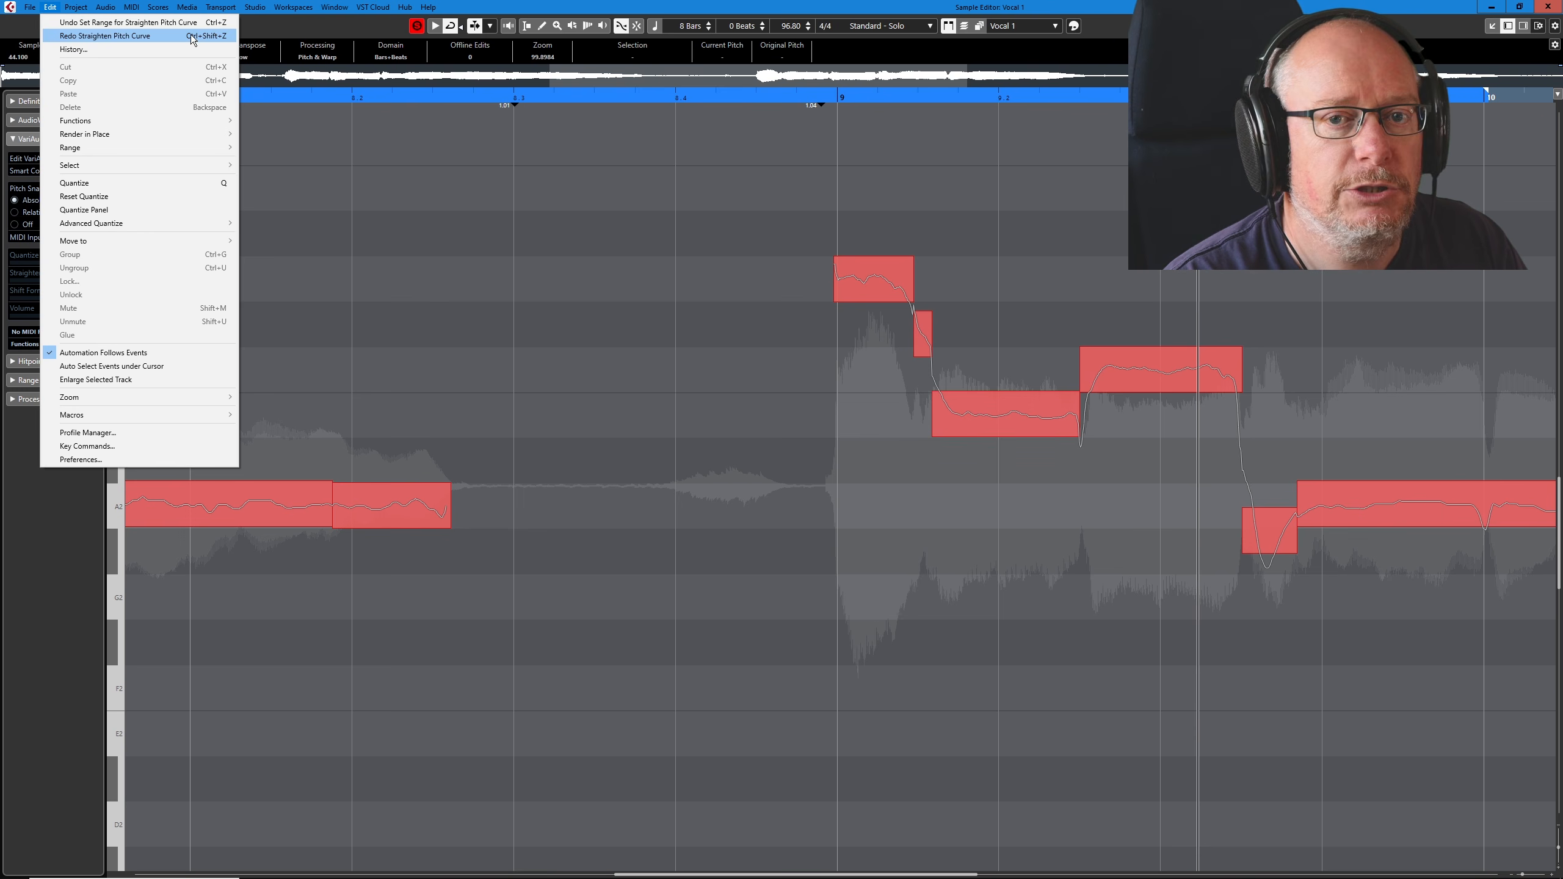
{"action": "left_click", "coordinate": [56, 7]}
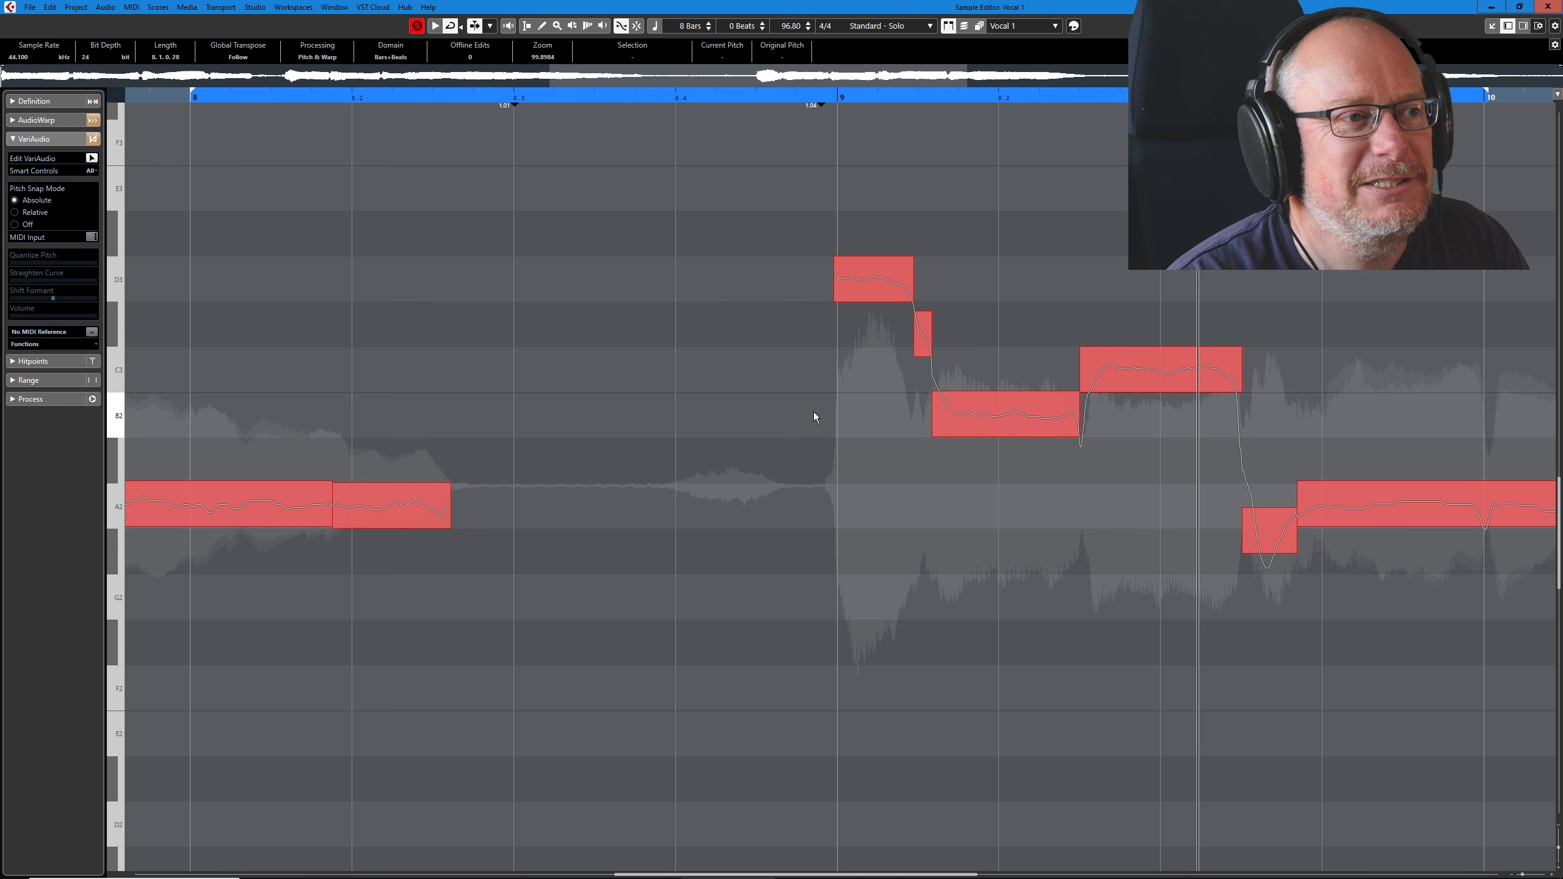
- Set the locators to span bars 6 to 7, audition that range and fit it in the editor
{"action": "scroll", "coordinate": [811, 365], "scroll_direction": "down", "scroll_amount": 5}
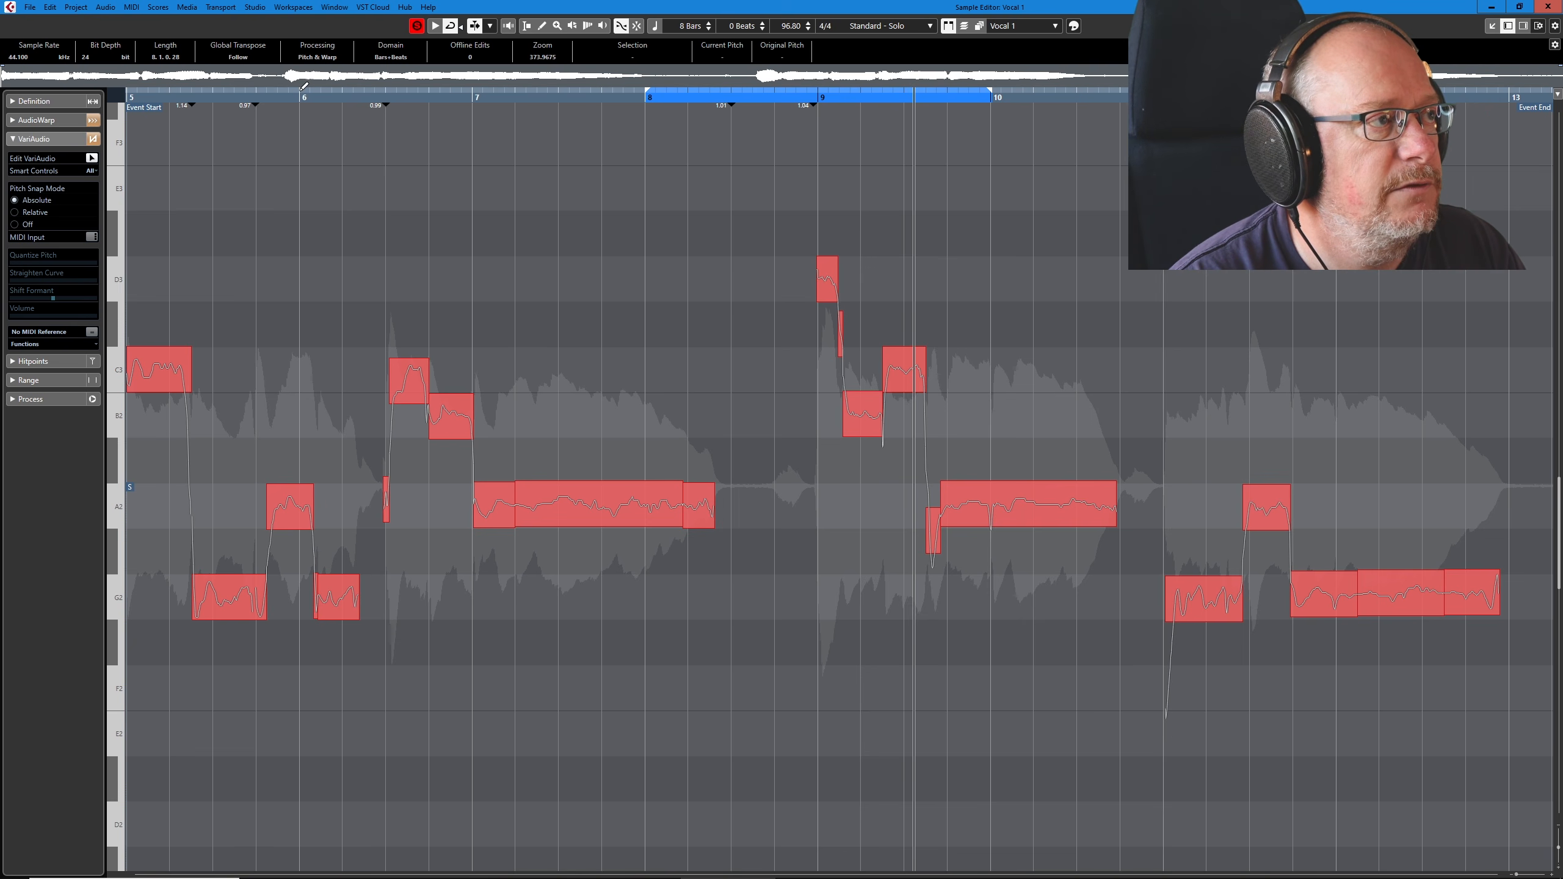
{"action": "left_click_drag", "start_coordinate": [301, 92], "coordinate": [482, 87]}
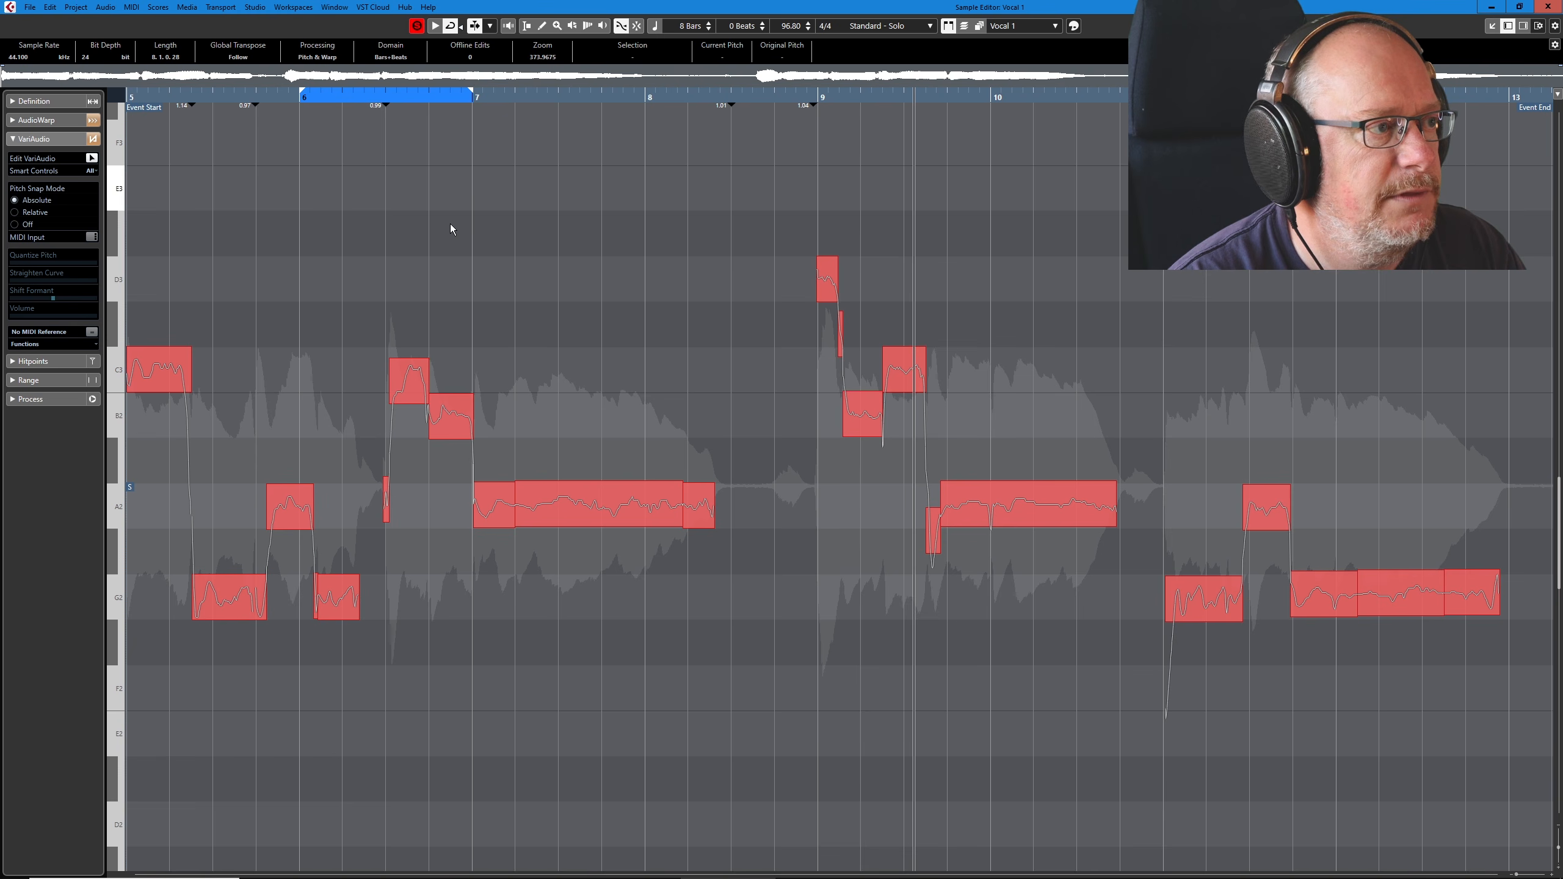
{"action": "key", "text": "space"}
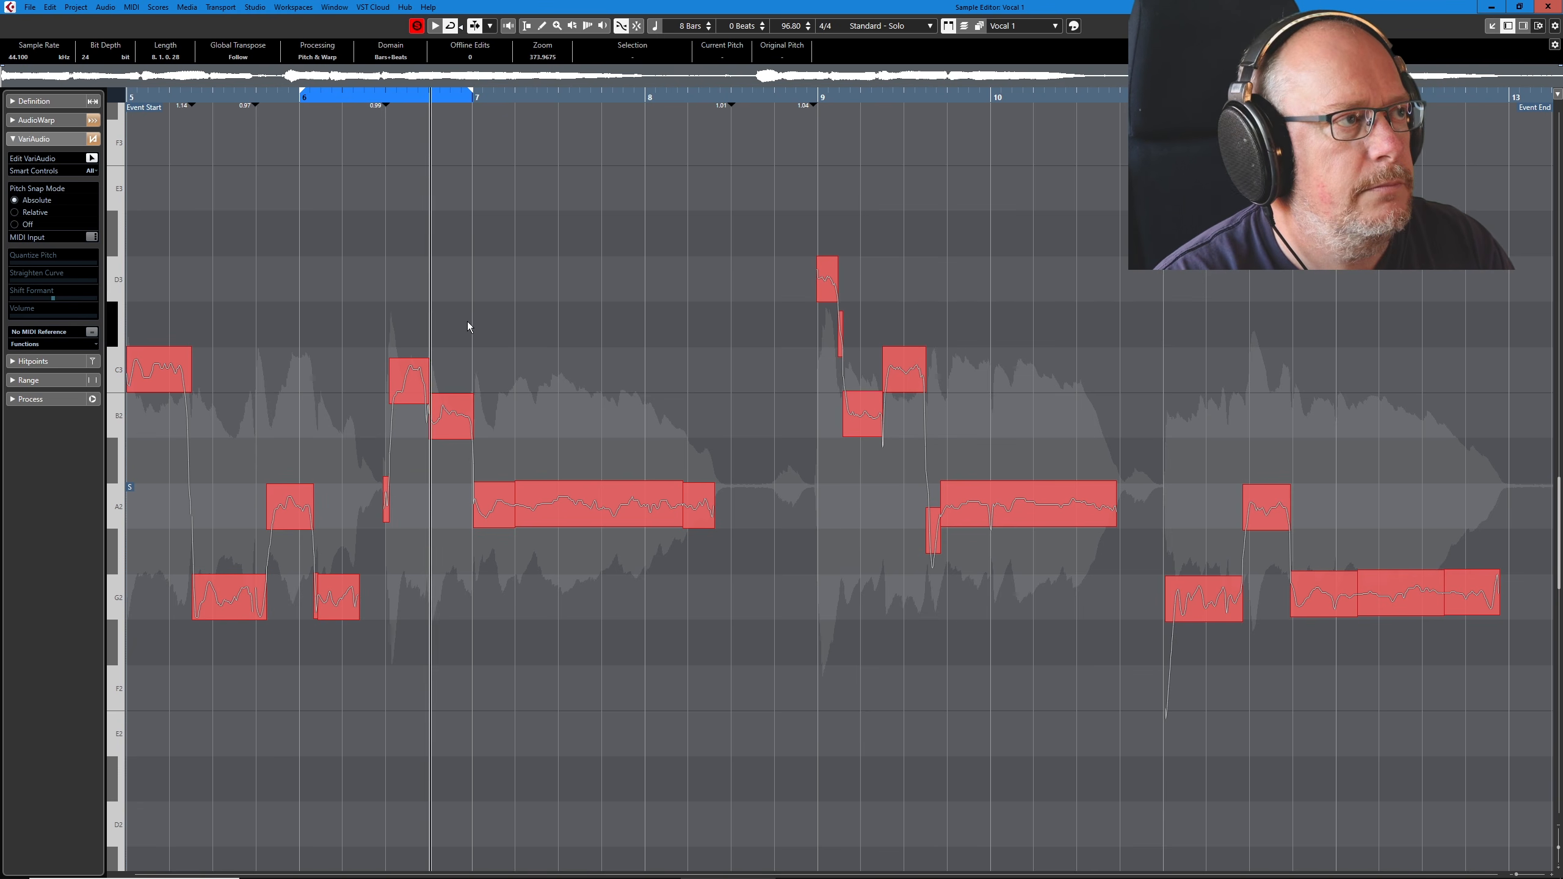
{"action": "key", "text": "alt+s"}
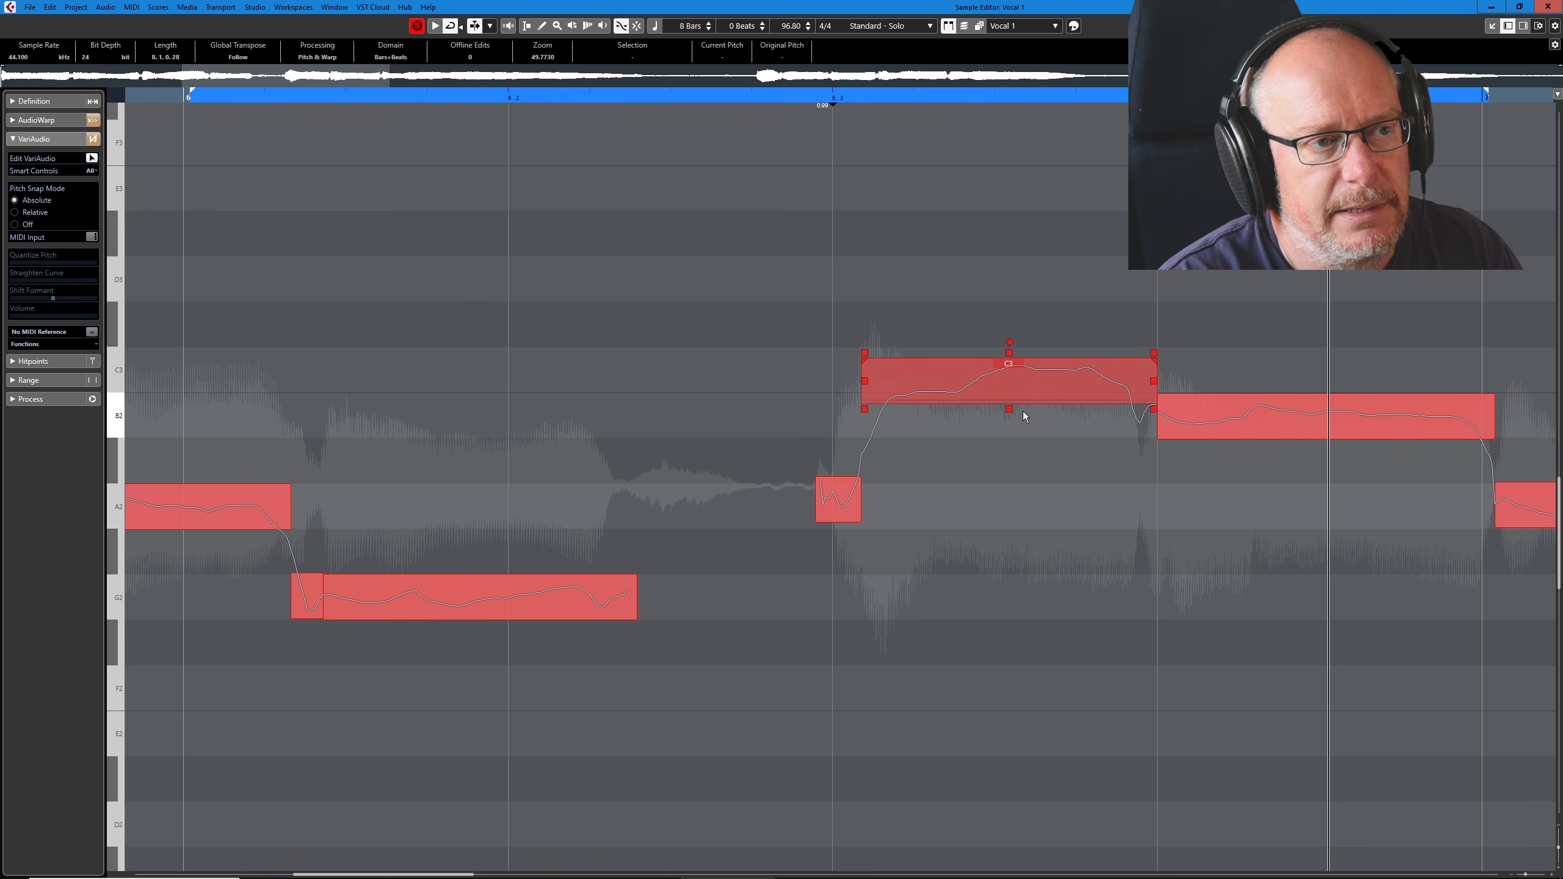
- Set the volume of the C3 segment after 6.3 to -1.83 dB and play the range from bar 6
{"action": "left_click", "coordinate": [1154, 411]}
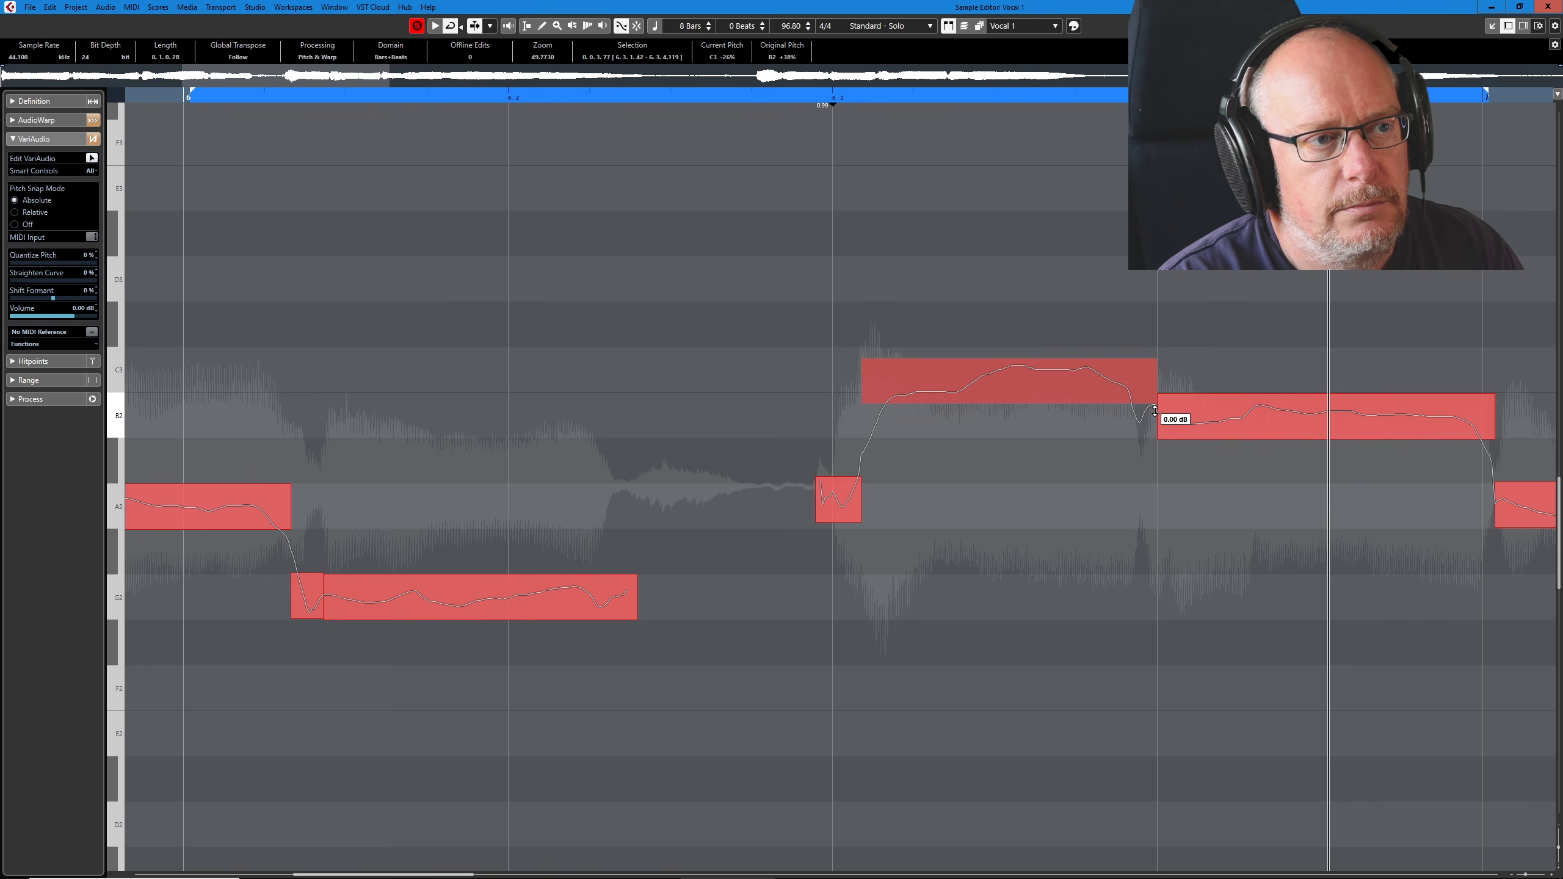
{"action": "left_click_drag", "start_coordinate": [1150, 416], "coordinate": [1134, 466]}
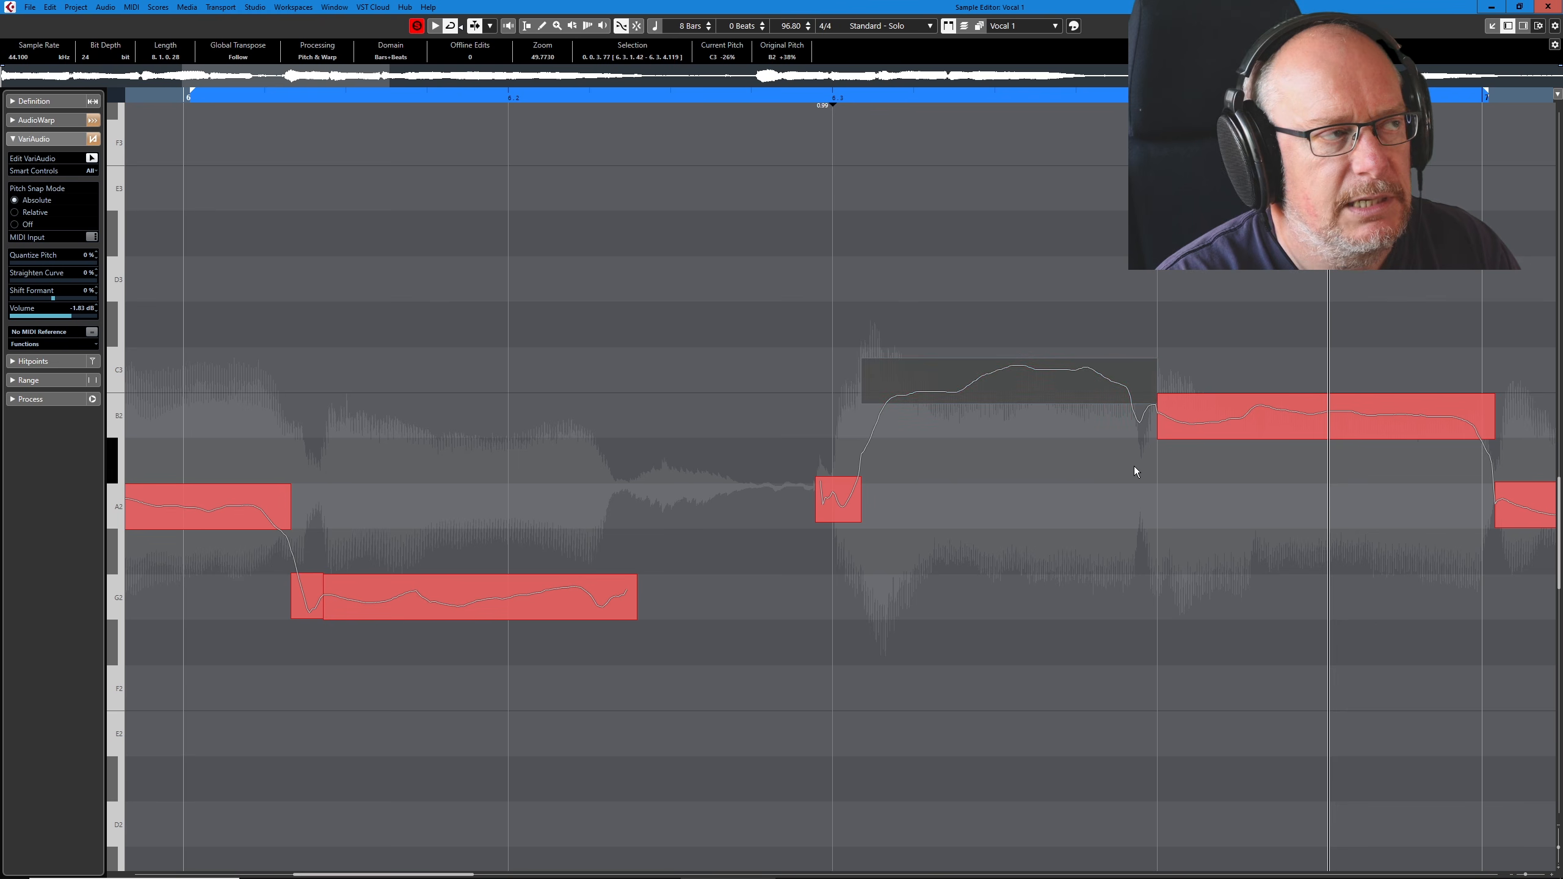
{"action": "key", "text": "space"}
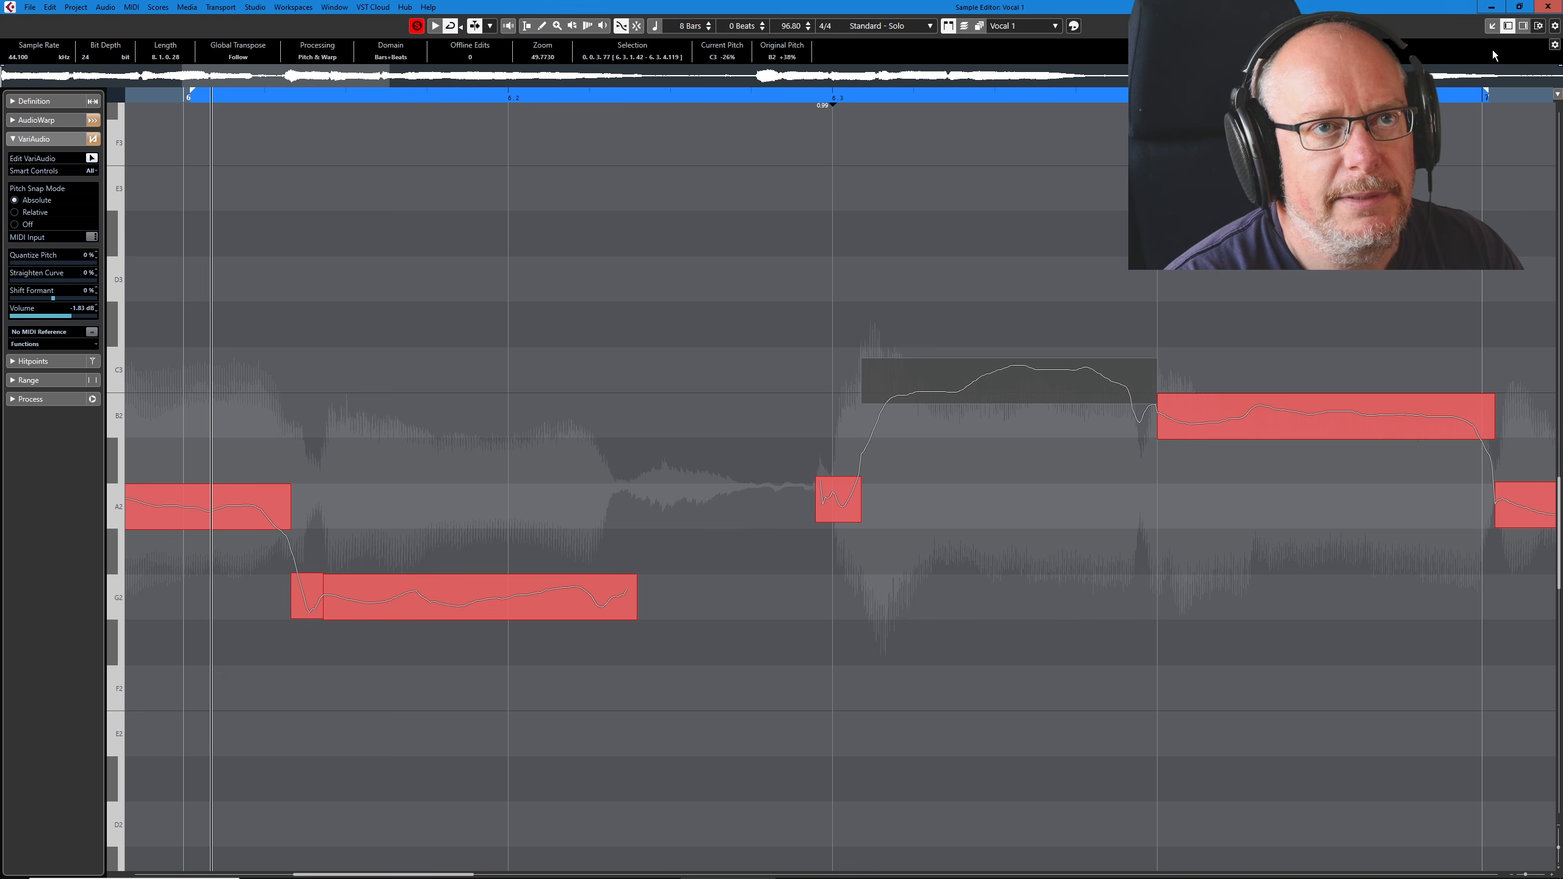
- Return to the project and open the Take 8 (Gtr Arp-01) event in a separate Sample Editor window
{"action": "left_click", "coordinate": [1492, 26]}
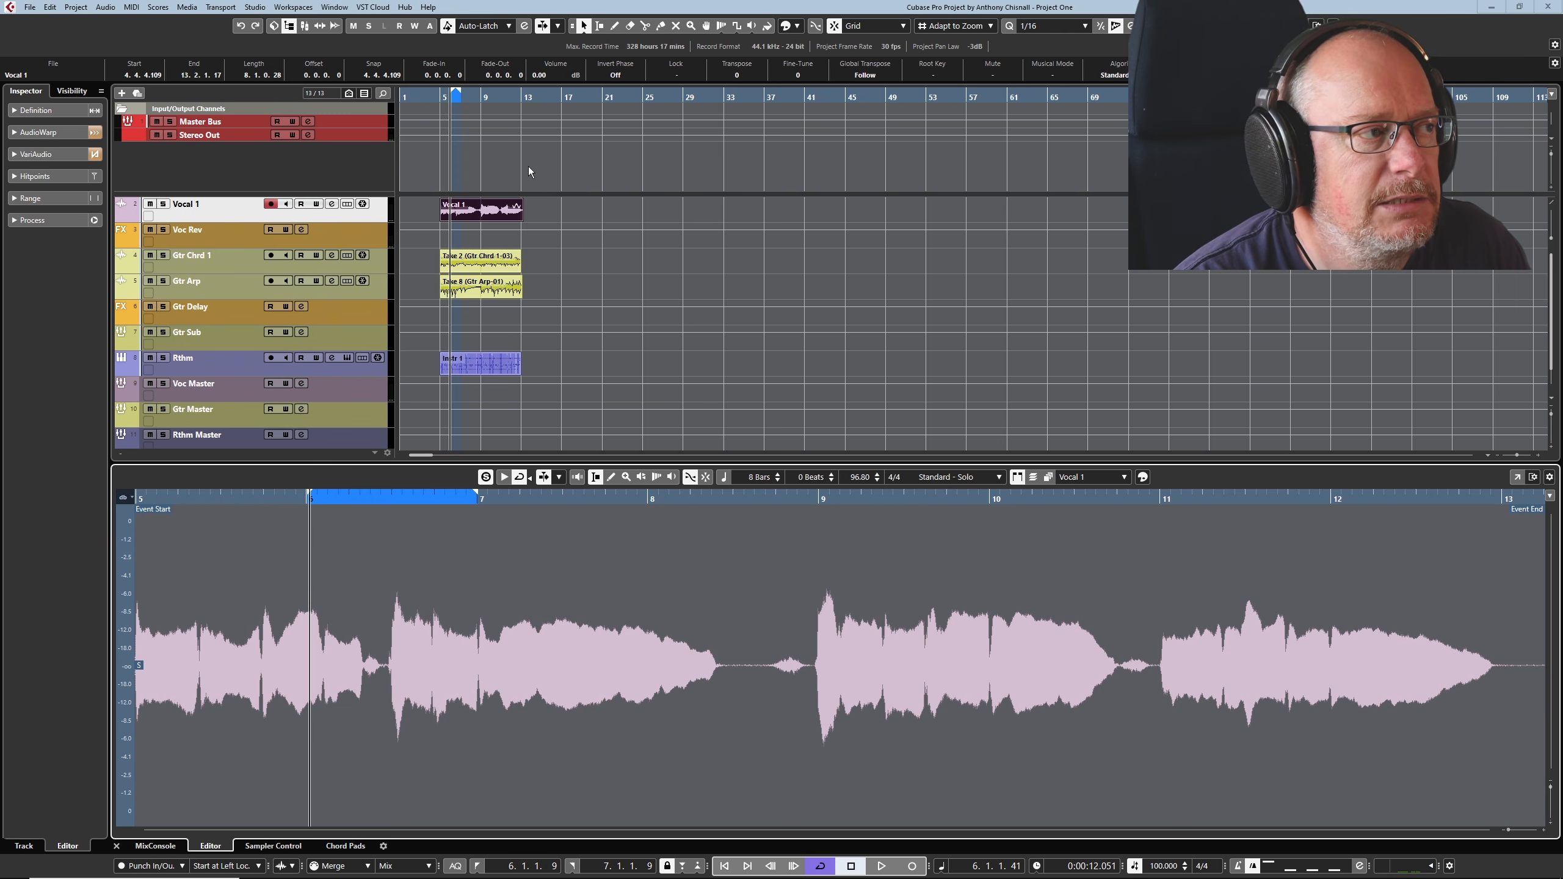
{"action": "left_click", "coordinate": [488, 285]}
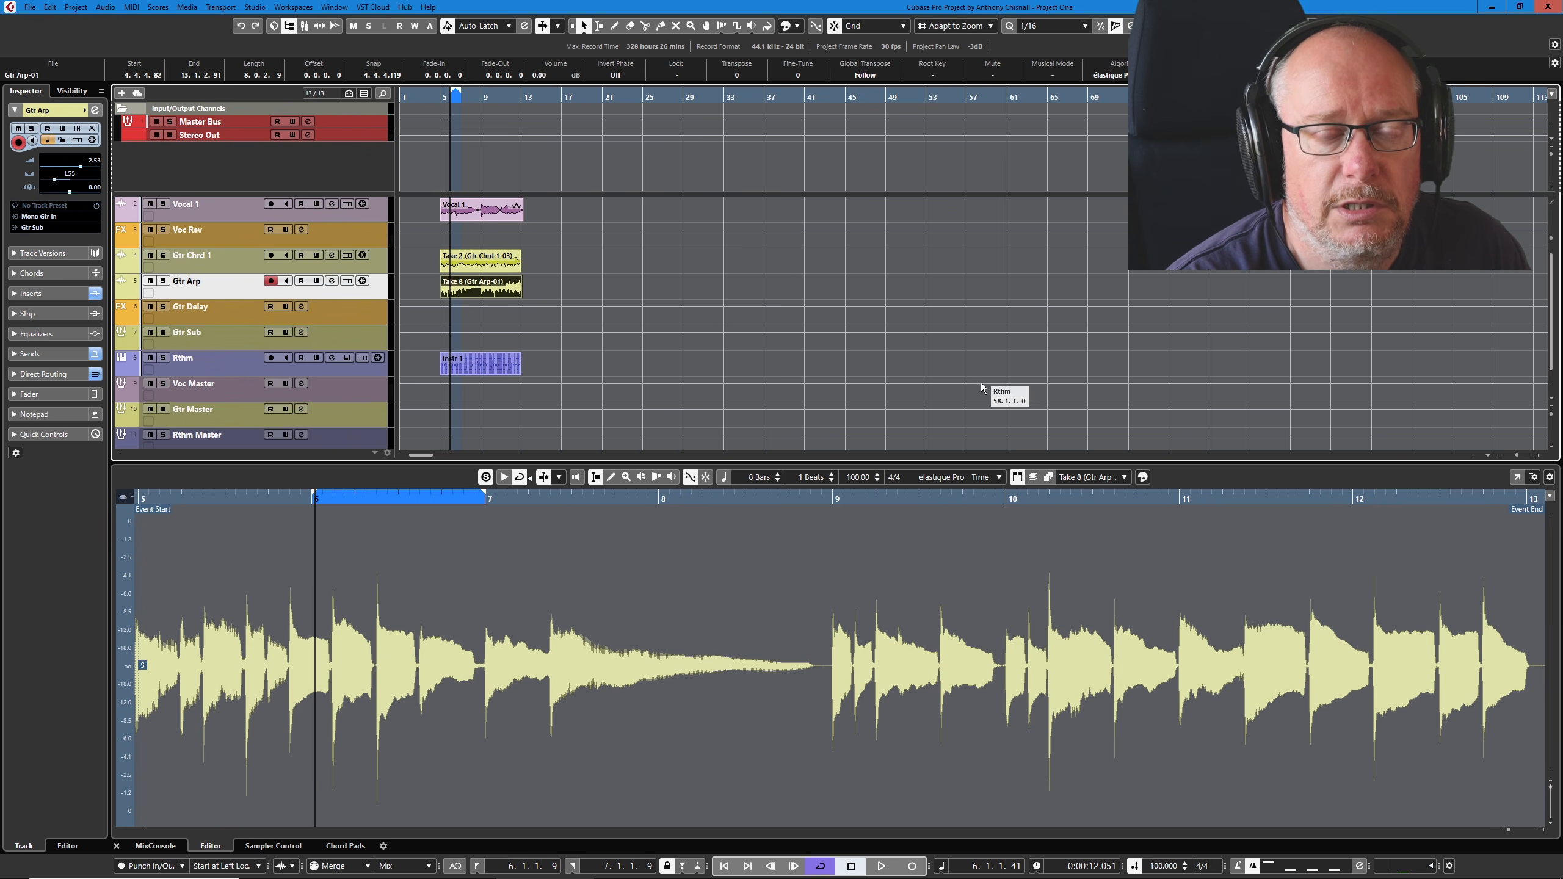
{"action": "left_click", "coordinate": [1515, 478]}
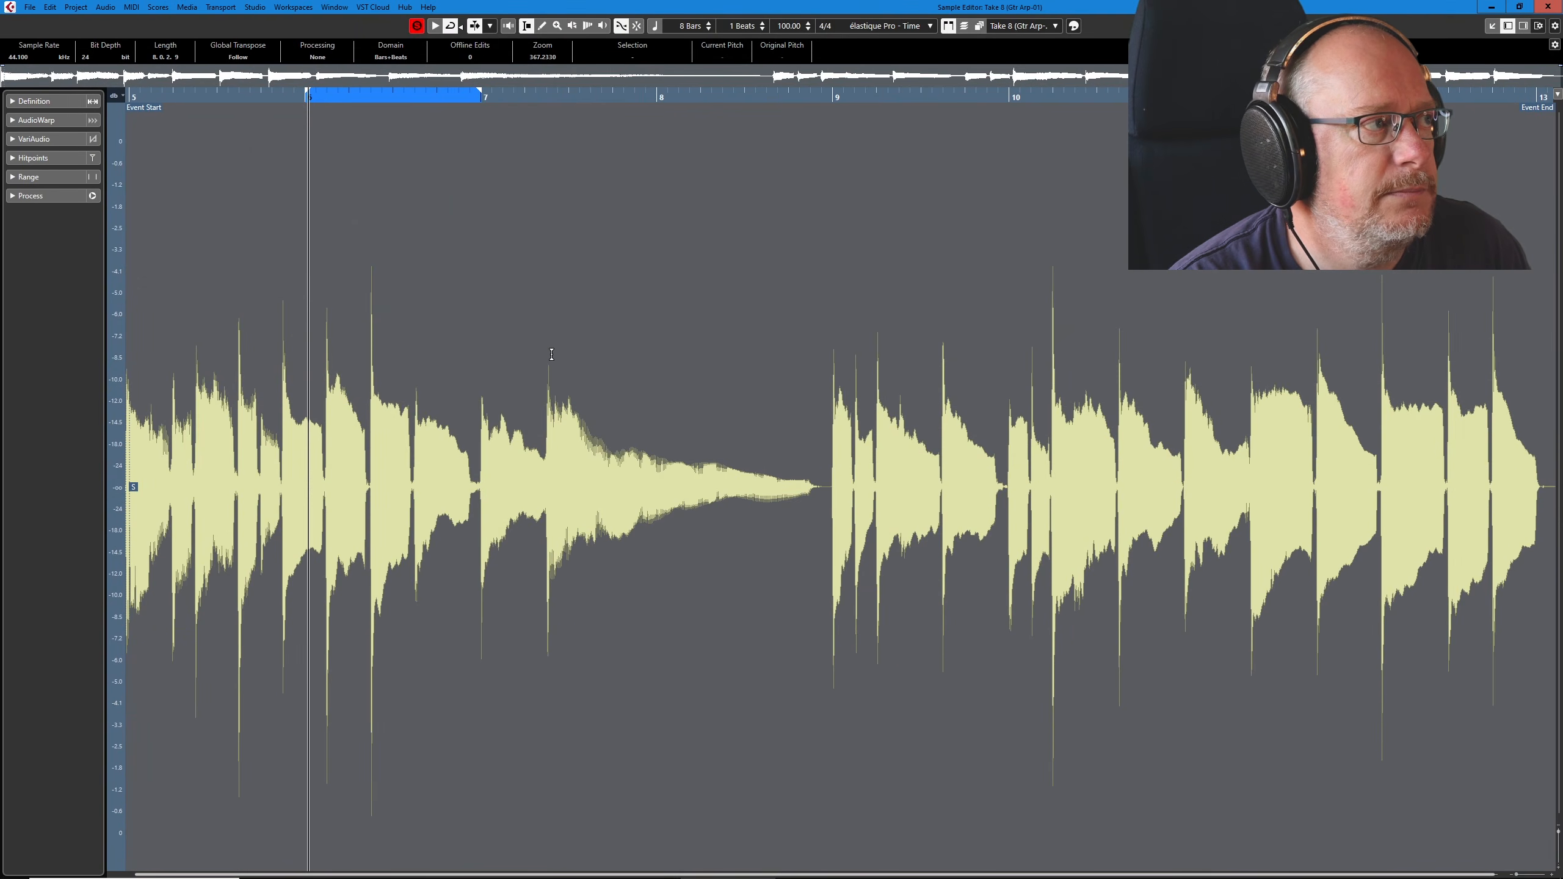
- Enable VariAudio editing for the guitar arpeggio to detect its pitch segments, and play it from bar 6
{"action": "left_click", "coordinate": [43, 139]}
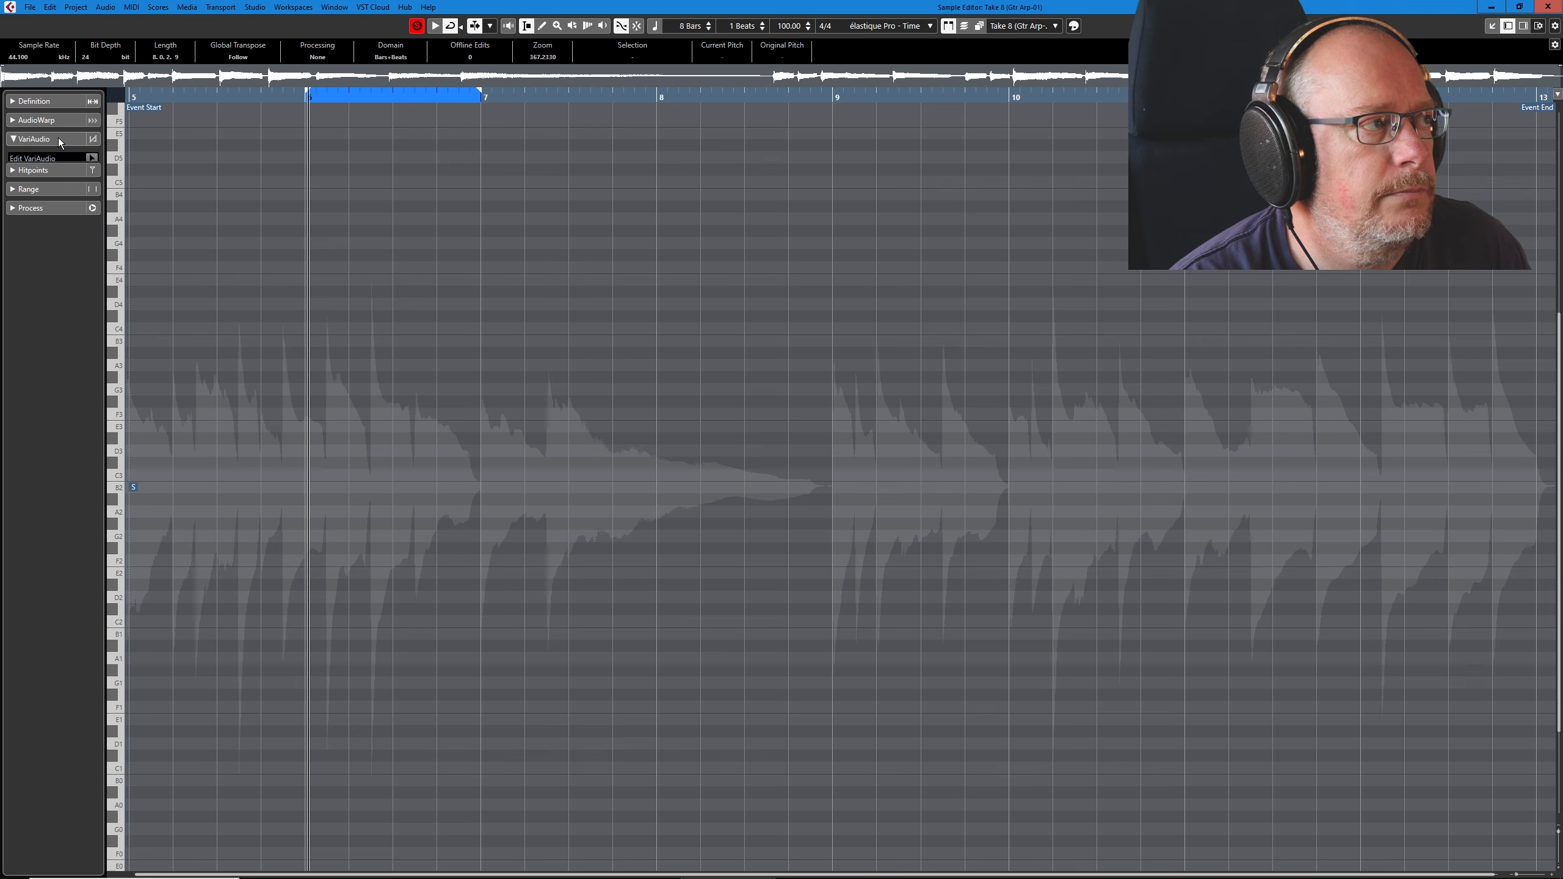
{"action": "left_click", "coordinate": [91, 158]}
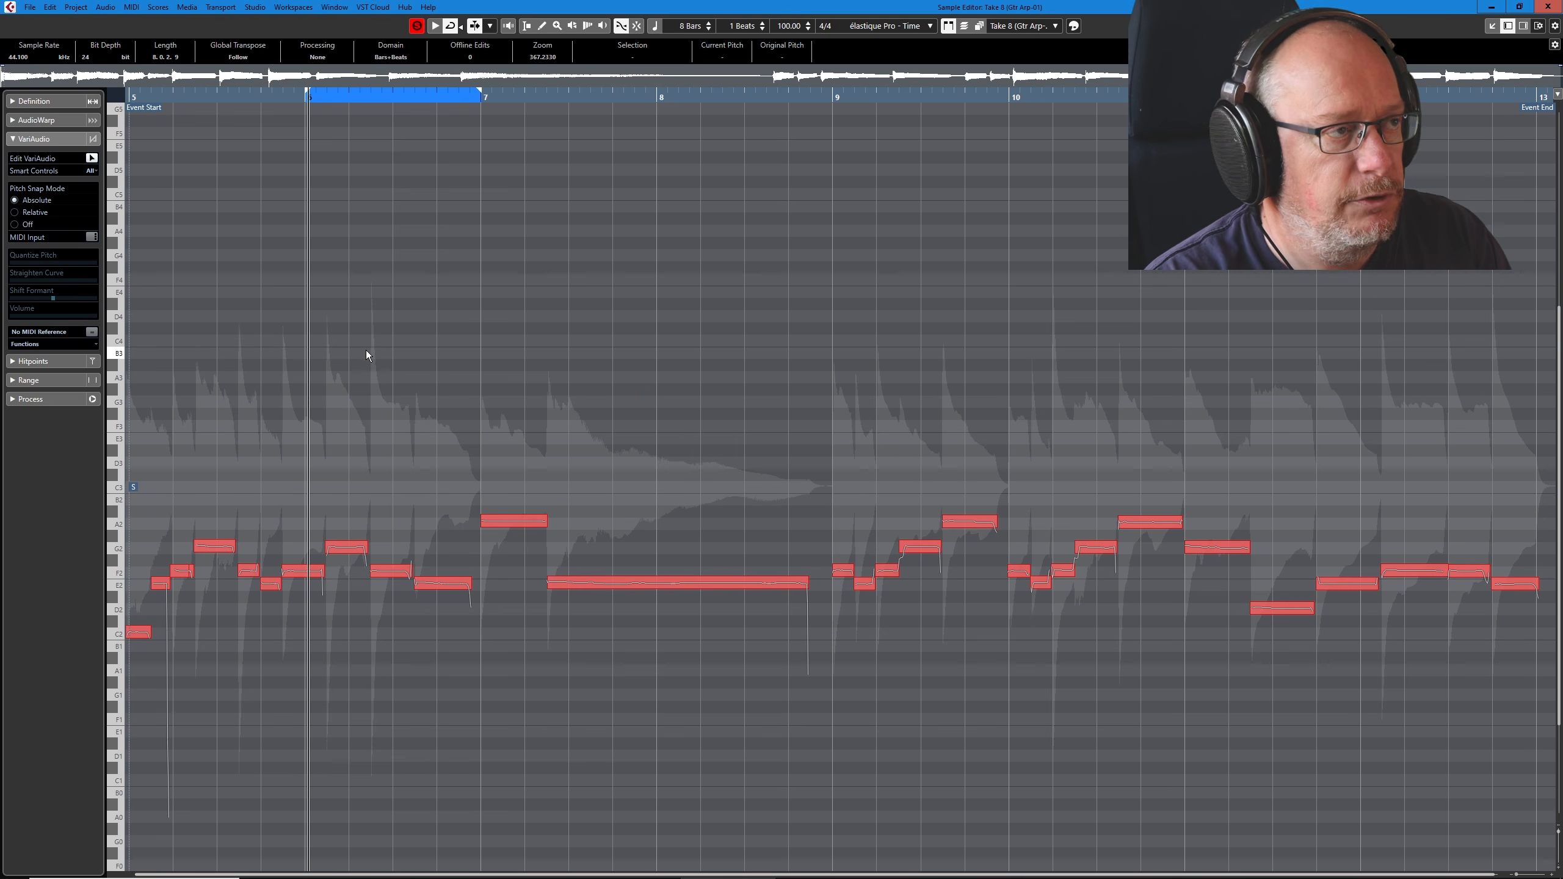
{"action": "key", "text": "space"}
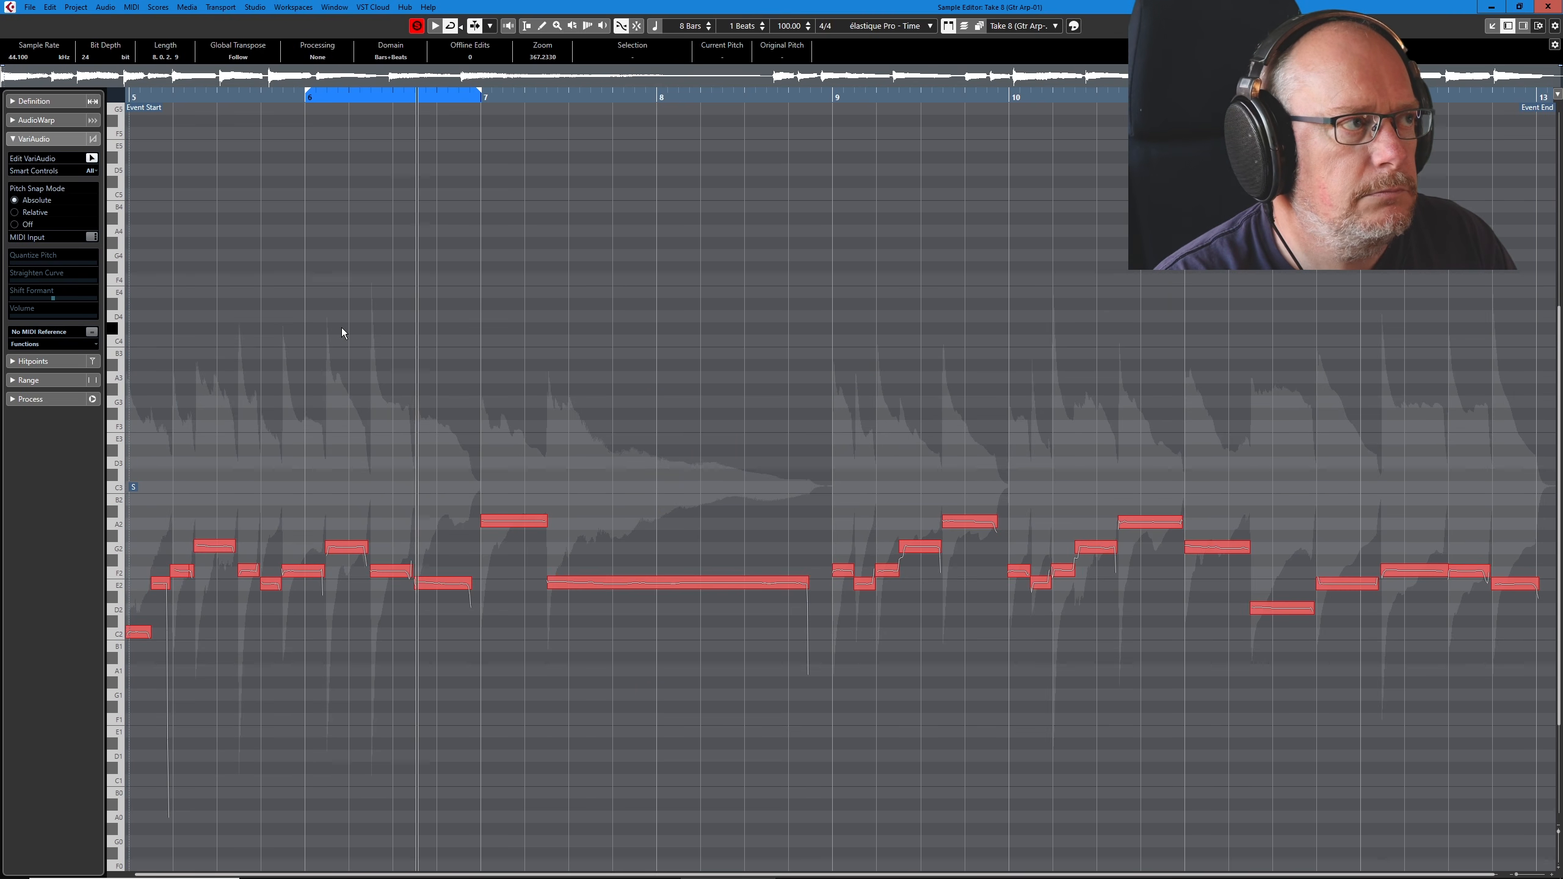
- Set the locators to span bars 5 to 9 and magnify the guitar segments in that range while it plays
{"action": "left_click_drag", "start_coordinate": [307, 91], "coordinate": [130, 118]}
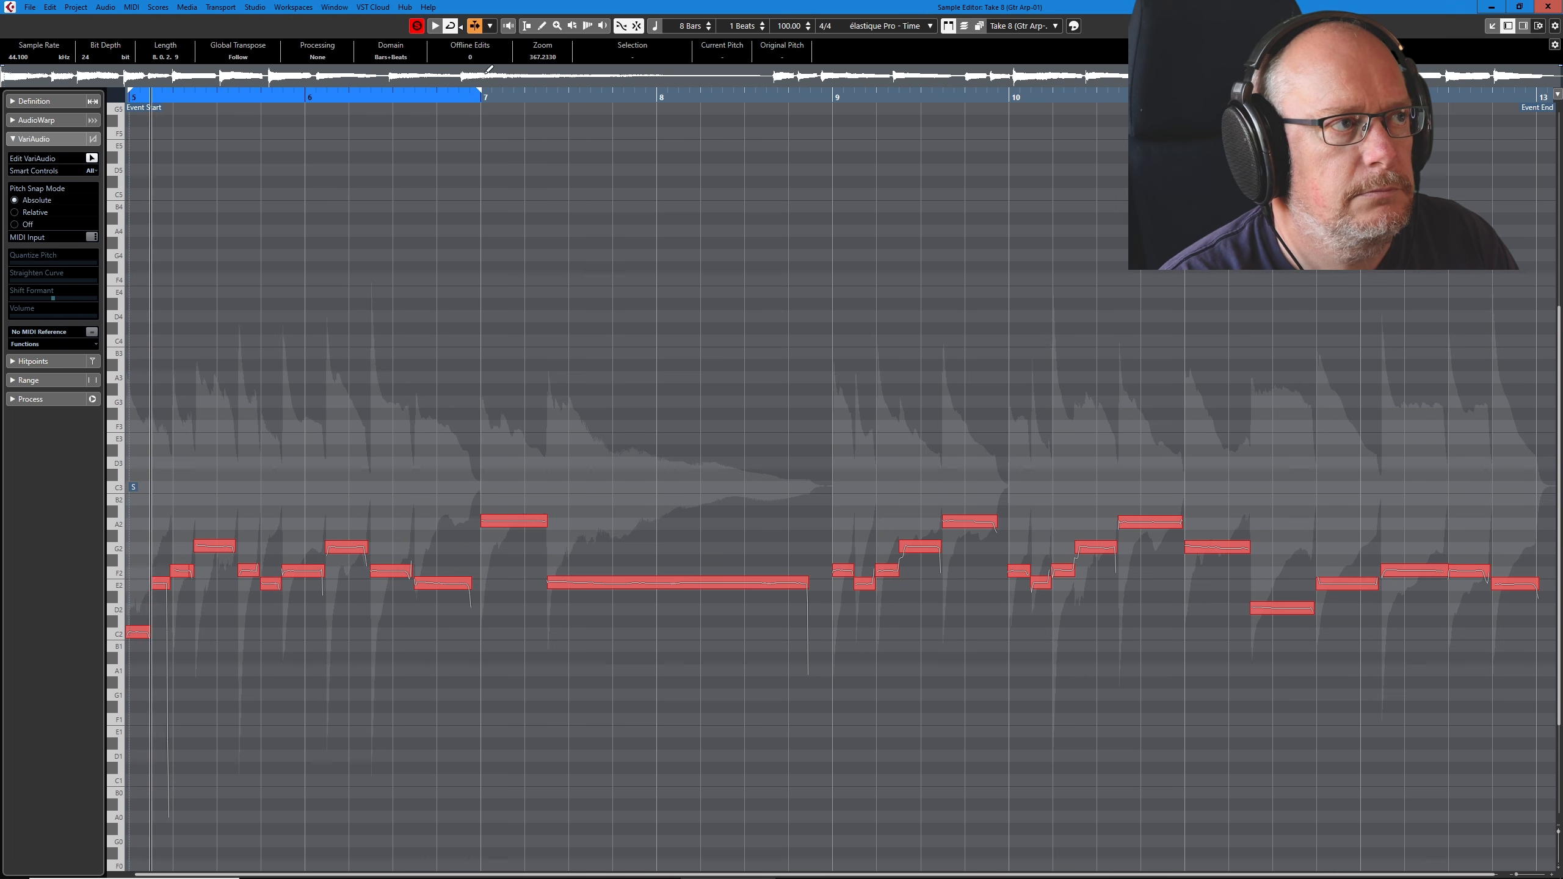
{"action": "left_click_drag", "start_coordinate": [480, 93], "coordinate": [833, 144]}
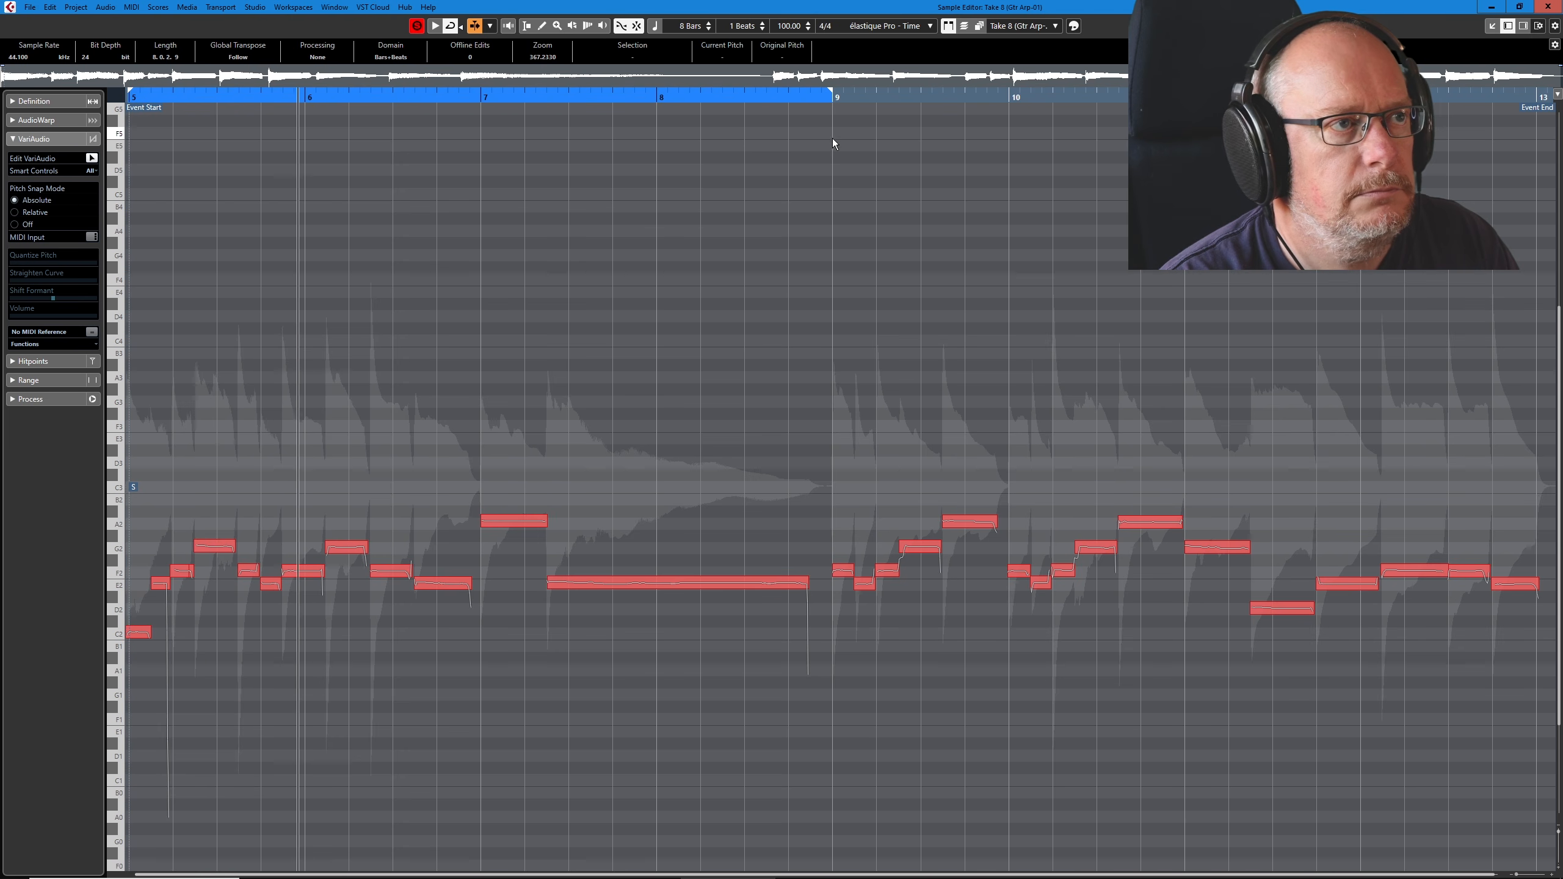
{"action": "key", "text": "h"}
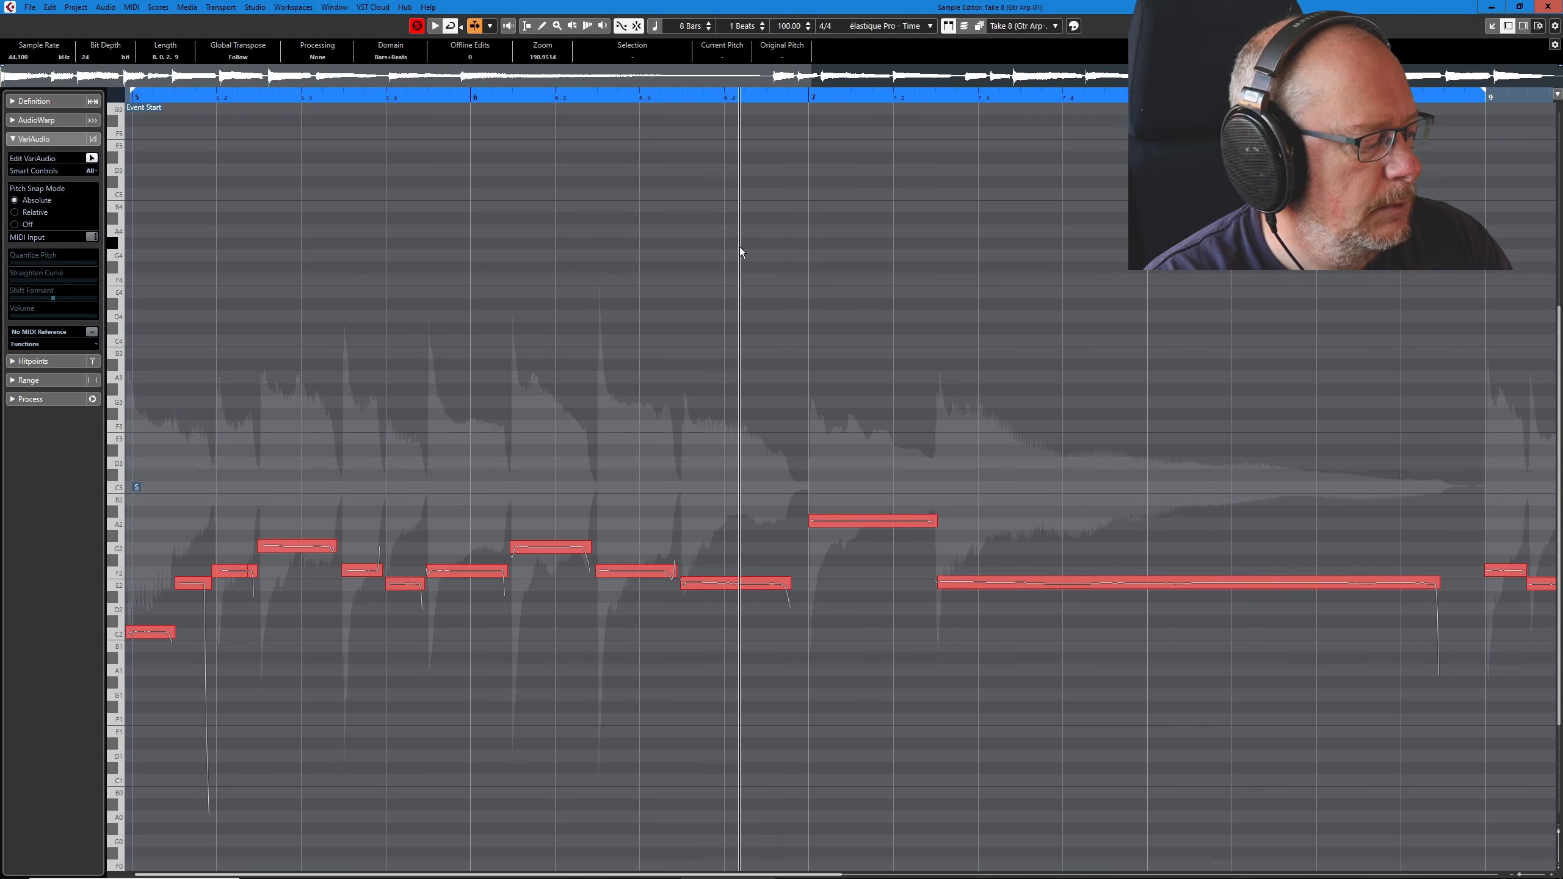
{"action": "key", "text": "shift+h"}
{"action": "key", "text": "h"}
{"action": "key", "text": "shift+h"}
{"action": "key", "text": "shift+h"}
{"action": "key", "text": "h"}
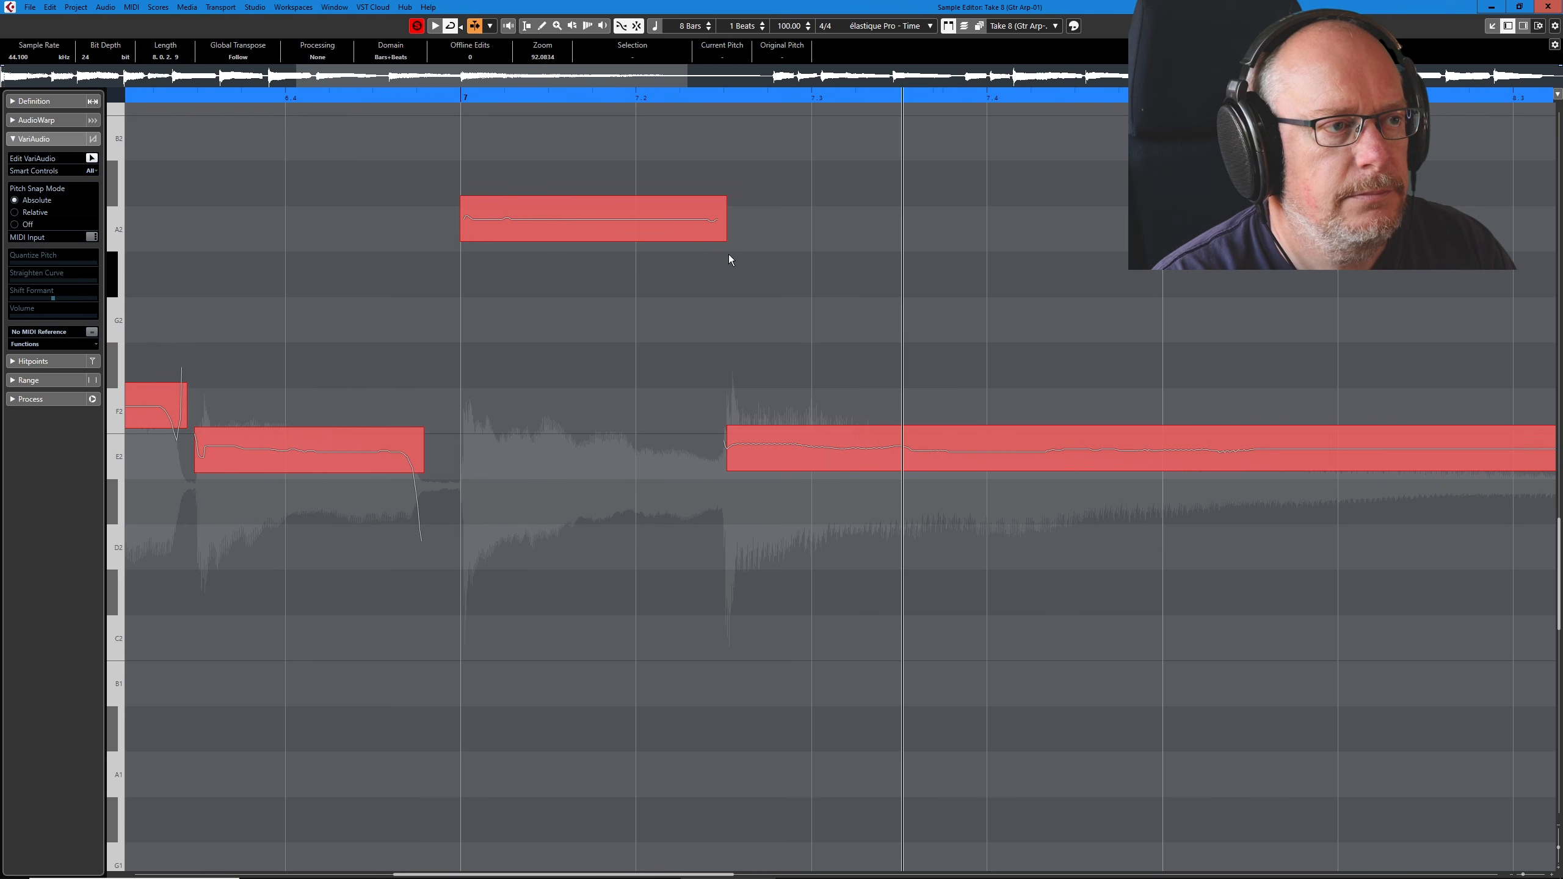
{"action": "key", "text": "g"}
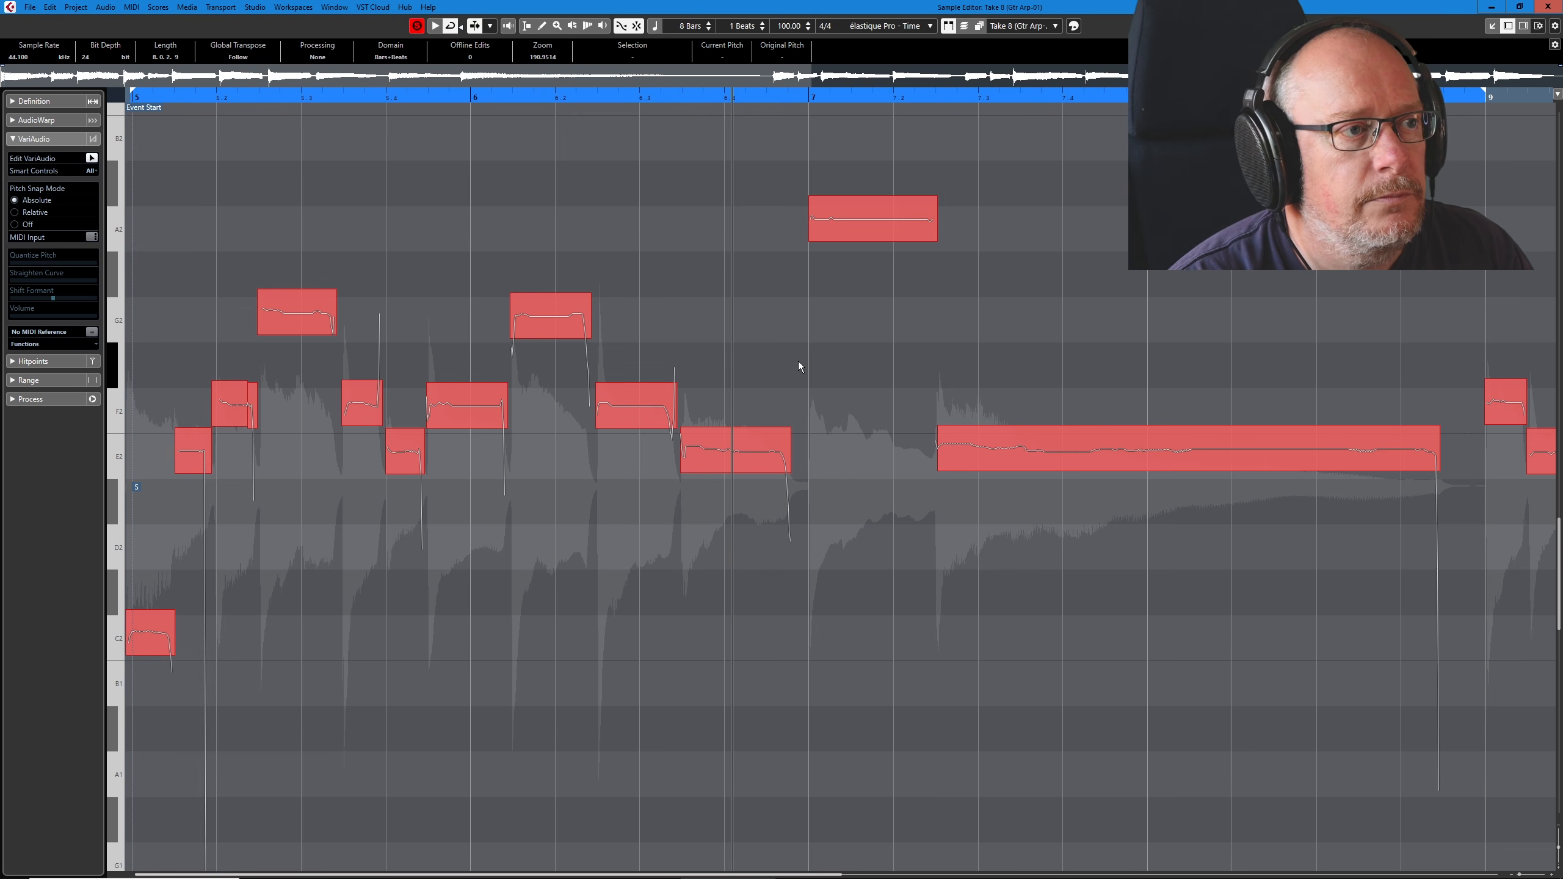
- Try pitch quantizing on the E2 segment just before bar 7, and undo the pitch edit
{"action": "mouse_move", "coordinate": [751, 438]}
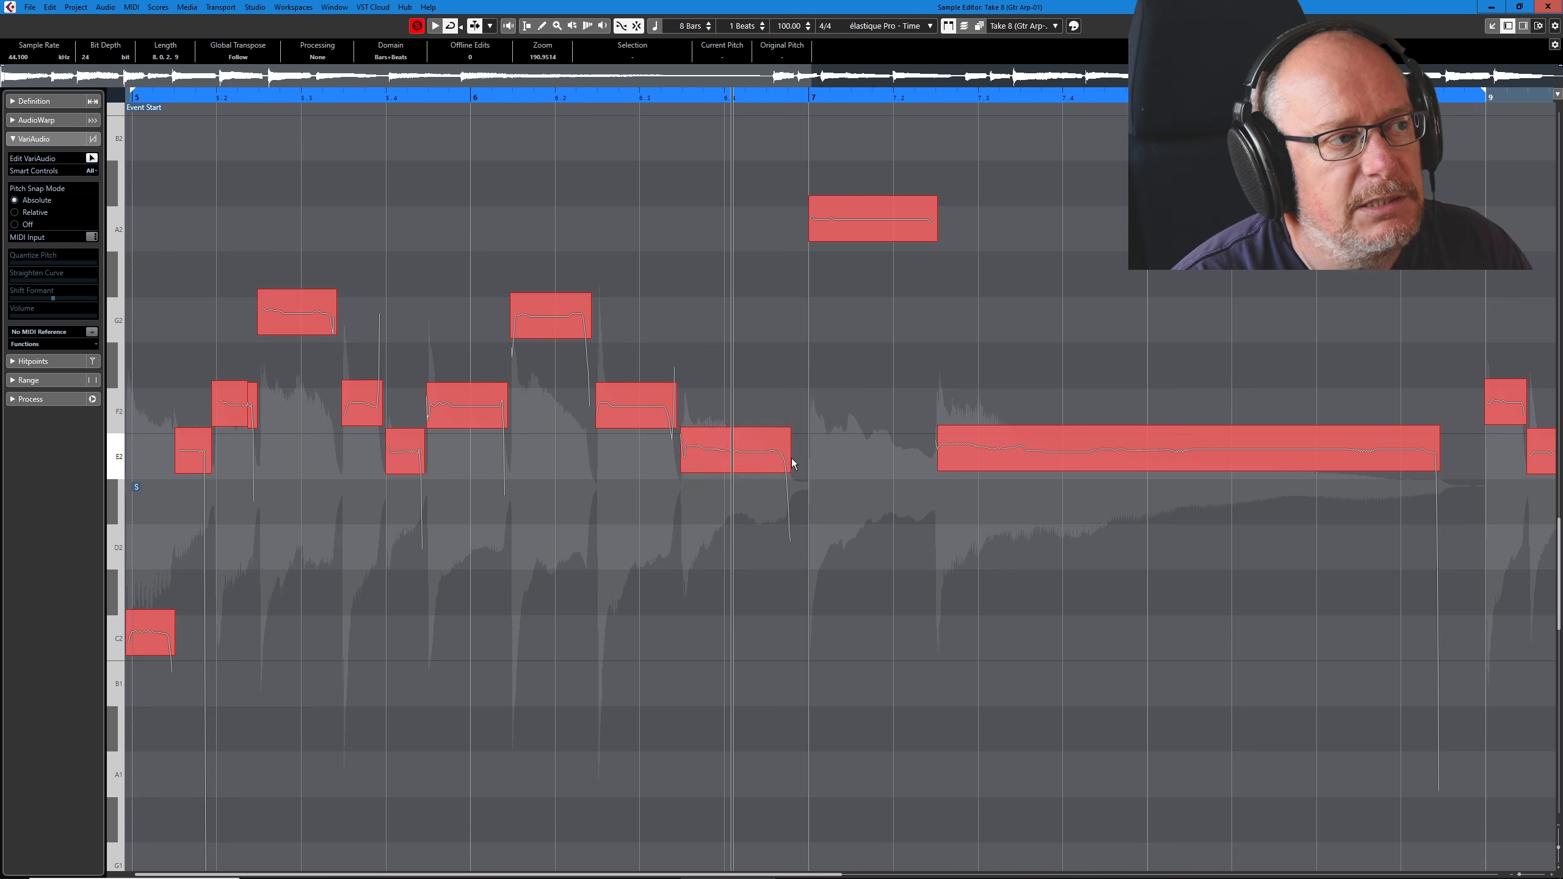
{"action": "mouse_move", "coordinate": [1097, 471]}
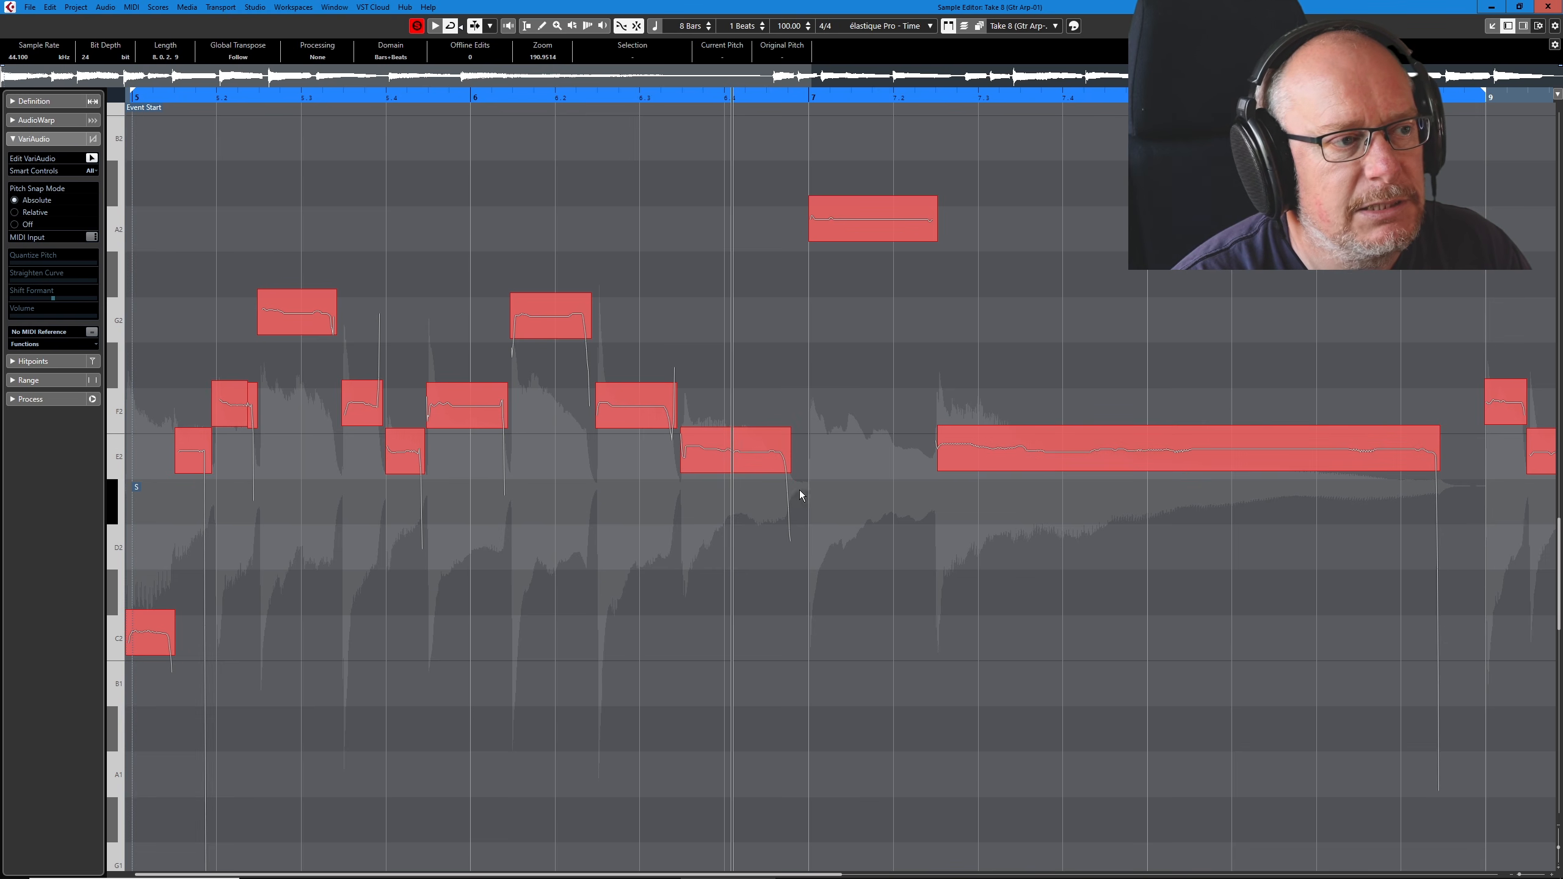
{"action": "mouse_move", "coordinate": [698, 453]}
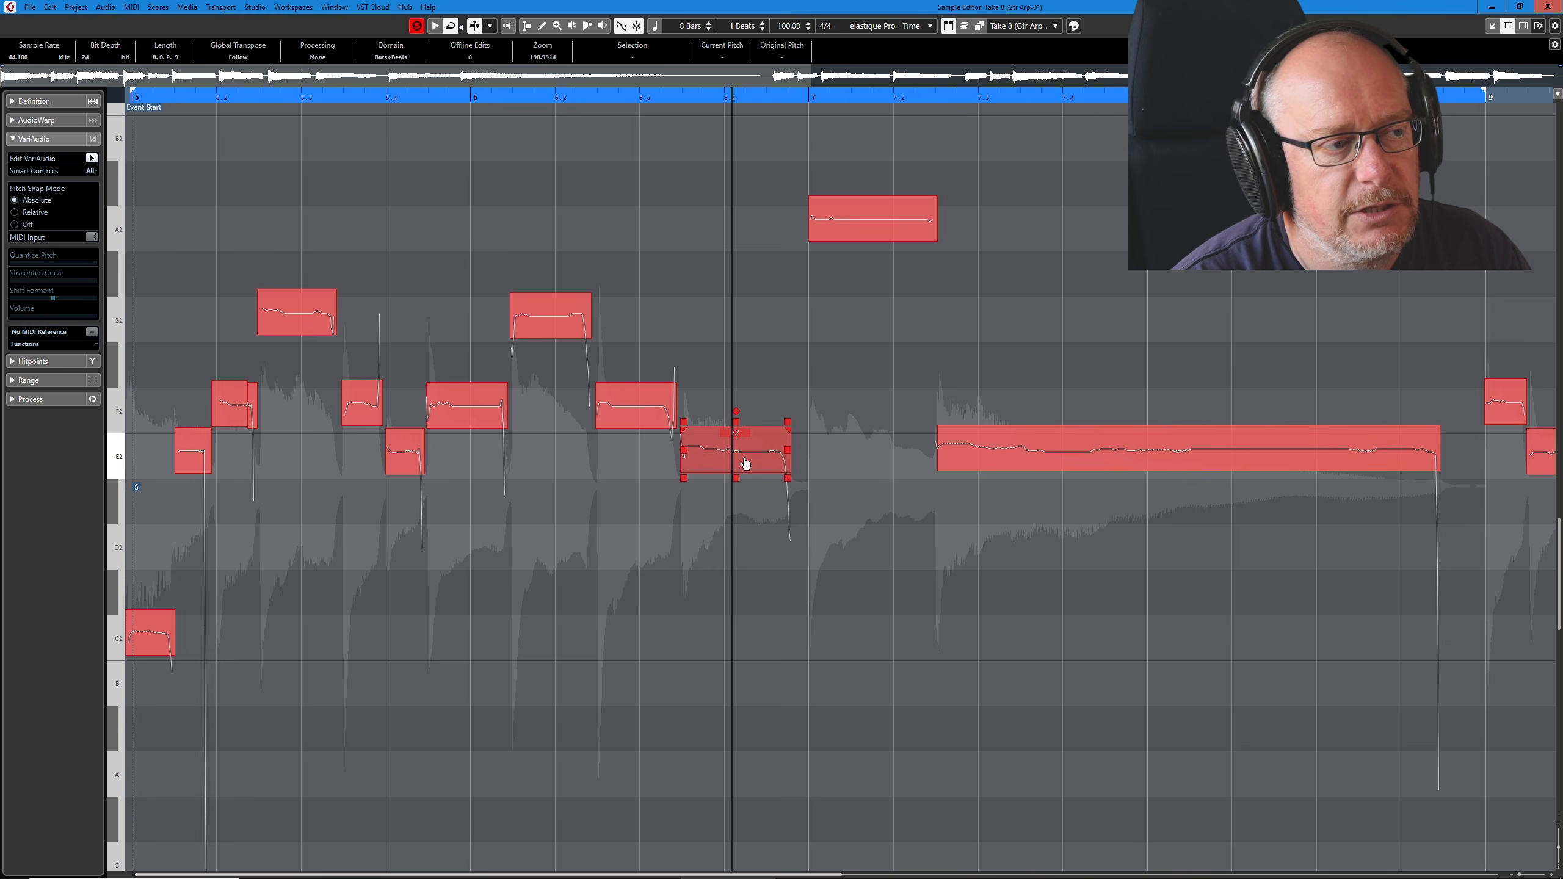
{"action": "mouse_move", "coordinate": [967, 463]}
{"action": "mouse_move", "coordinate": [748, 467]}
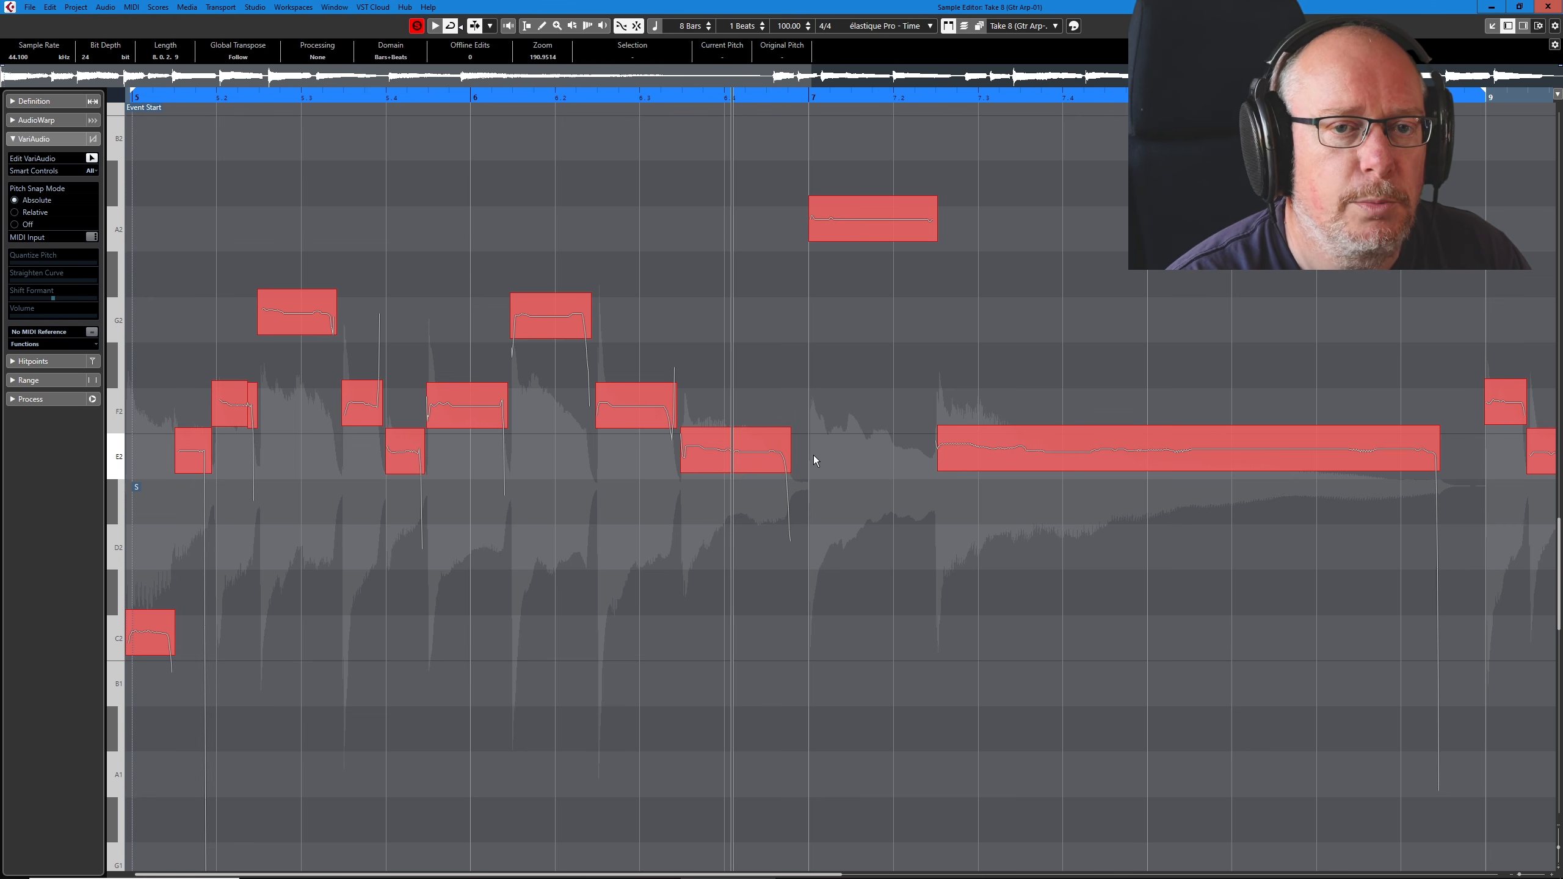
{"action": "left_click", "coordinate": [758, 462]}
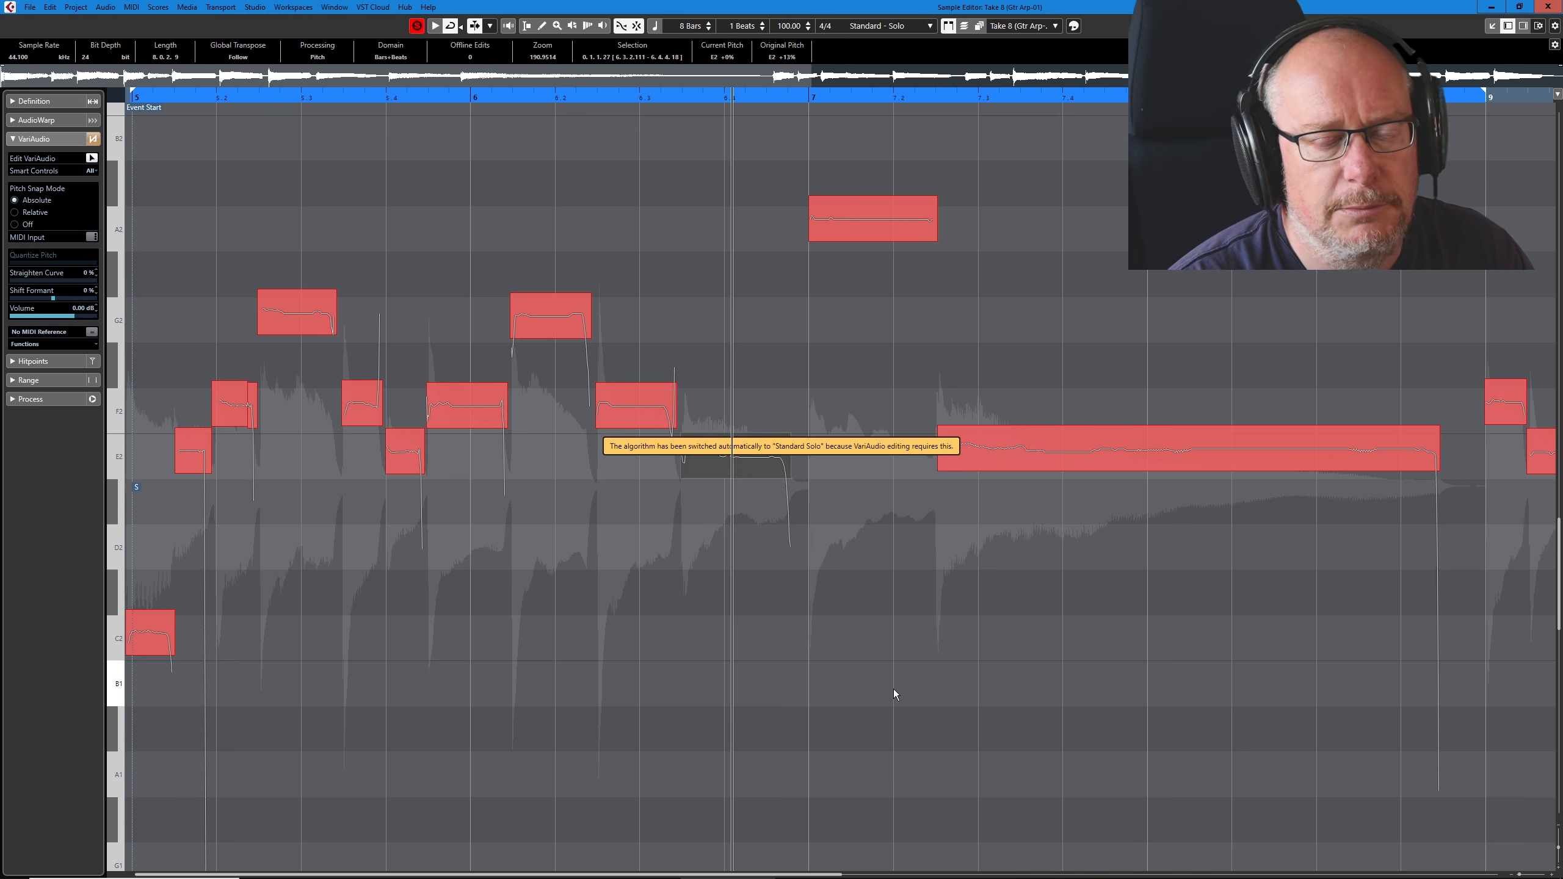
{"action": "key", "text": "ctrl+z"}
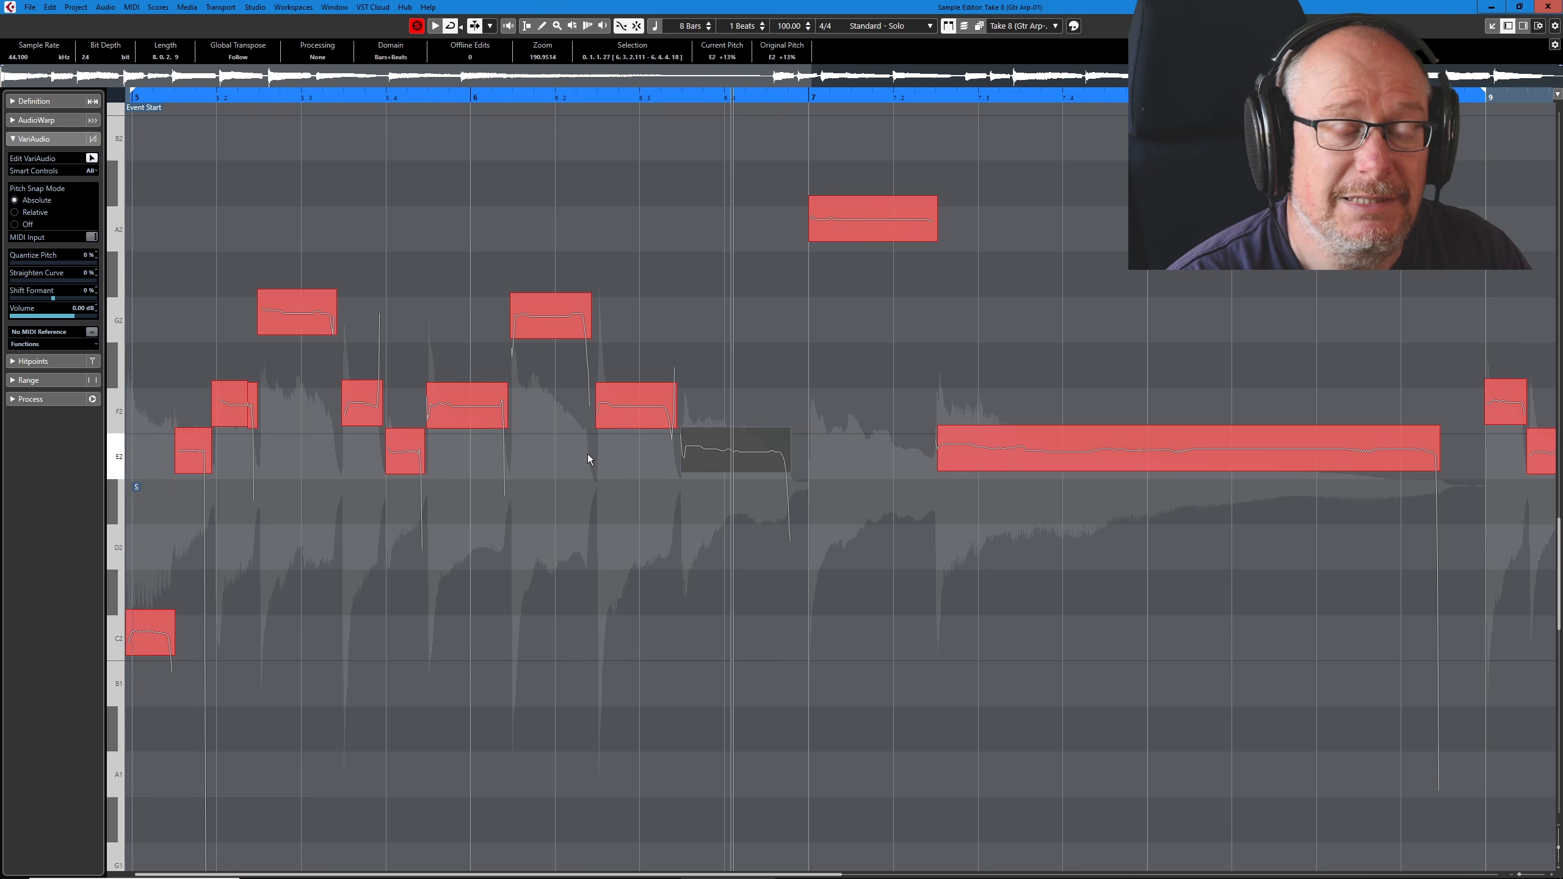
- Search the key commands for "quantize pitch" to check the shortcut assigned to VariAudio - Quantize Pitch
{"action": "mouse_move", "coordinate": [645, 417]}
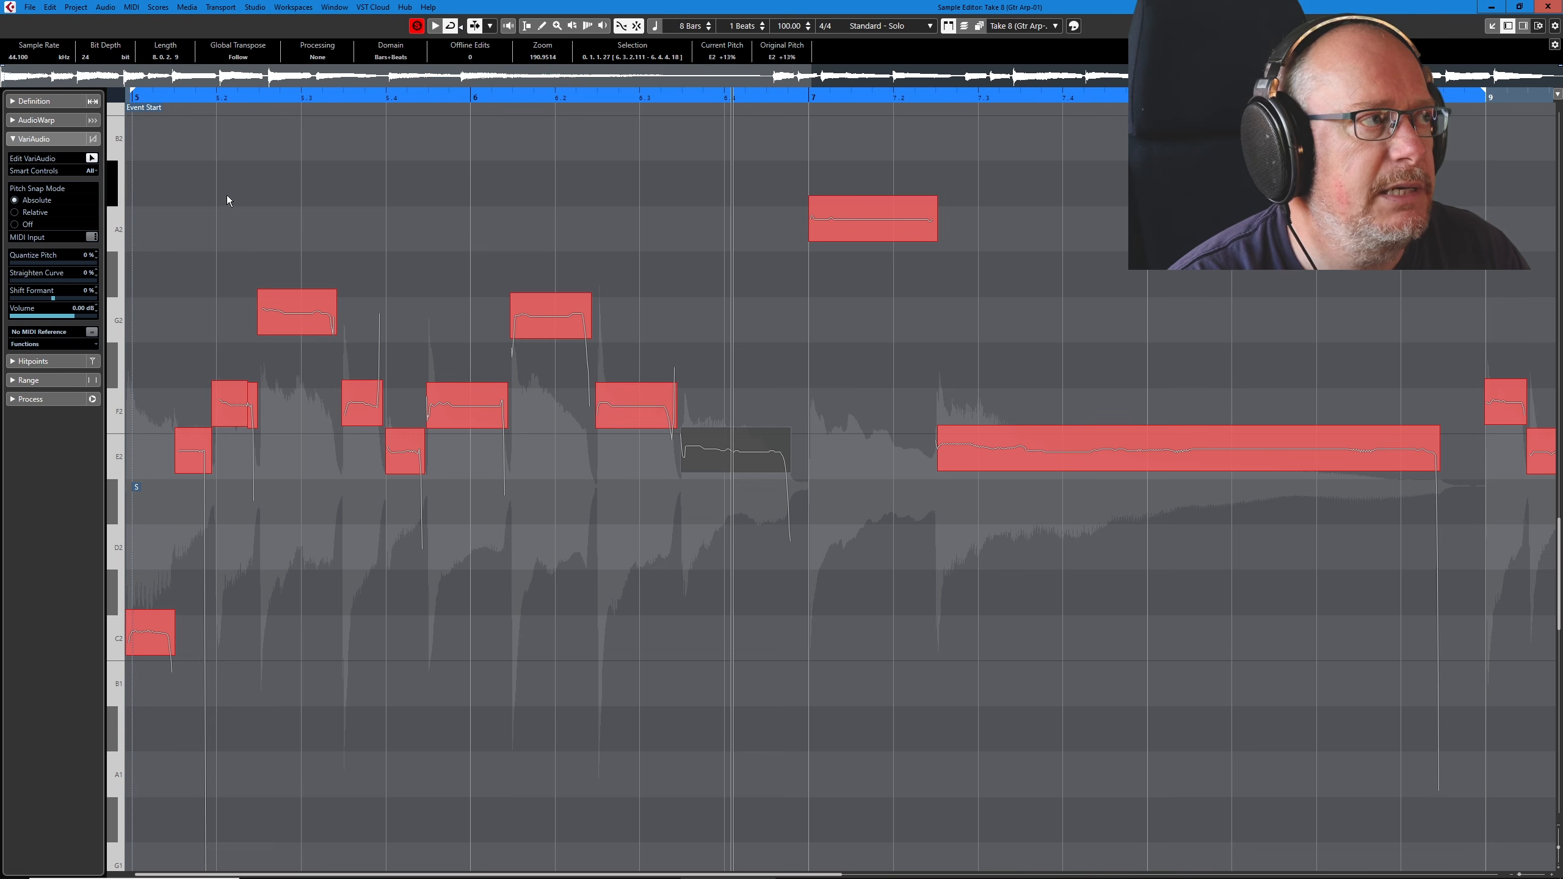
{"action": "left_click", "coordinate": [50, 7]}
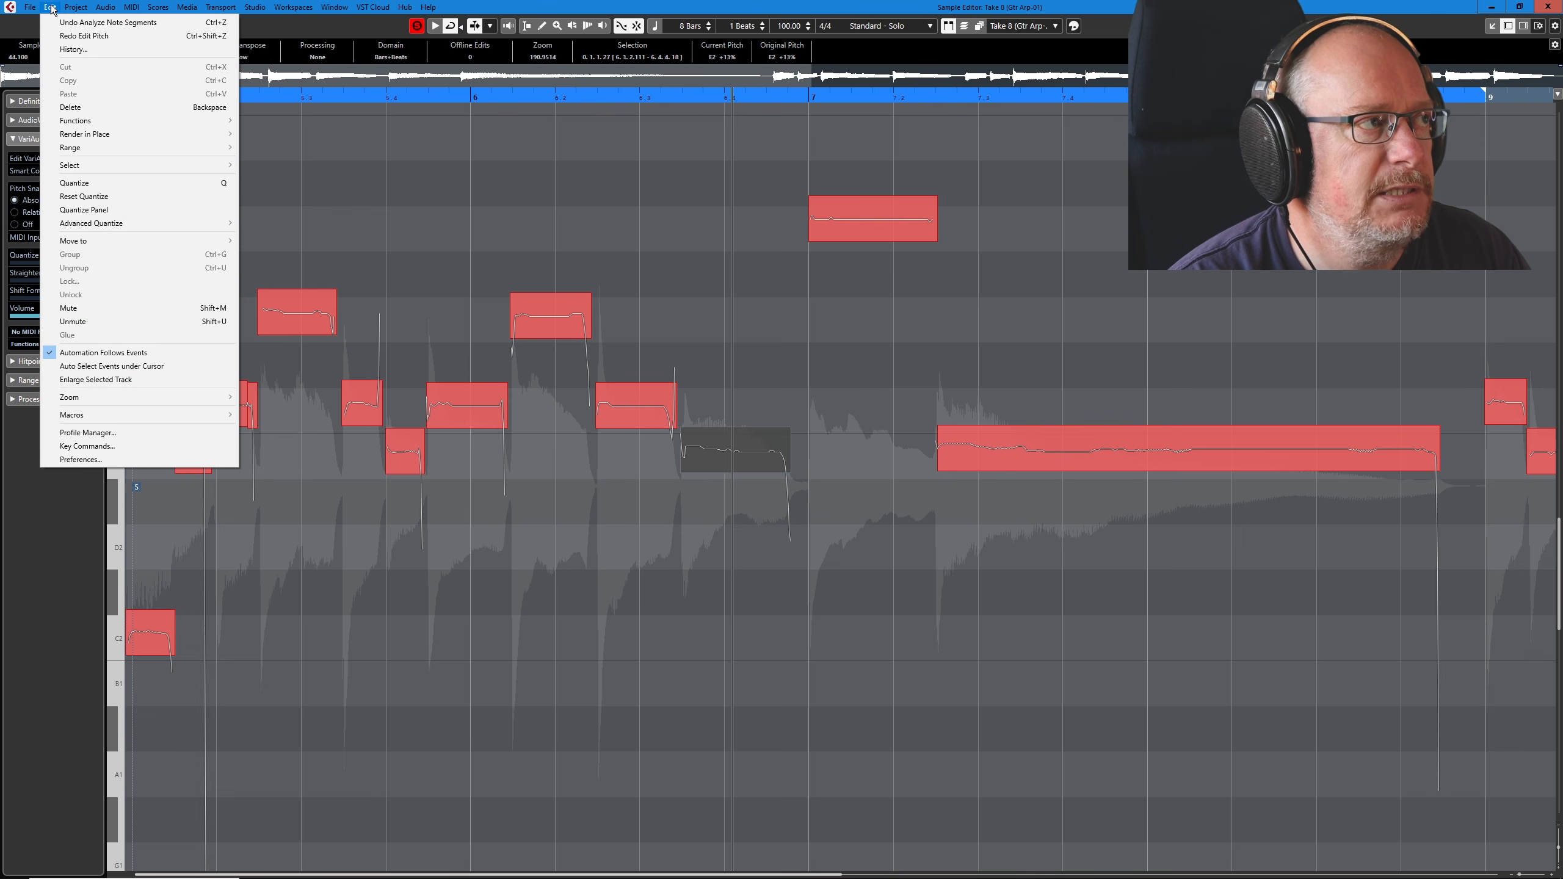
{"action": "left_click", "coordinate": [99, 451]}
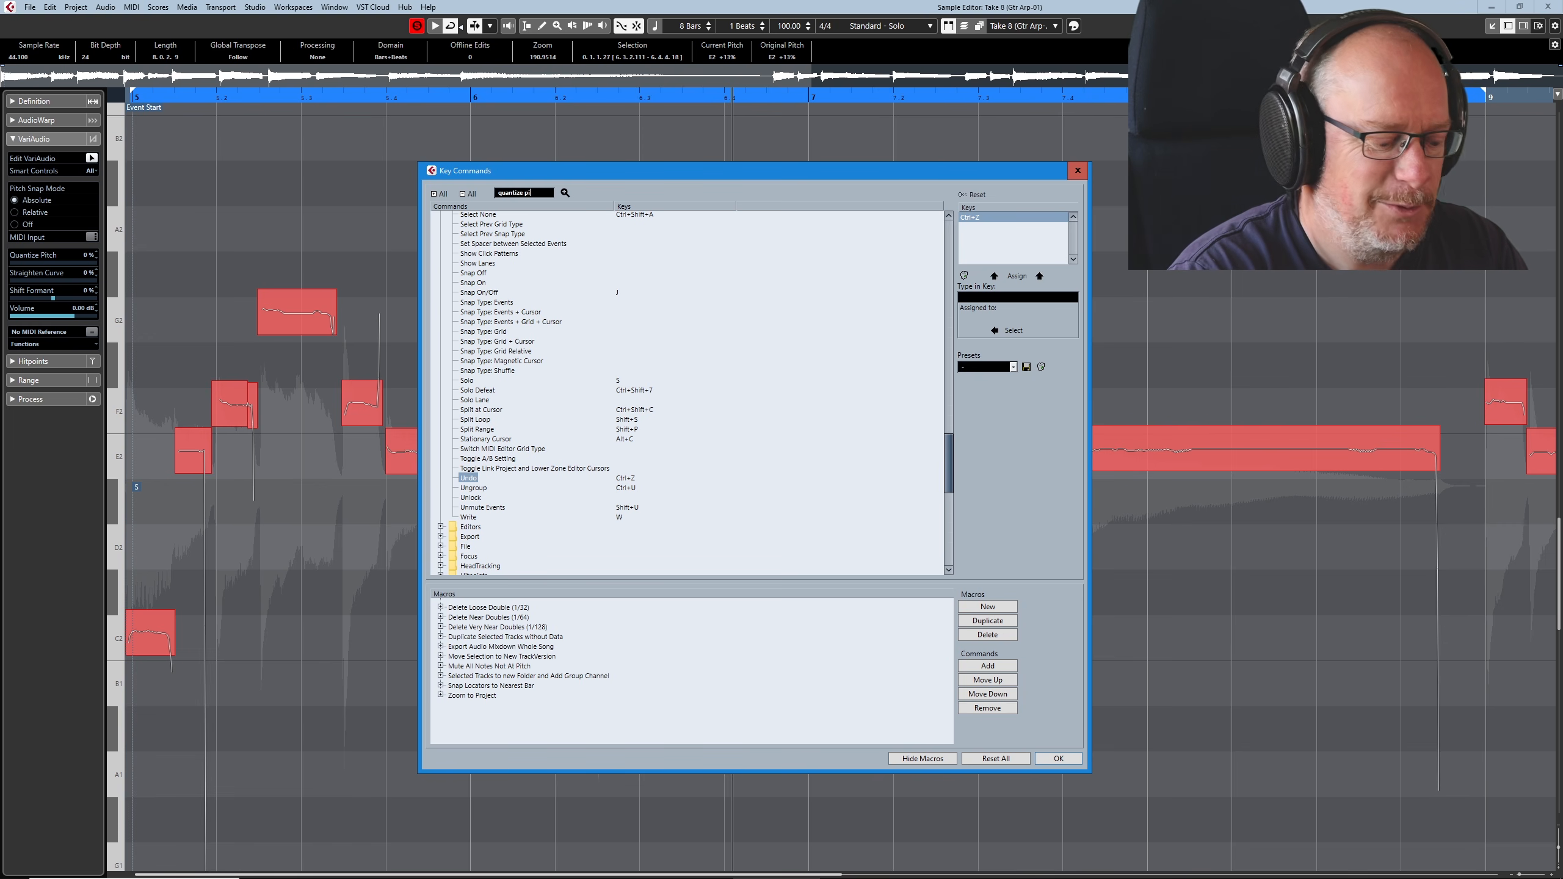
{"action": "key", "text": "Return"}
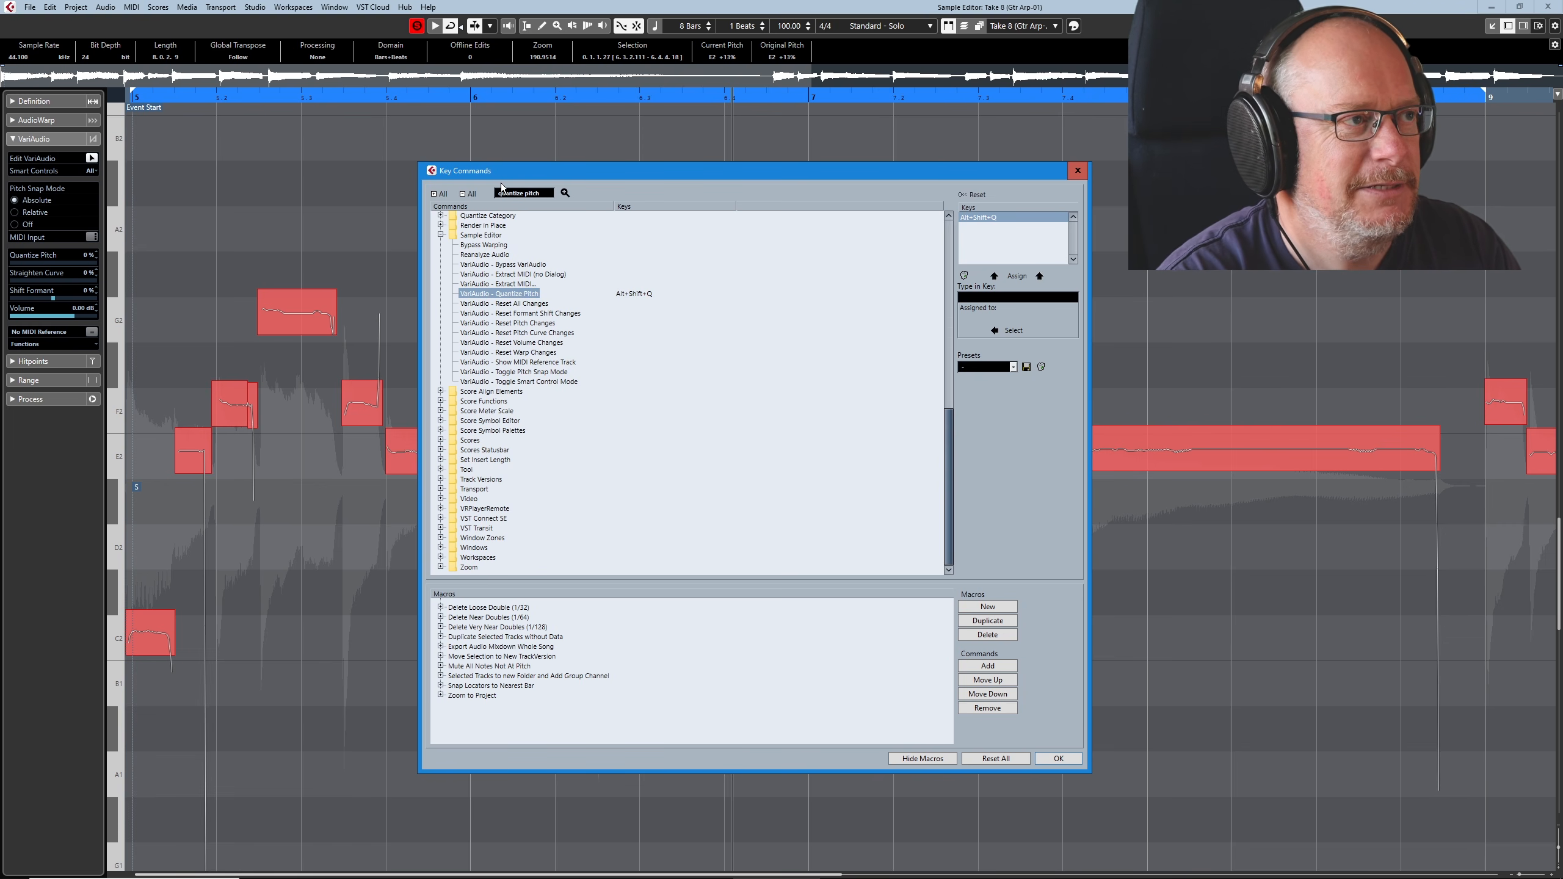
{"action": "left_click", "coordinate": [564, 193]}
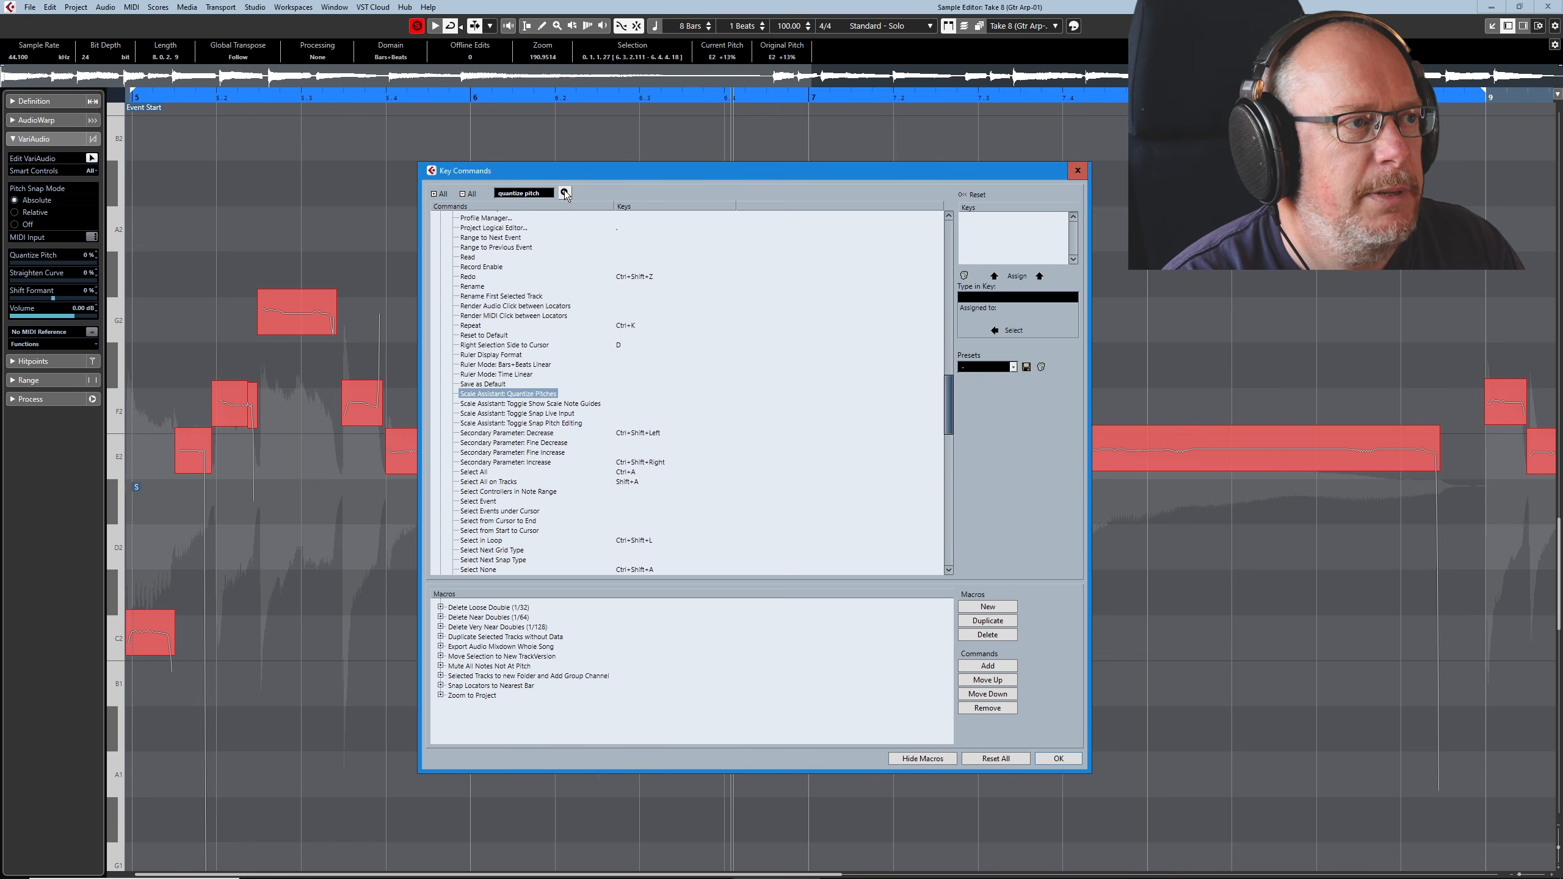
{"action": "left_click", "coordinate": [565, 194]}
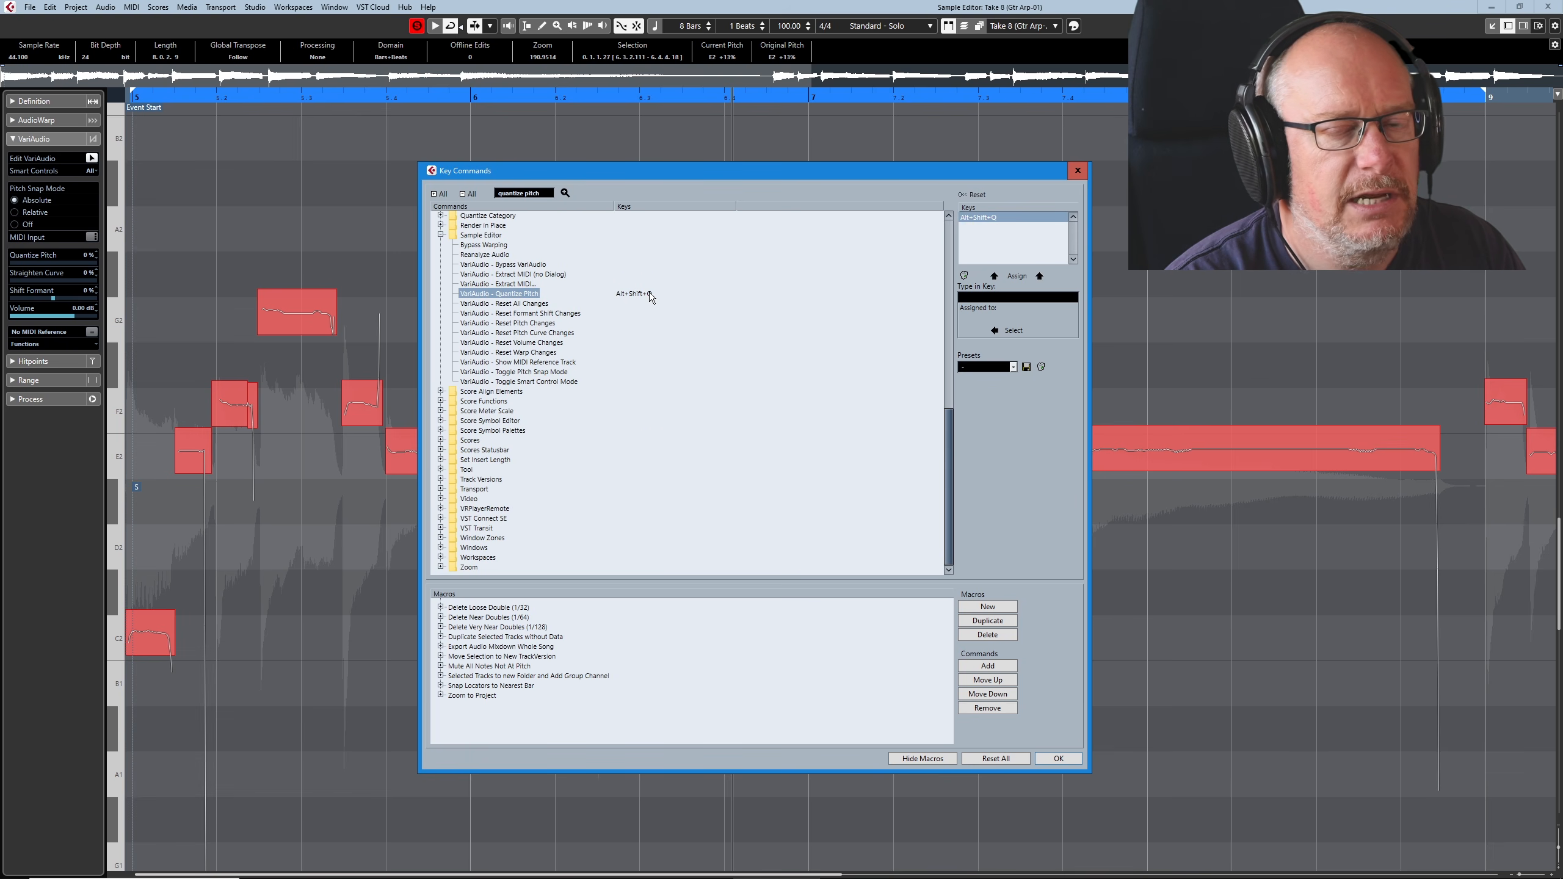
{"action": "left_click", "coordinate": [1077, 172]}
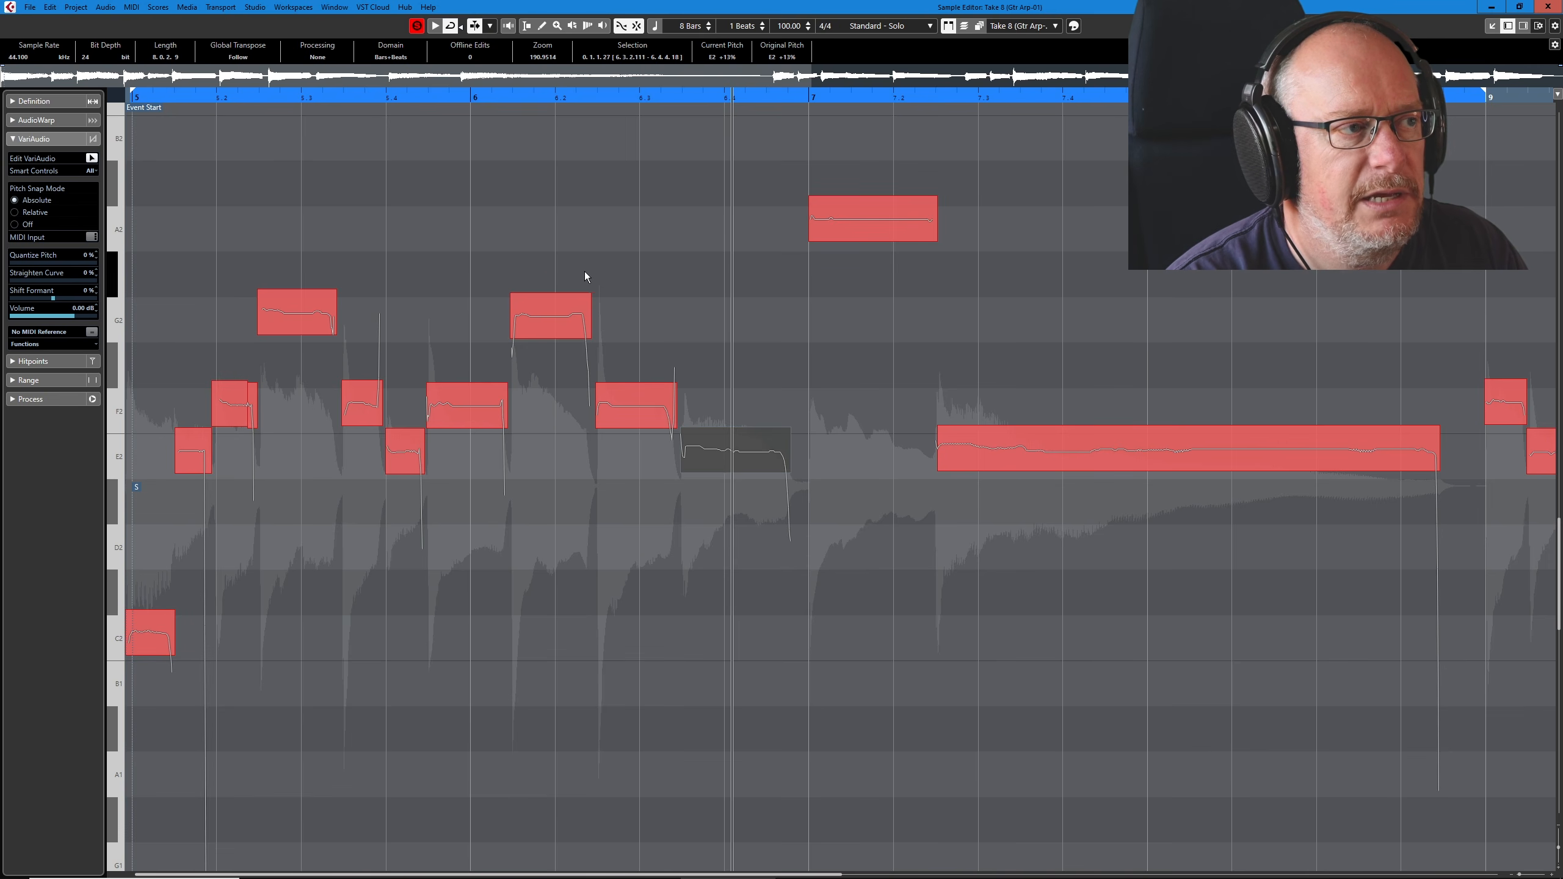
- Quantize the pitch of the G2, F2 and E2 segments in the second half of bar 6
{"action": "left_click", "coordinate": [579, 288]}
{"action": "left_click_drag", "start_coordinate": [578, 288], "coordinate": [730, 522]}
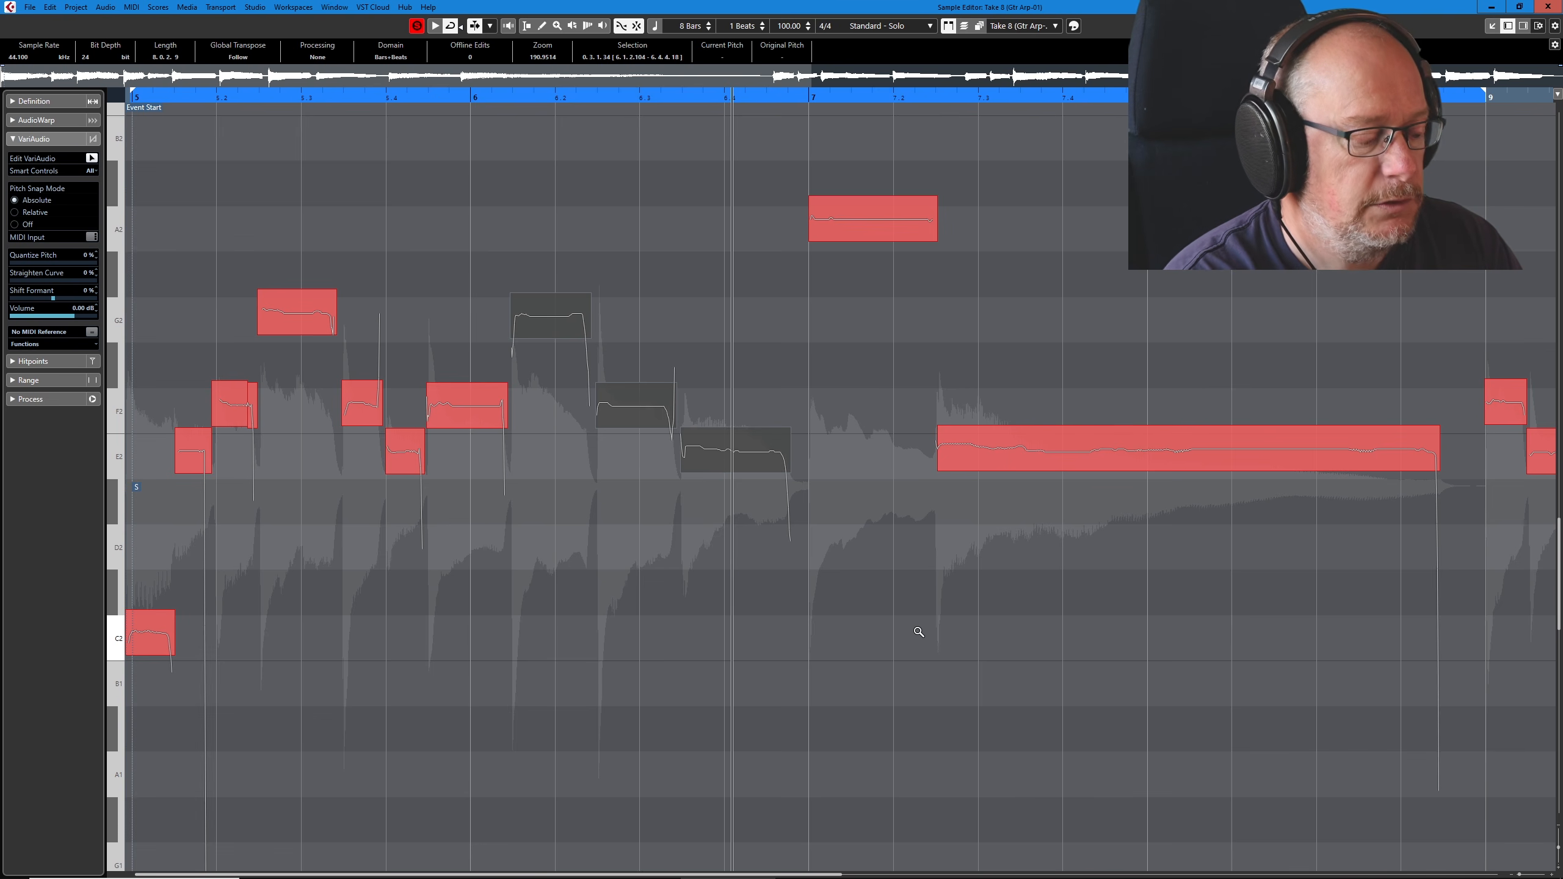
{"action": "key", "text": "shift+Down"}
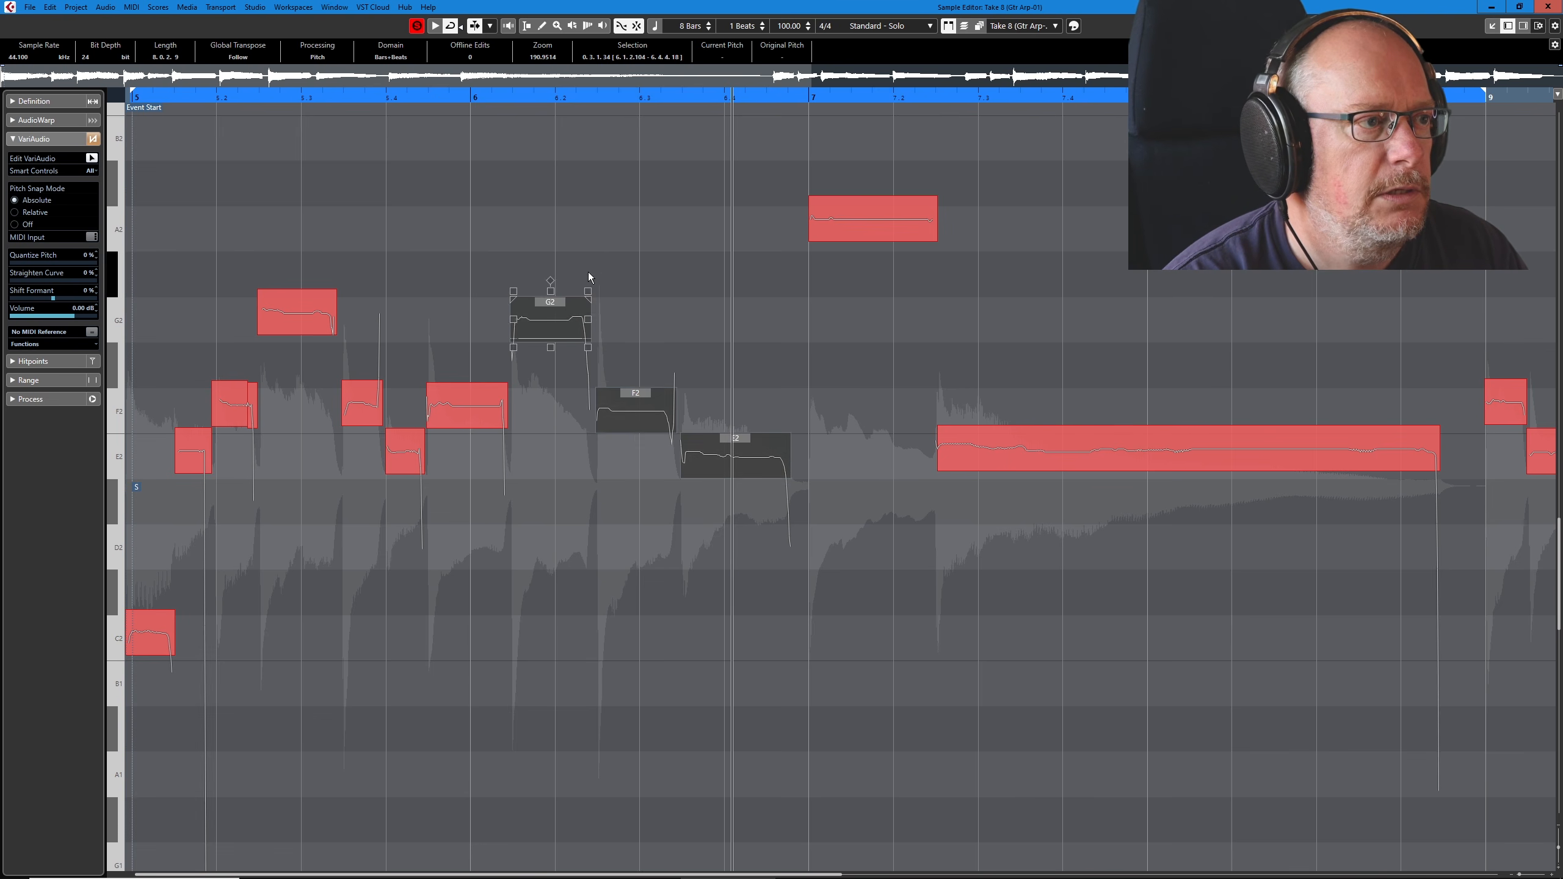
{"action": "left_click", "coordinate": [608, 256]}
- Quantize the pitch of all segments in the guitar arpeggio, clear the selection and play the result
{"action": "key", "text": "ctrl+a"}
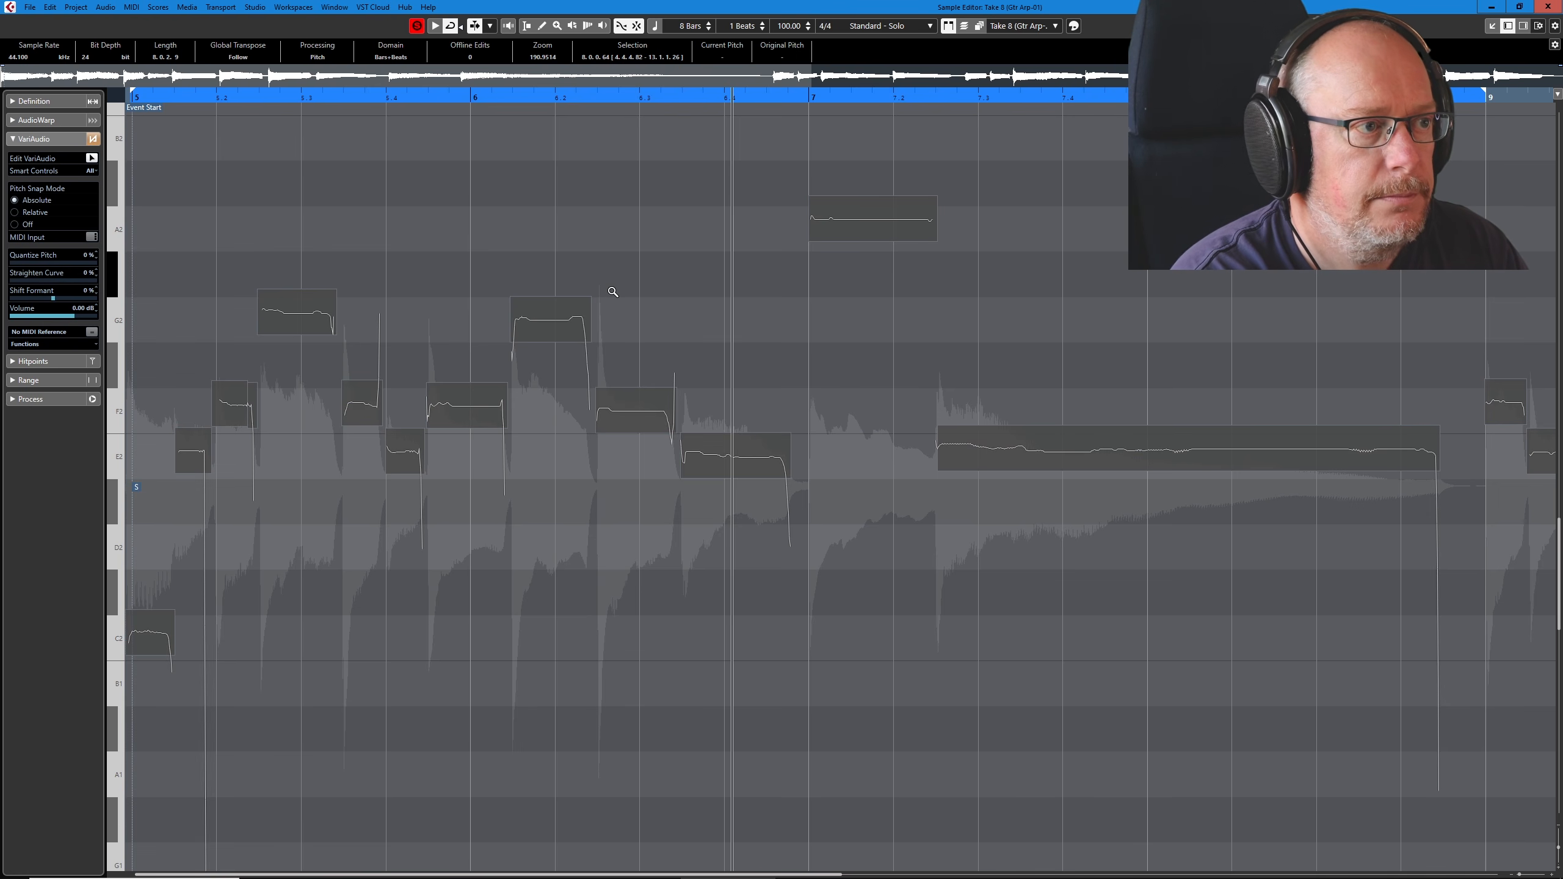
{"action": "key", "text": "q"}
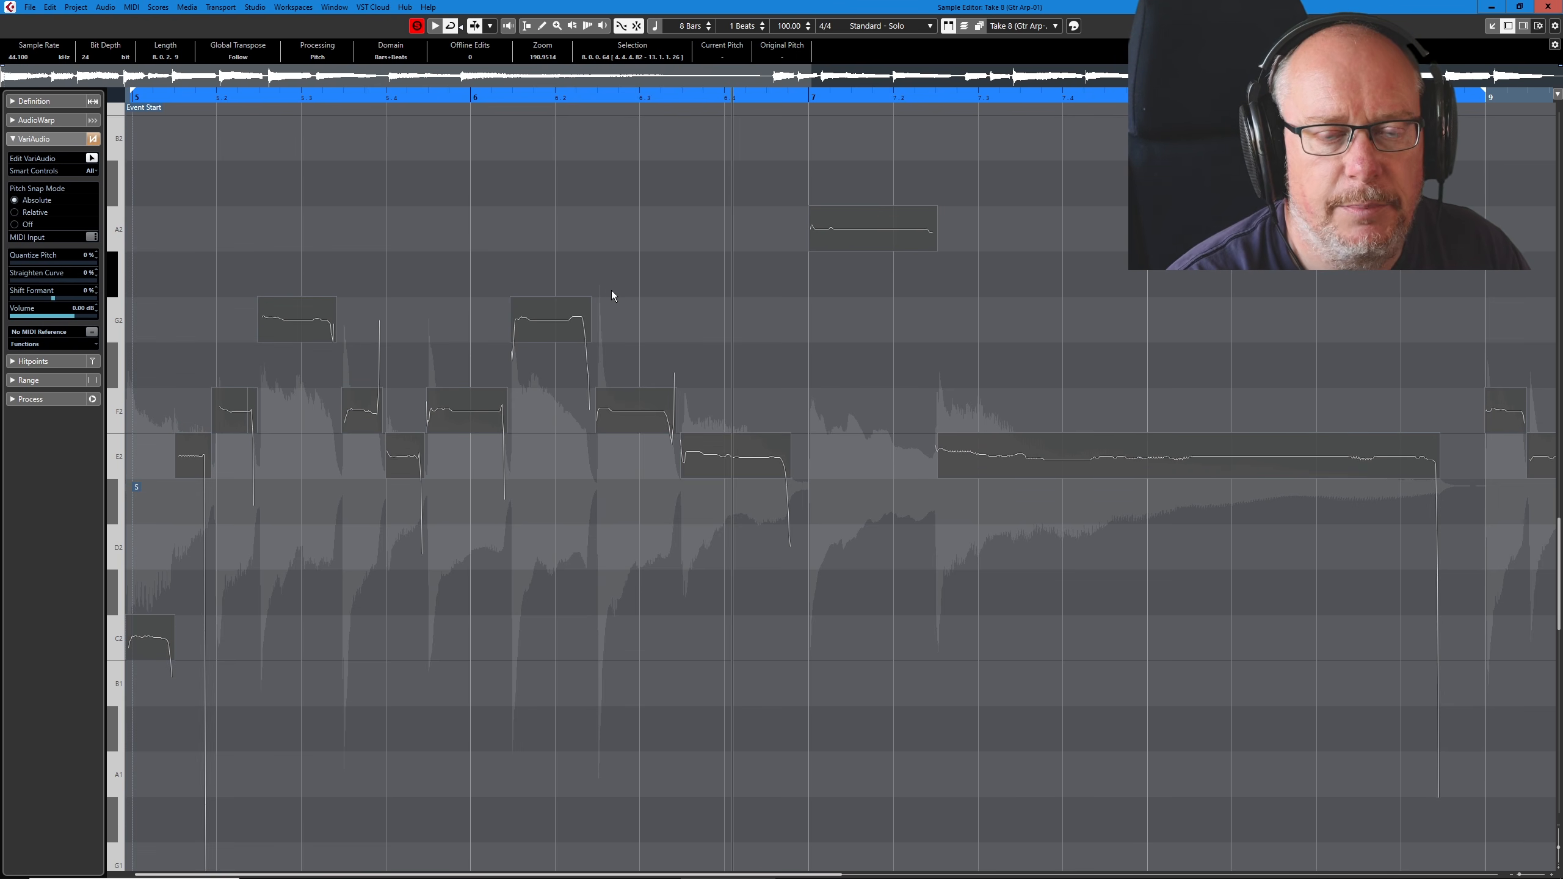
{"action": "left_click", "coordinate": [836, 349]}
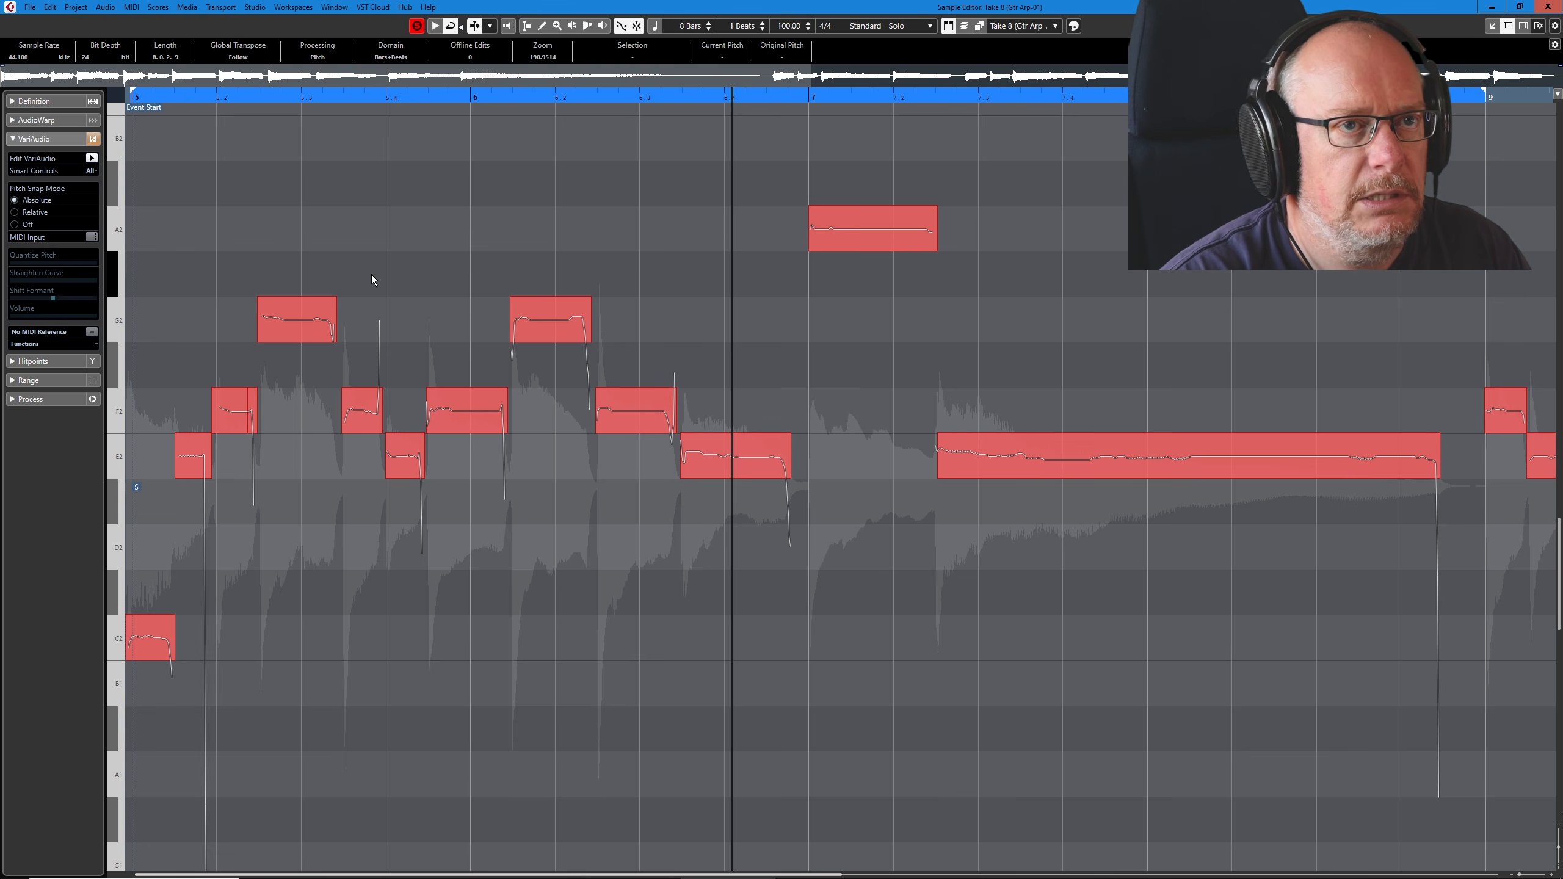
{"action": "key", "text": "space"}
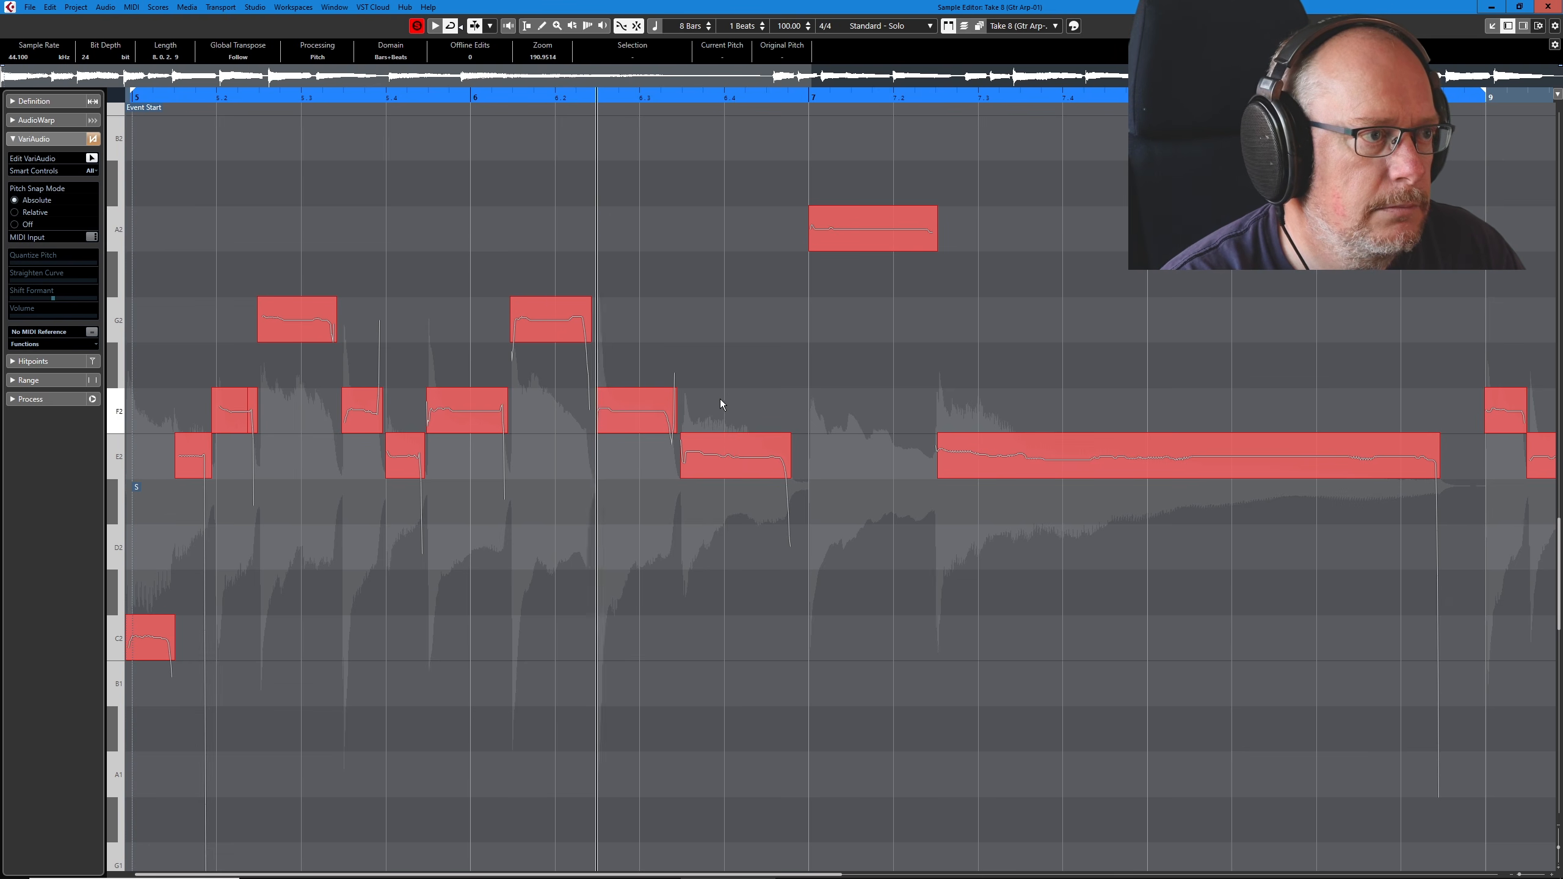
{"action": "scroll", "coordinate": [714, 392], "scroll_direction": "down", "scroll_amount": 4}
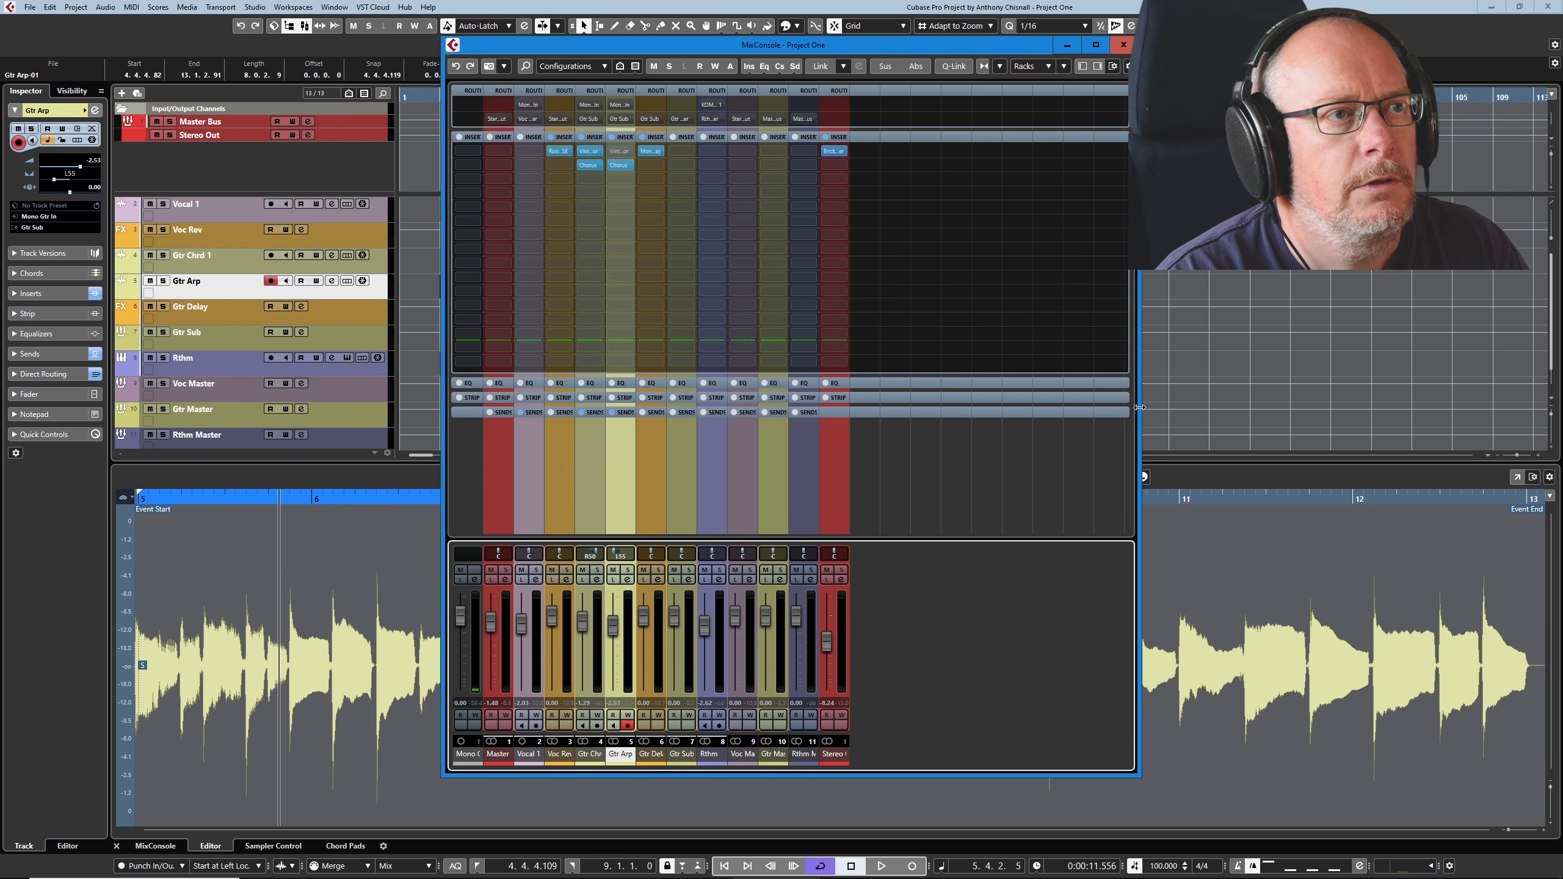
- Enlarge the MixConsole window and widen its channels until 14 fit across it
{"action": "left_click_drag", "start_coordinate": [1138, 405], "coordinate": [1297, 398]}
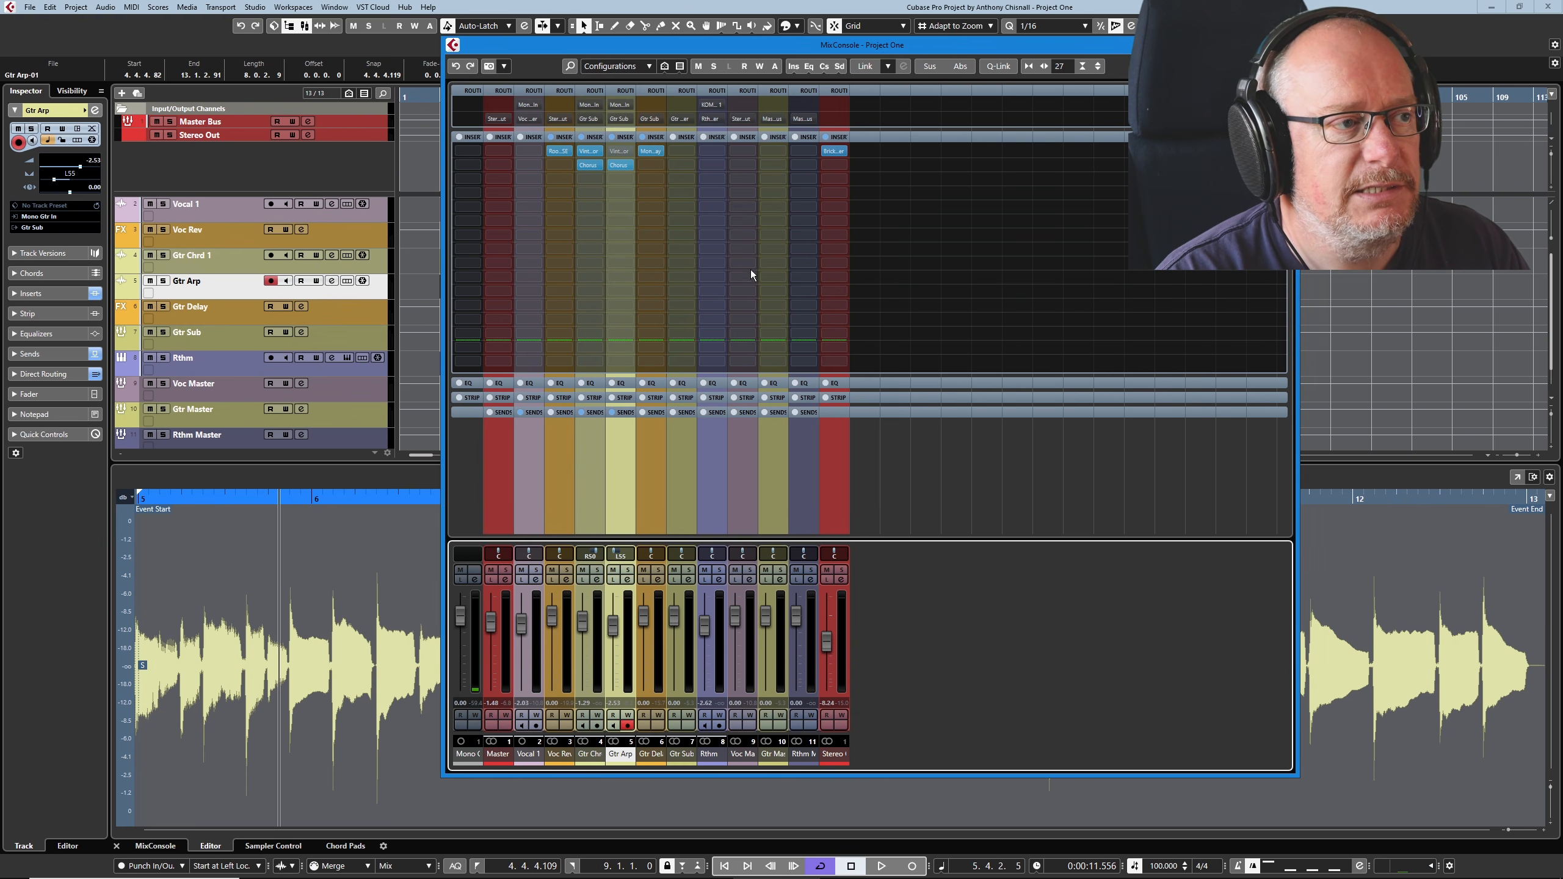
{"action": "left_click", "coordinate": [1044, 67]}
{"action": "left_click", "coordinate": [1044, 69]}
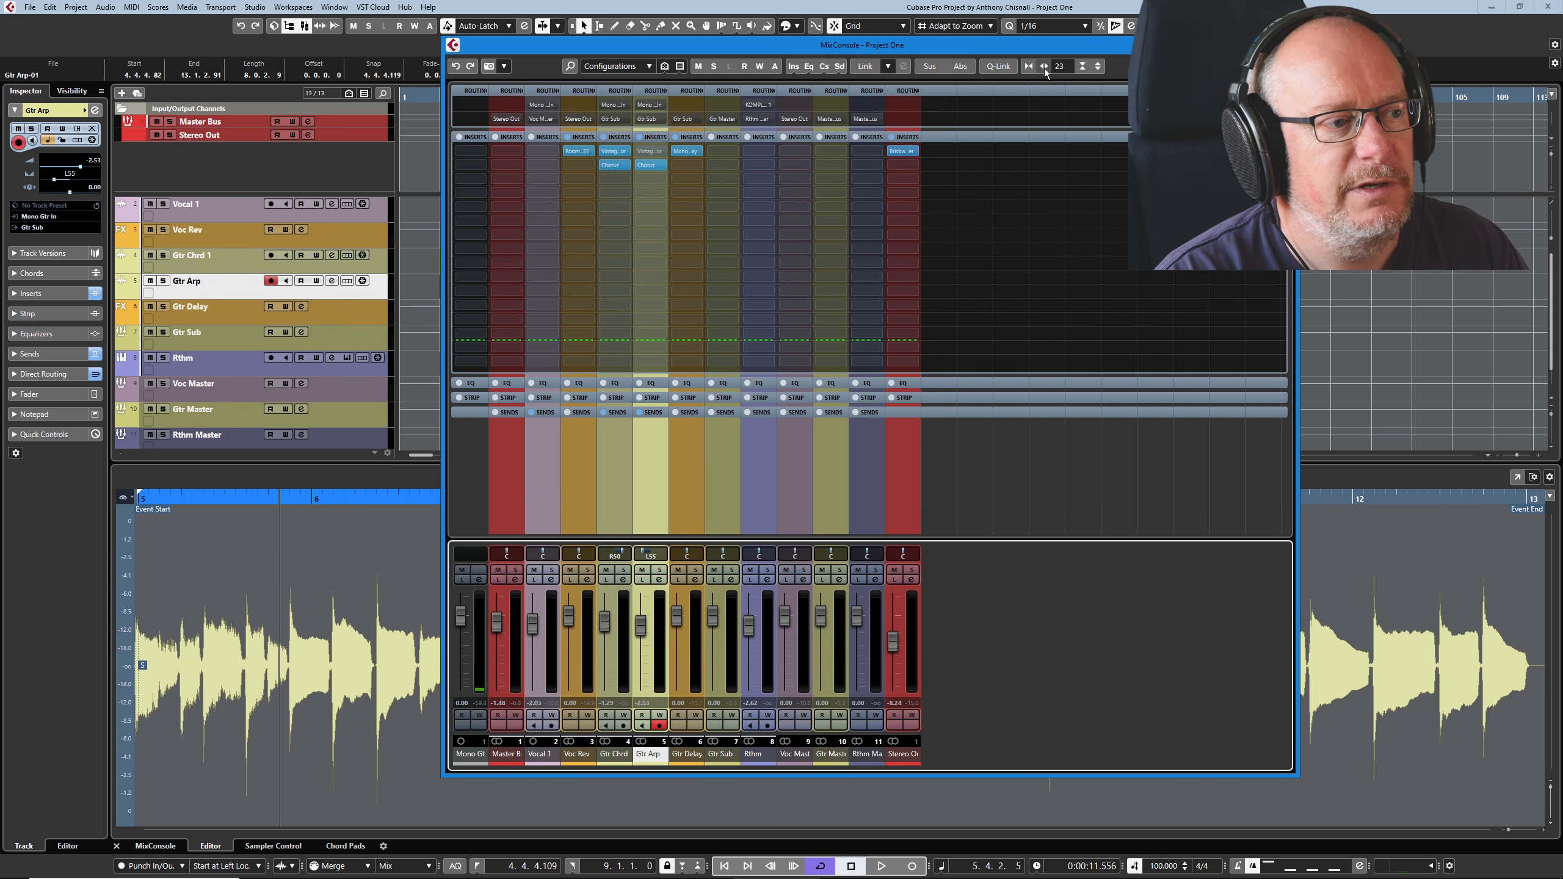
{"action": "left_click", "coordinate": [1044, 68]}
{"action": "left_click", "coordinate": [1044, 69]}
{"action": "left_click", "coordinate": [1044, 68]}
{"action": "left_click", "coordinate": [1044, 69]}
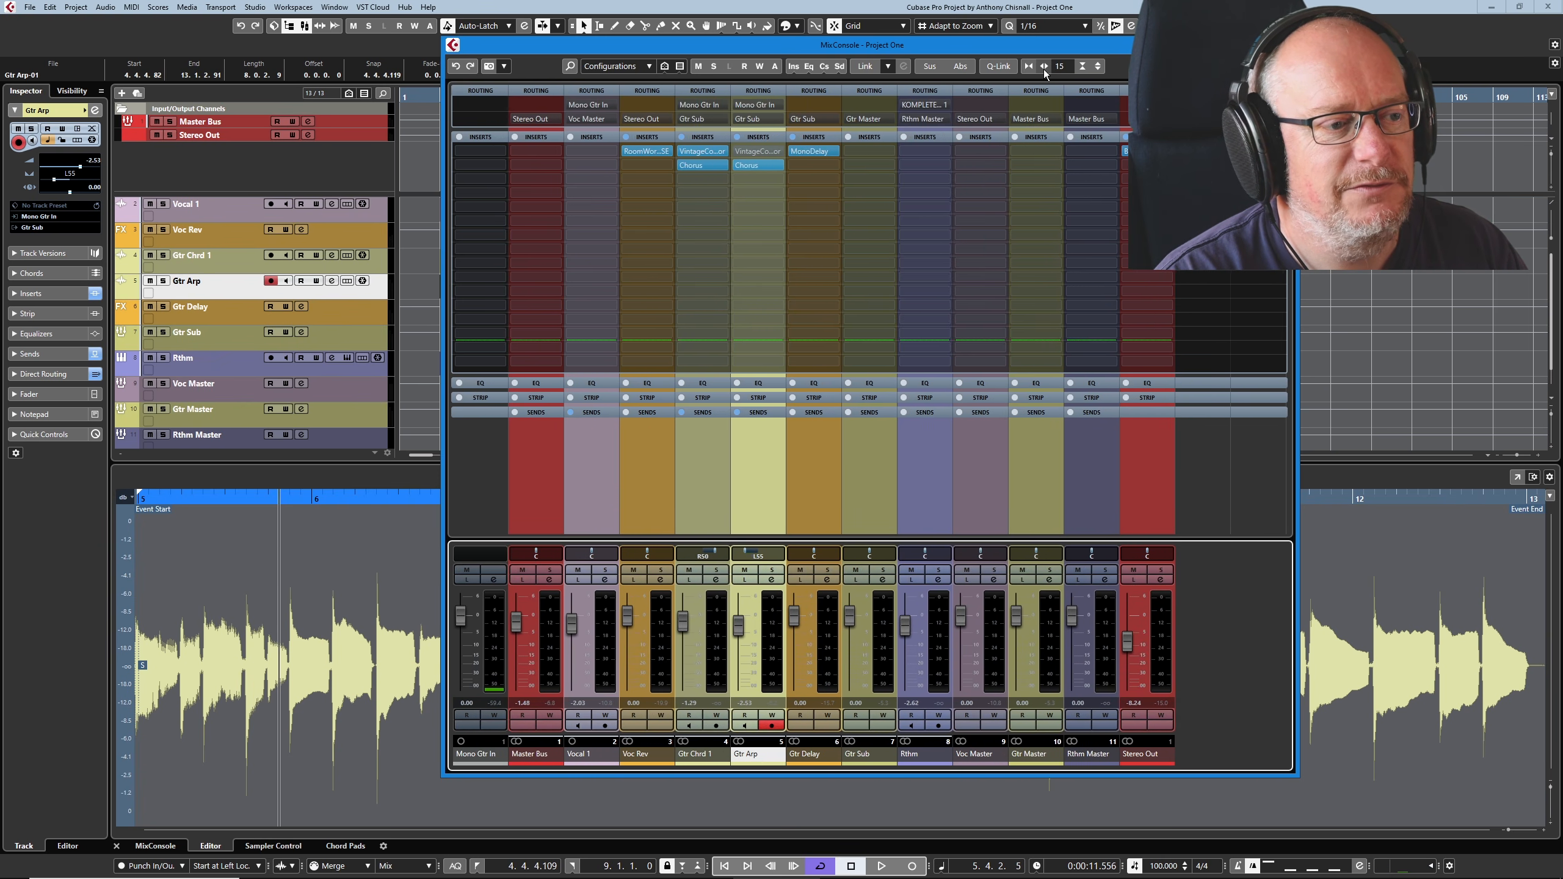
{"action": "left_click", "coordinate": [1044, 68]}
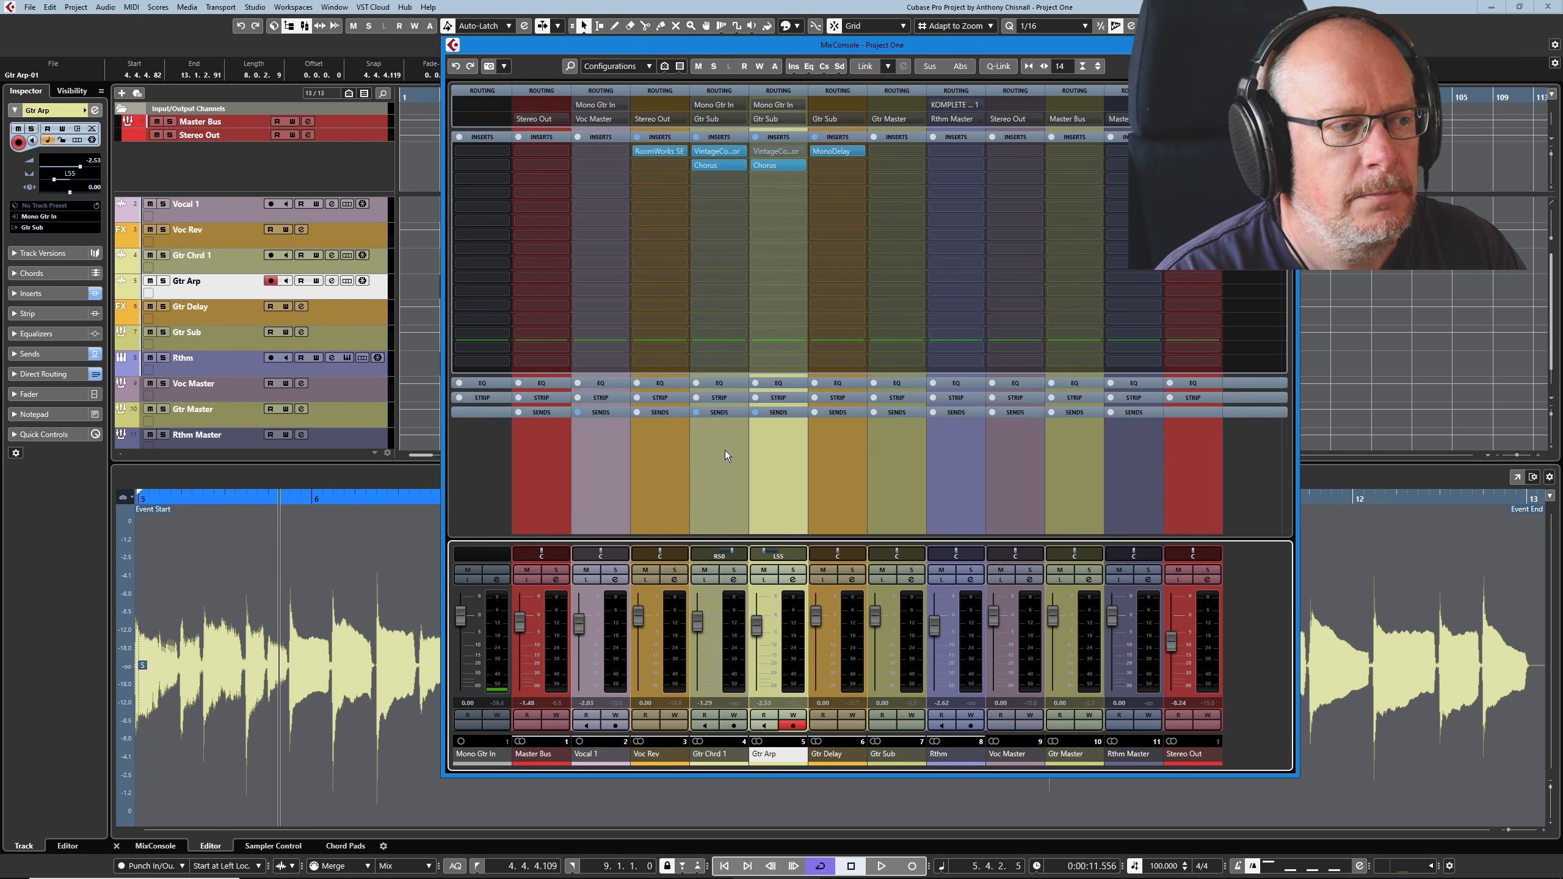
- Show the sends in the MixConsole, switch off the Gtr Delay send on the Gtr Arp channel, and close the mixer
{"action": "left_click", "coordinate": [782, 412]}
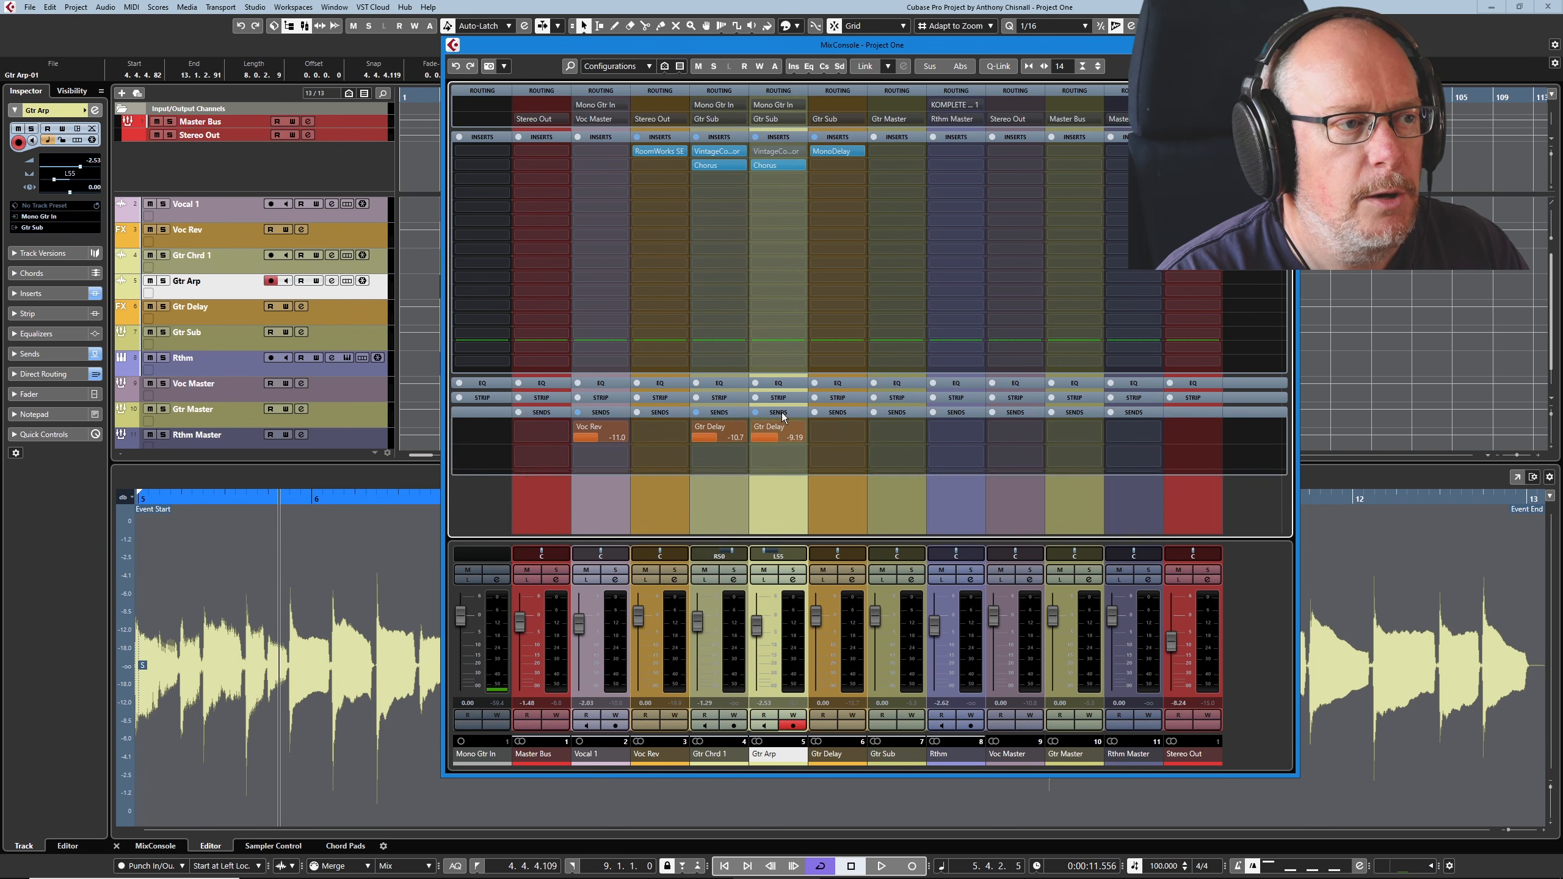
{"action": "left_click", "coordinate": [757, 340]}
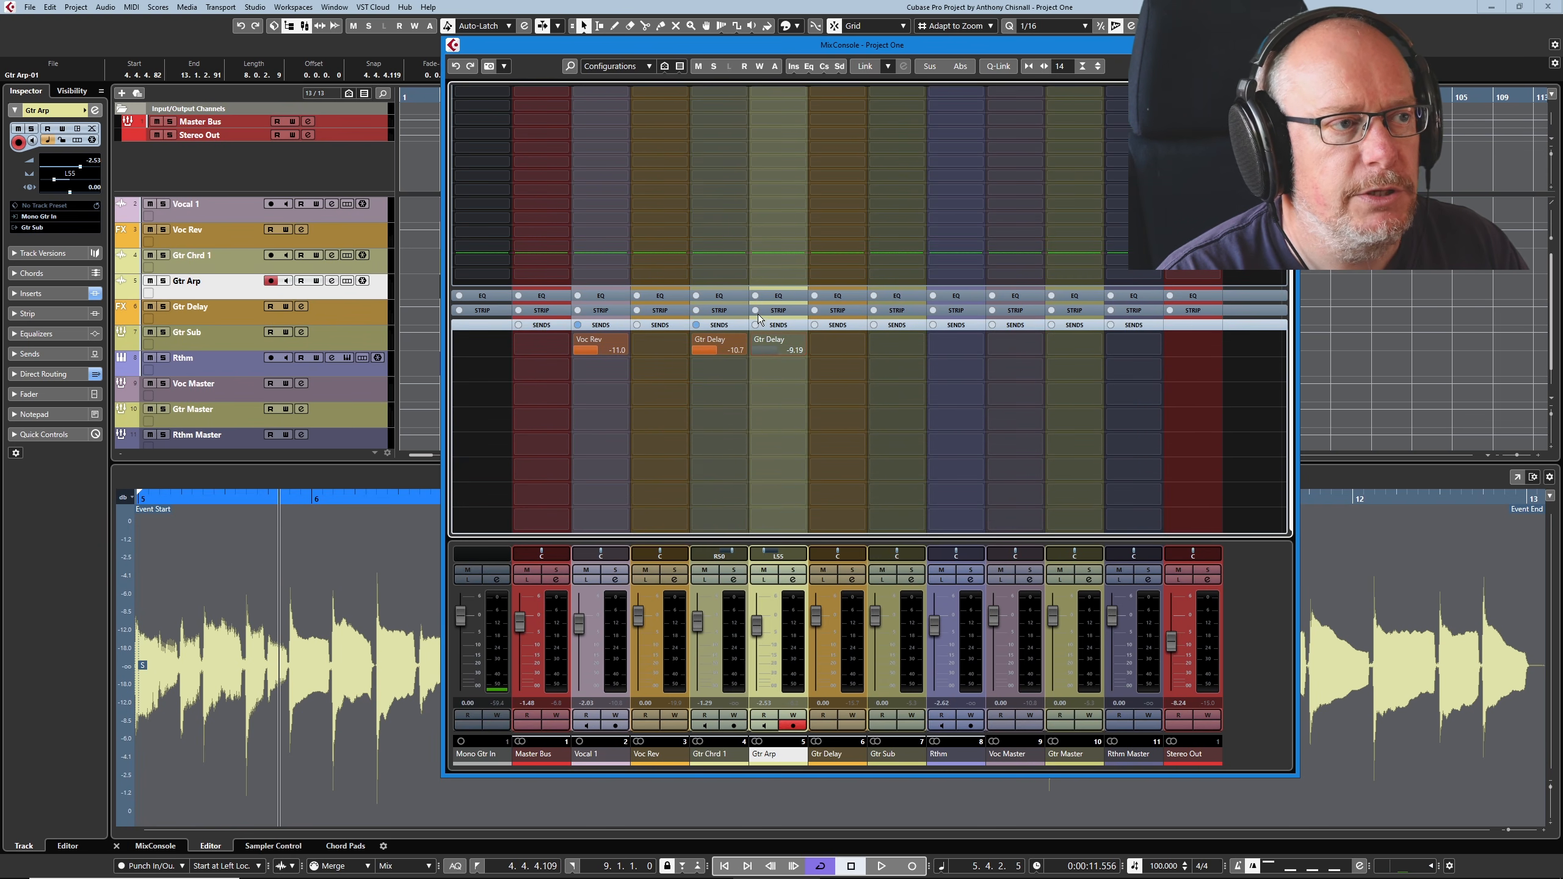
{"action": "key", "text": "F3"}
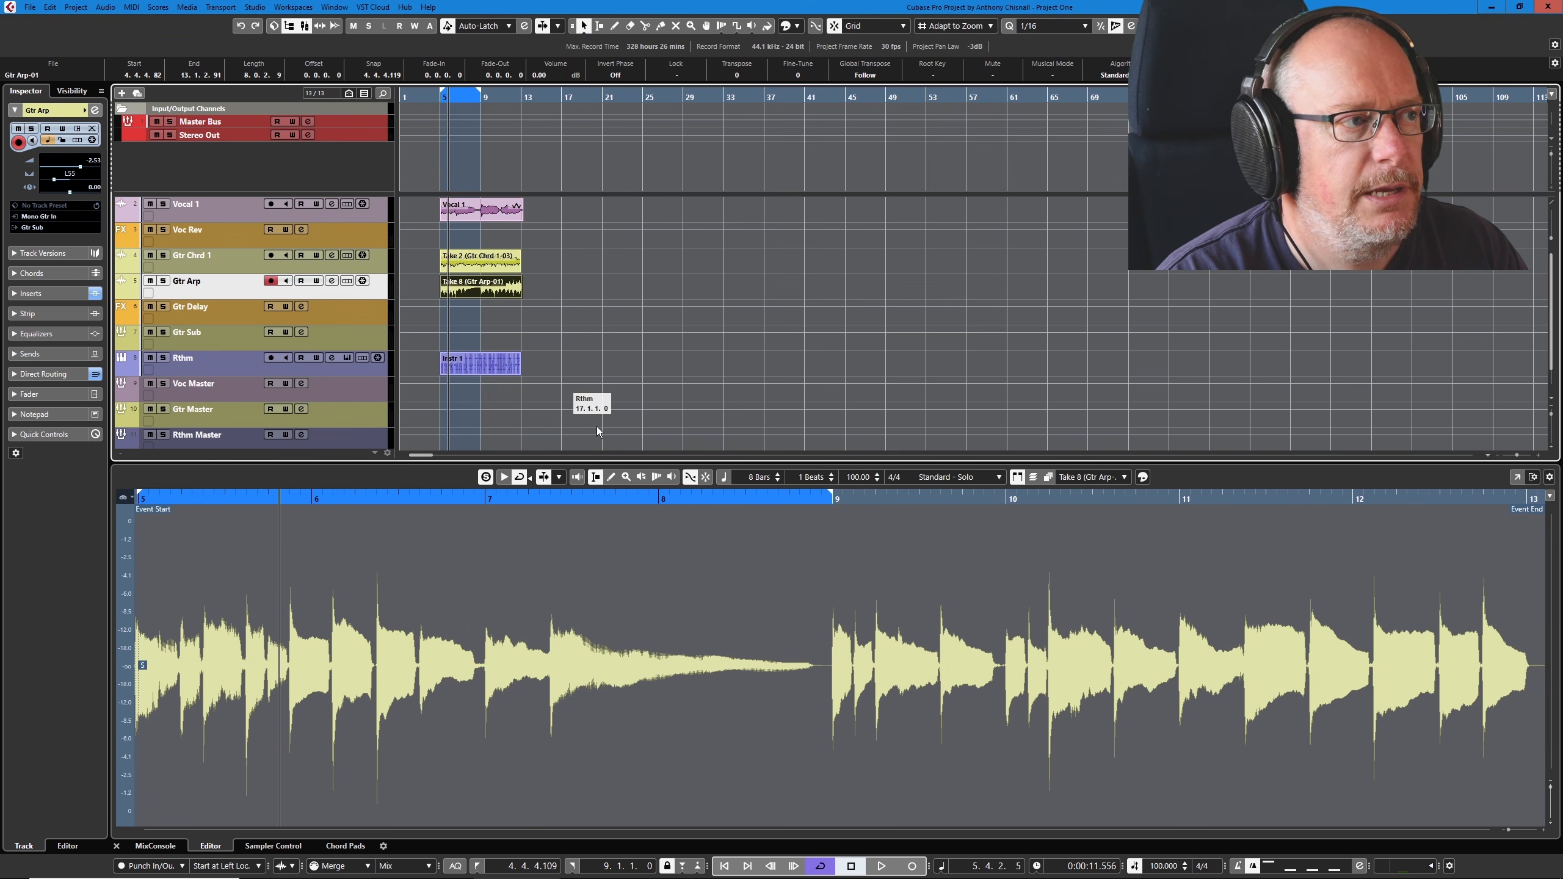
- Reopen the guitar arpeggio in a separate Sample Editor window and select all its G2 segments
{"action": "left_click", "coordinate": [1517, 479]}
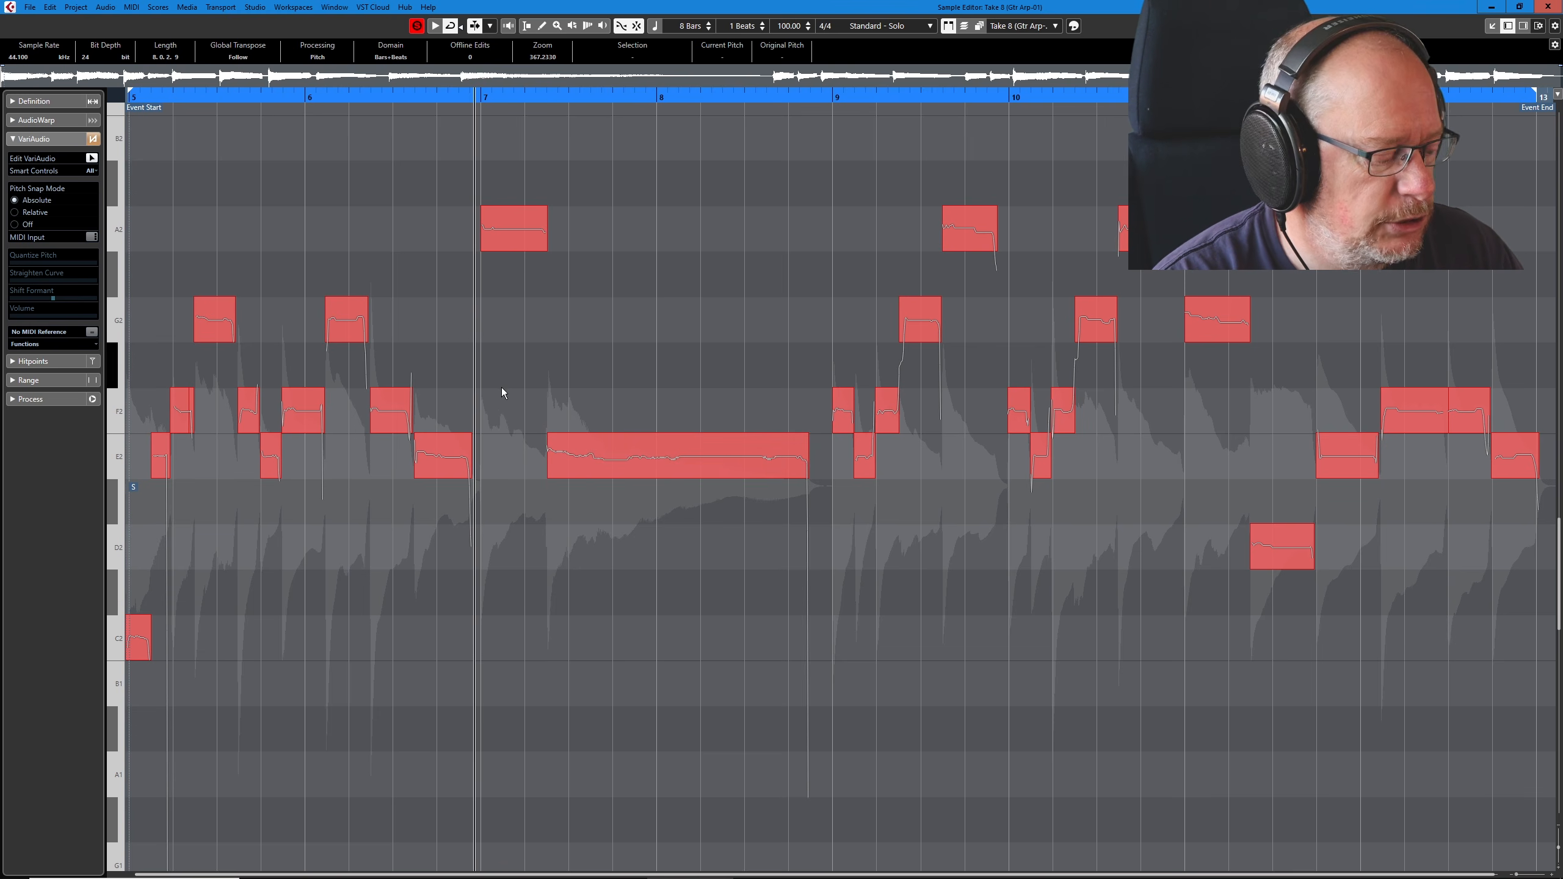
{"action": "left_click", "coordinate": [210, 335]}
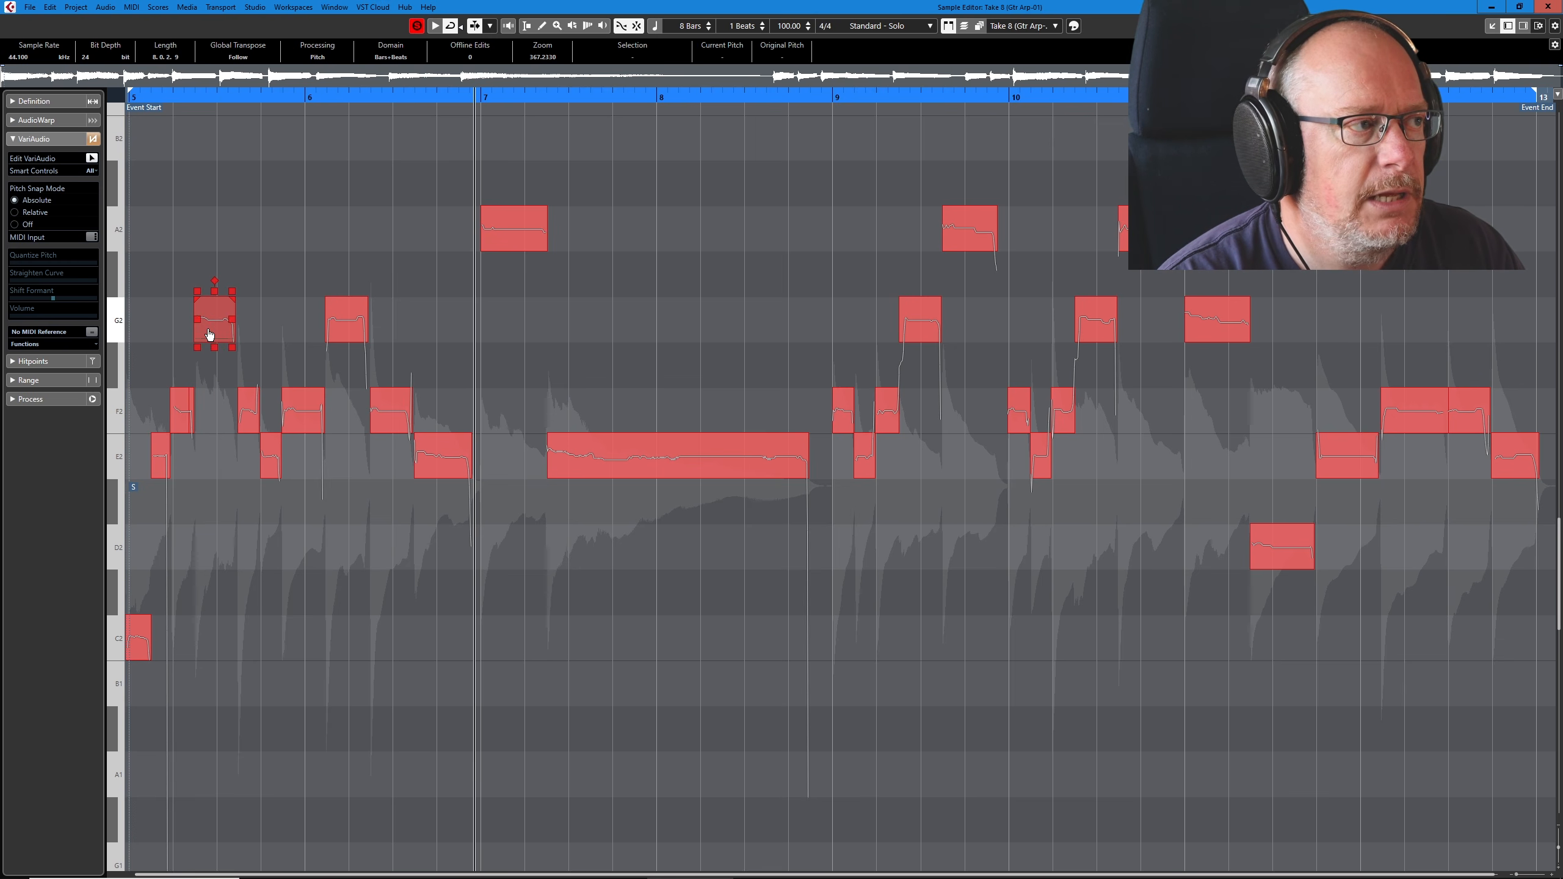
{"action": "double_click", "coordinate": [210, 335], "text": "shift"}
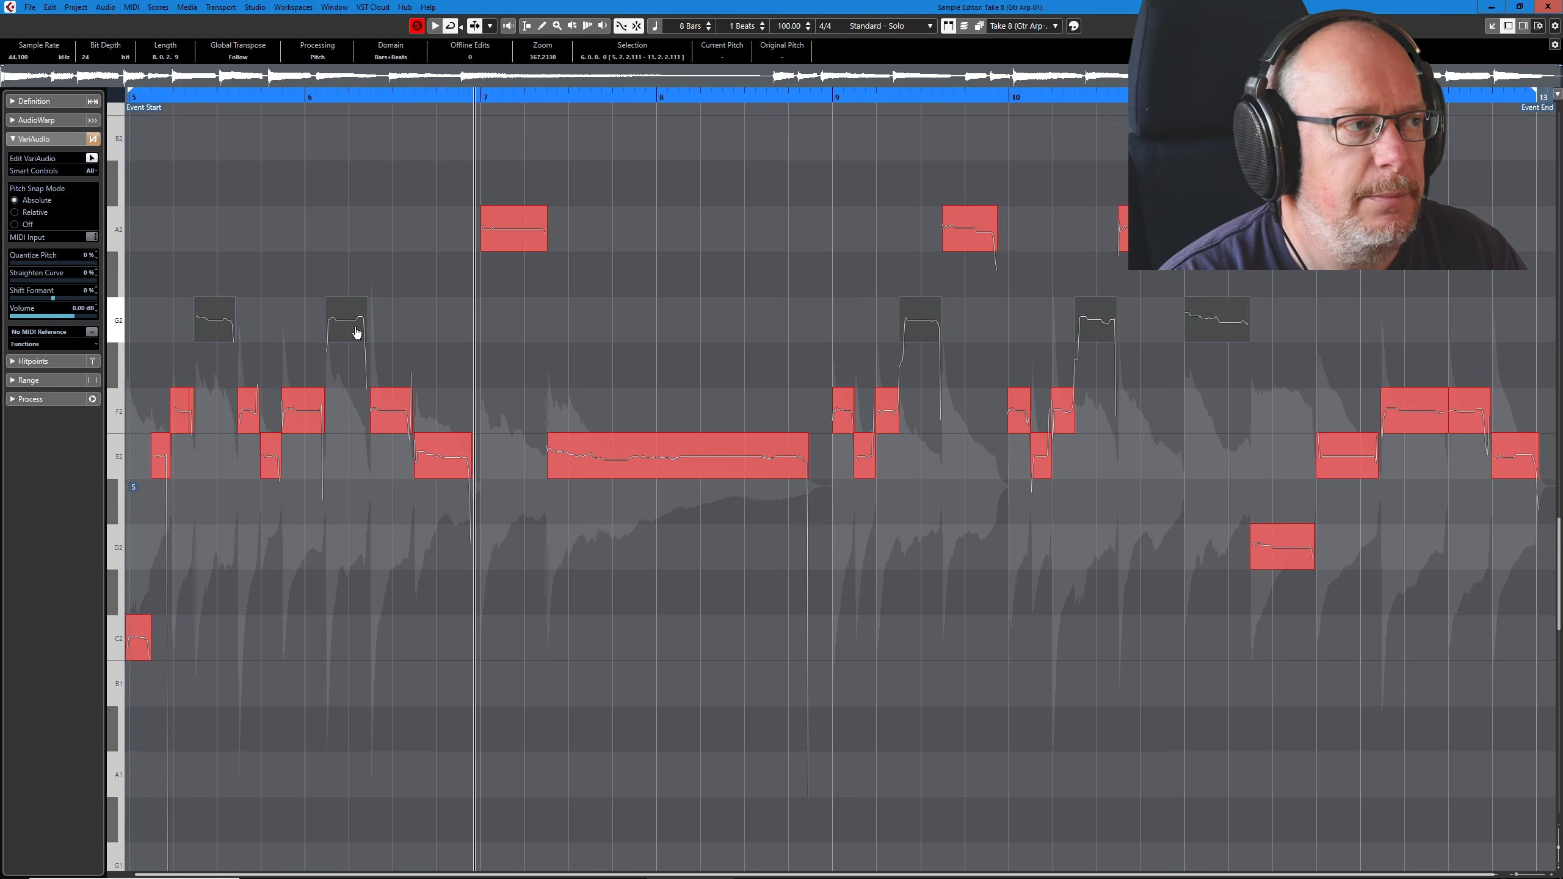
- Clear the G2 segment selection and flatten the guitar arpeggio's realtime processing with the Realtime algorithm preset
{"action": "mouse_move", "coordinate": [355, 332]}
{"action": "left_mouse_down"}
{"action": "mouse_move", "coordinate": [344, 287]}
{"action": "mouse_move", "coordinate": [342, 338]}
{"action": "left_mouse_up"}
{"action": "left_click", "coordinate": [429, 315]}
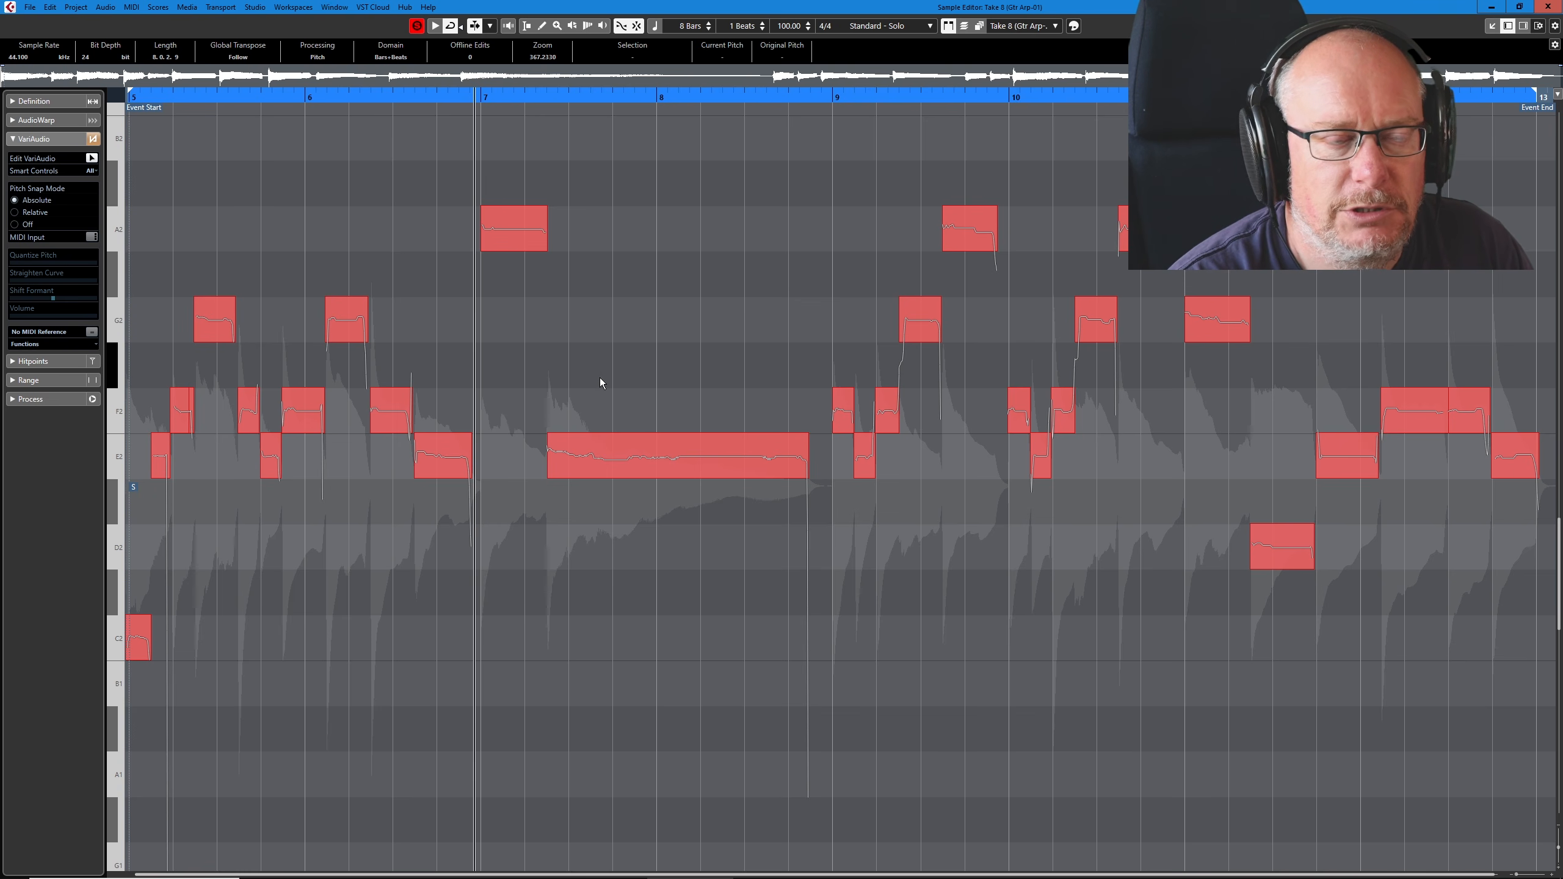
{"action": "left_click", "coordinate": [94, 343]}
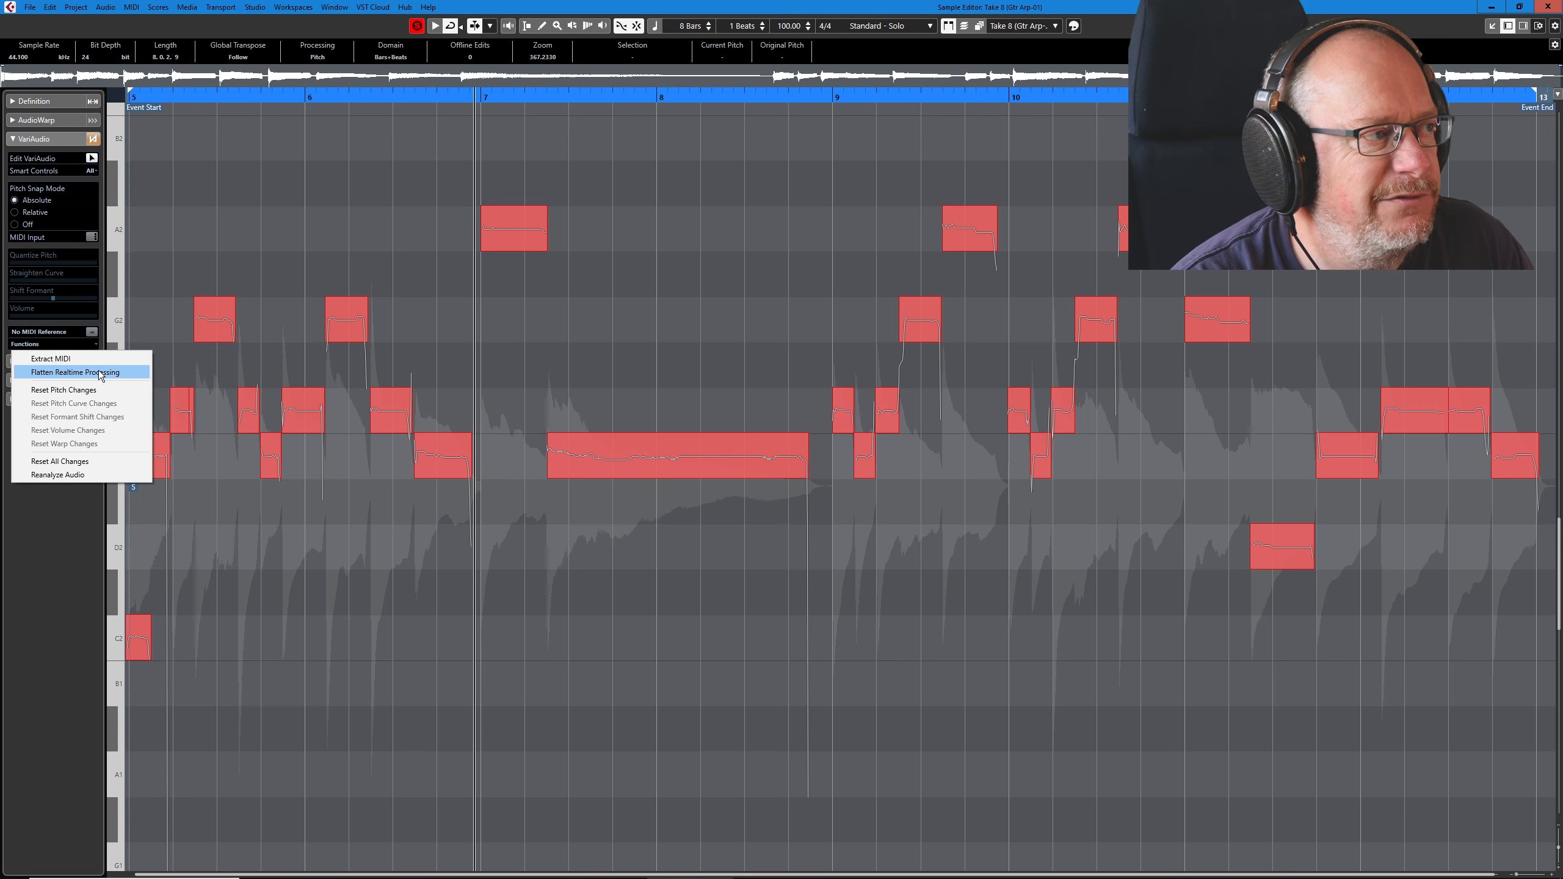
{"action": "left_click", "coordinate": [90, 373]}
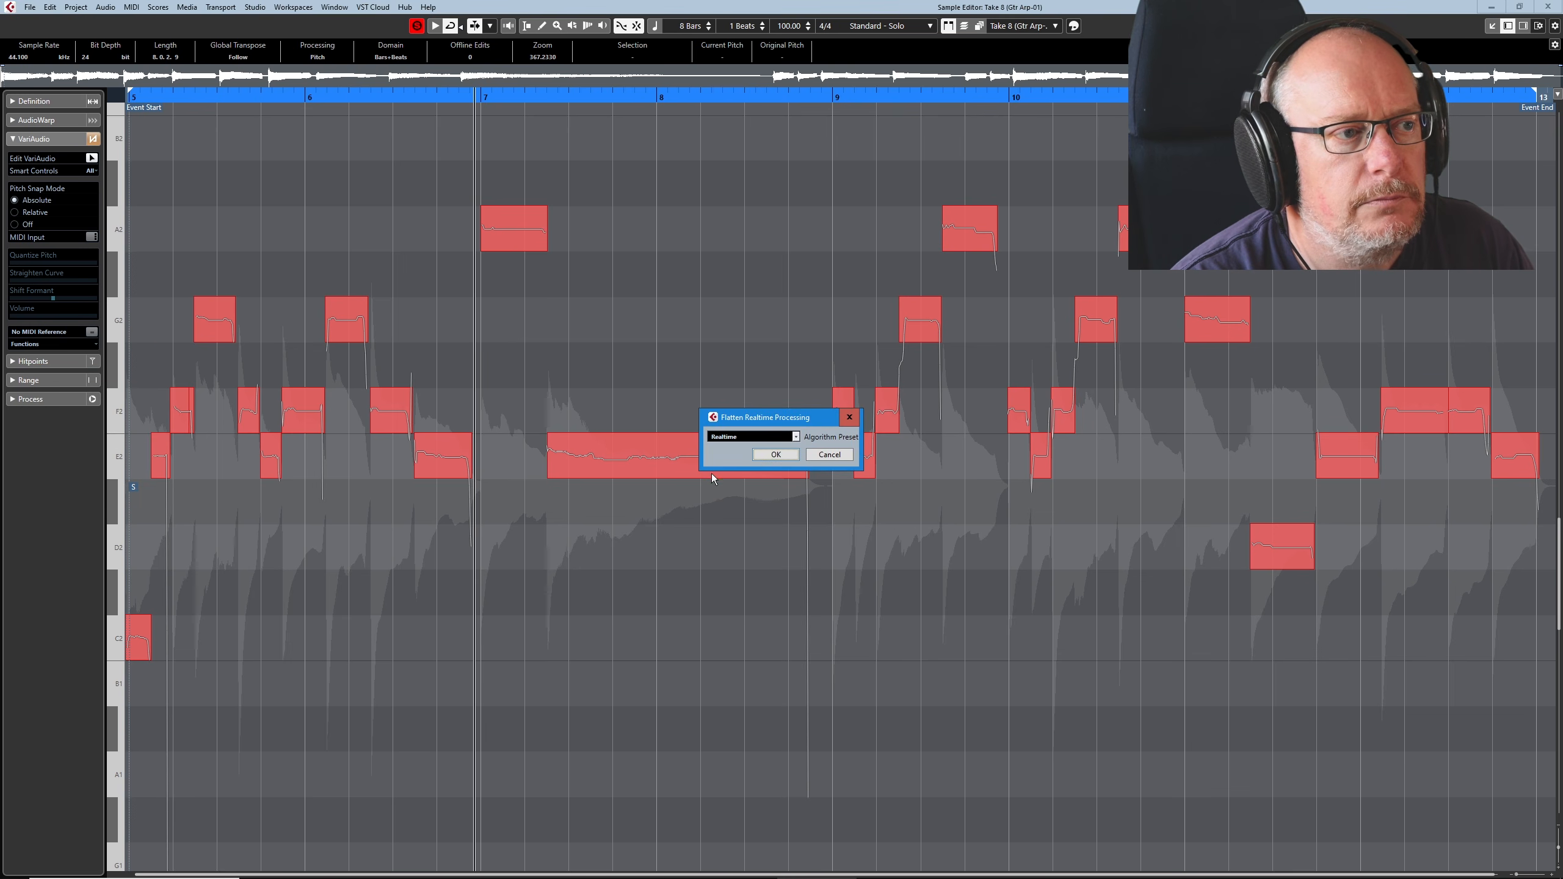
{"action": "left_click", "coordinate": [796, 437]}
{"action": "left_click", "coordinate": [796, 437]}
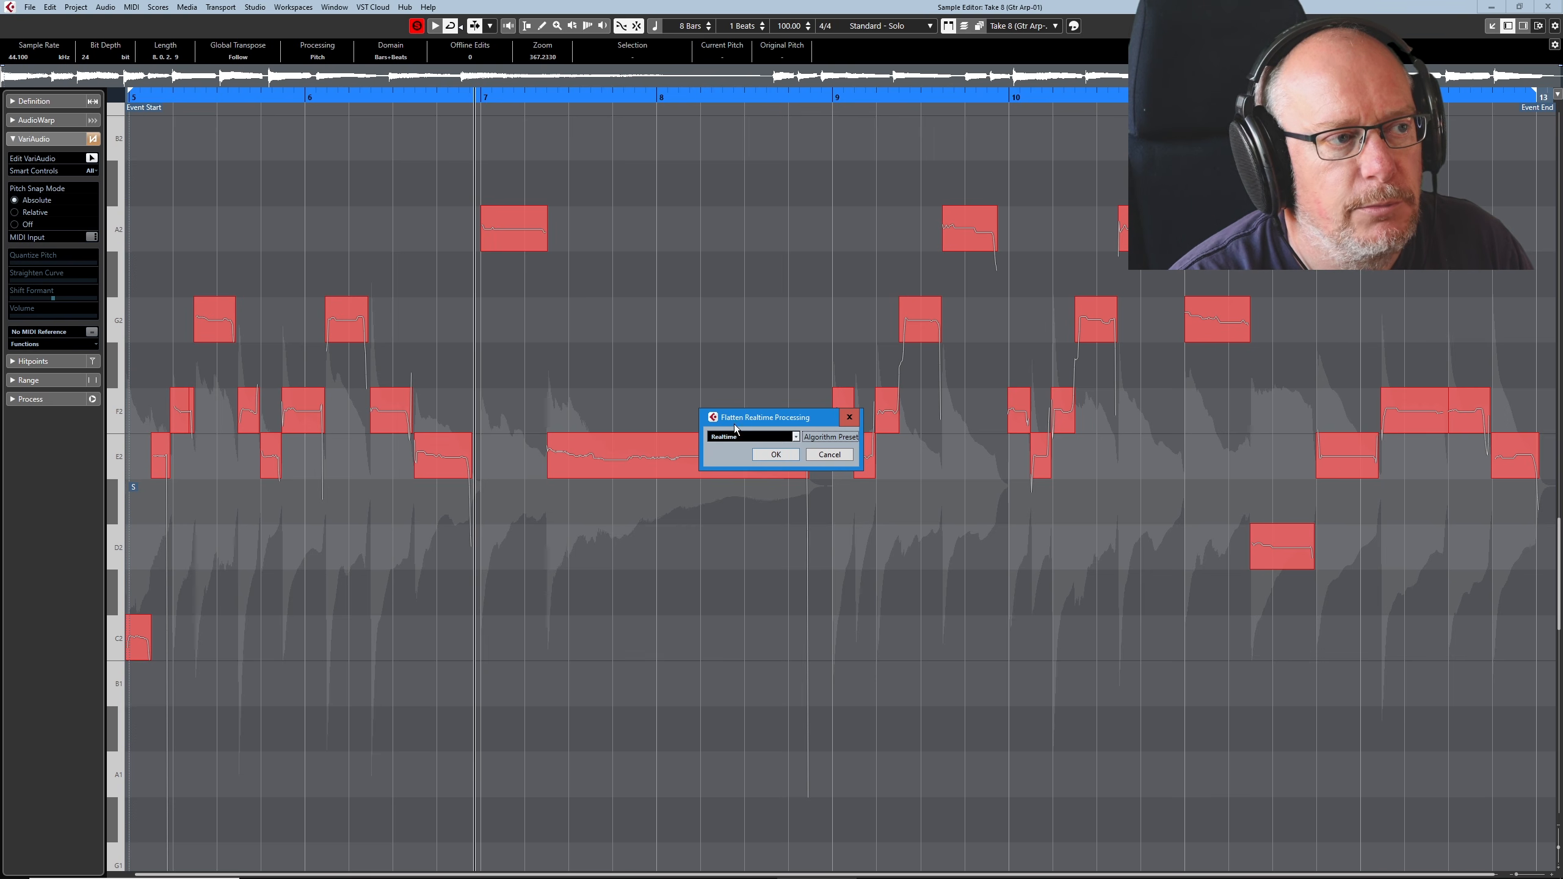
{"action": "left_click", "coordinate": [773, 455]}
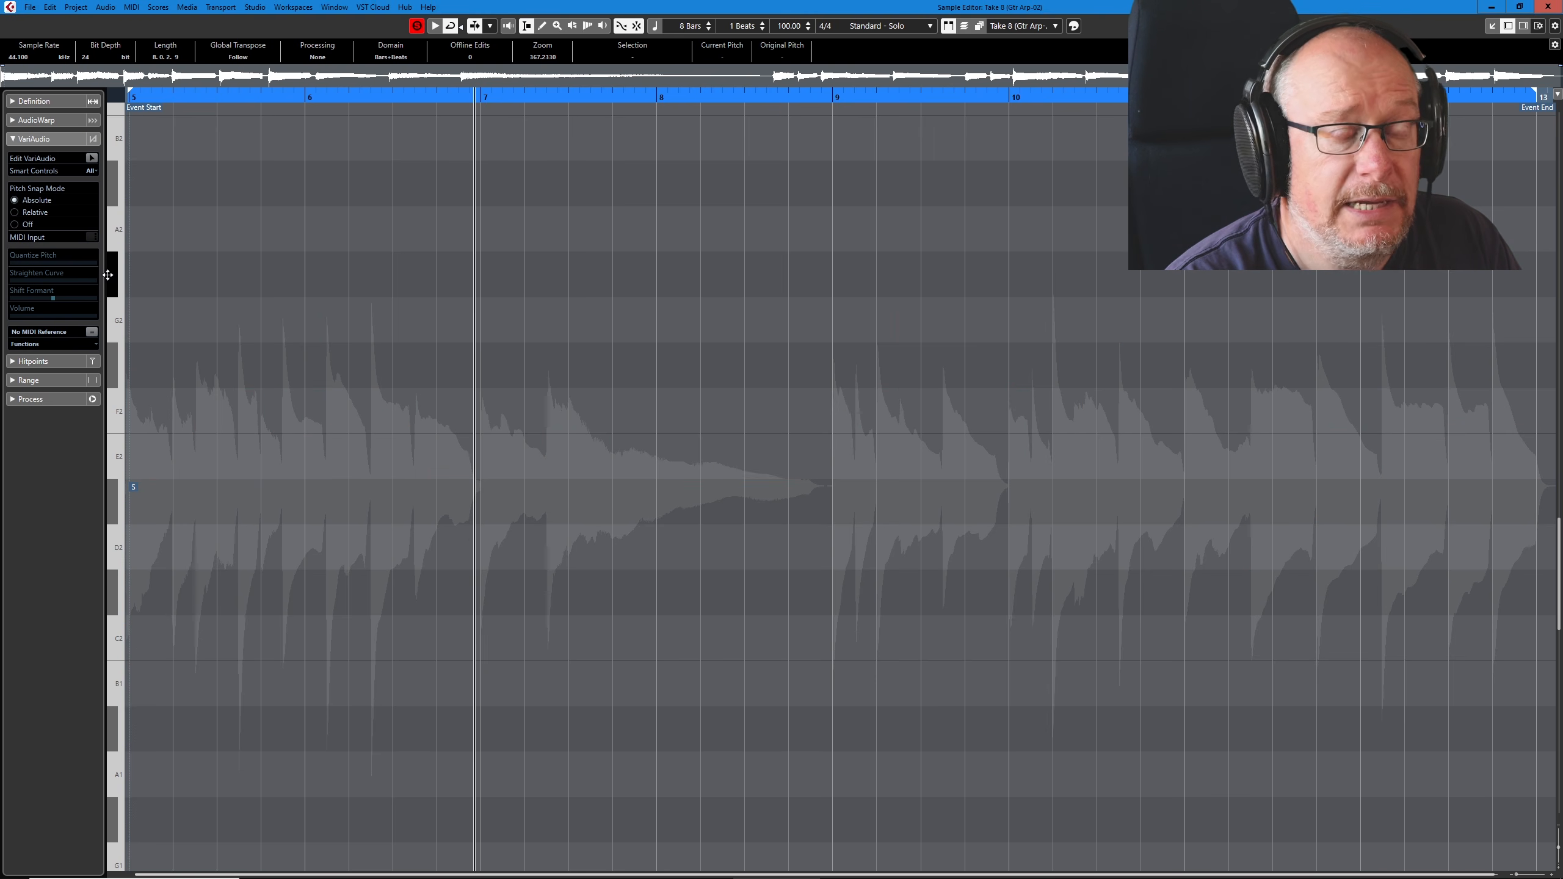
- Turn VariAudio editing back on for the flattened guitar arpeggio and bring its segments into view
{"action": "left_click", "coordinate": [91, 158]}
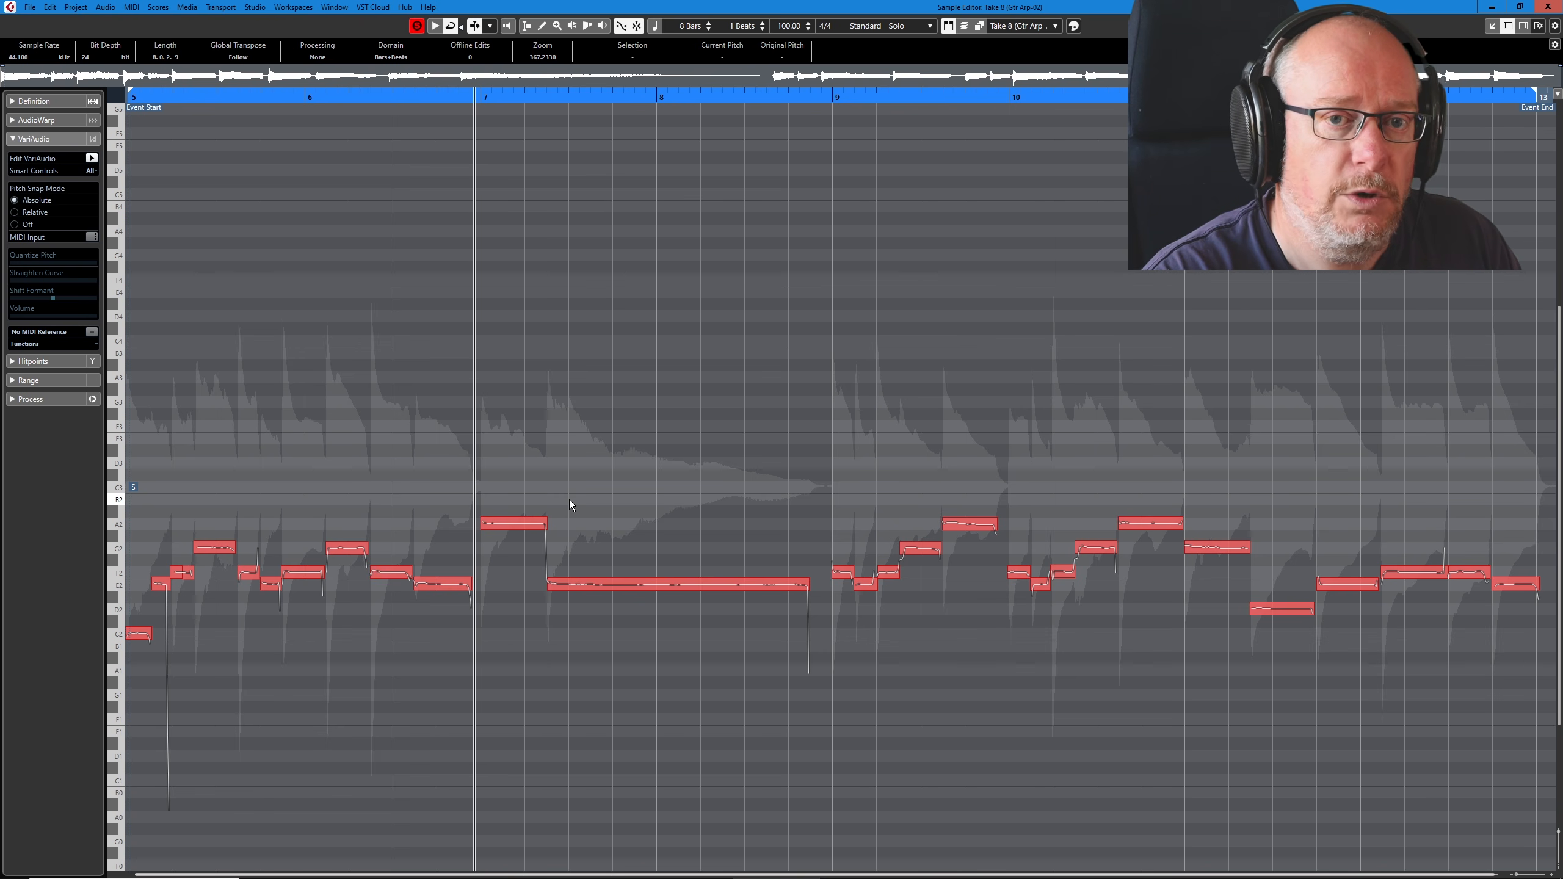
{"action": "scroll", "coordinate": [569, 500], "scroll_direction": "down", "scroll_amount": 5}
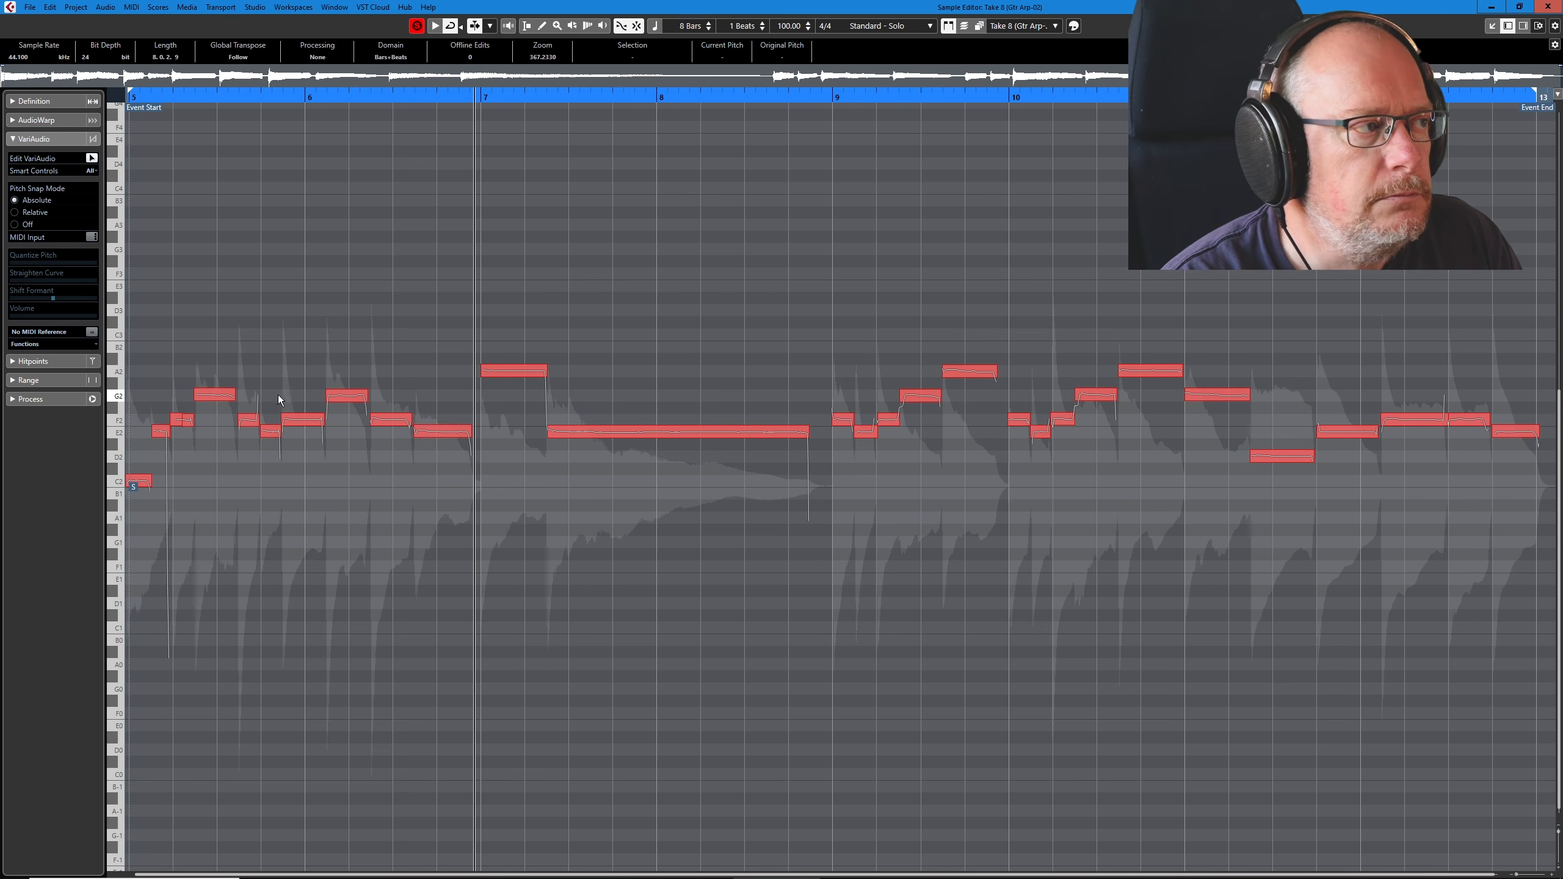
{"action": "key", "text": "h"}
{"action": "key", "text": "shift+h"}
{"action": "key", "text": "shift+h"}
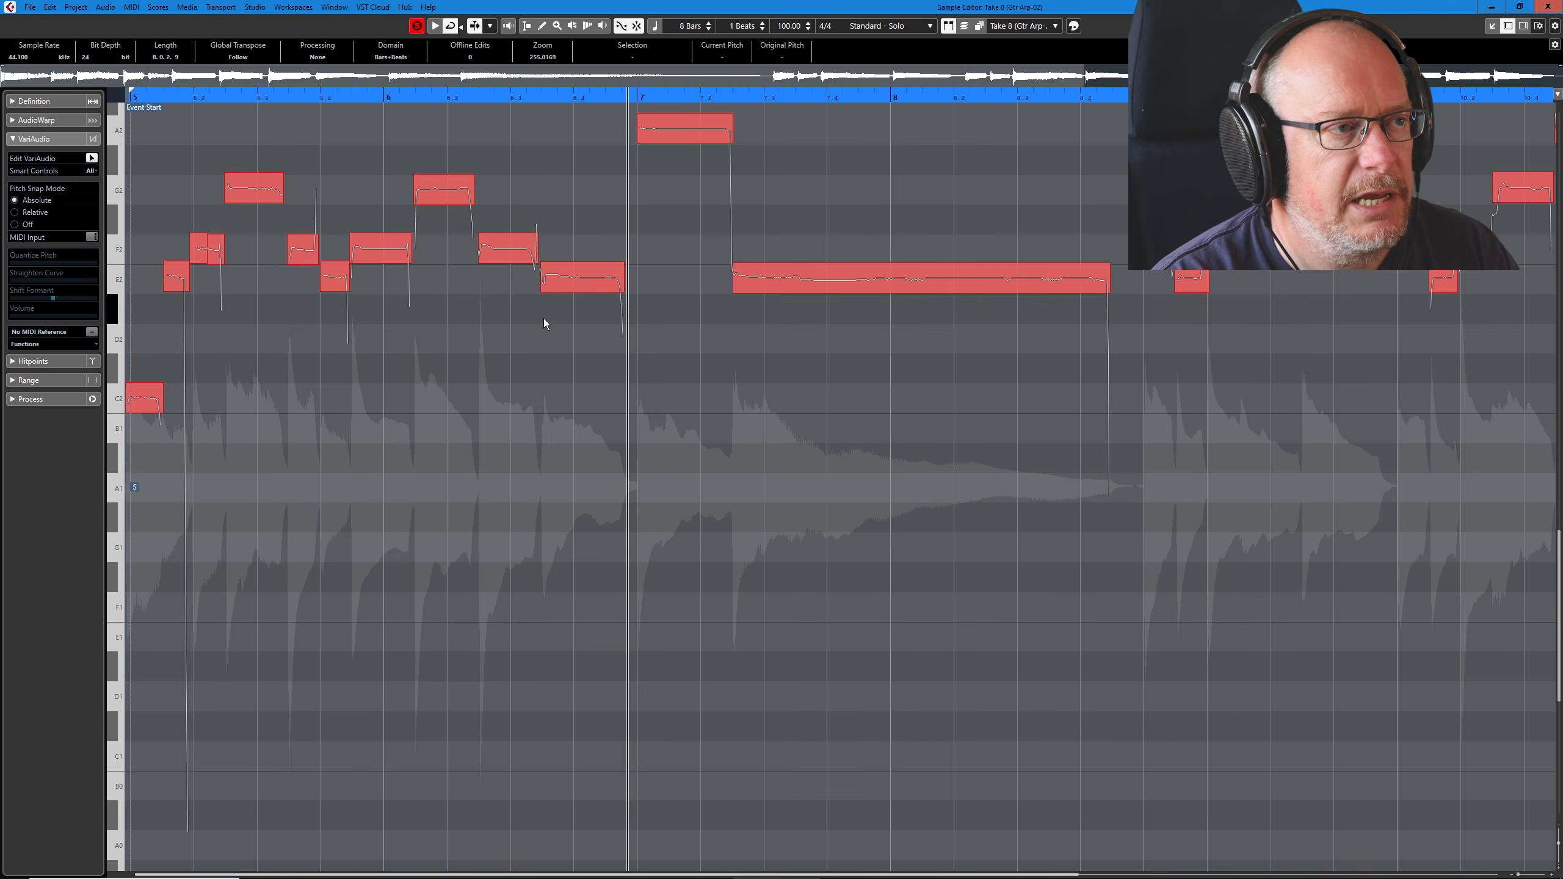
{"action": "key", "text": "shift+h"}
{"action": "key", "text": "g"}
- Warp the start of the long E2 segment in bar 7 slightly later and show its warp markers with Free Warp
{"action": "left_click", "coordinate": [550, 445]}
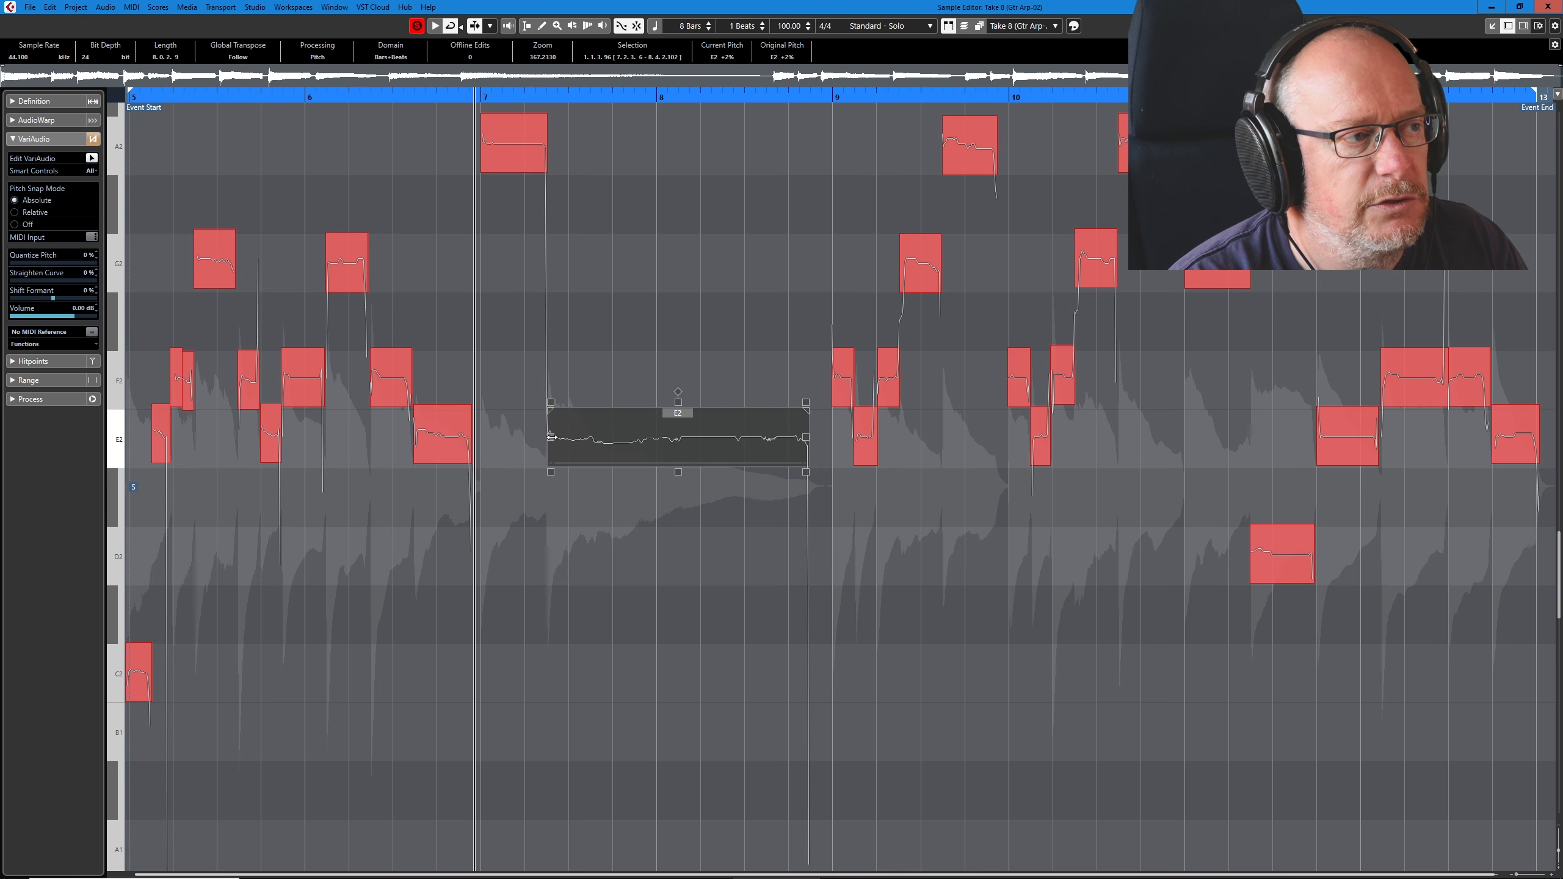
{"action": "left_click_drag", "start_coordinate": [551, 437], "coordinate": [556, 438]}
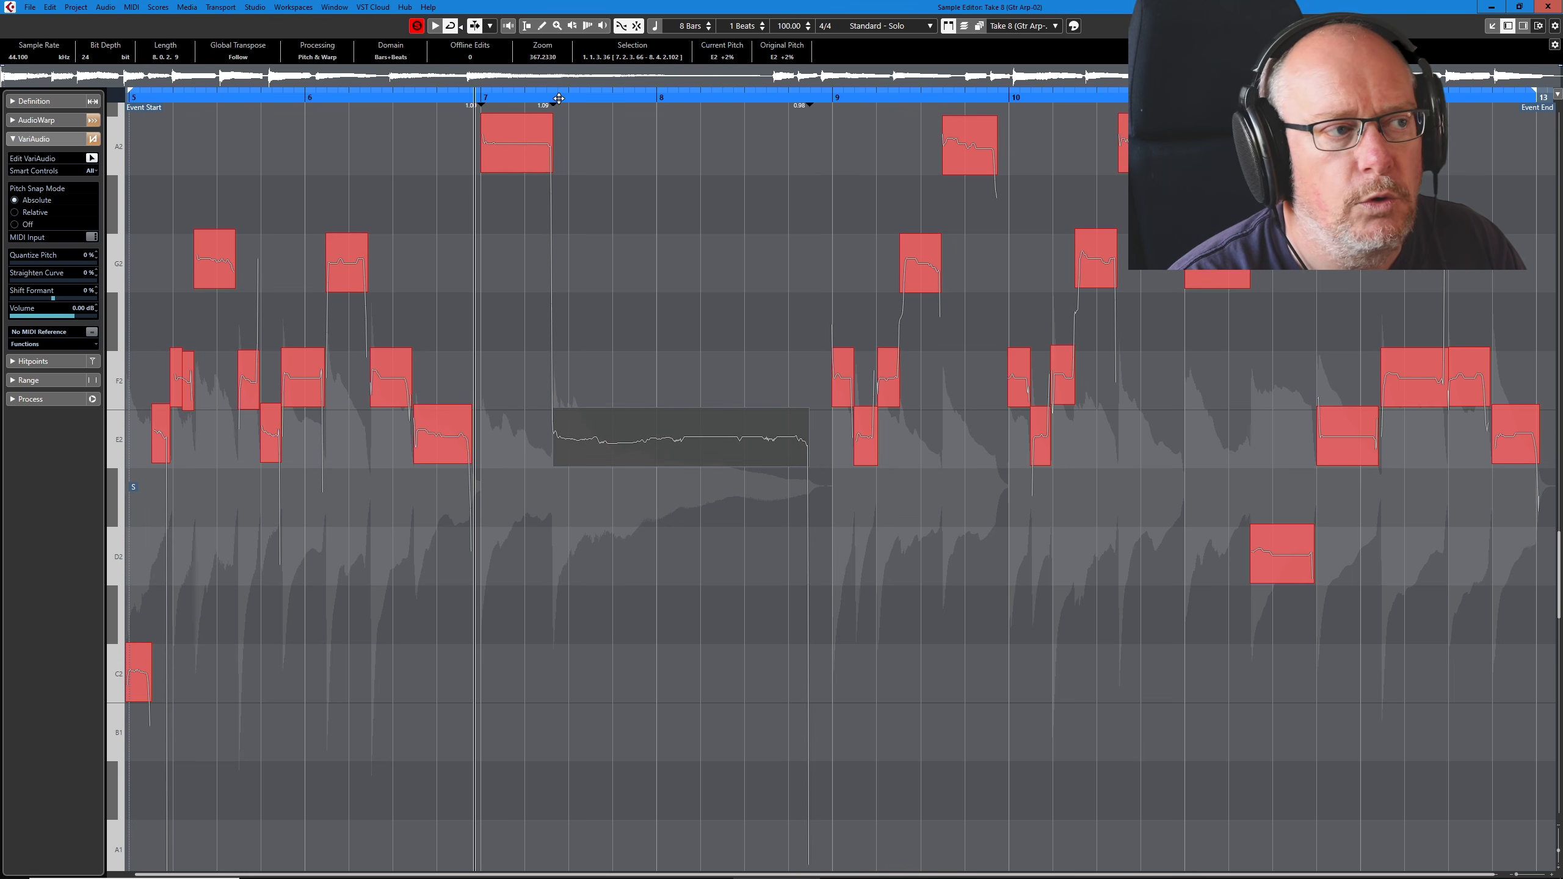
{"action": "left_click", "coordinate": [43, 120]}
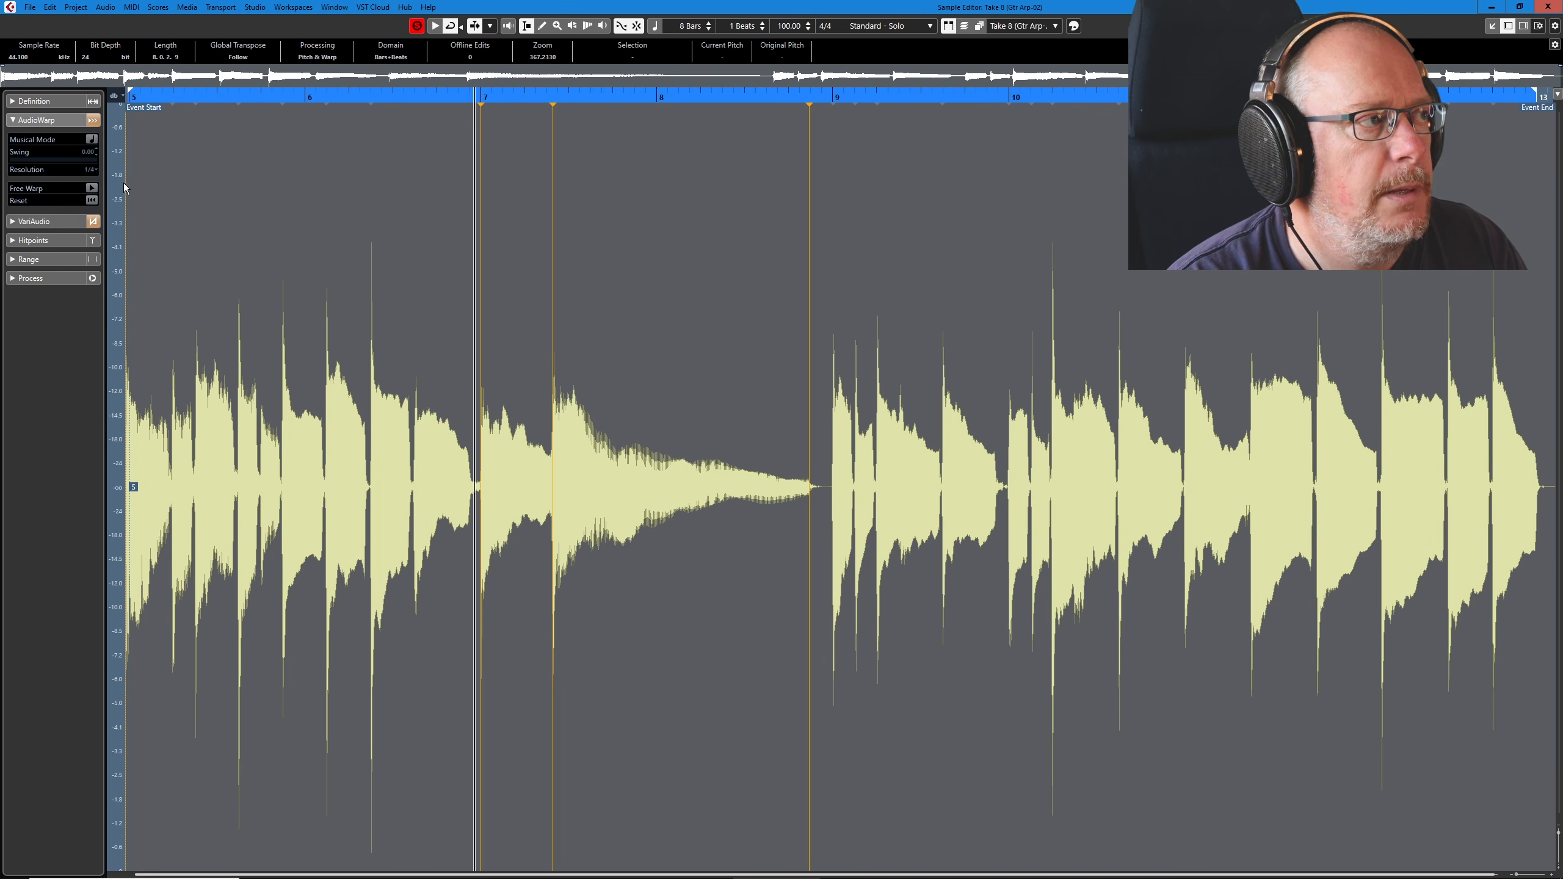
{"action": "left_click", "coordinate": [92, 188]}
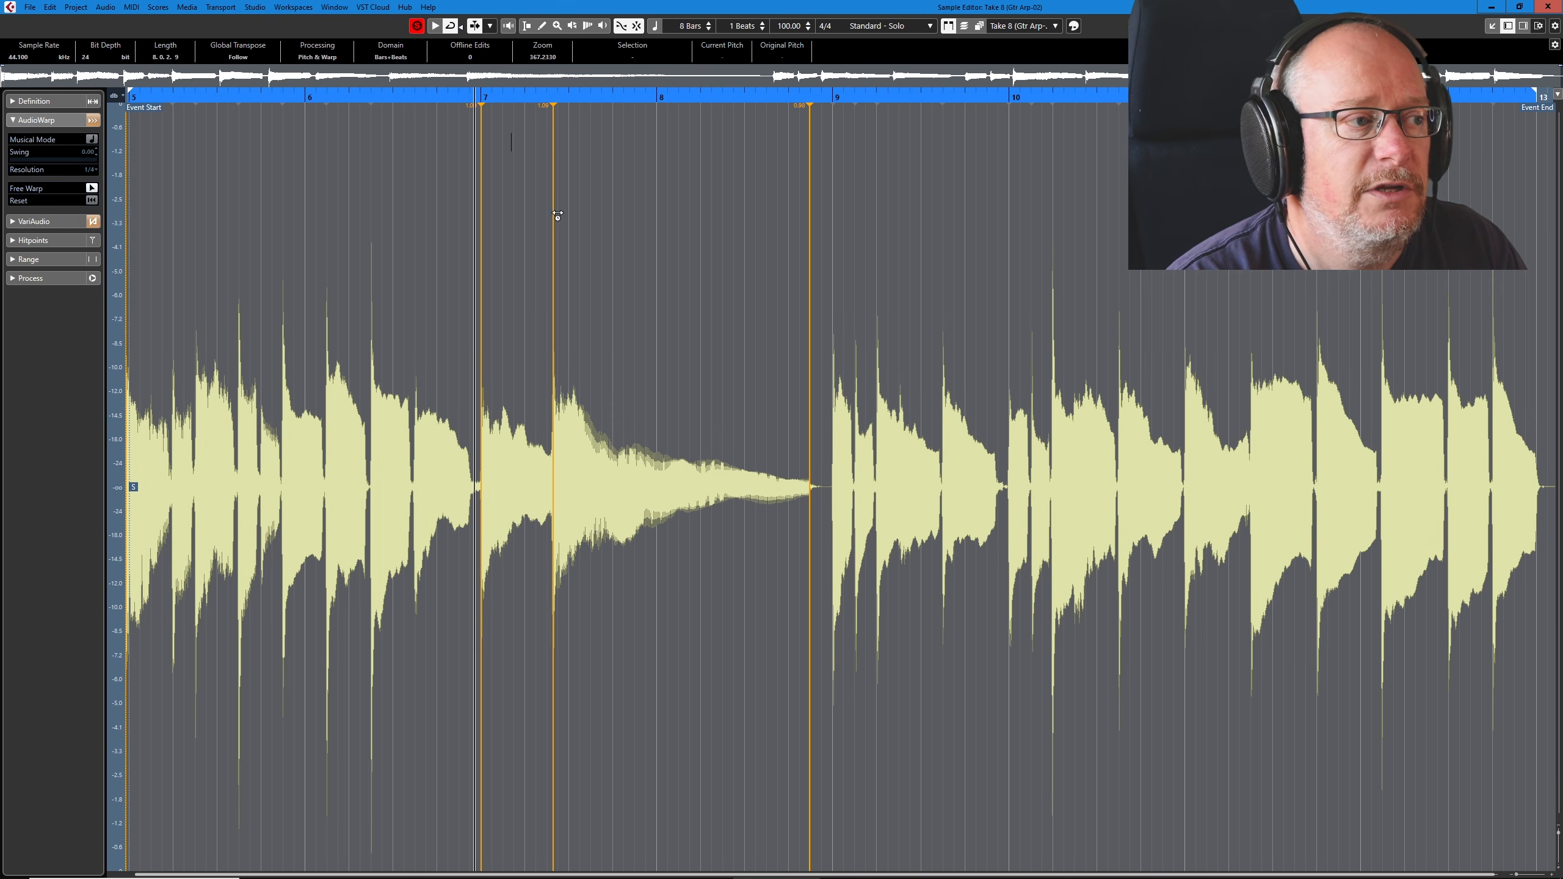
- Return the Sample Editor to the lower zone, show the VariAudio segments and resize the editor so that all of them fit
{"action": "left_click", "coordinate": [1491, 25]}
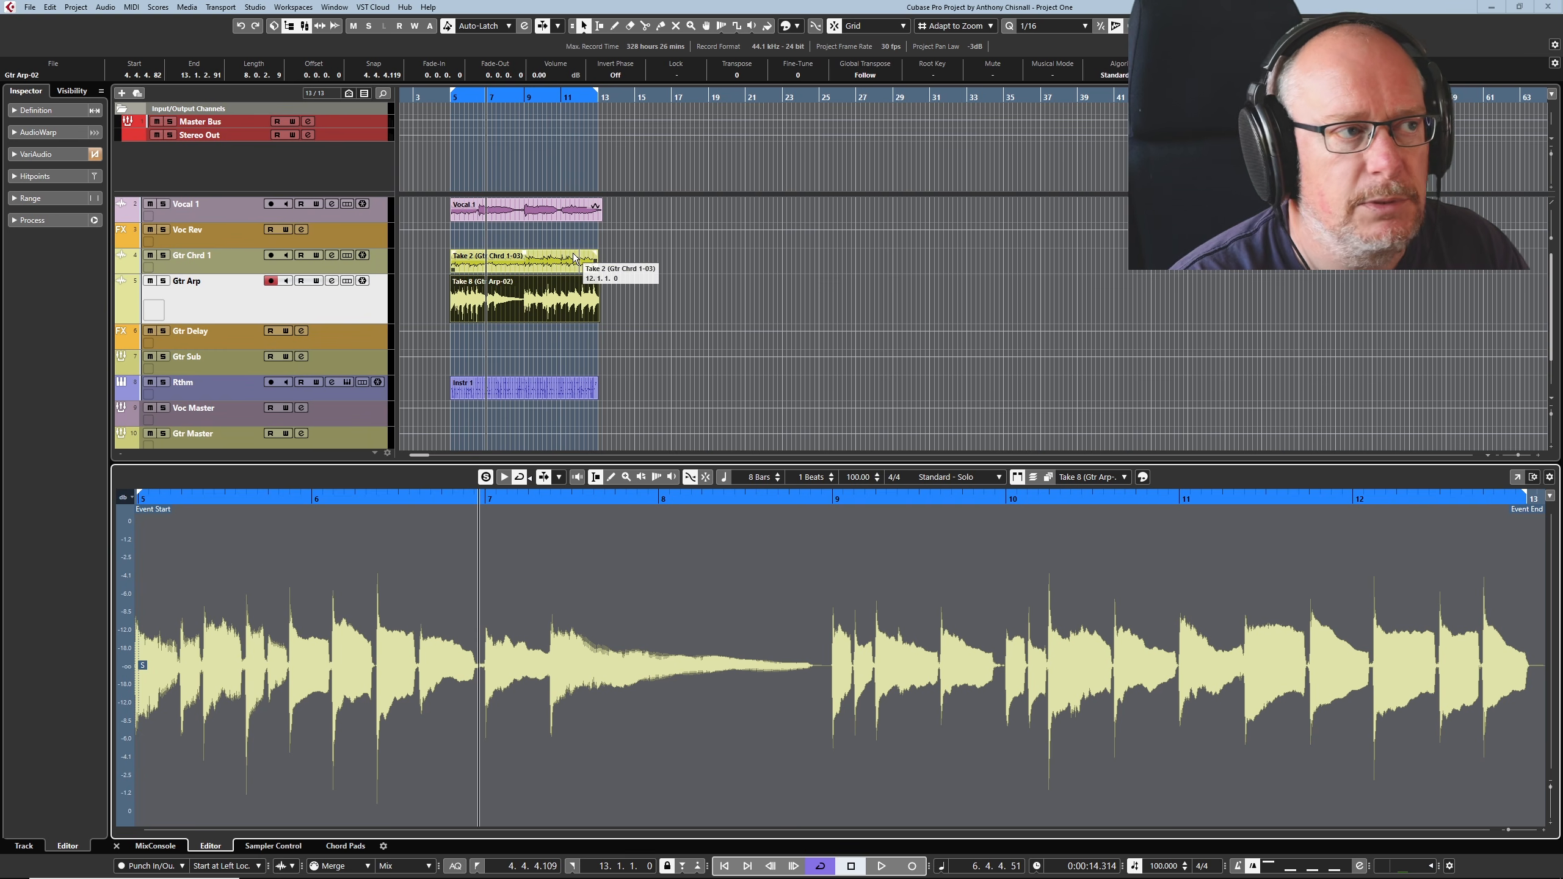
{"action": "left_click", "coordinate": [94, 154]}
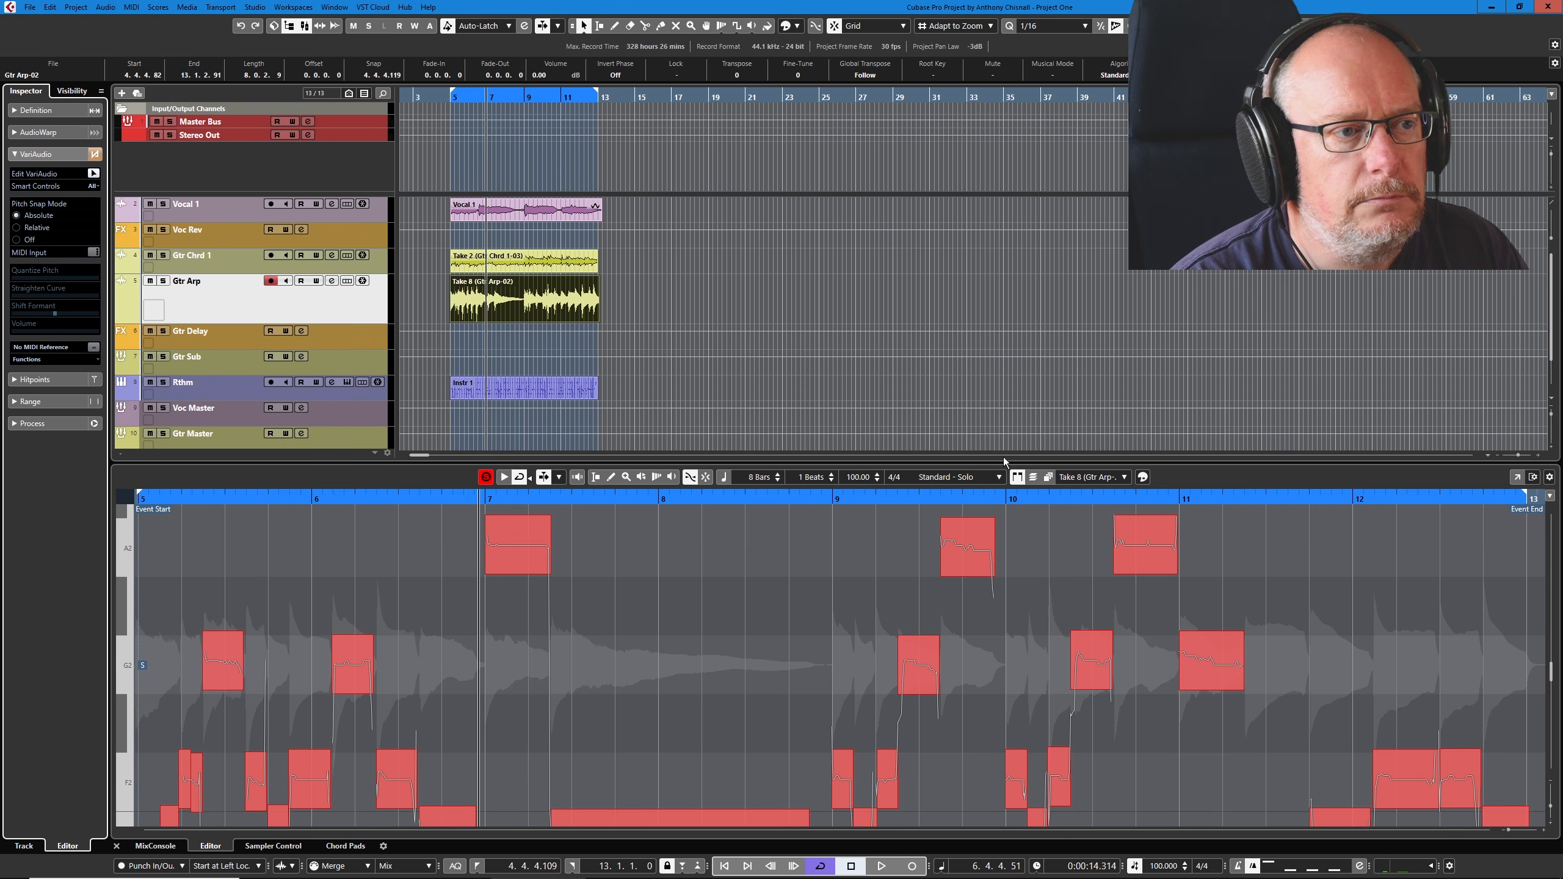
{"action": "left_click_drag", "start_coordinate": [990, 458], "coordinate": [989, 311]}
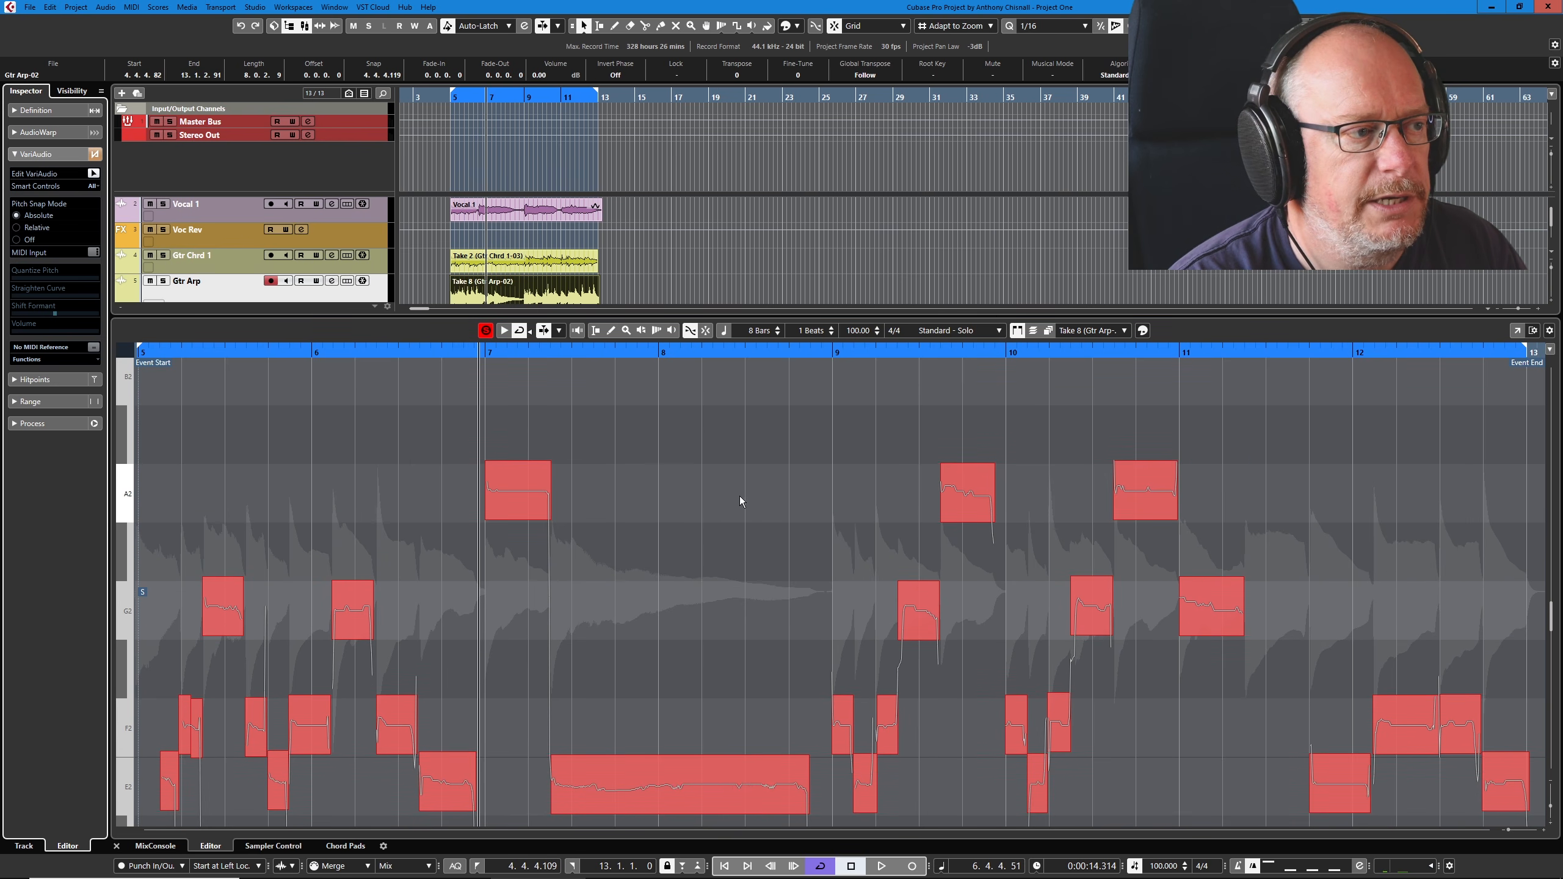
{"action": "key", "text": "shift+g"}
{"action": "key", "text": "shift+g"}
{"action": "key", "text": "shift+g"}
{"action": "key", "text": "shift+g"}
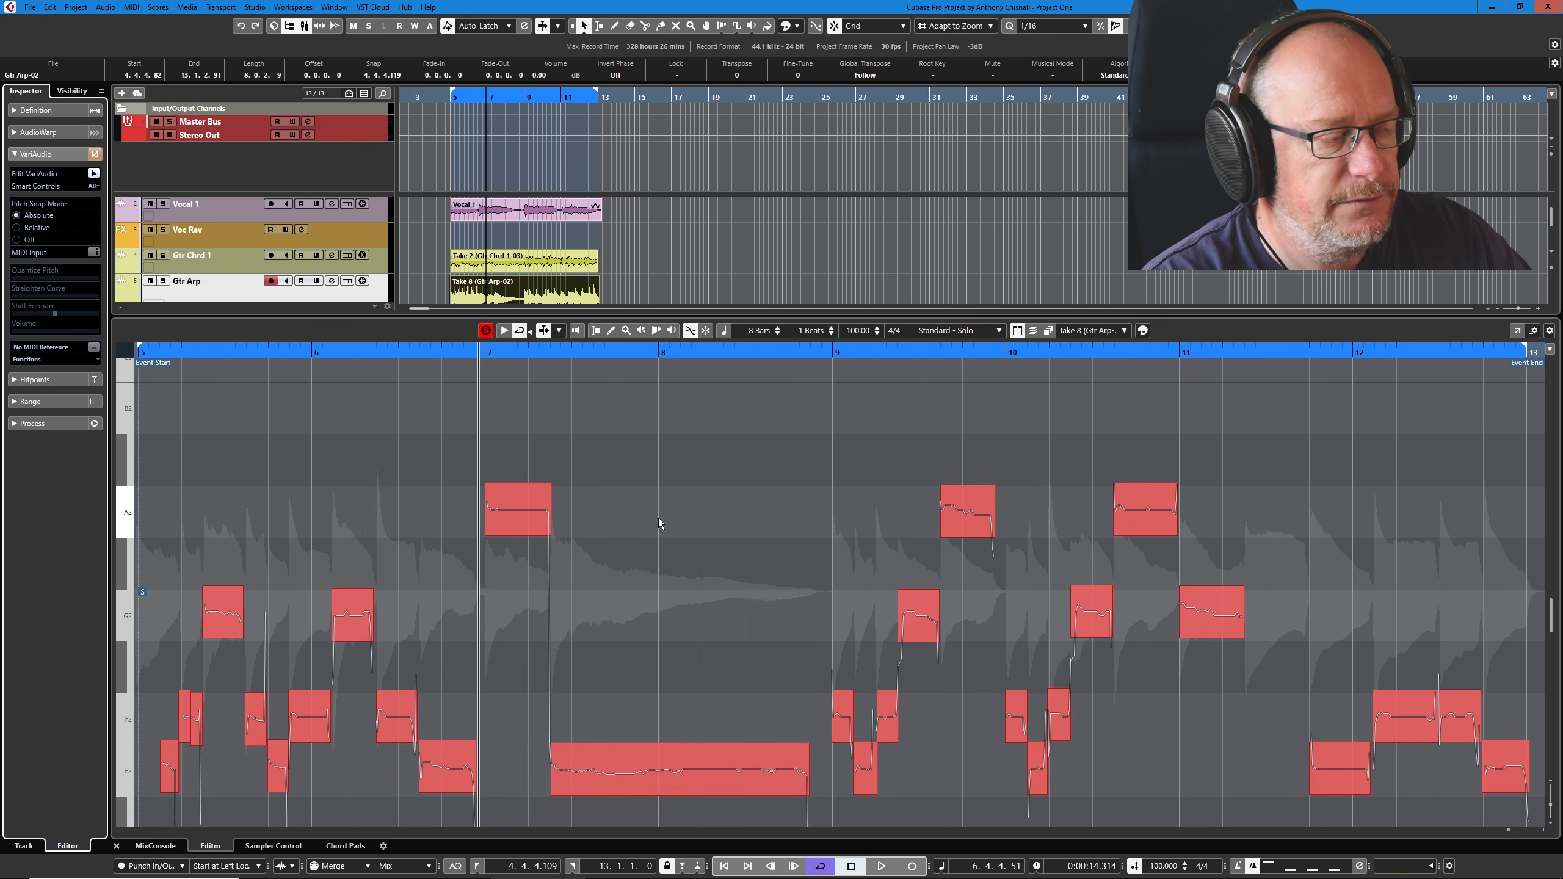
{"action": "scroll", "coordinate": [655, 534], "scroll_direction": "down", "scroll_amount": 3}
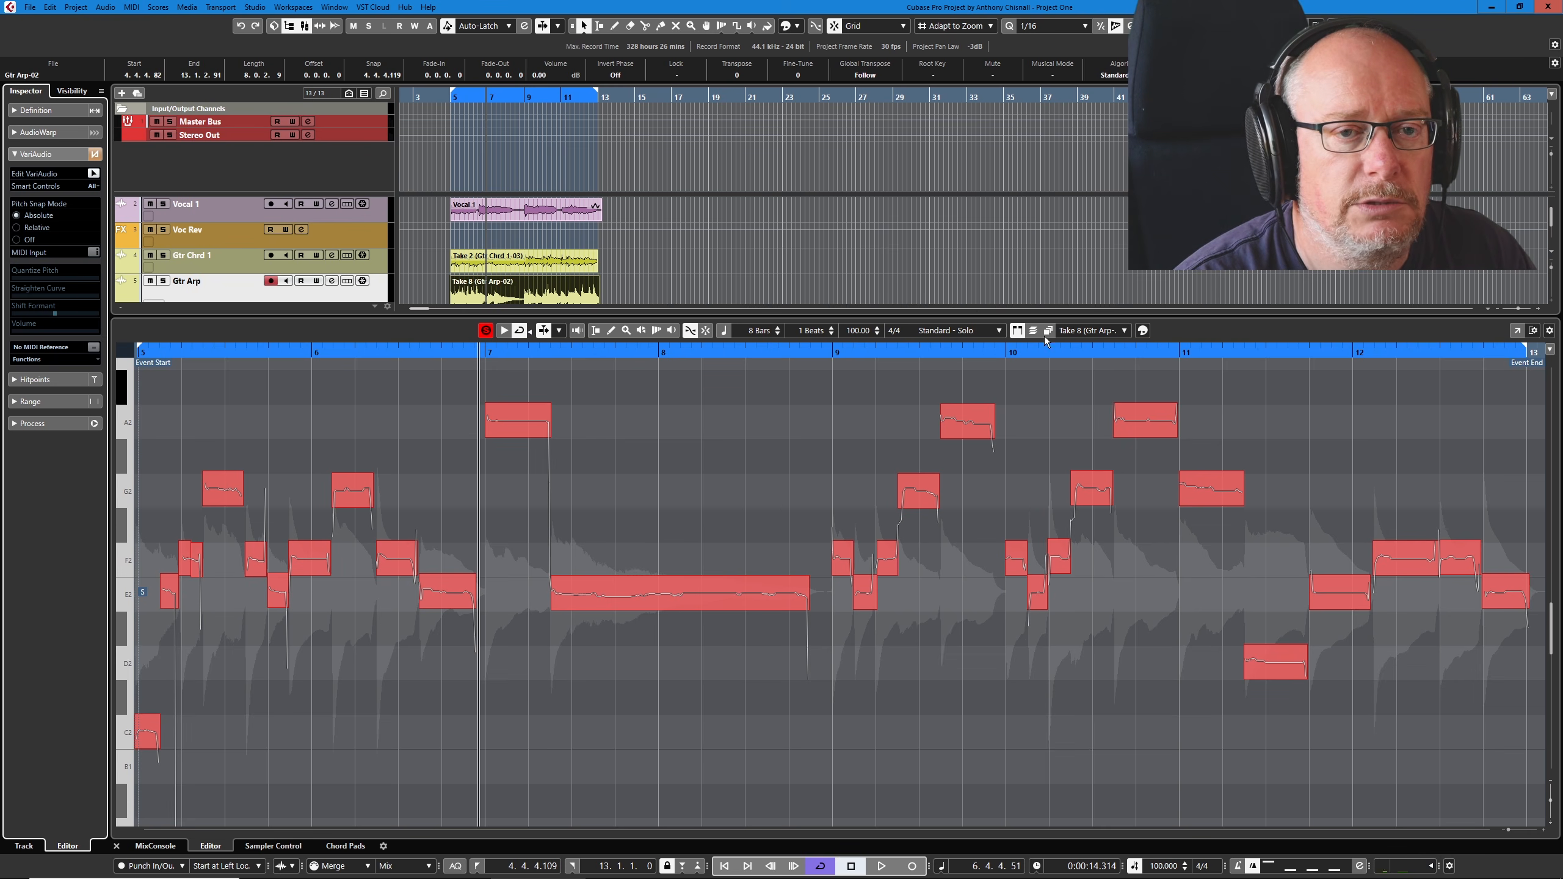
{"action": "left_click_drag", "start_coordinate": [974, 314], "coordinate": [974, 401]}
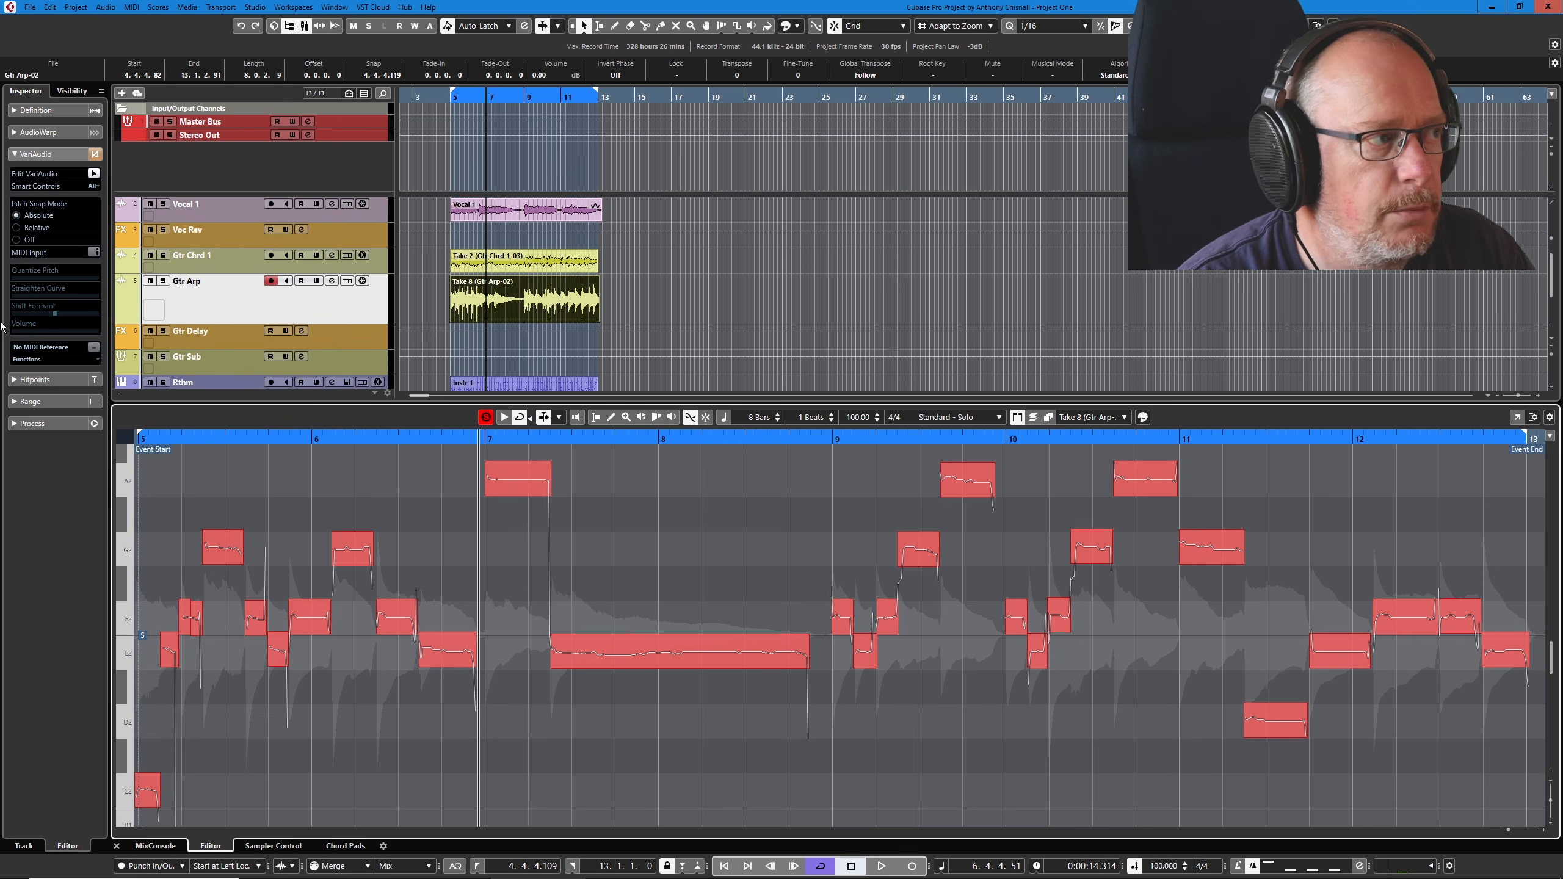
- Extract MIDI from the guitar arpeggio to a new MIDI track, using Notes and Static Pitchbend Data with Dynamic Velocity
{"action": "left_click", "coordinate": [100, 361]}
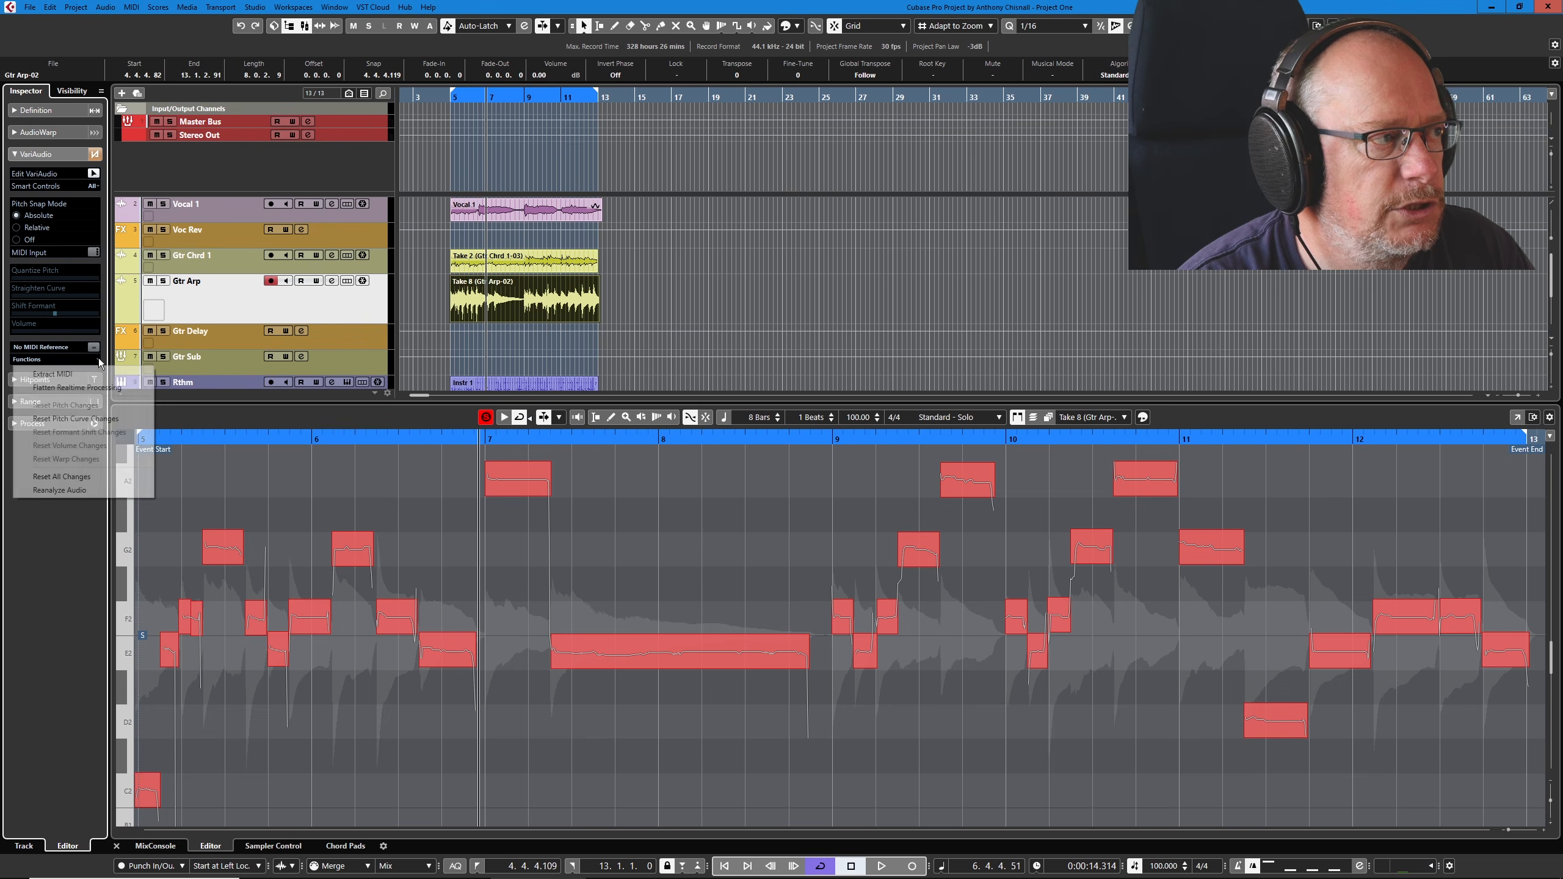
{"action": "left_click", "coordinate": [52, 374]}
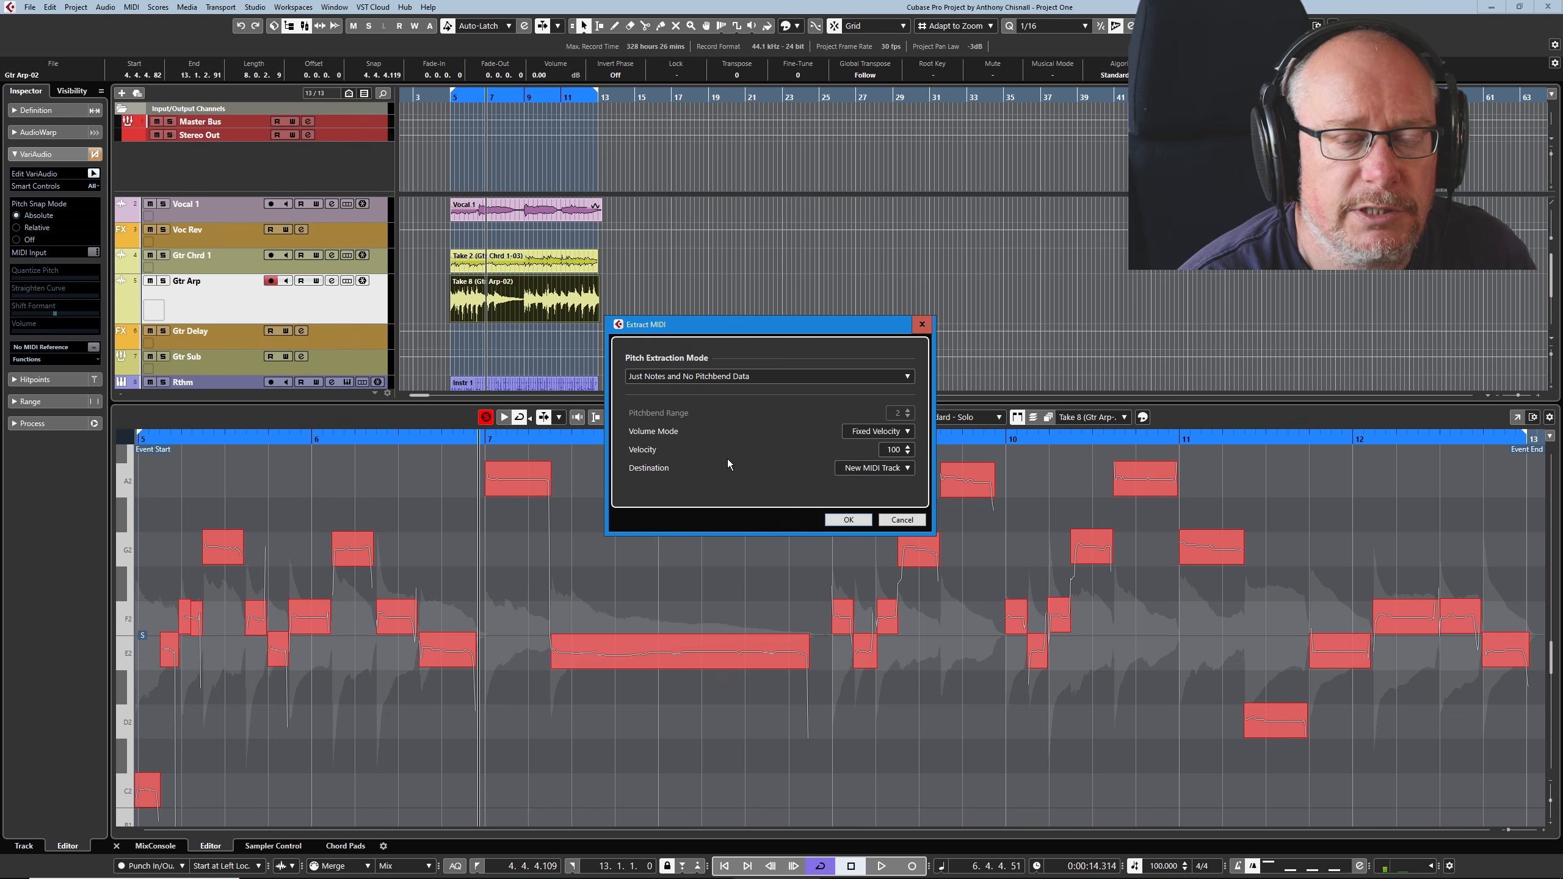
{"action": "left_click", "coordinate": [655, 380]}
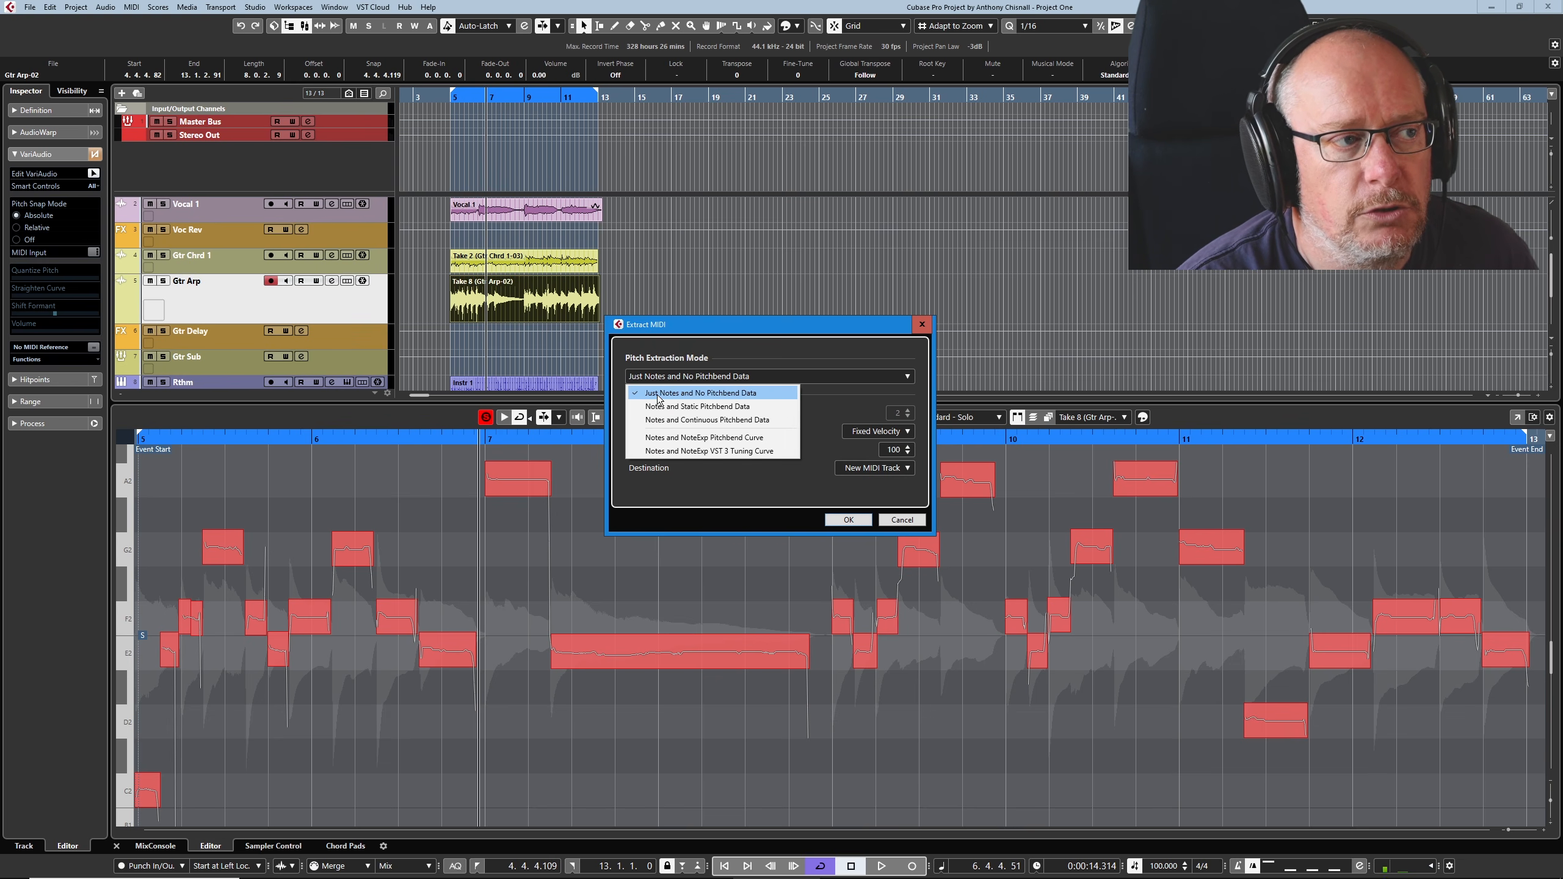
{"action": "left_click", "coordinate": [733, 395]}
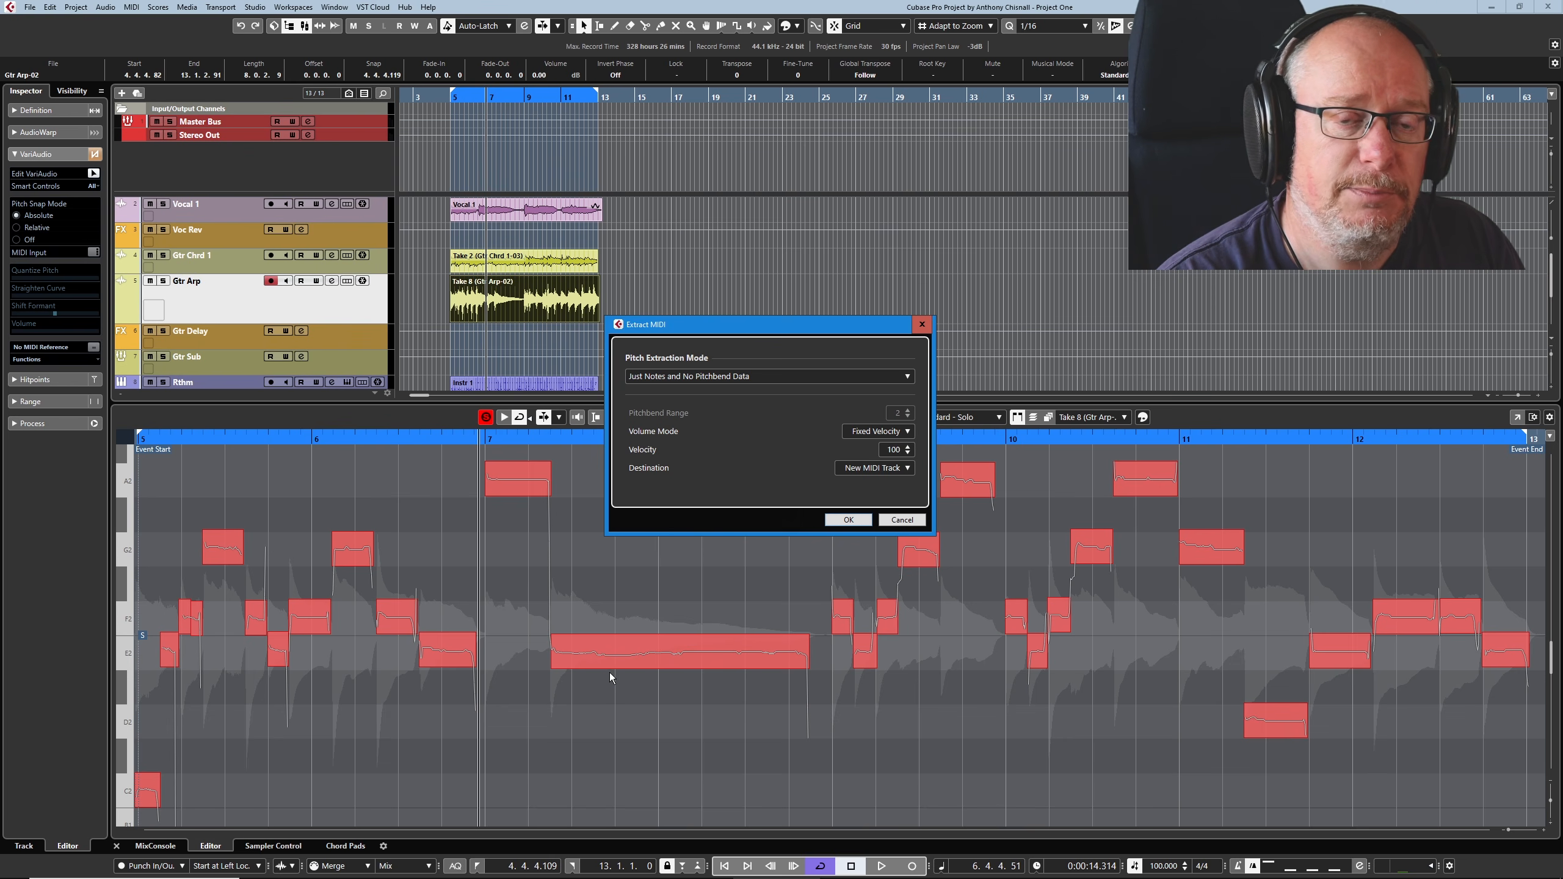
{"action": "left_click", "coordinate": [739, 376]}
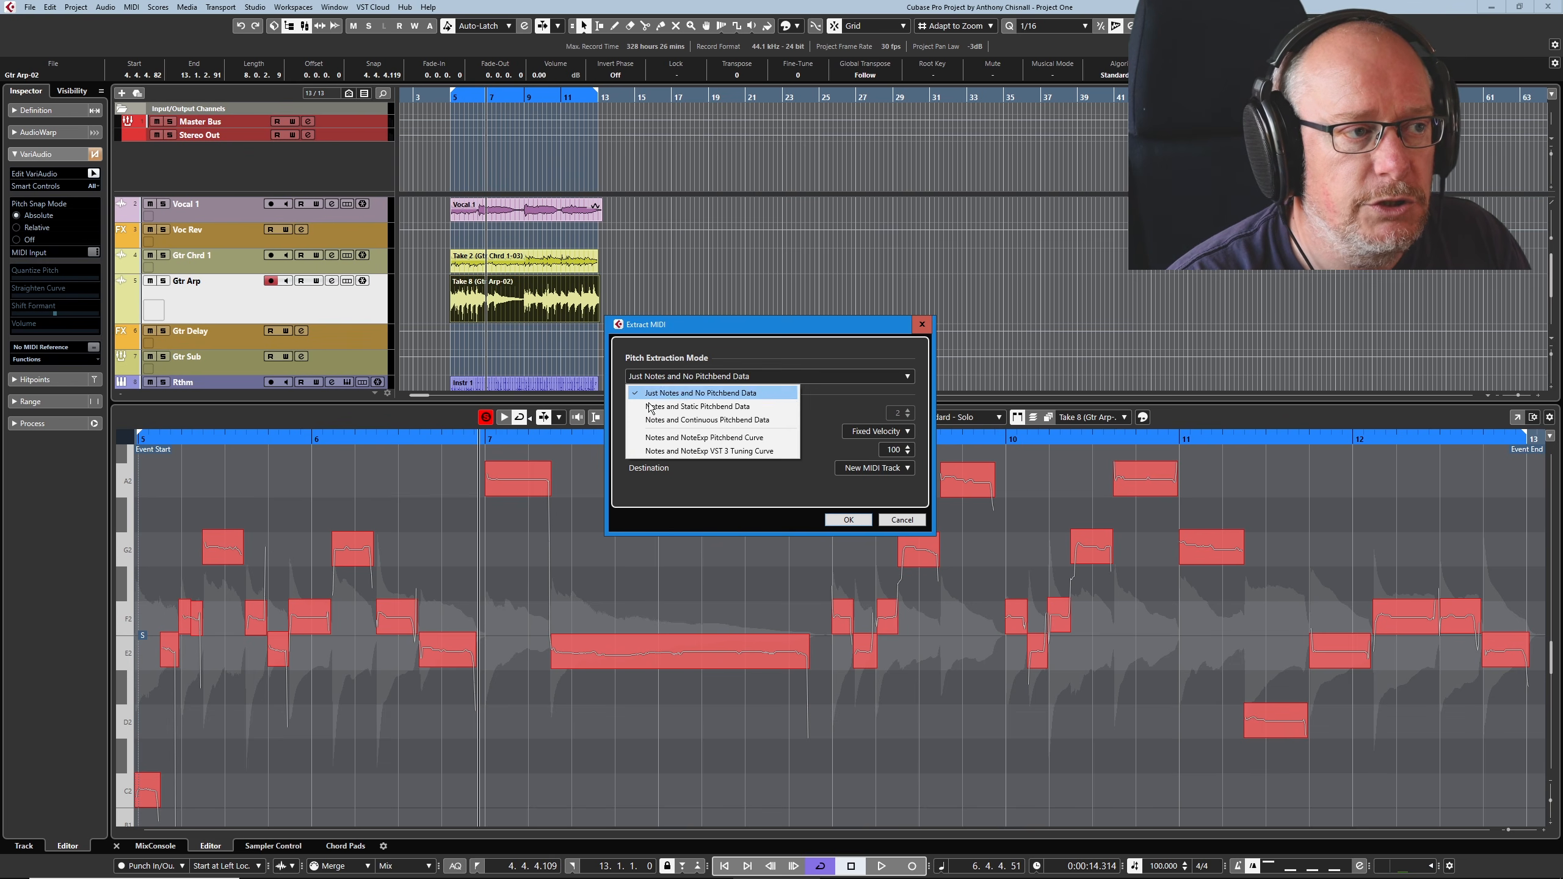
{"action": "left_click", "coordinate": [710, 407]}
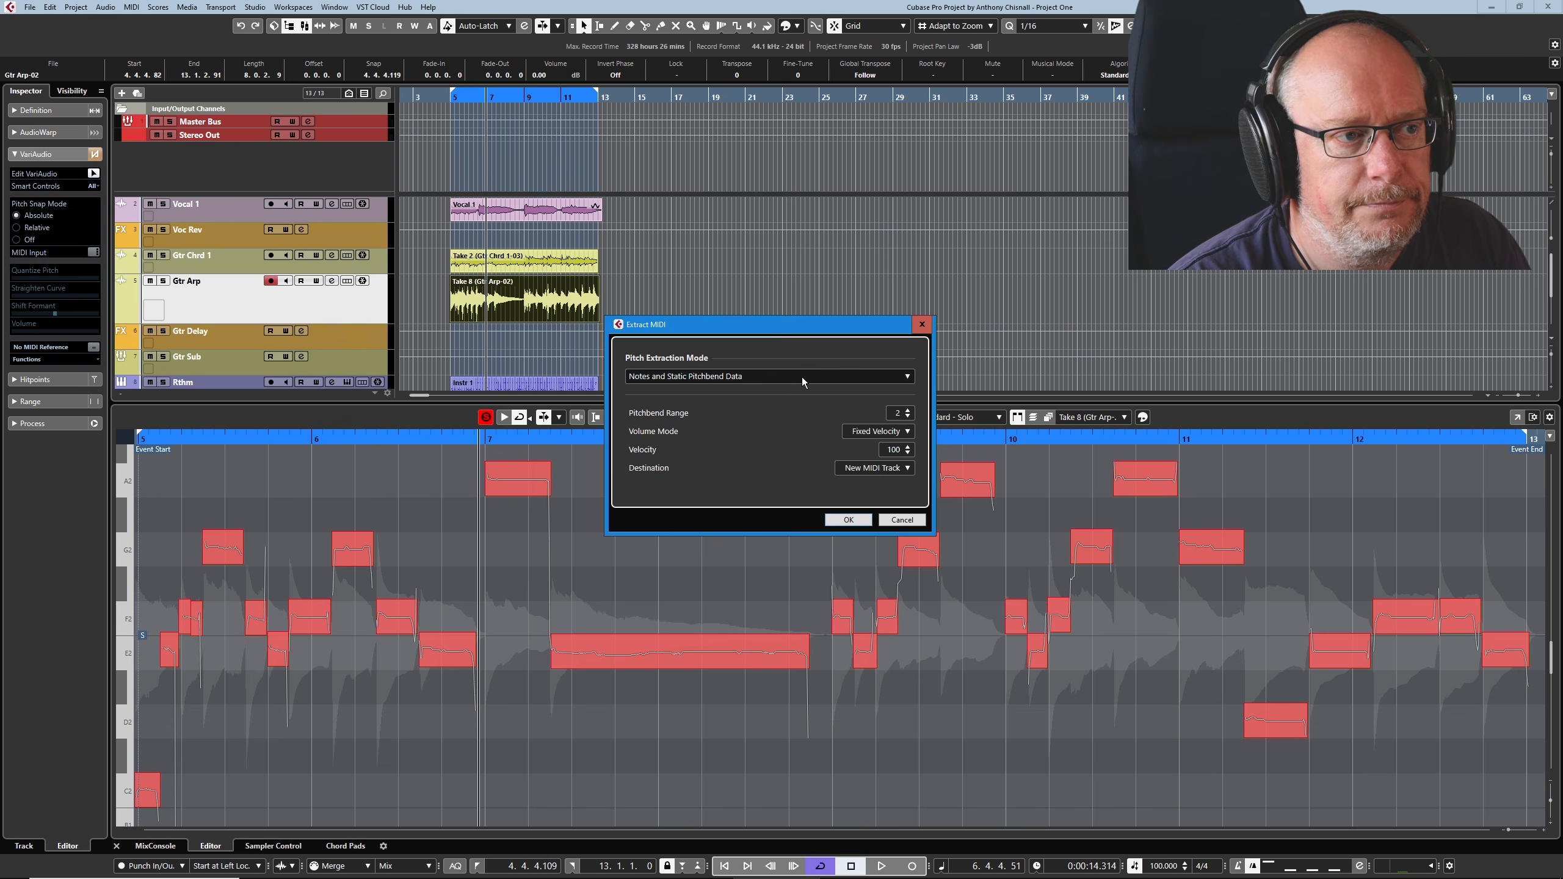
{"action": "left_click", "coordinate": [874, 433]}
{"action": "left_click", "coordinate": [886, 462]}
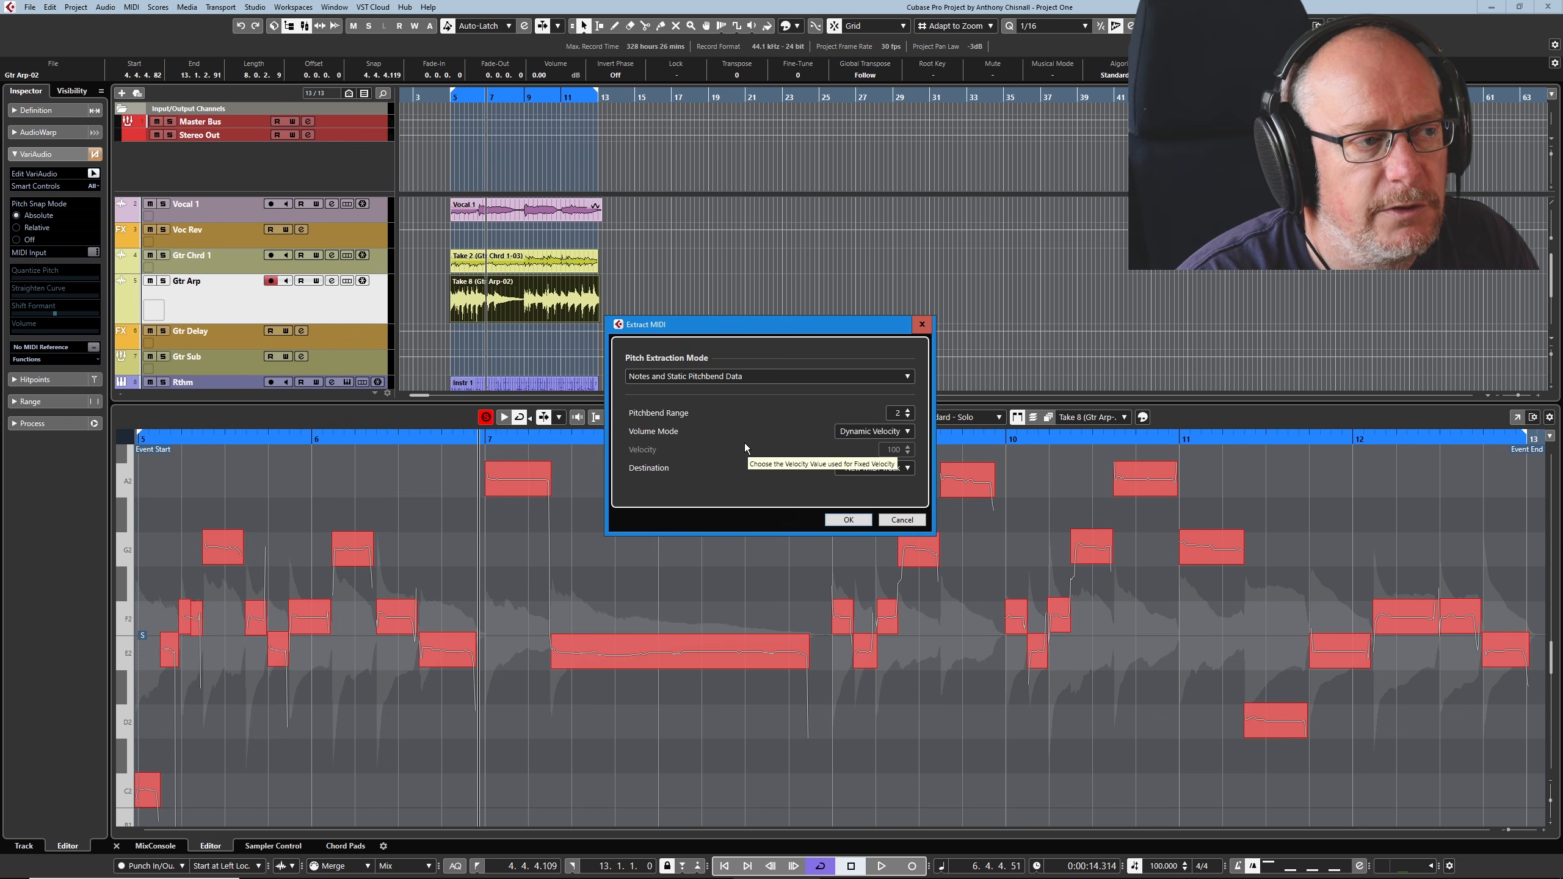
{"action": "left_click", "coordinate": [849, 520]}
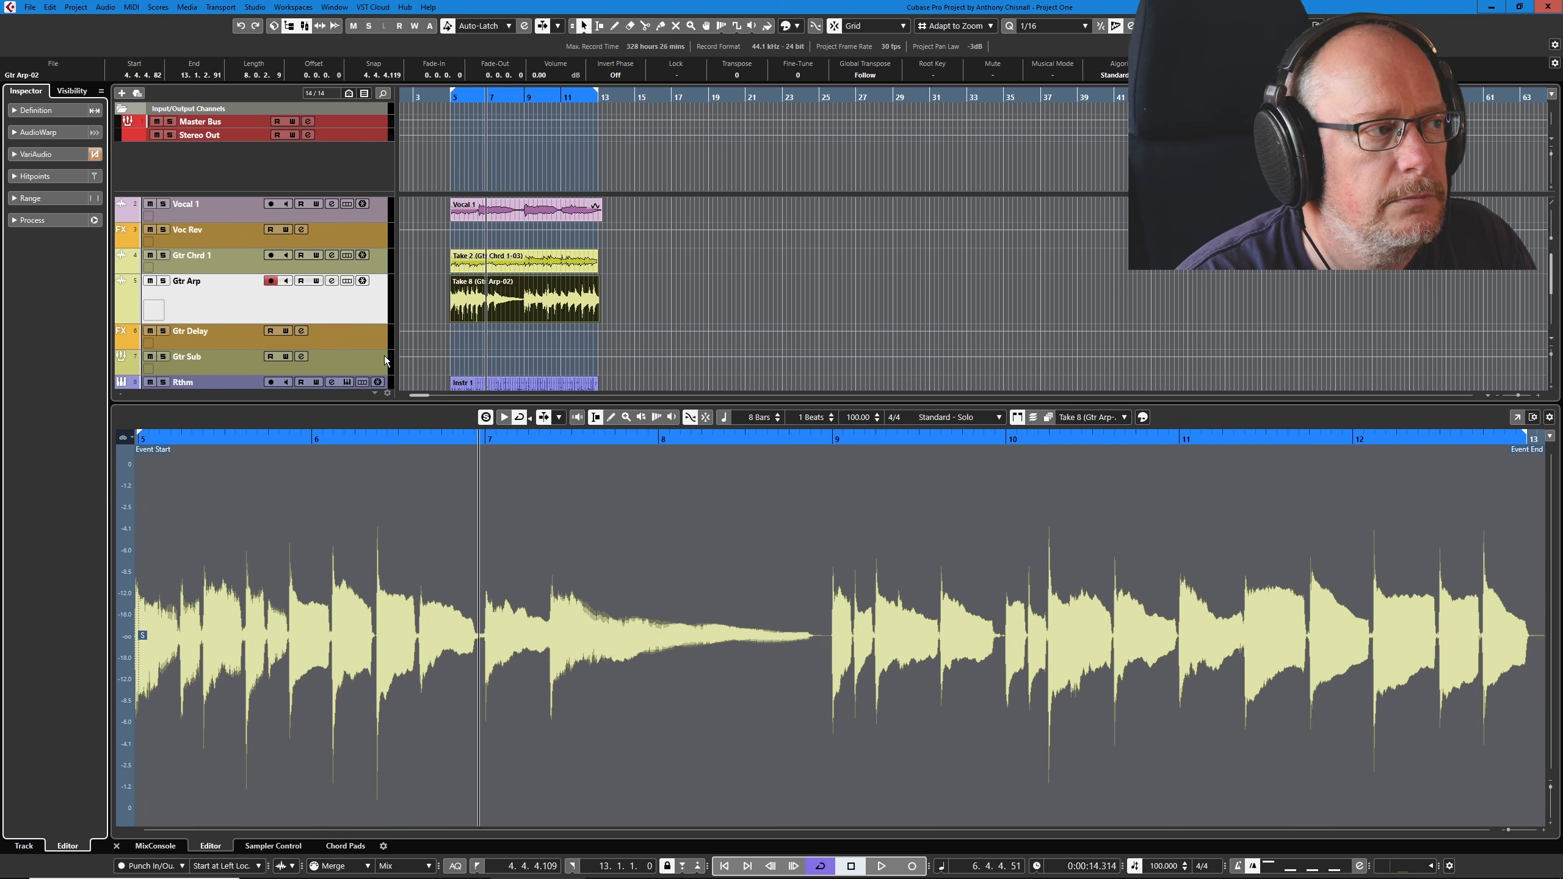
- Open the extracted Gtr Arp-02_midi part in the Key Editor and lower the velocities of the loudest notes around bars 5 and 6
{"action": "scroll", "coordinate": [265, 299], "scroll_direction": "down", "scroll_amount": 5}
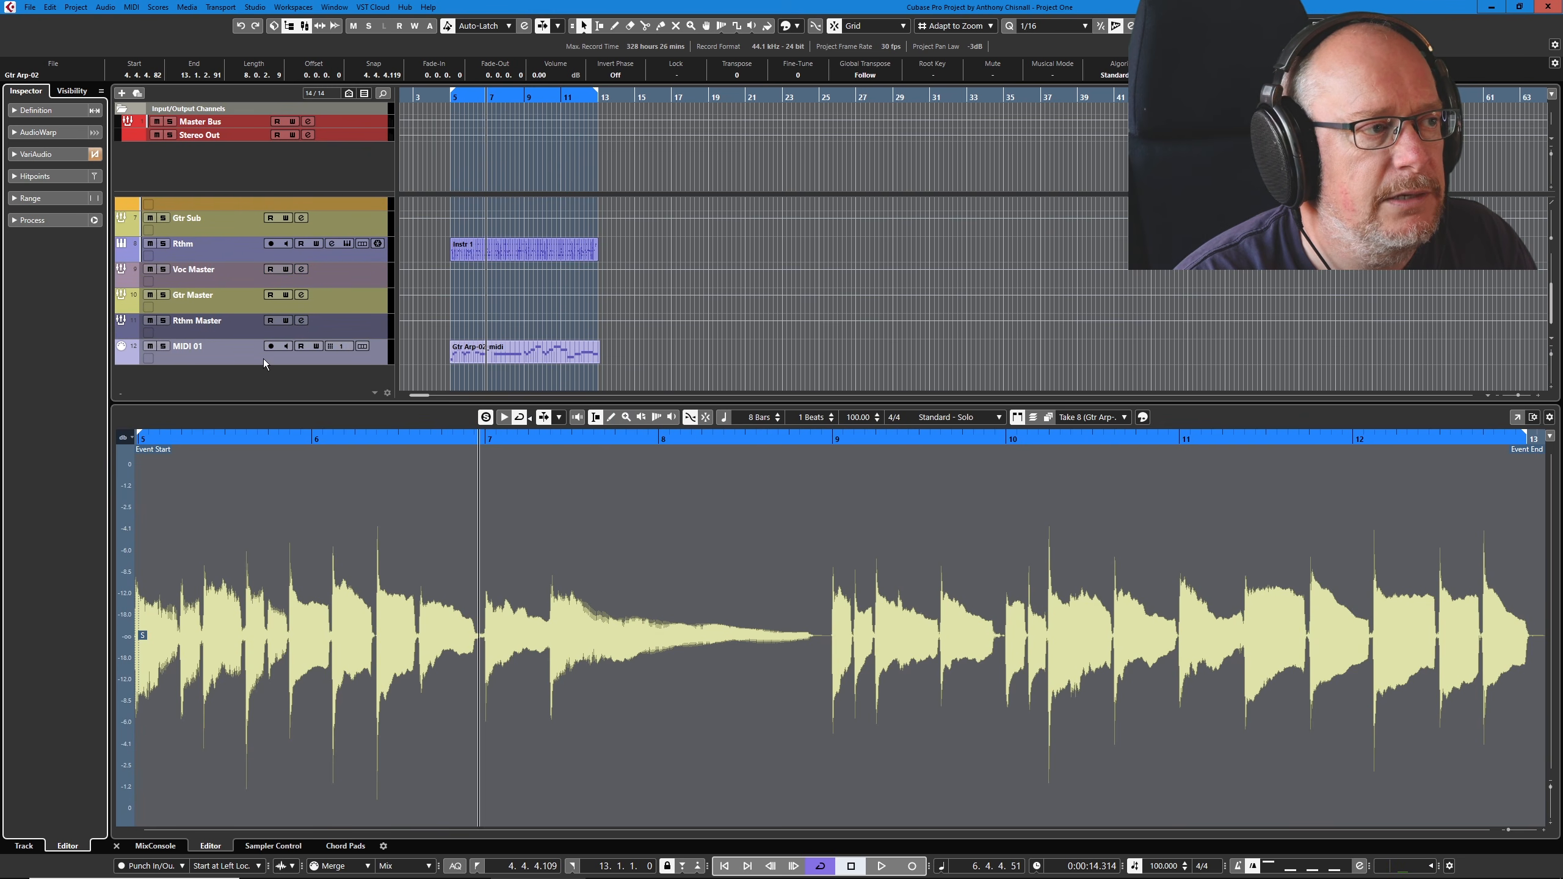
{"action": "left_click", "coordinate": [526, 352]}
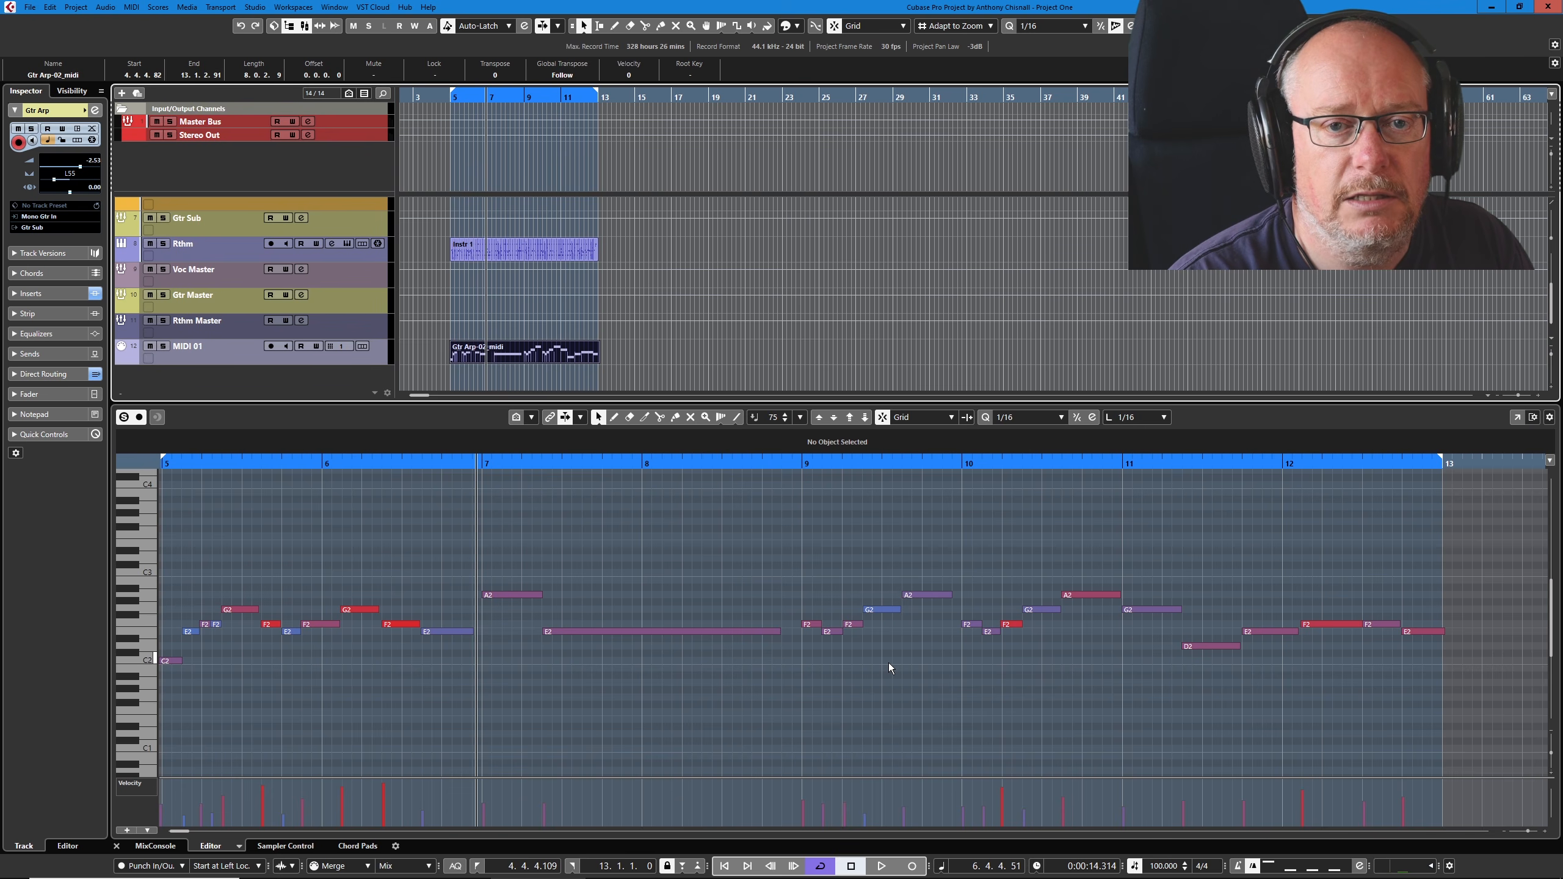
{"action": "left_click", "coordinate": [266, 800]}
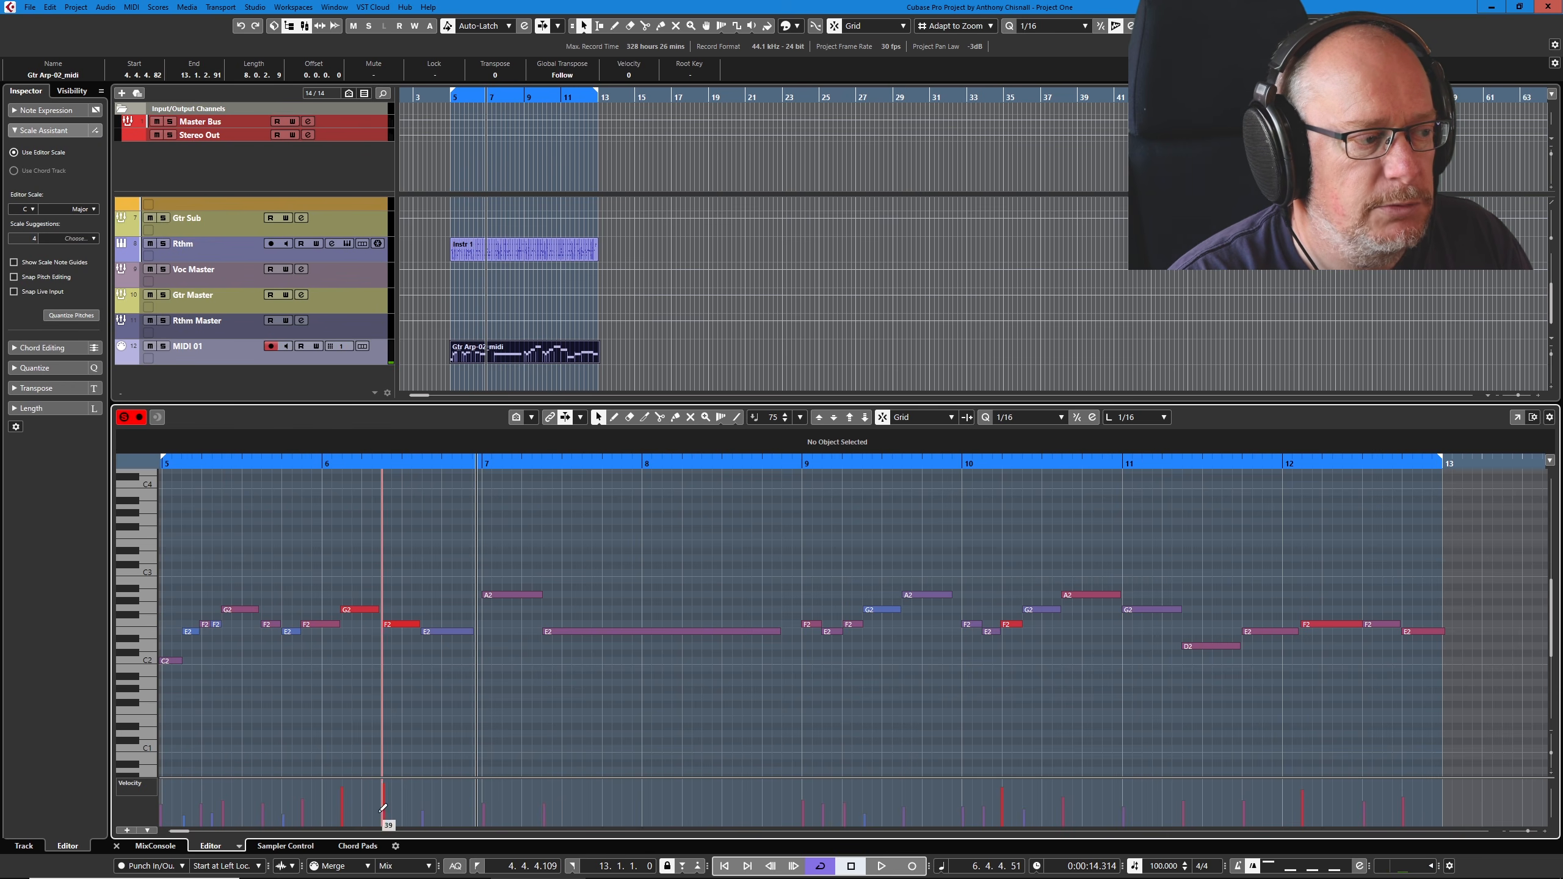
{"action": "left_click", "coordinate": [390, 792]}
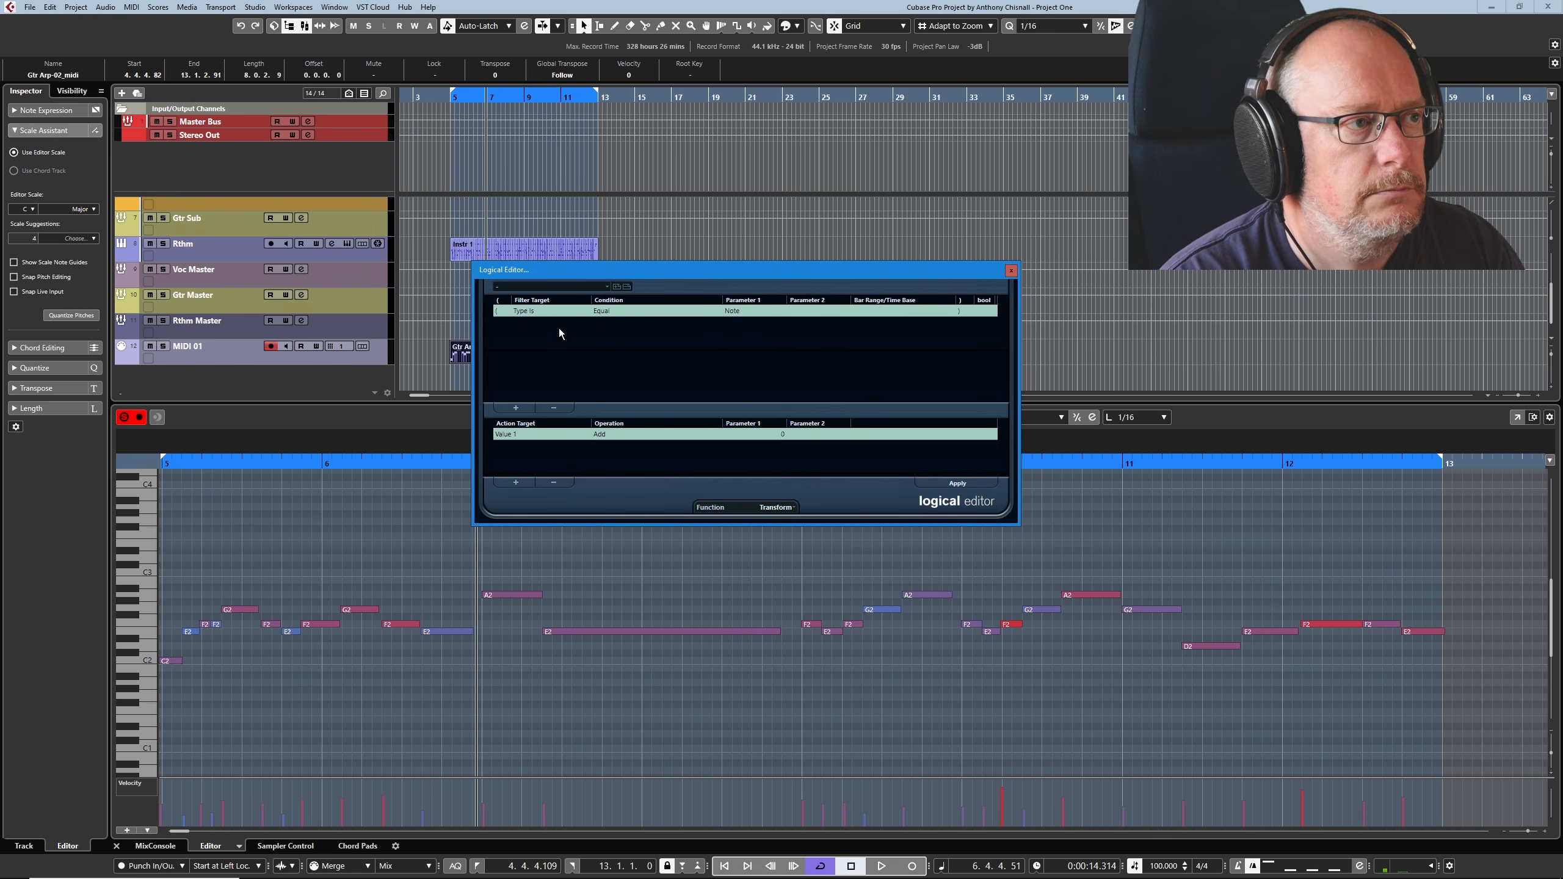
- Load the Set Velocity Ceiling preset in the Logical Editor and set both its velocity threshold and fixed value to 90
{"action": "left_click", "coordinate": [566, 285]}
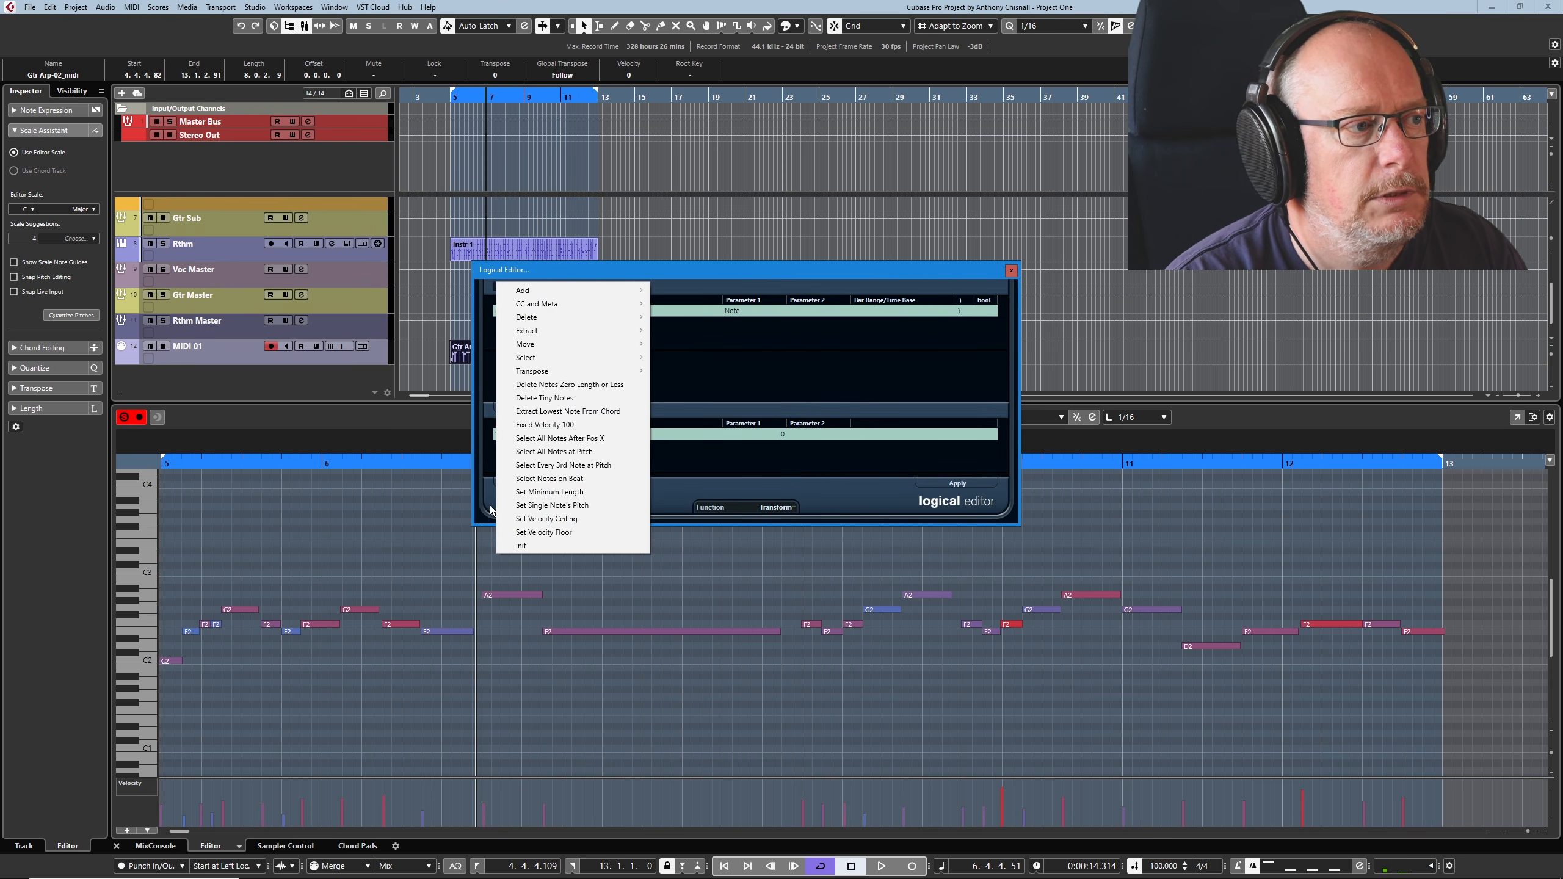
{"action": "left_click", "coordinate": [558, 521]}
{"action": "left_click_drag", "start_coordinate": [788, 272], "coordinate": [829, 356]}
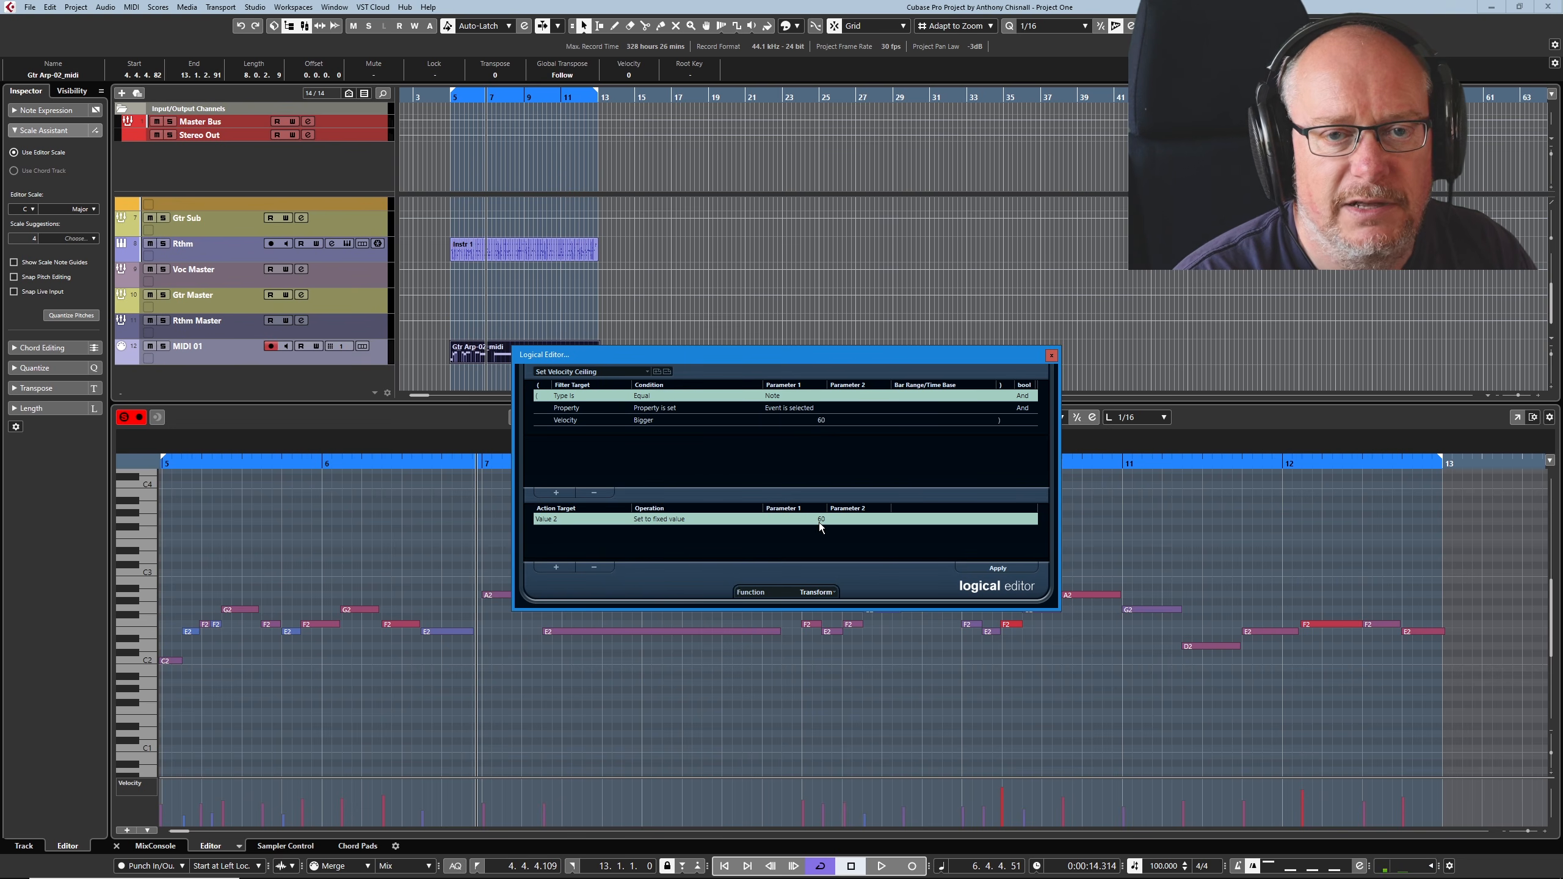
{"action": "left_click", "coordinate": [822, 420]}
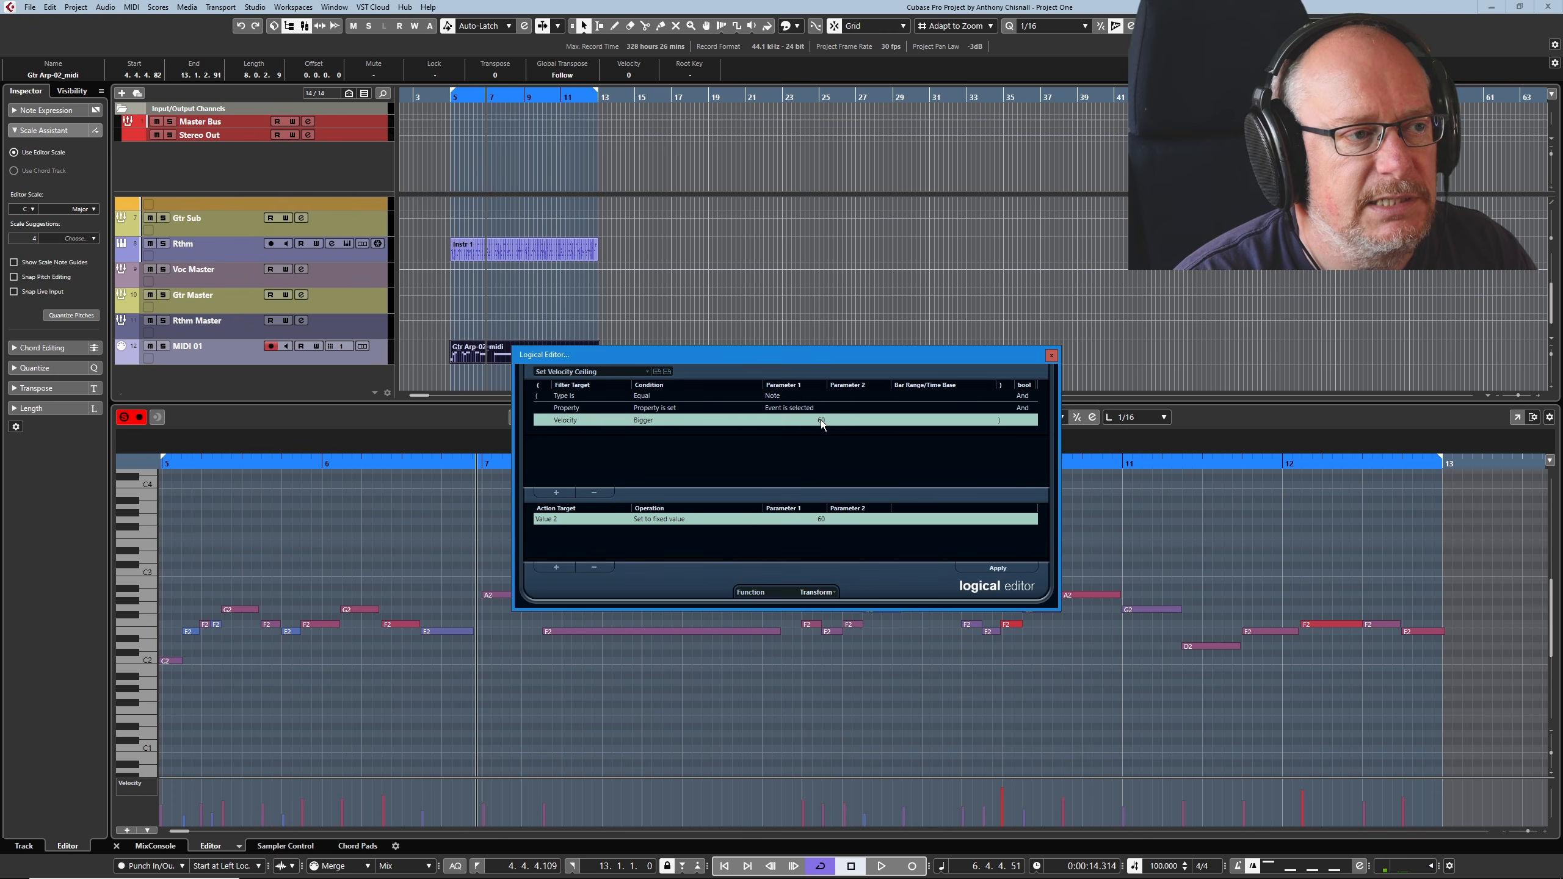
{"action": "left_click", "coordinate": [821, 420]}
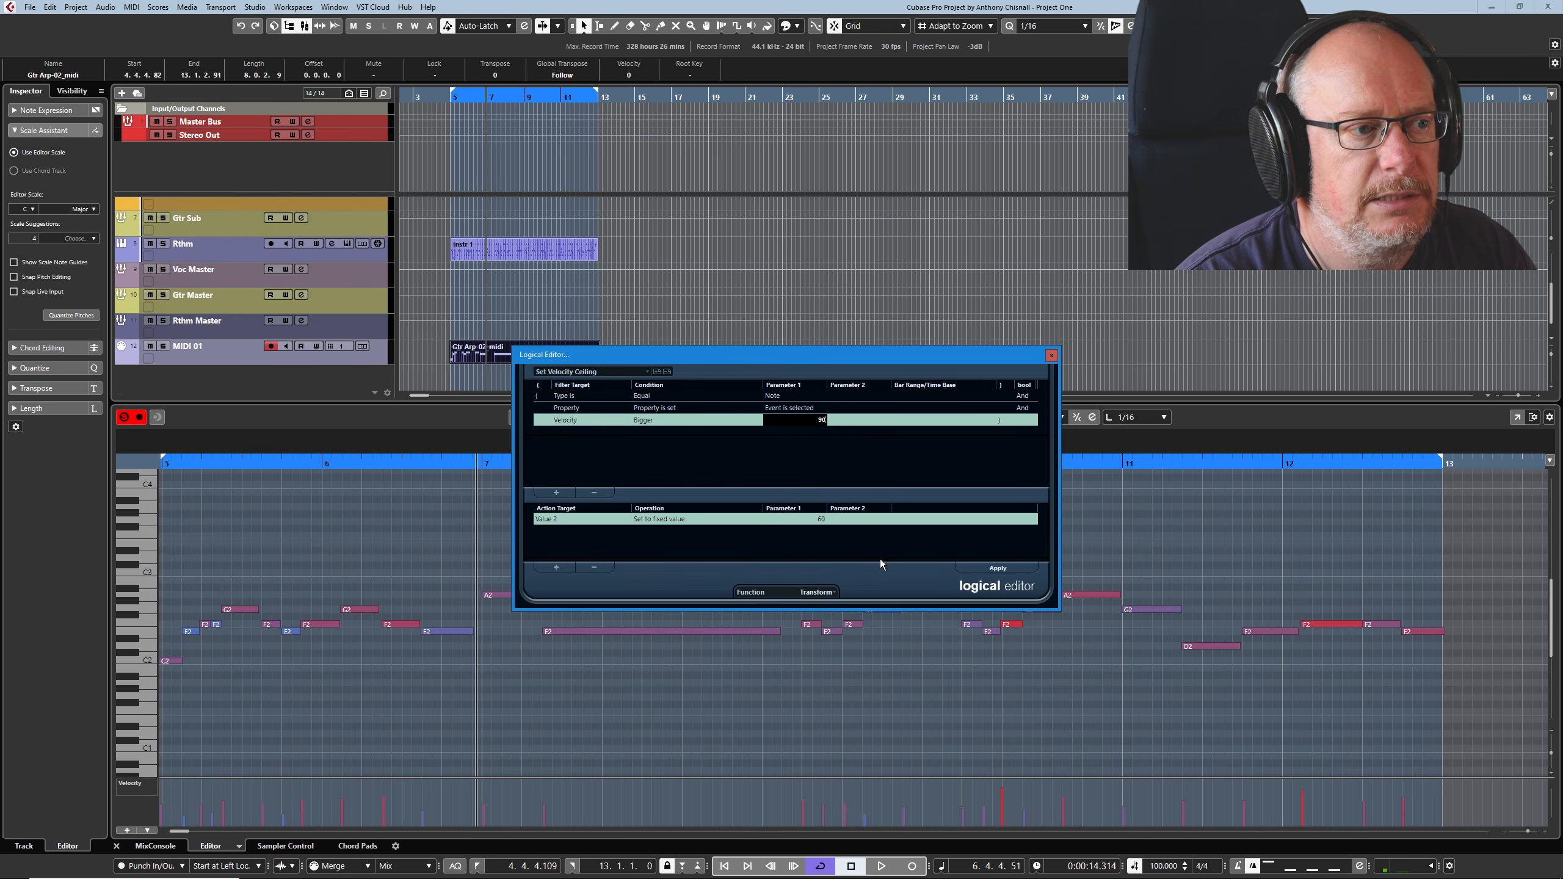
{"action": "left_click", "coordinate": [819, 521]}
{"action": "type", "text": "90"}
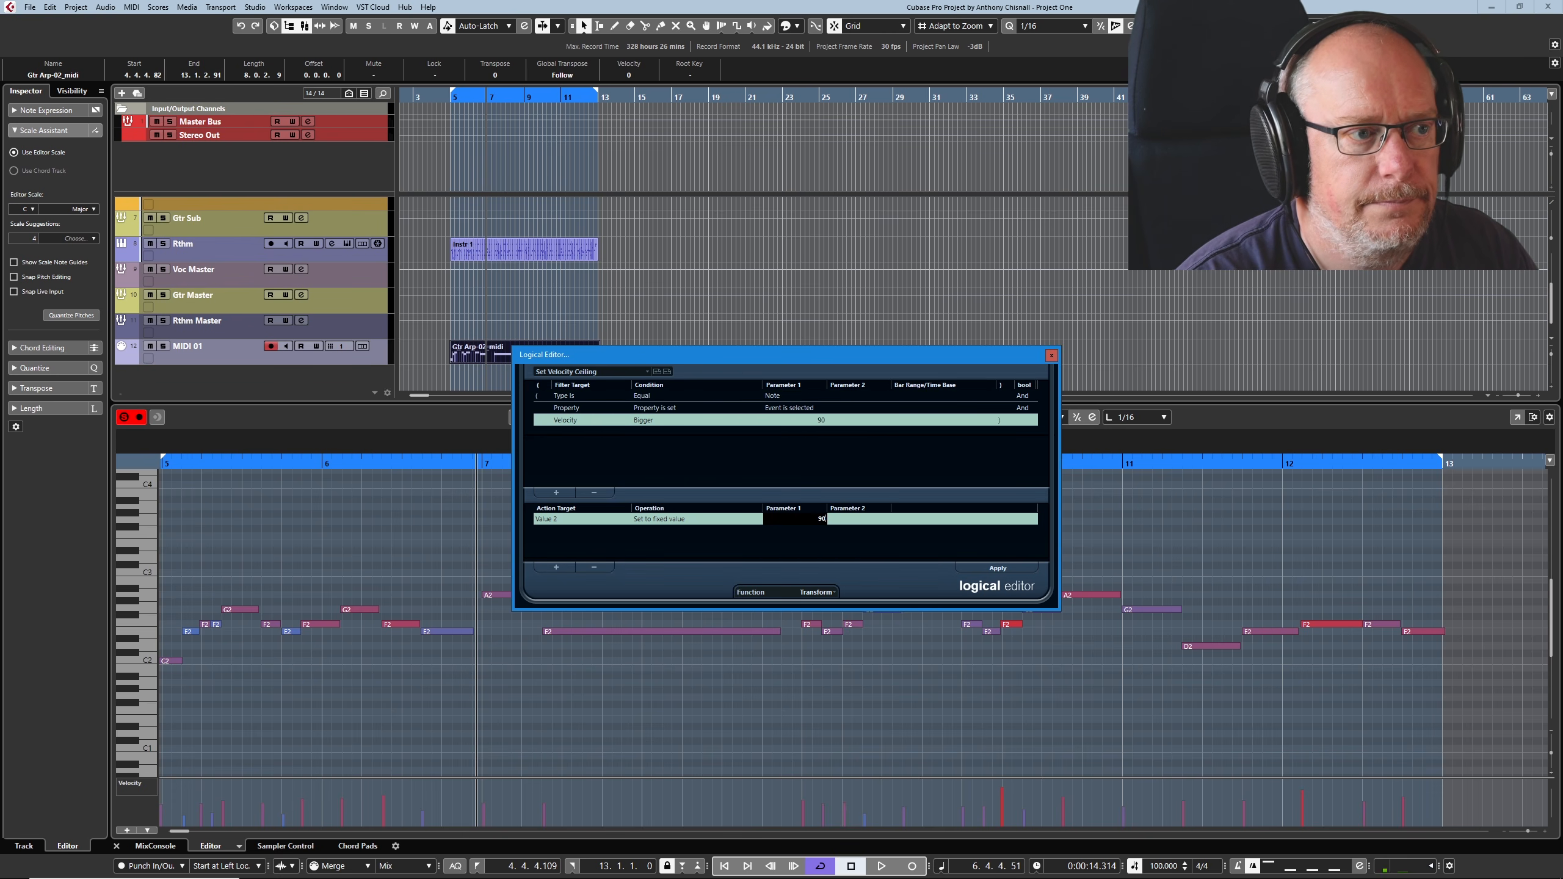
- Select all notes of the extracted part and apply the velocity ceiling of 90 to them
{"action": "left_click", "coordinate": [723, 679]}
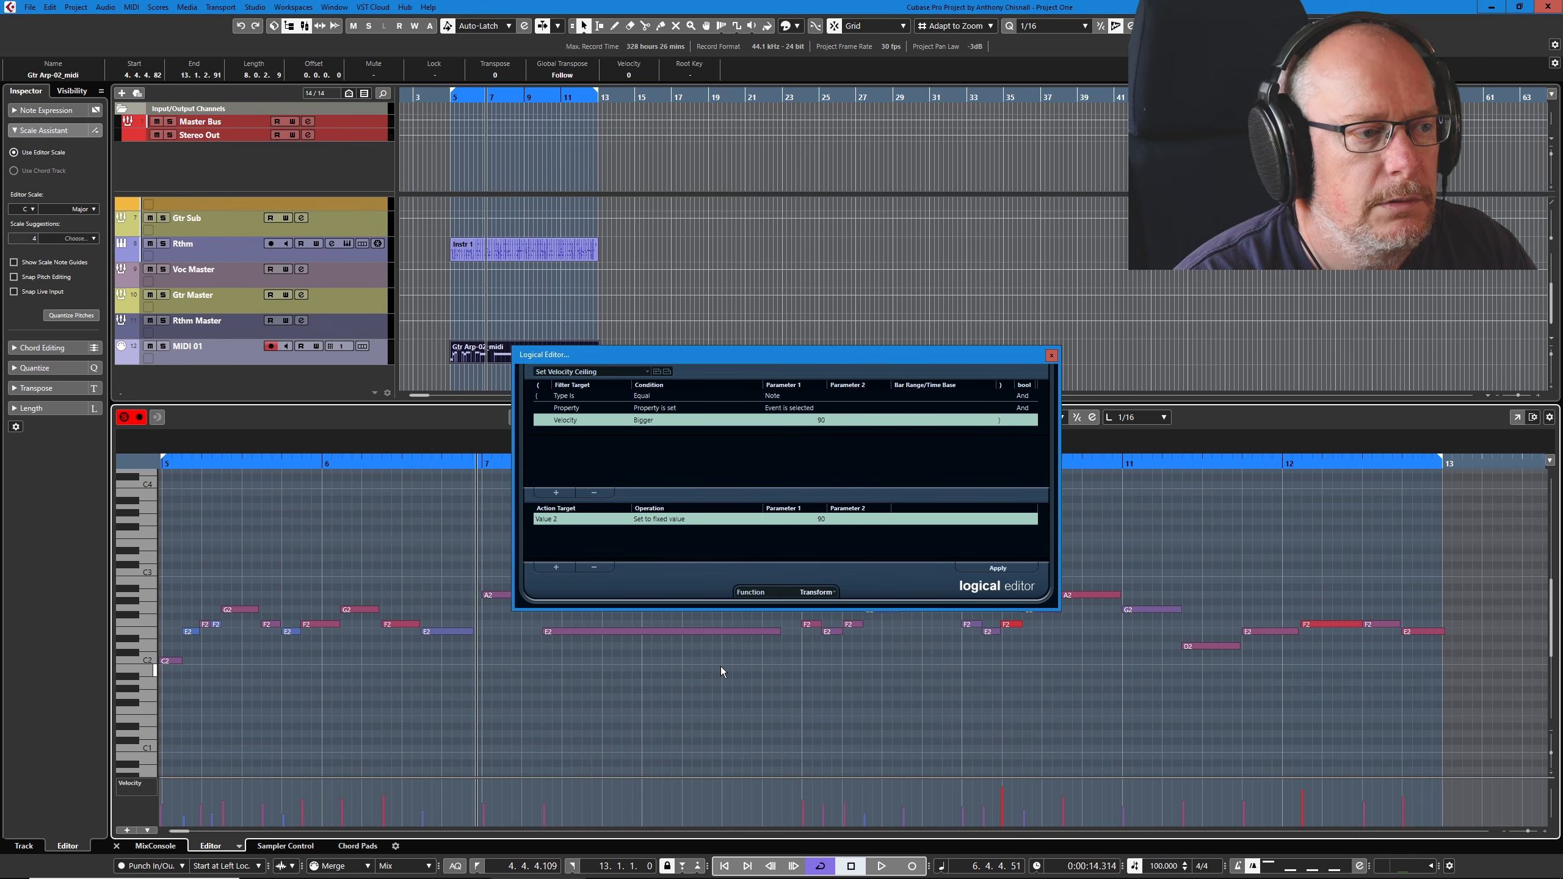
{"action": "key", "text": "ctrl+a"}
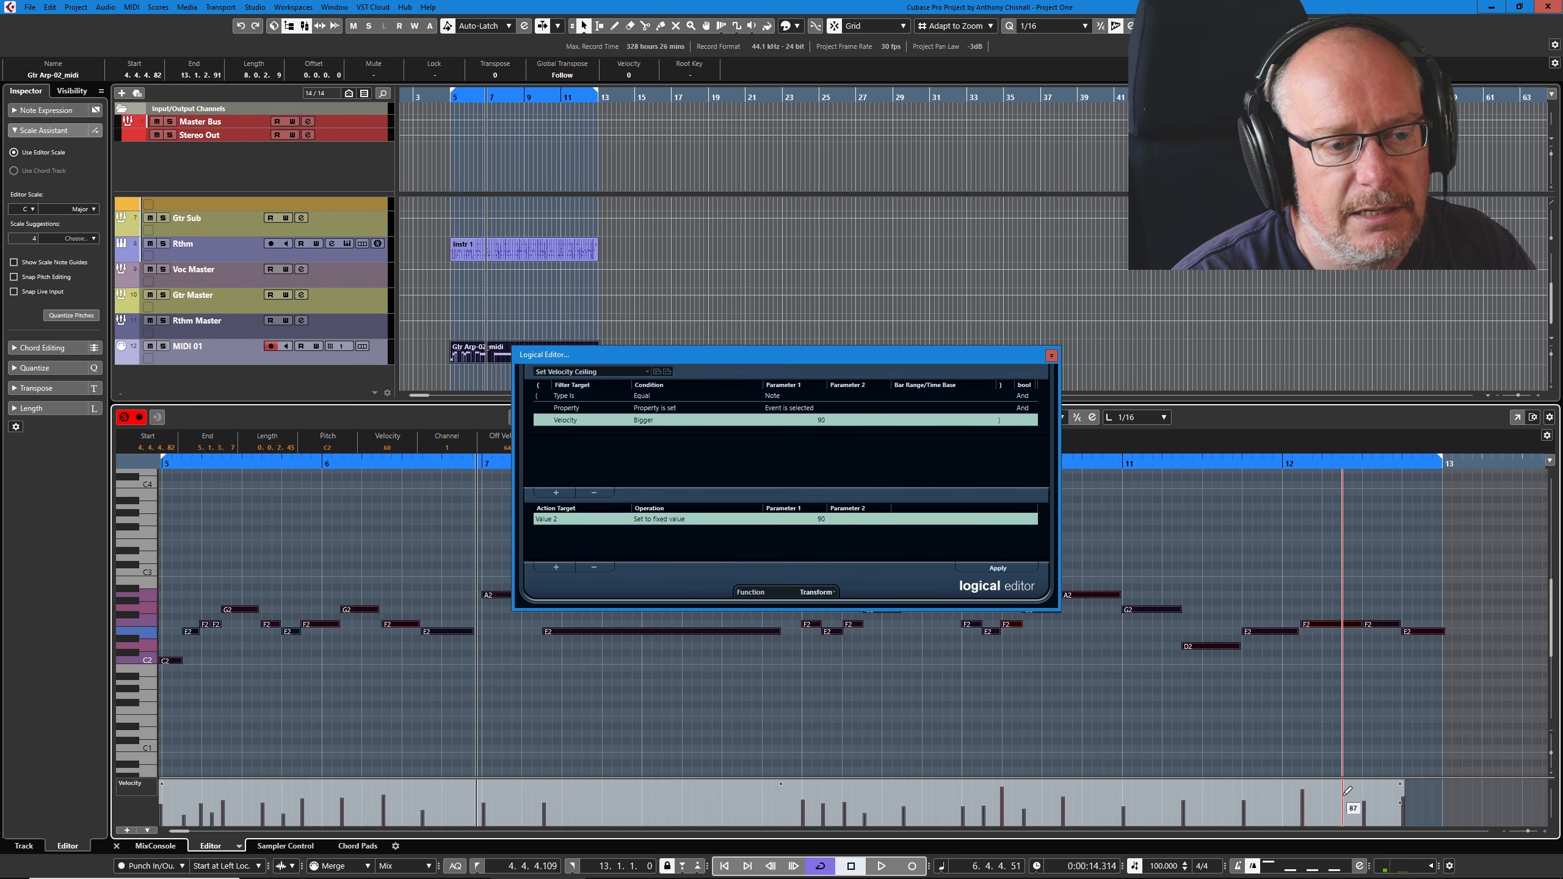
{"action": "left_click", "coordinate": [994, 569]}
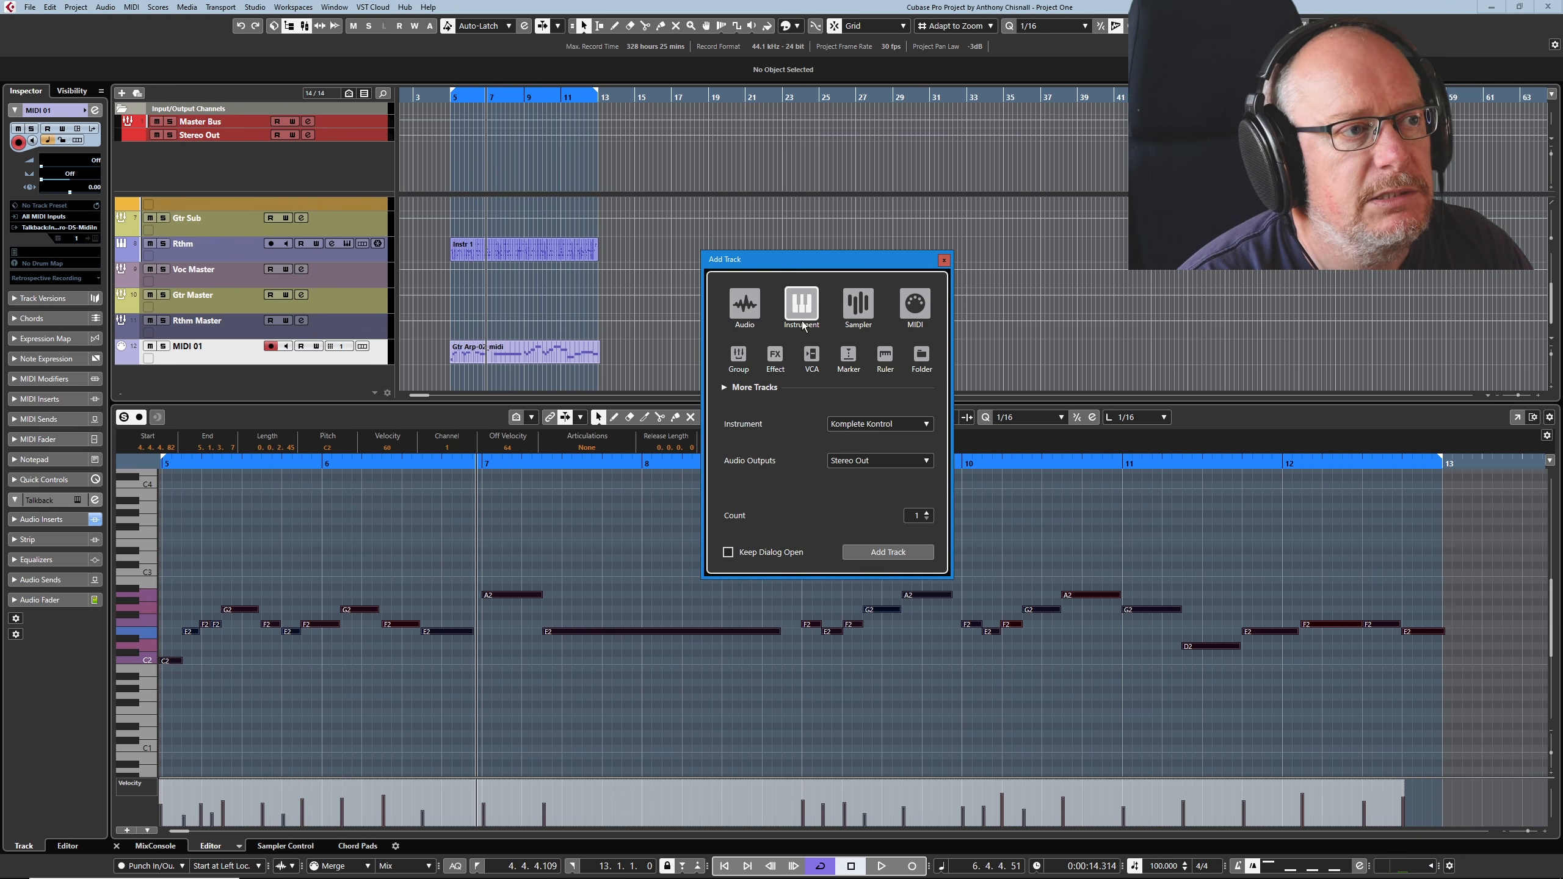
- Add one instrument track that uses the Prologue synth and is routed to Stereo Out
{"action": "left_click", "coordinate": [874, 424]}
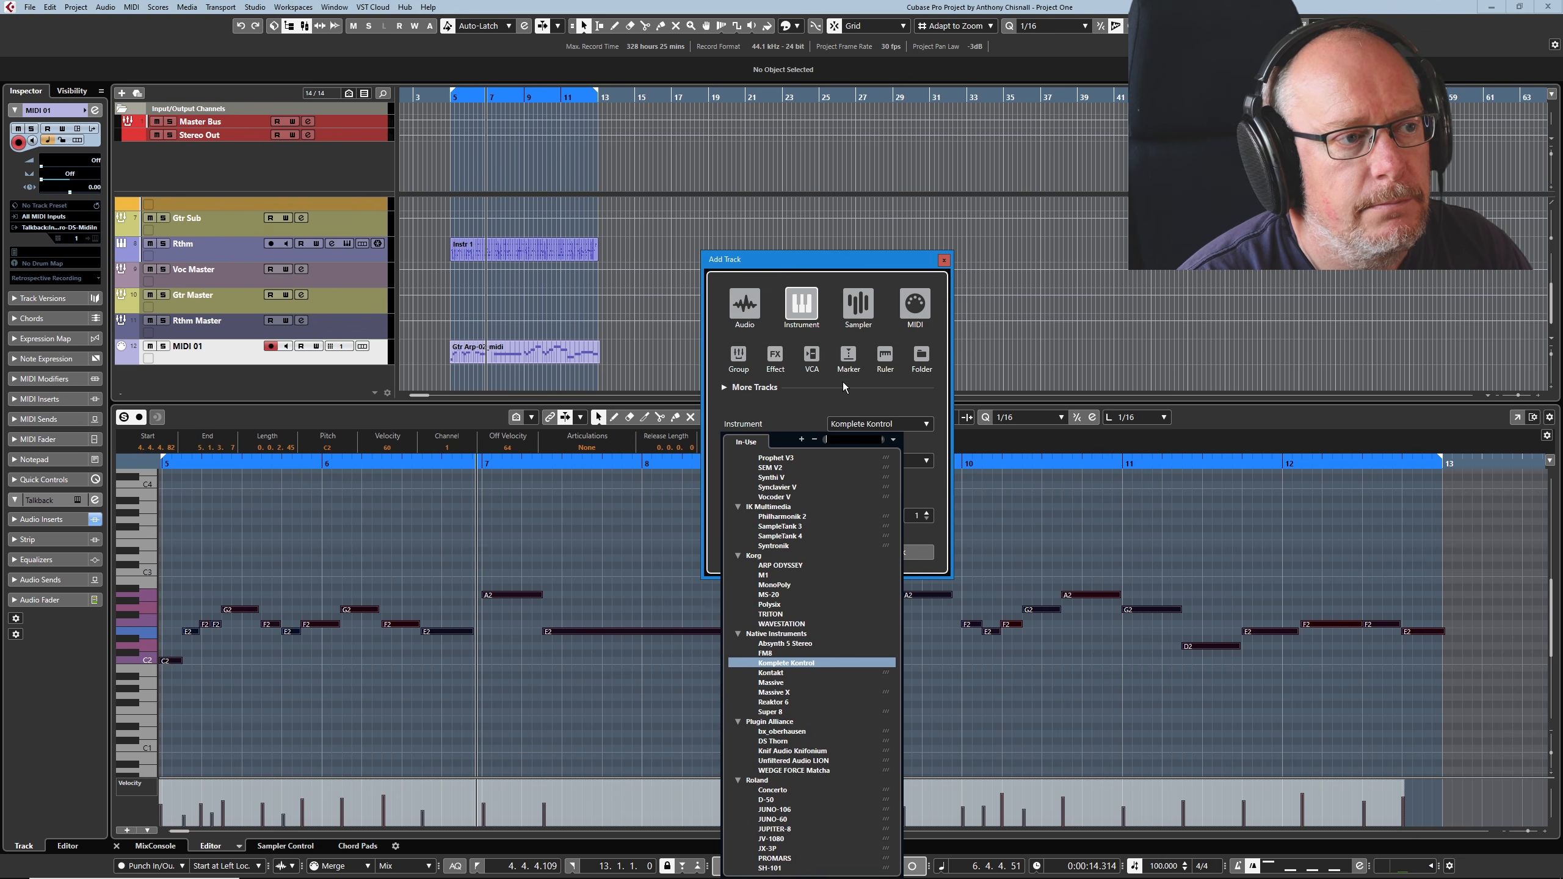
{"action": "type", "text": "prolo"}
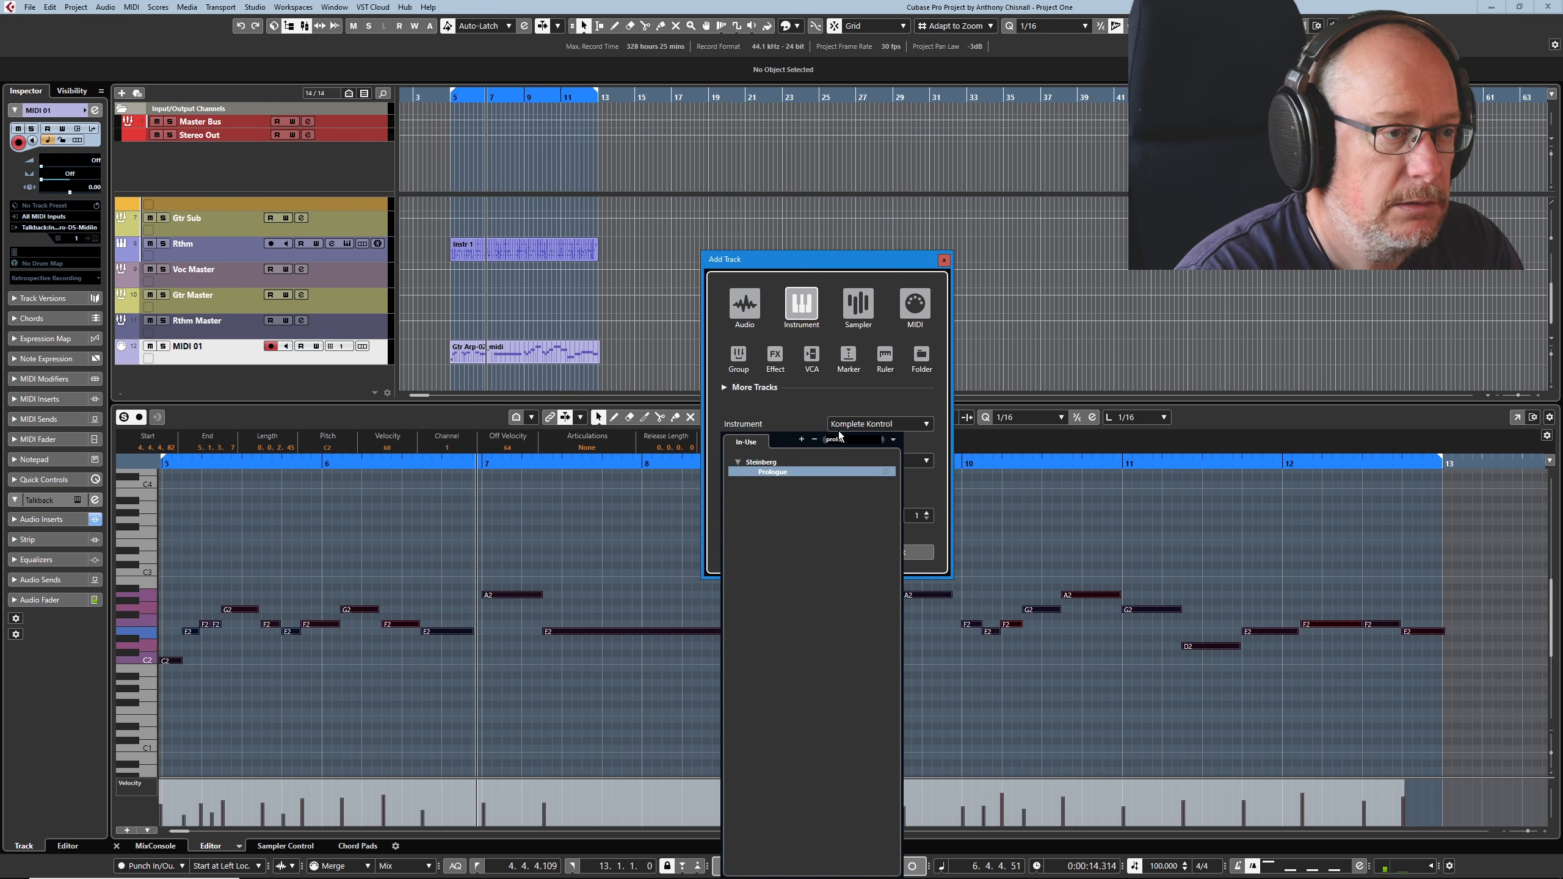
{"action": "left_click", "coordinate": [772, 471]}
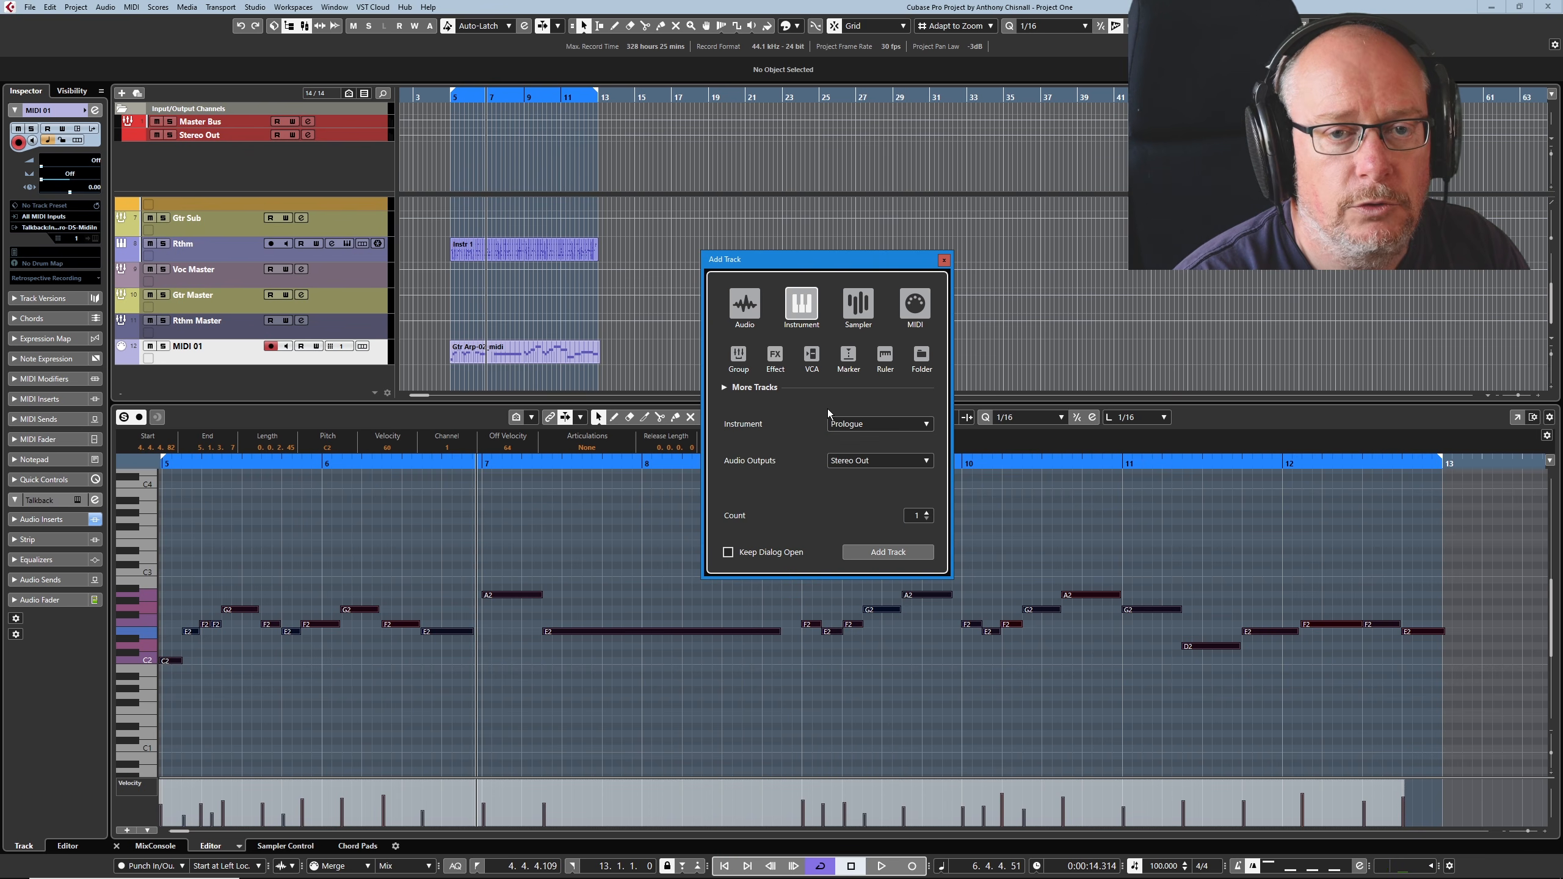
{"action": "left_click", "coordinate": [889, 552]}
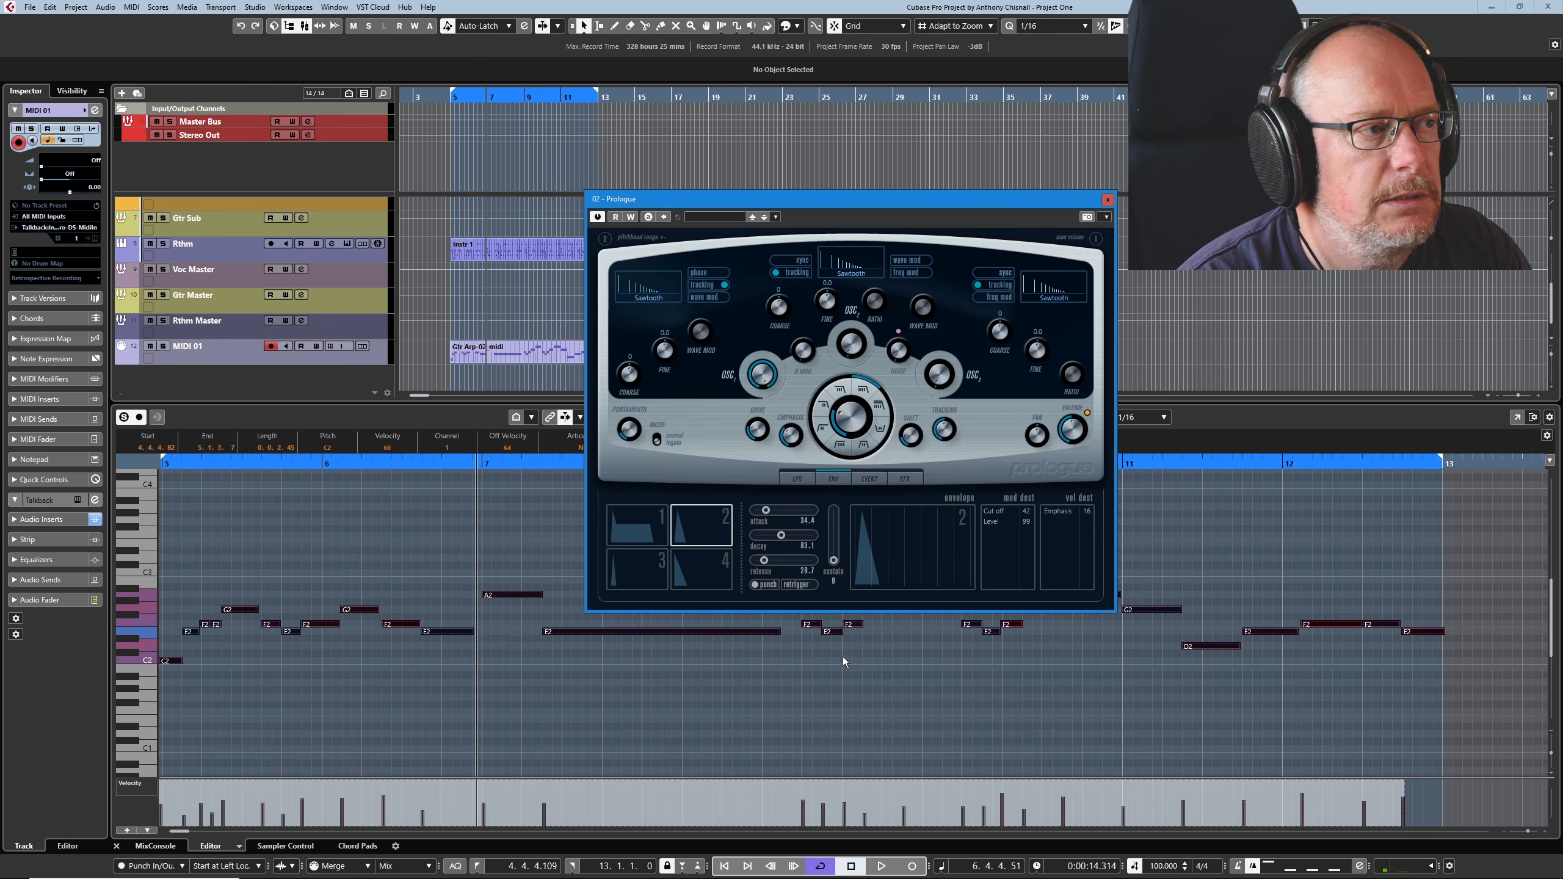
- Load the Analog Voice preset in Prologue and move the synth window aside to uncover the arrangement
{"action": "left_click", "coordinate": [722, 216]}
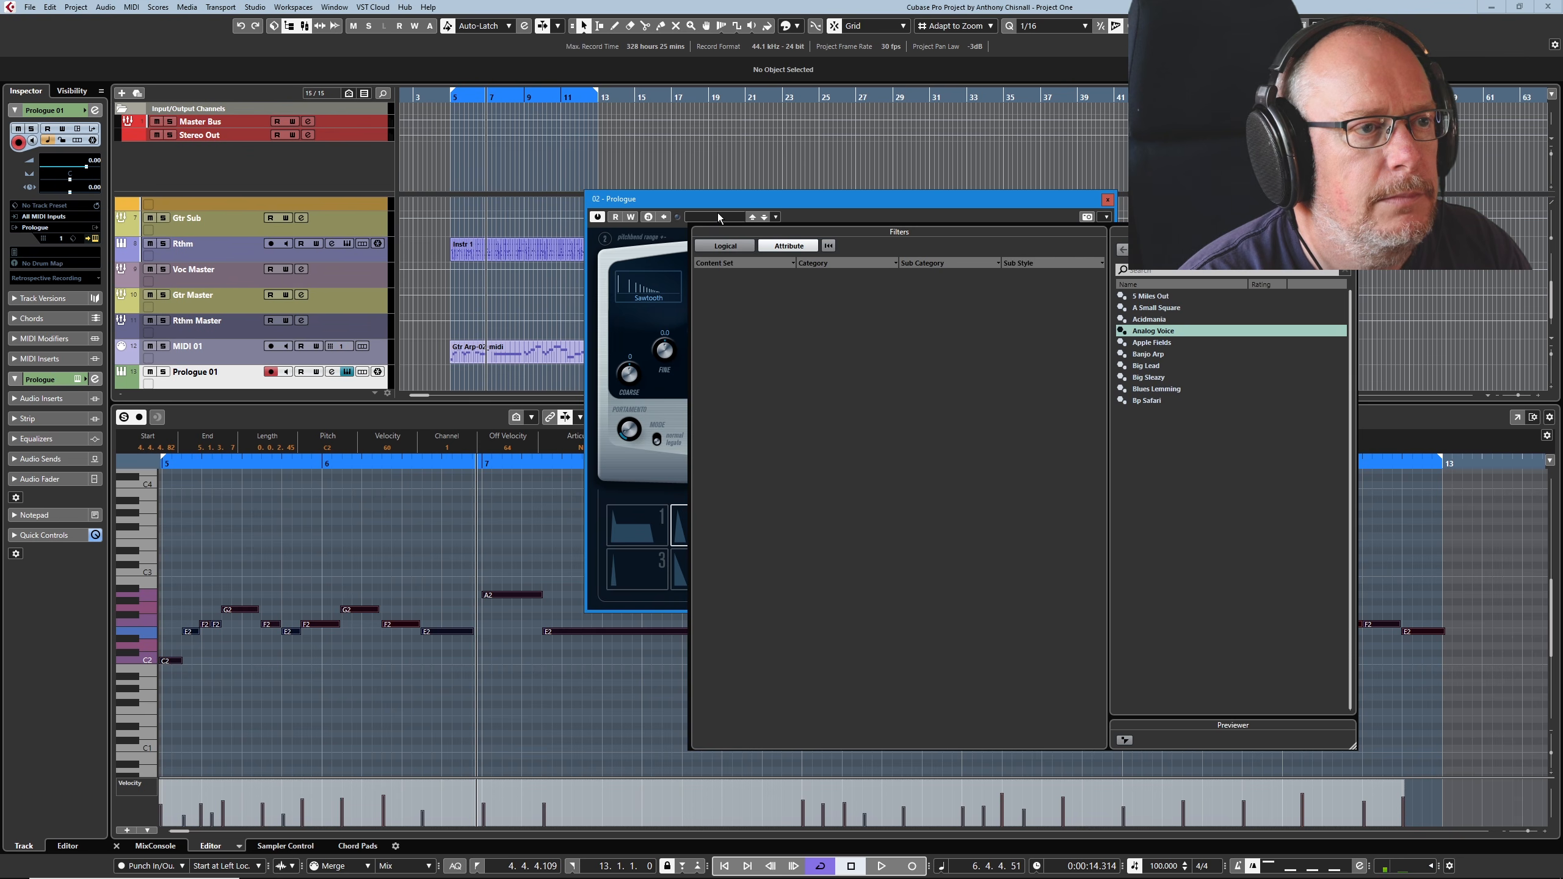
{"action": "double_click", "coordinate": [1150, 333]}
{"action": "left_click_drag", "start_coordinate": [952, 203], "coordinate": [1151, 189]}
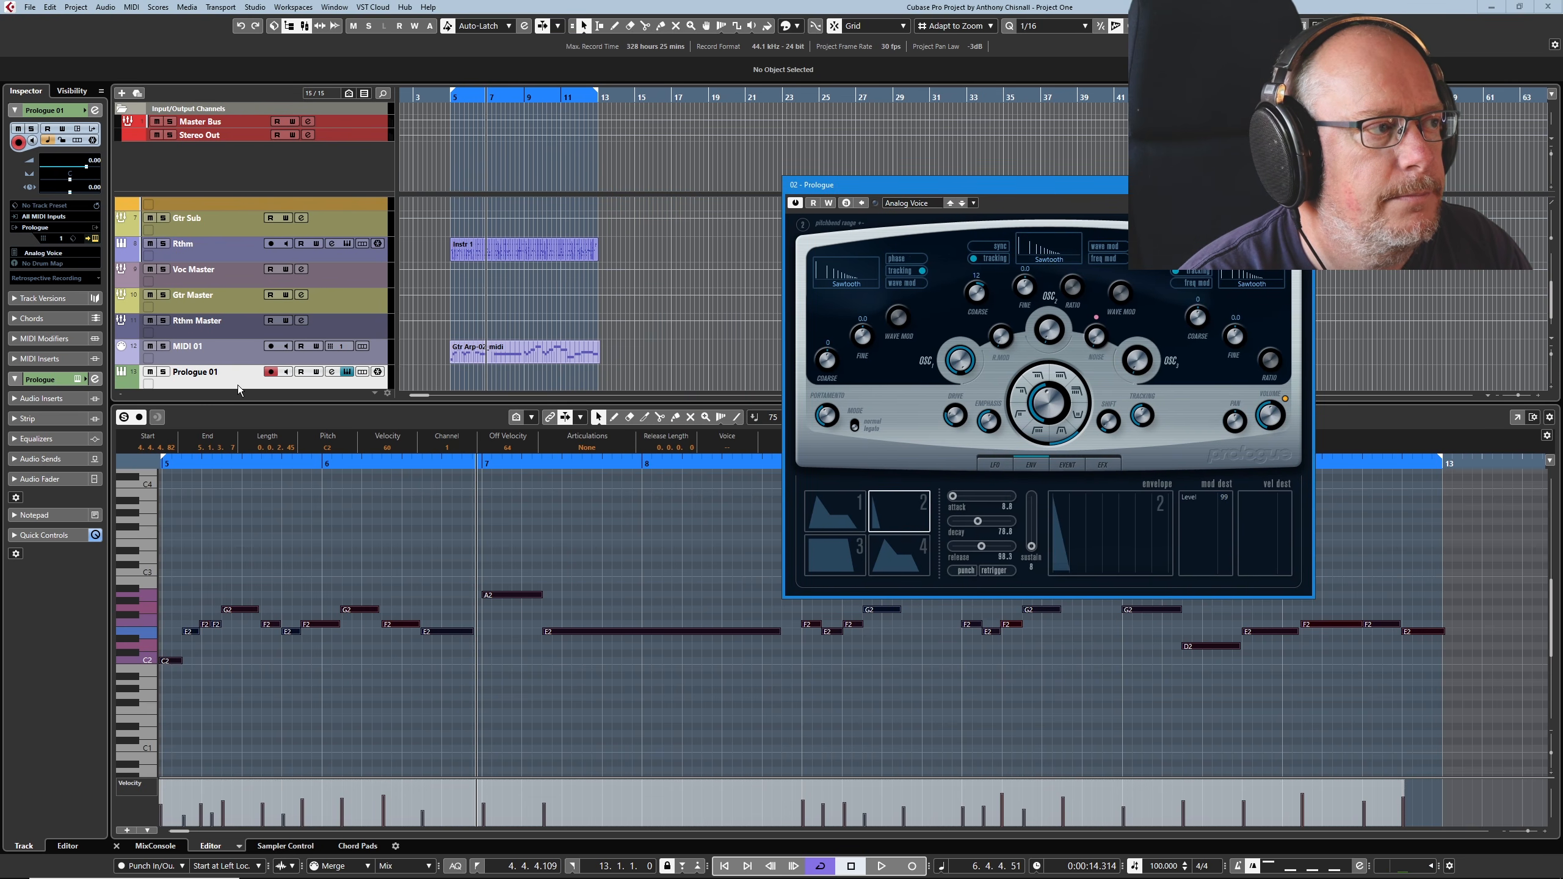
- Move the Gtr Arp-02_midi part onto the Prologue 01 track at bar 5 and play it back with its notes shown in the Key Editor
{"action": "left_click", "coordinate": [474, 358]}
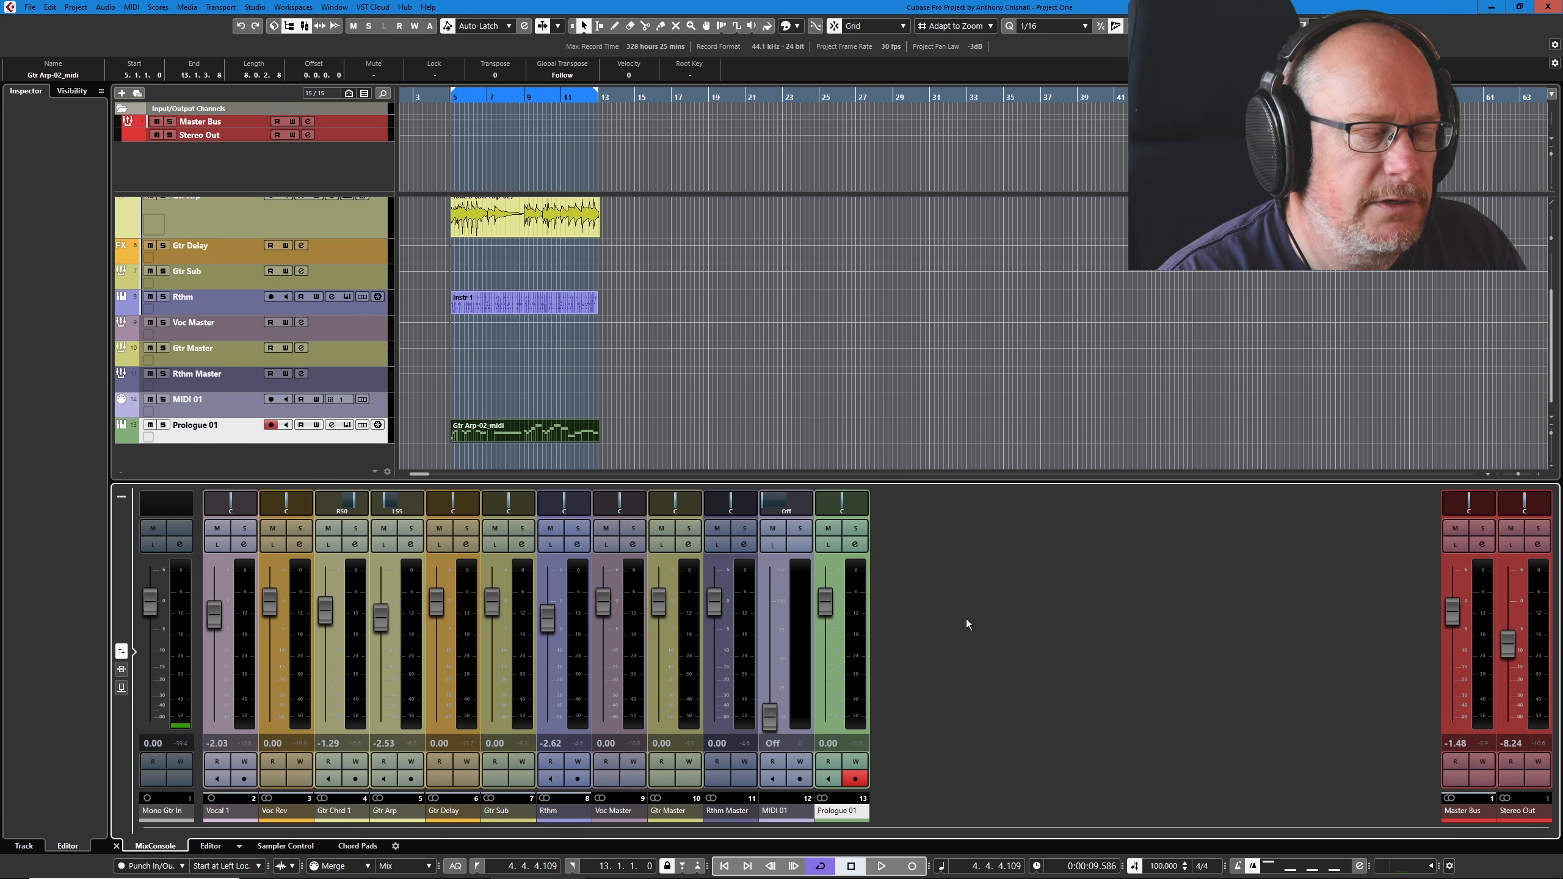
{"action": "key", "text": "space"}
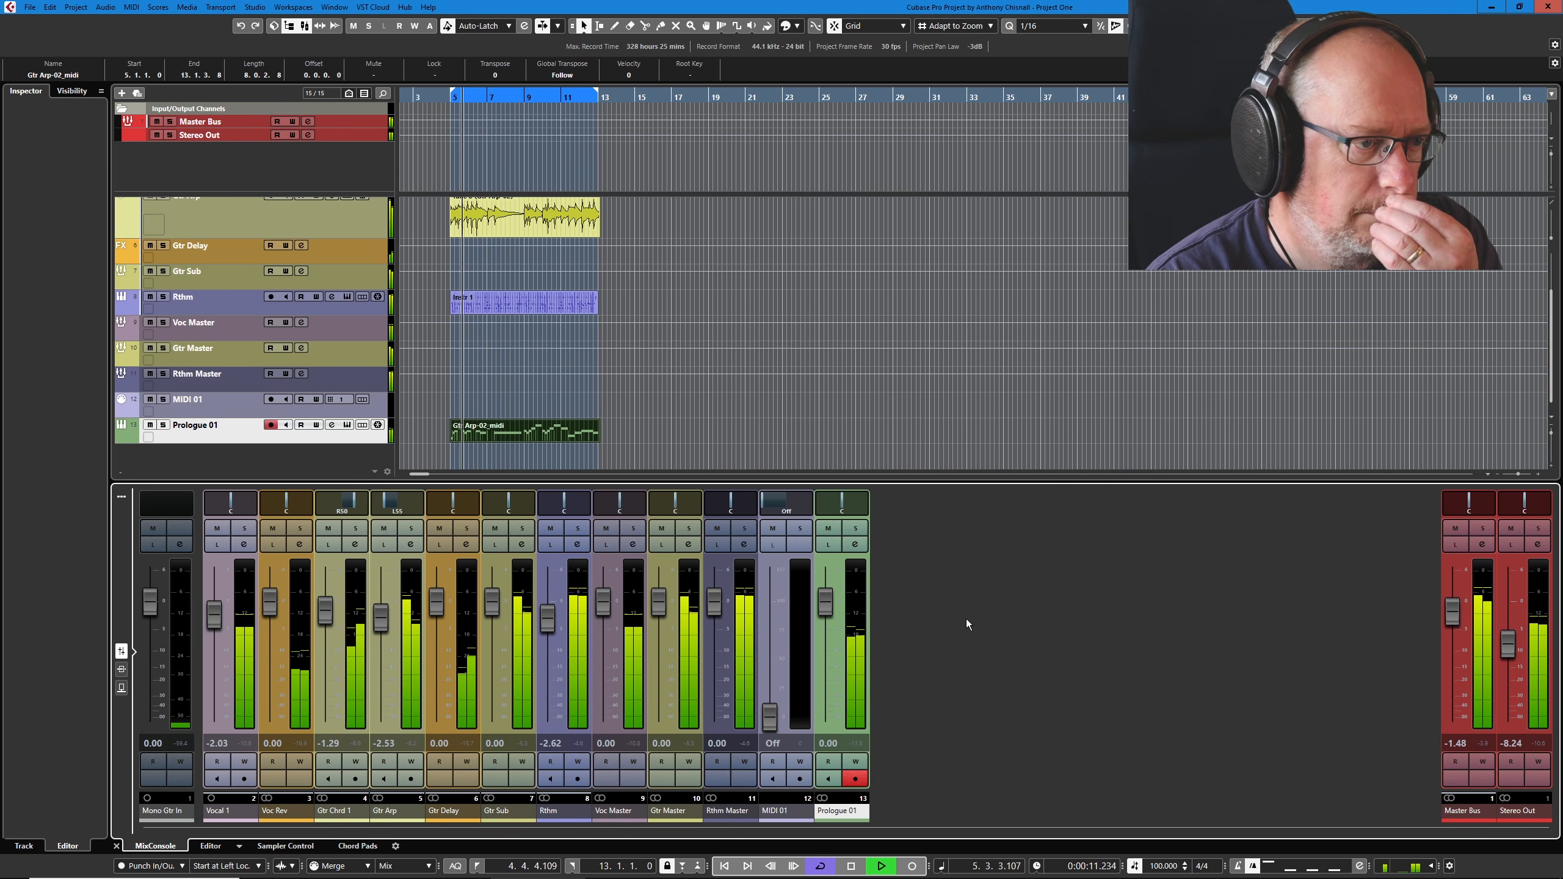
{"action": "left_click", "coordinate": [212, 846]}
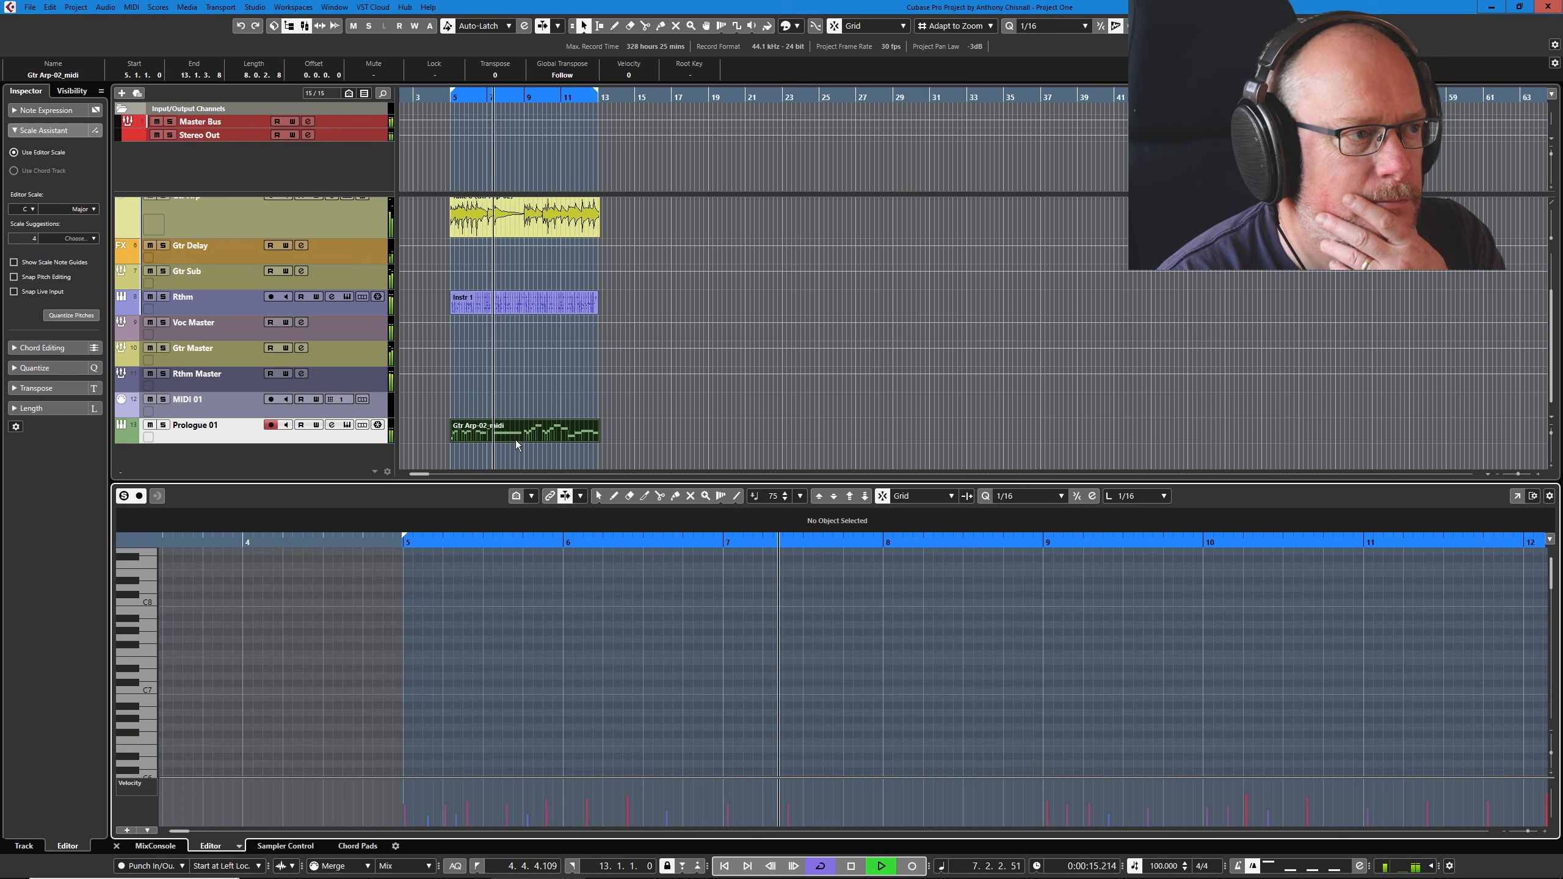
{"action": "scroll", "coordinate": [687, 626], "scroll_direction": "down", "scroll_amount": 10}
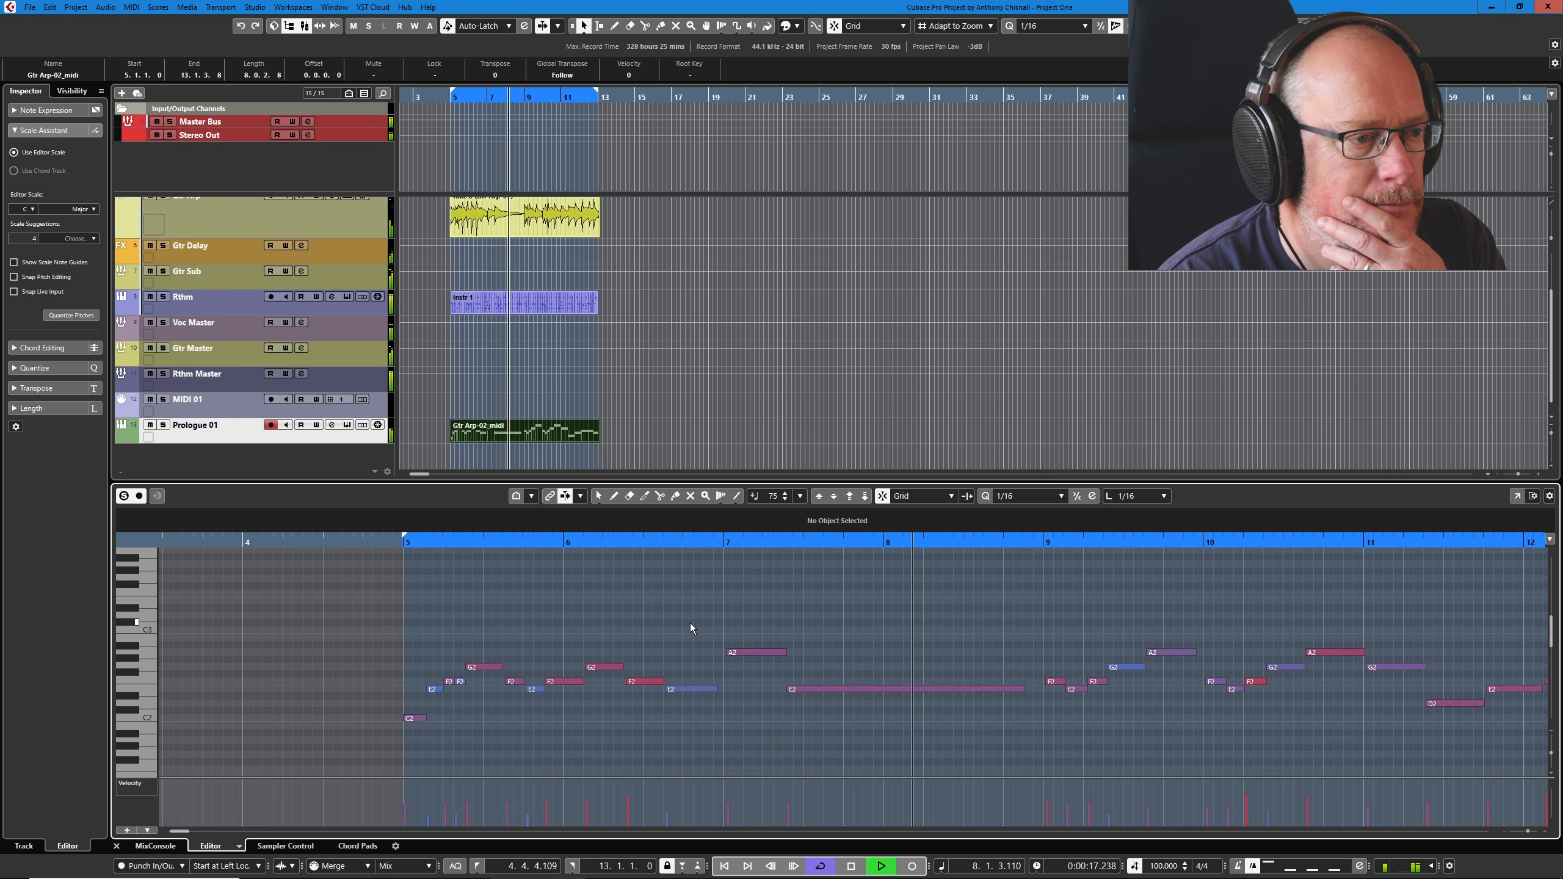
{"action": "key", "text": "space"}
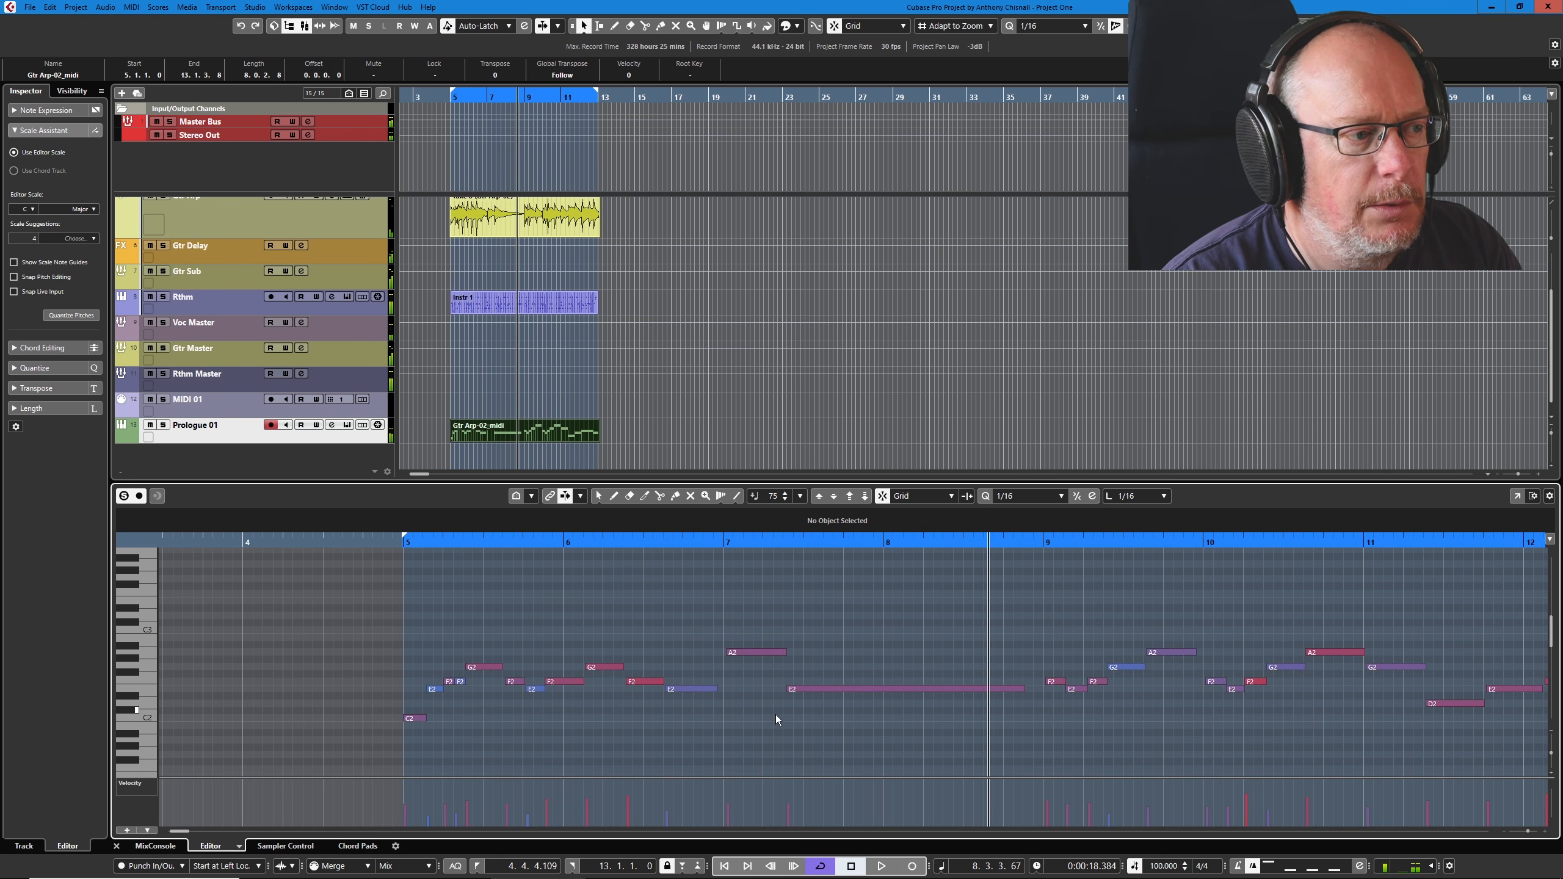
- Transpose all notes of the Gtr Arp-02_midi part up 12 semitones and audition the part in solo
{"action": "left_click", "coordinate": [873, 689]}
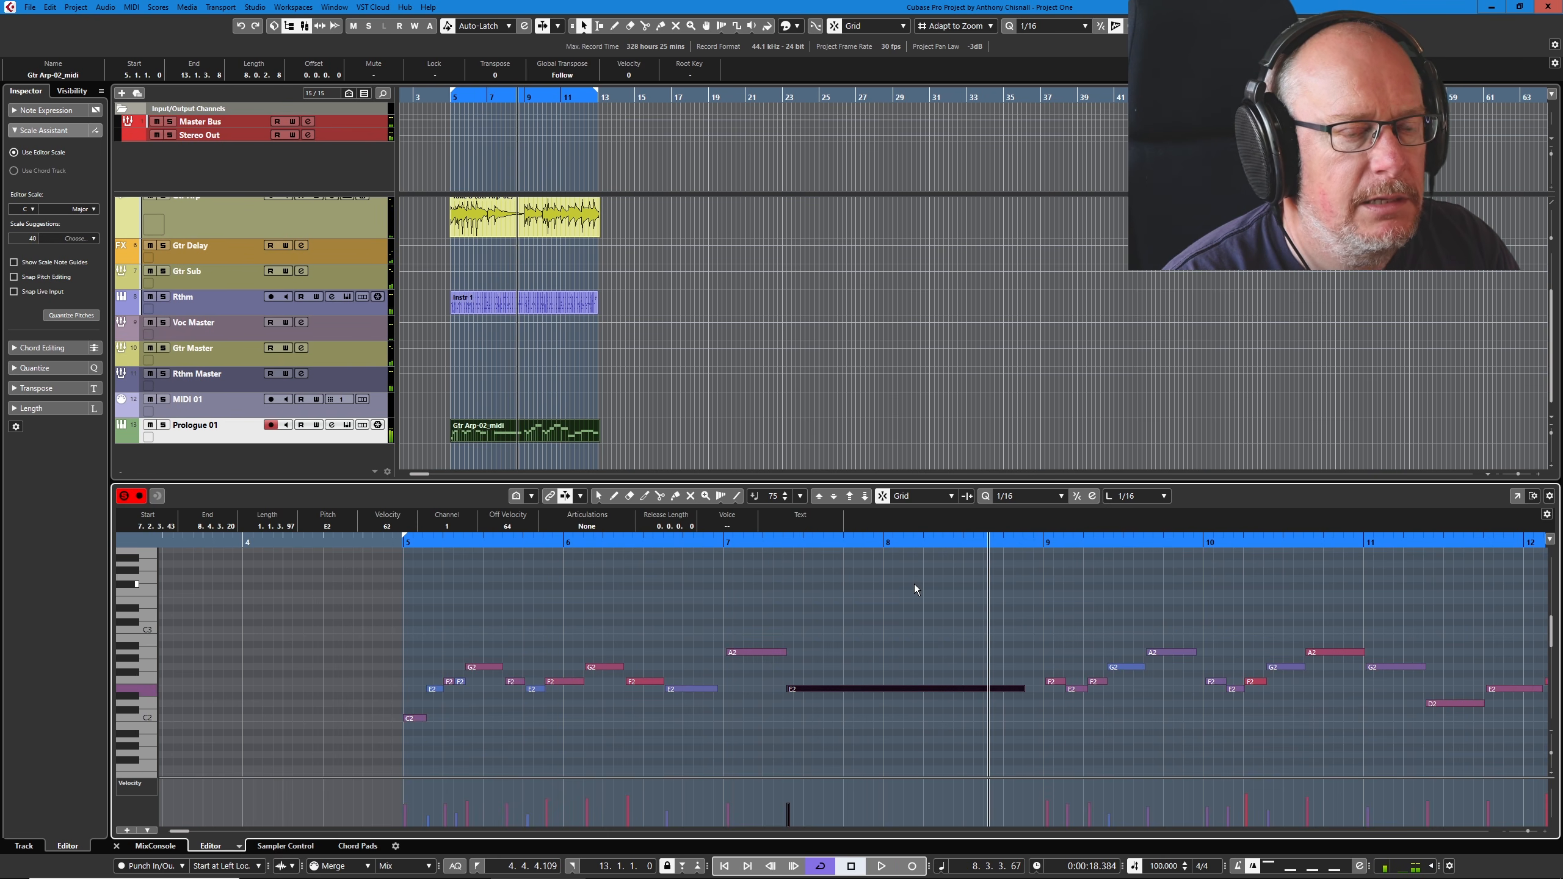
{"action": "key", "text": "ctrl+a"}
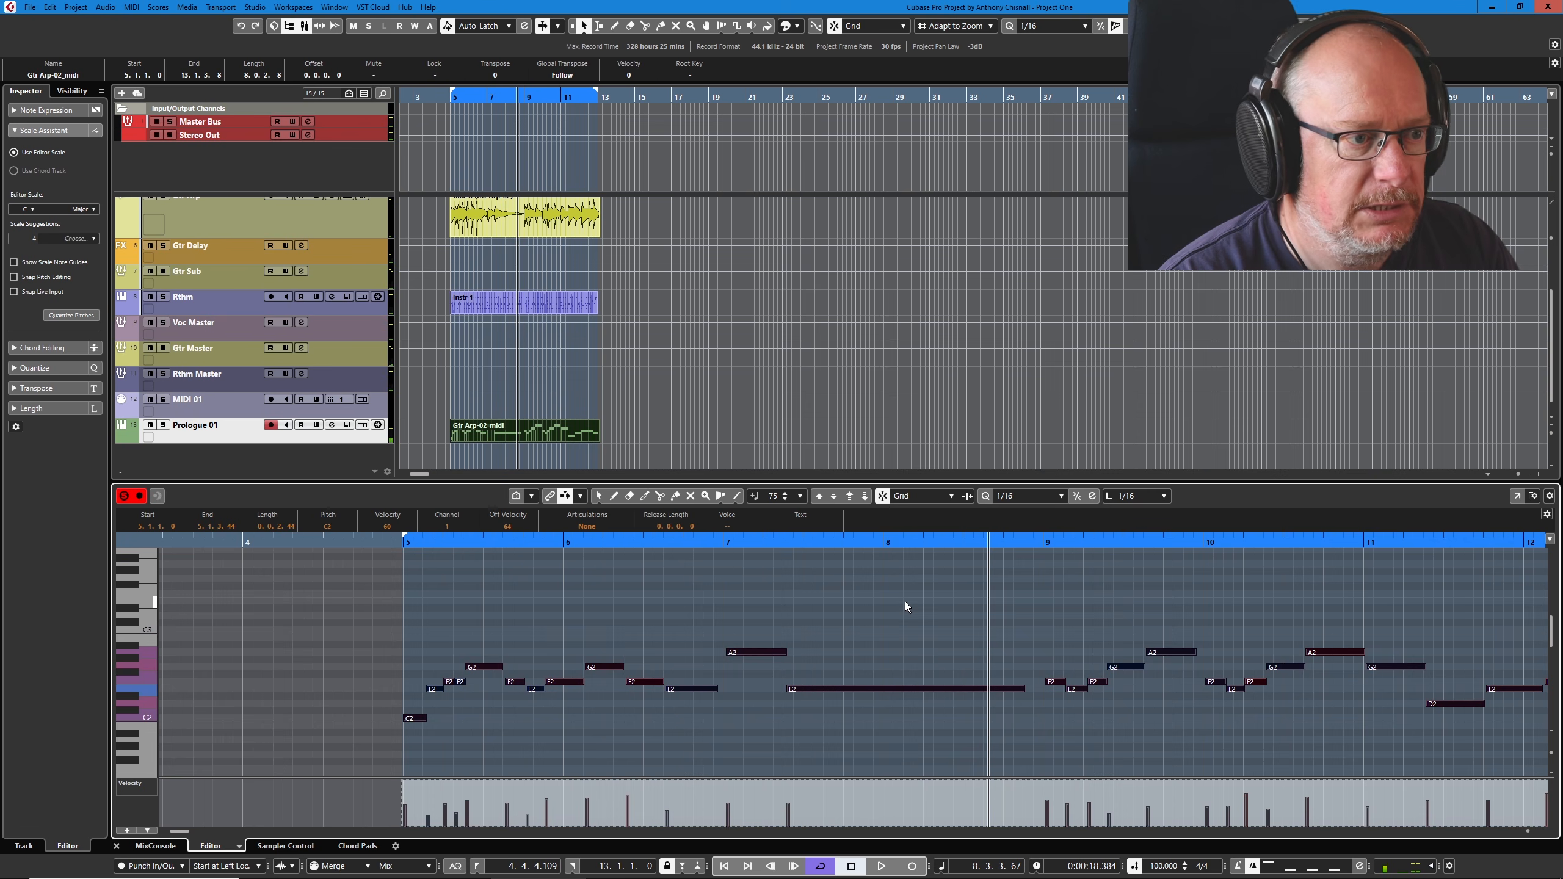
{"action": "left_click", "coordinate": [49, 387]}
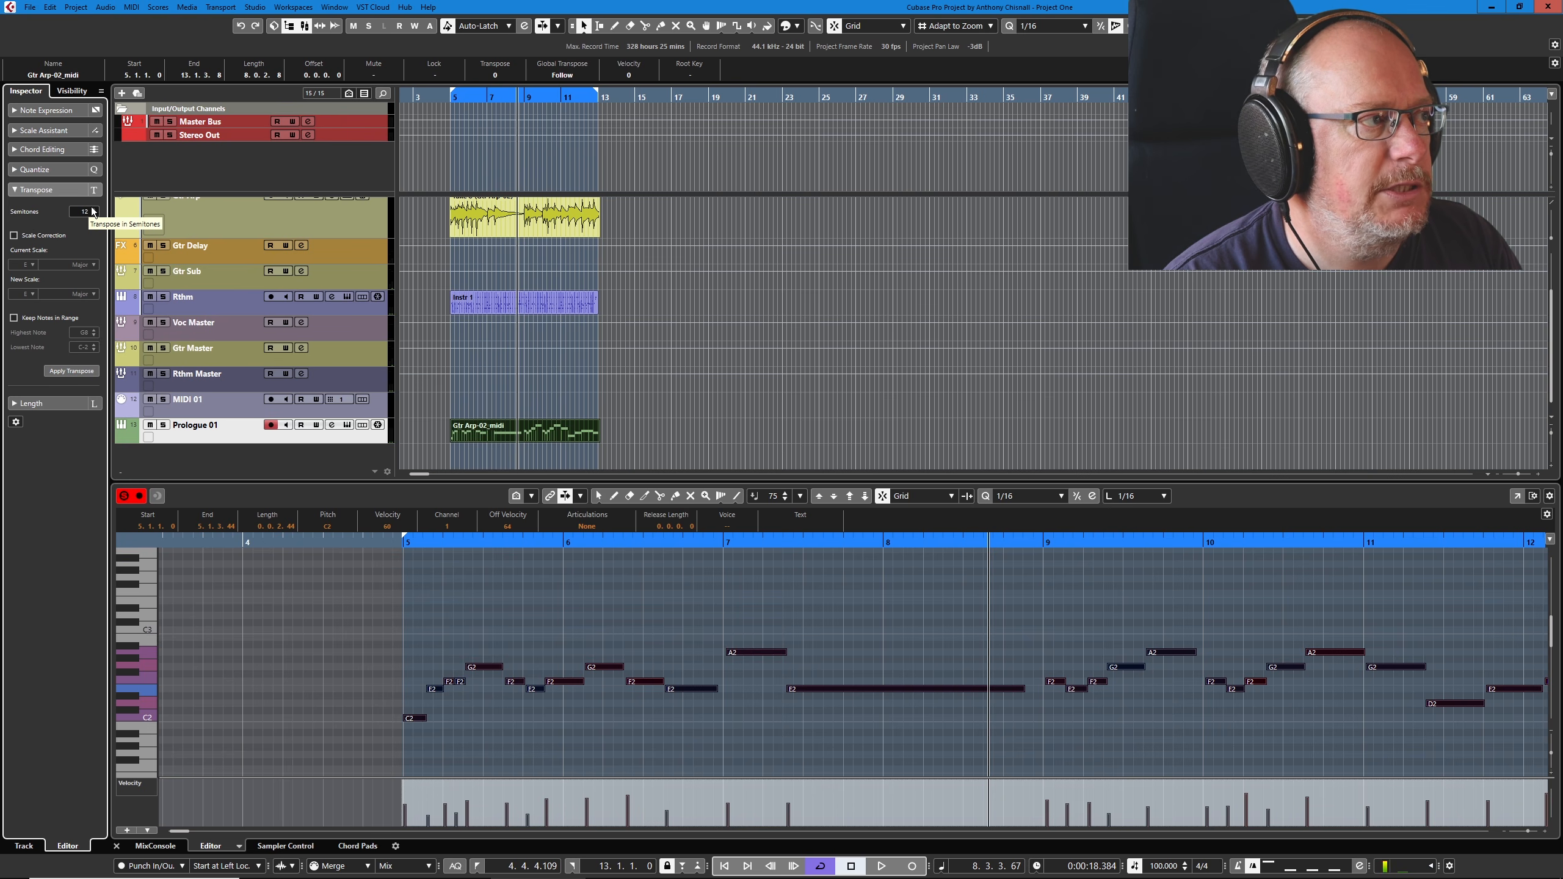
{"action": "left_click", "coordinate": [72, 371]}
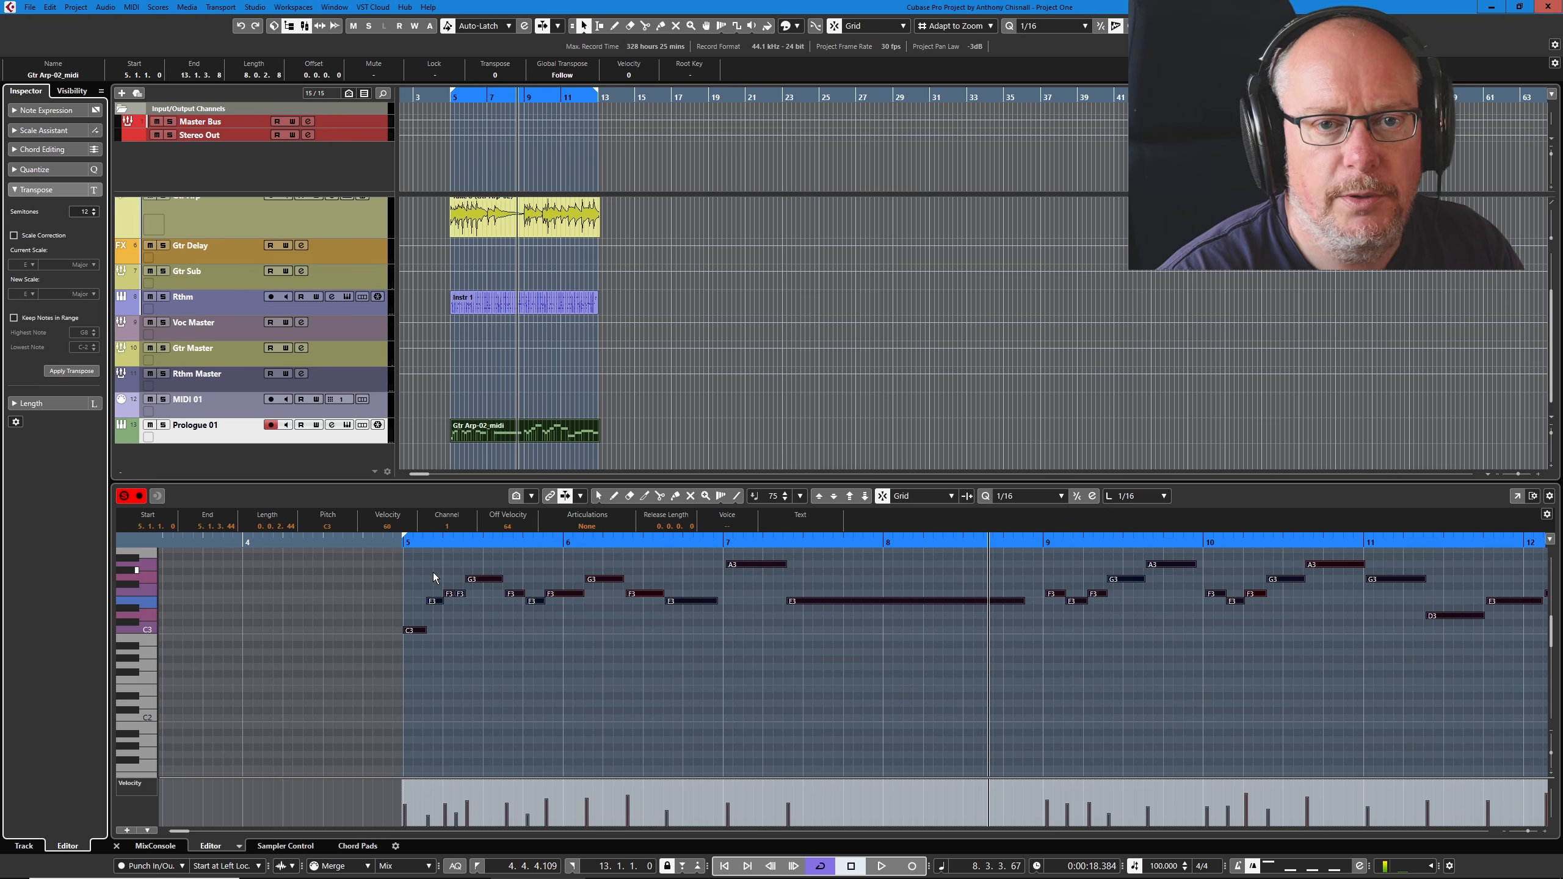
{"action": "key", "text": "space"}
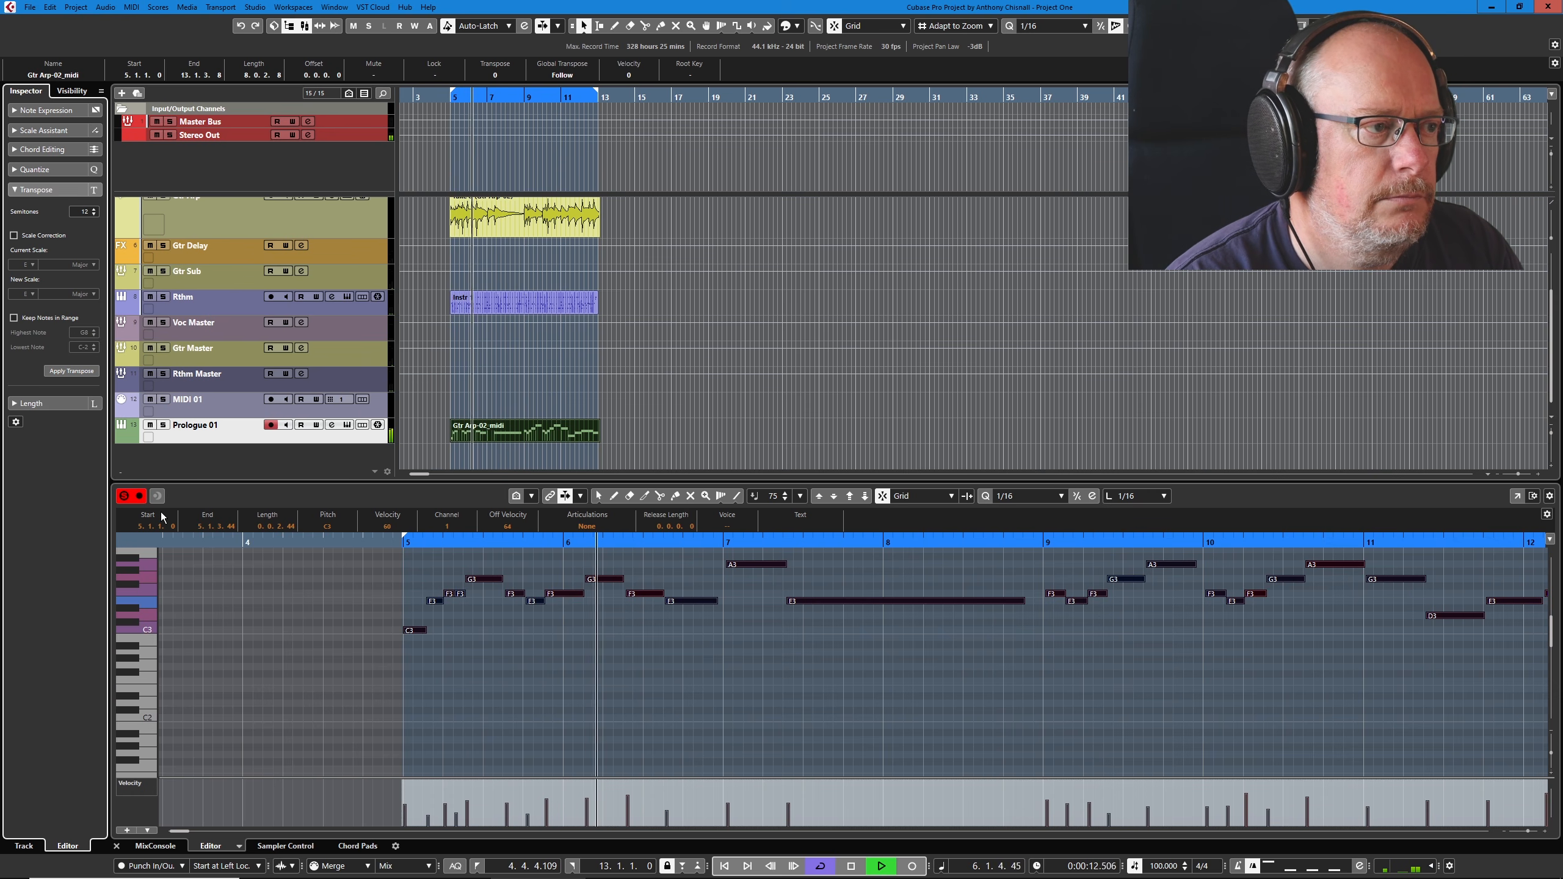
{"action": "key", "text": "space"}
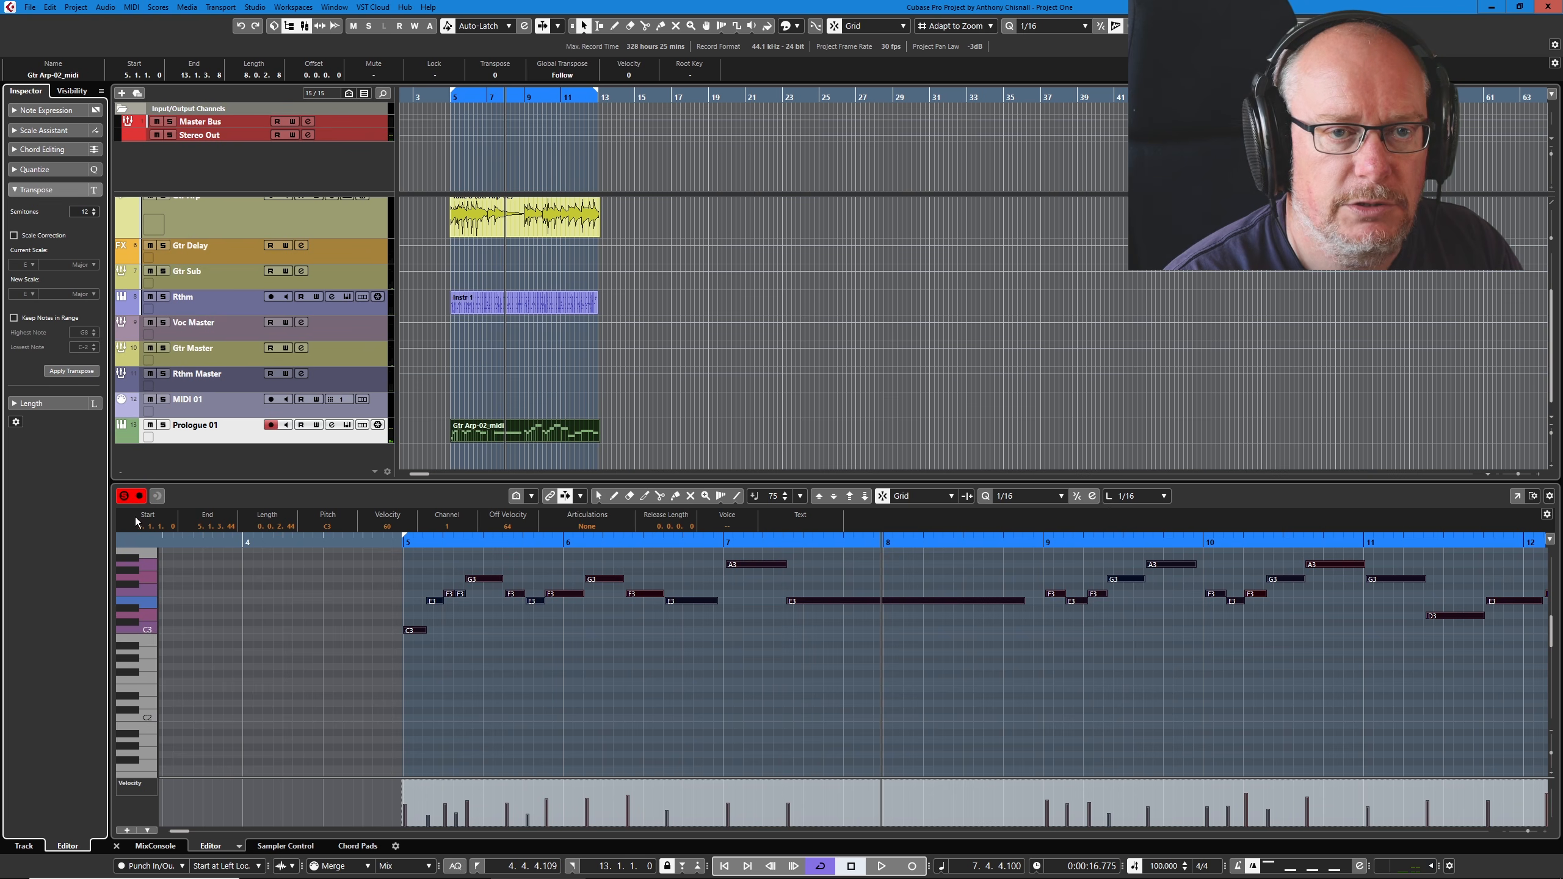
- Turn off Solo Editor and play the transposed part back together with the full mix
{"action": "left_click", "coordinate": [123, 497]}
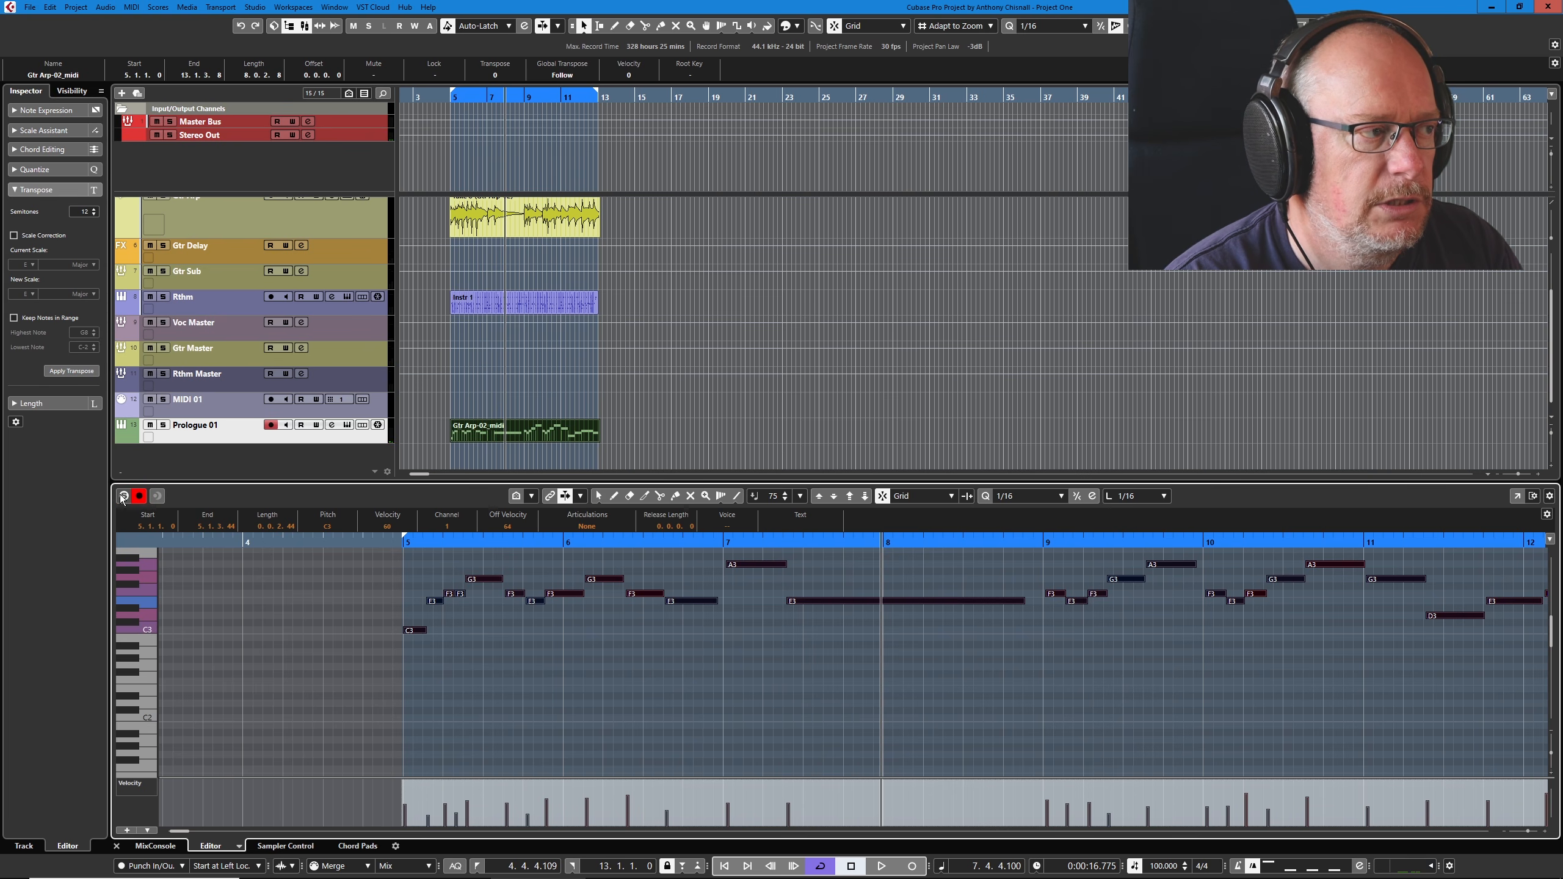
{"action": "key", "text": "space"}
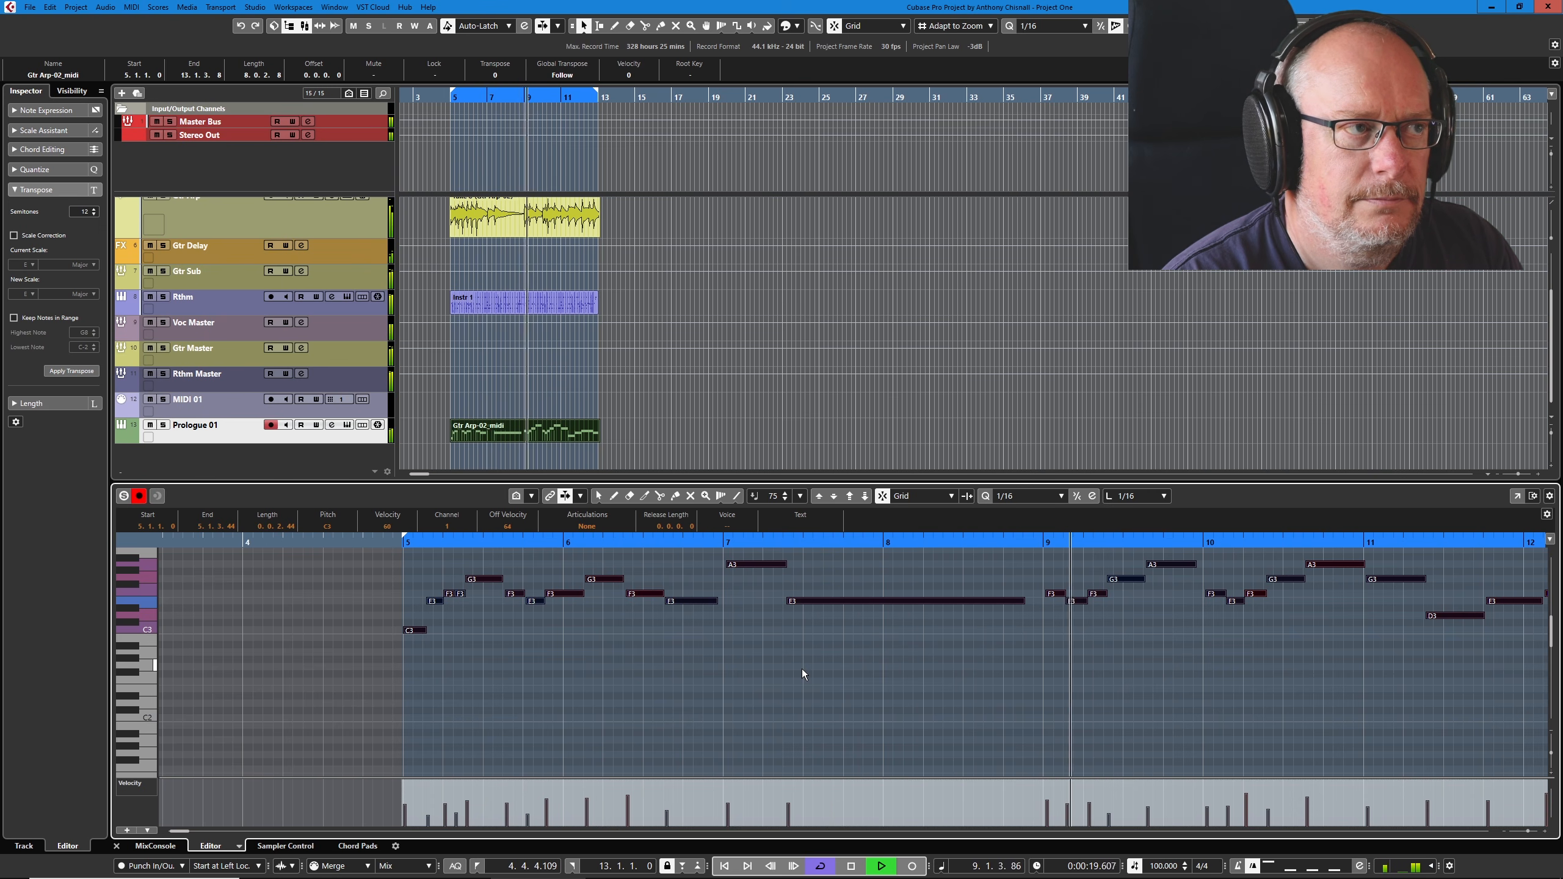
{"action": "key", "text": "space"}
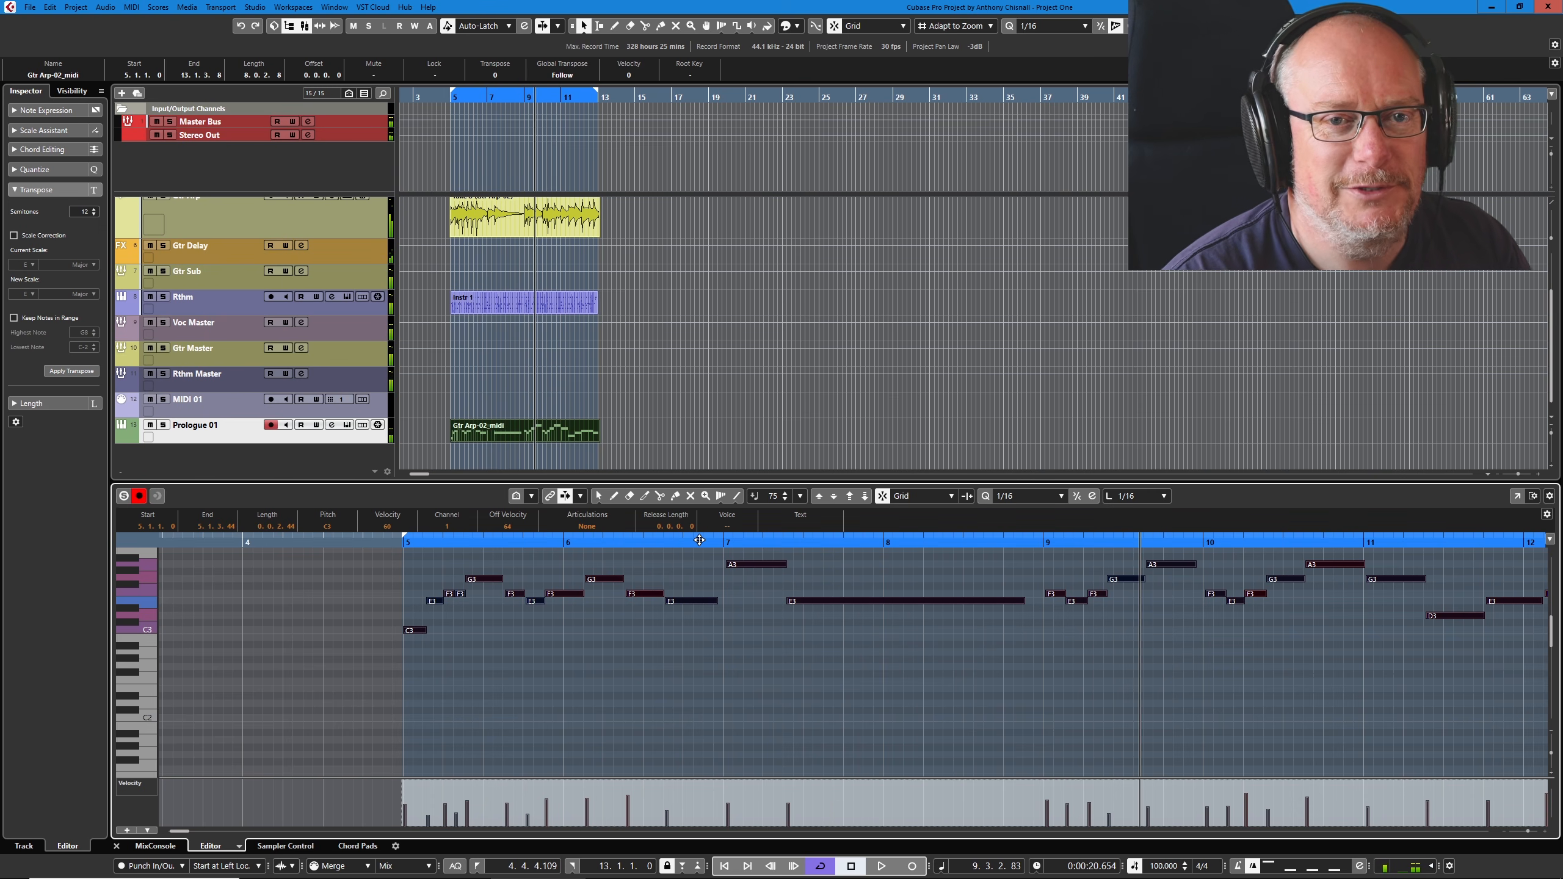